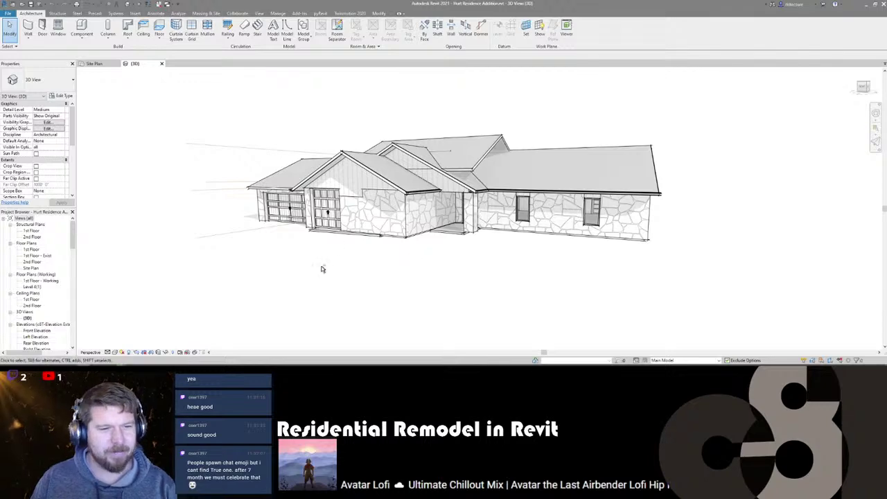
# - Set the {3D} view's phase to Existing and orbit around the original house
pyautogui.keyDown('shift'); pyautogui.moveTo(321, 269); pyautogui.dragTo(358, 261, button='middle'); pyautogui.keyUp('shift')
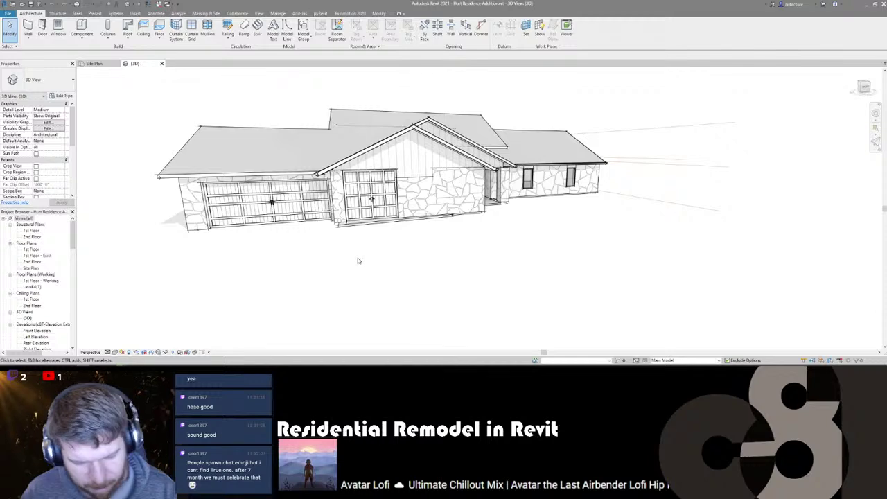
pyautogui.keyDown('shift'); pyautogui.moveTo(350, 267); pyautogui.dragTo(340, 132, button='middle'); pyautogui.keyUp('shift')
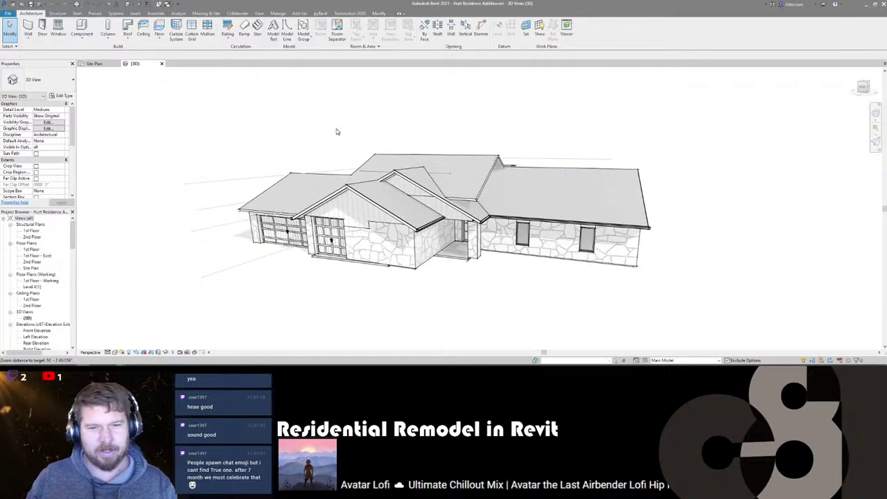
pyautogui.keyDown('shift'); pyautogui.moveTo(443, 254); pyautogui.dragTo(312, 256, button='middle'); pyautogui.keyUp('shift')
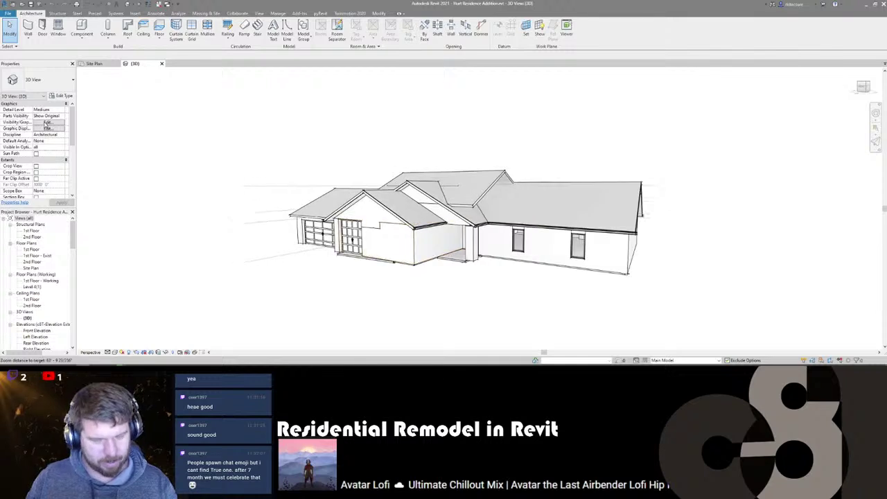
pyautogui.scroll(-5, 52, 166)
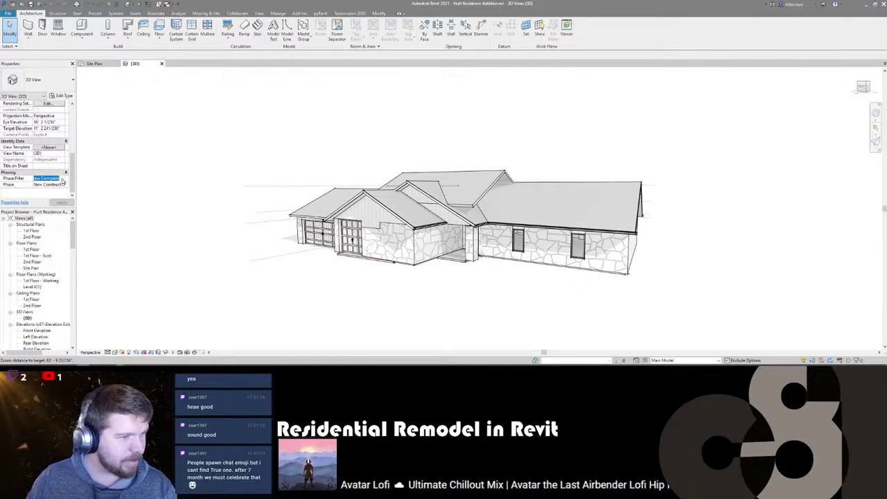
pyautogui.click(62, 184)
pyautogui.click(58, 190)
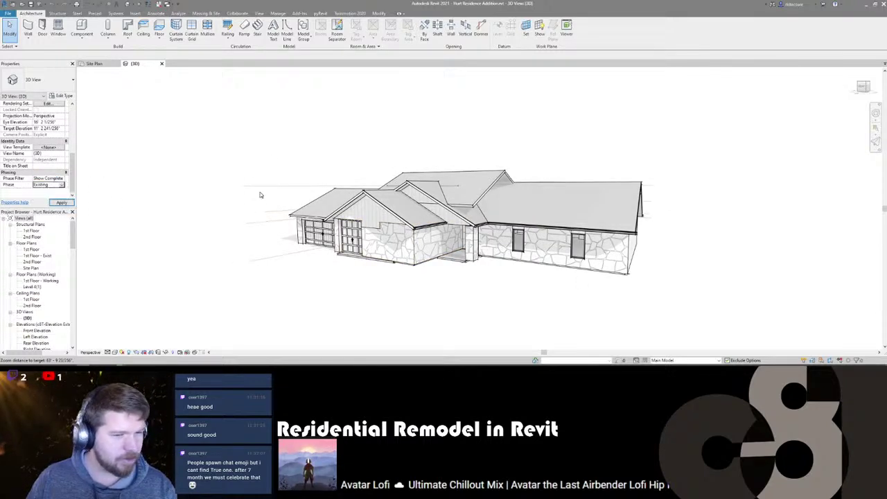
pyautogui.keyDown('shift'); pyautogui.moveTo(285, 264); pyautogui.dragTo(489, 232, button='middle'); pyautogui.keyUp('shift')
pyautogui.keyDown('shift'); pyautogui.moveTo(373, 262); pyautogui.dragTo(441, 251, button='middle'); pyautogui.keyUp('shift')
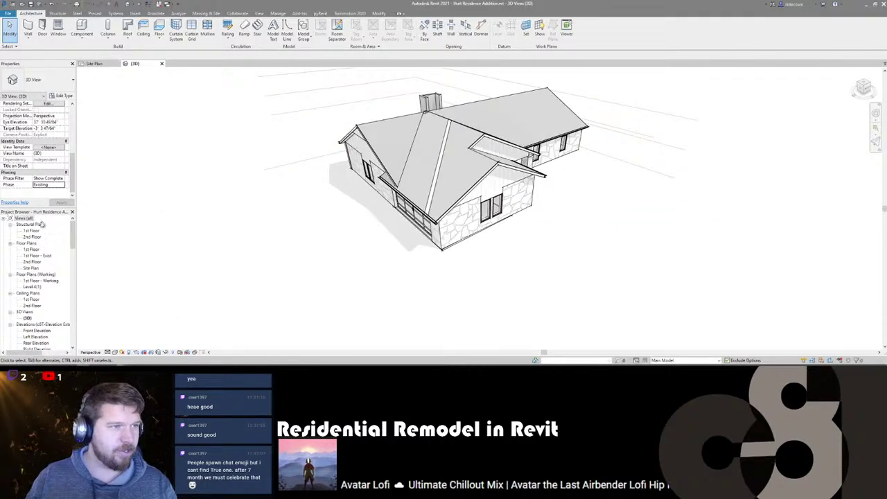
# - Open the 1st Floor - Exist plan, set its phase to Existing, and return to {3D}
pyautogui.doubleClick(35, 255)
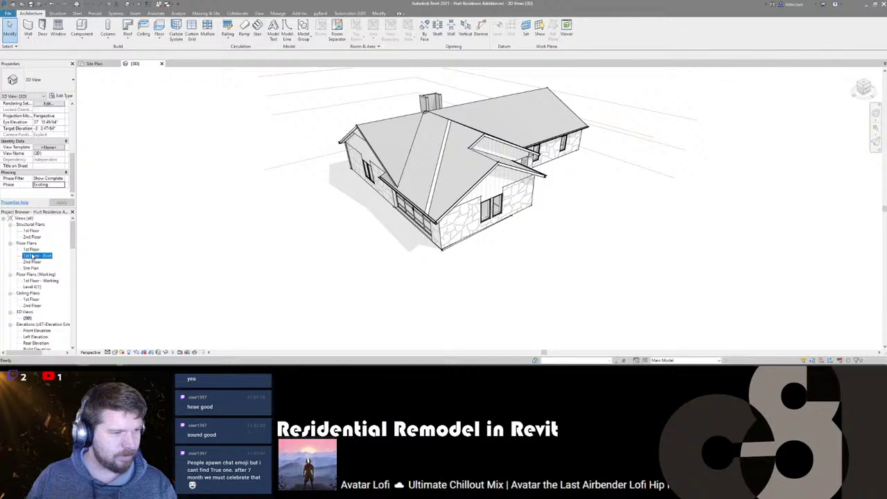
pyautogui.scroll(5, 434, 268)
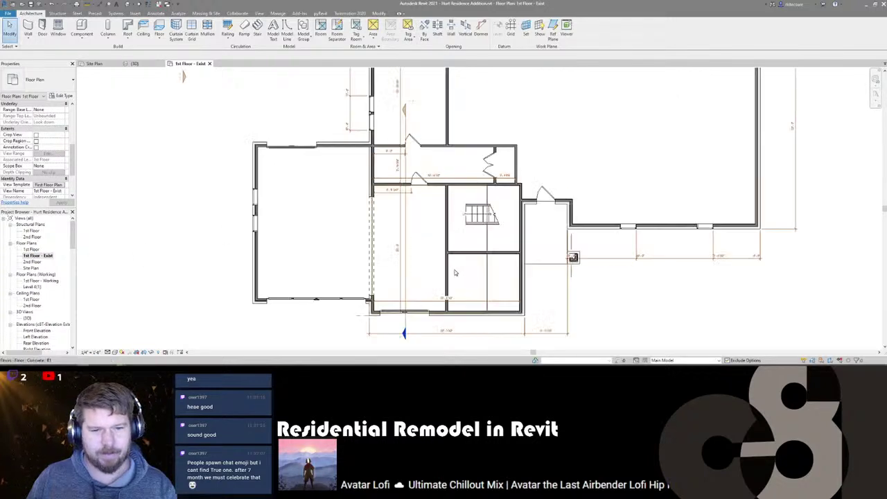
pyautogui.scroll(-2, 43, 173)
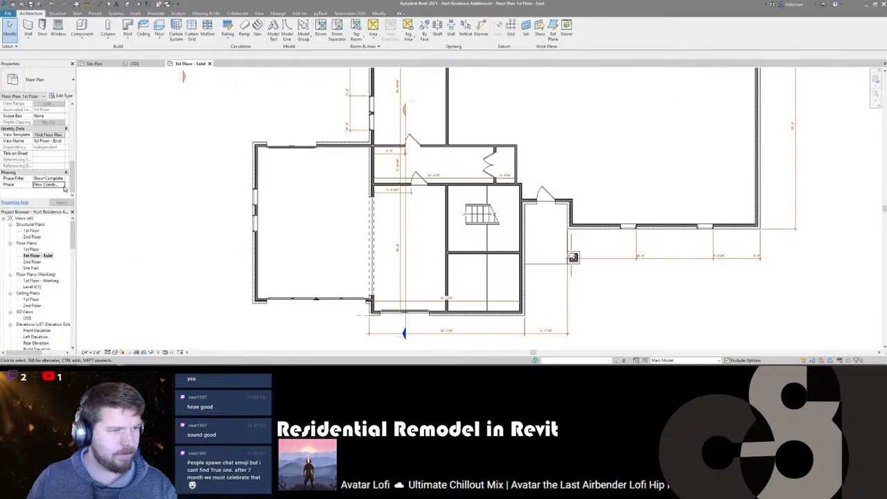
pyautogui.click(63, 185)
pyautogui.click(43, 192)
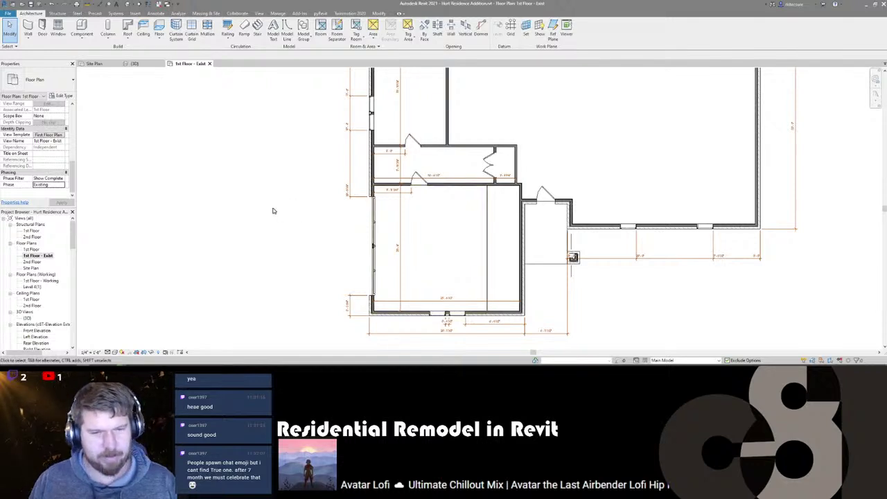
pyautogui.scroll(-2, 293, 223)
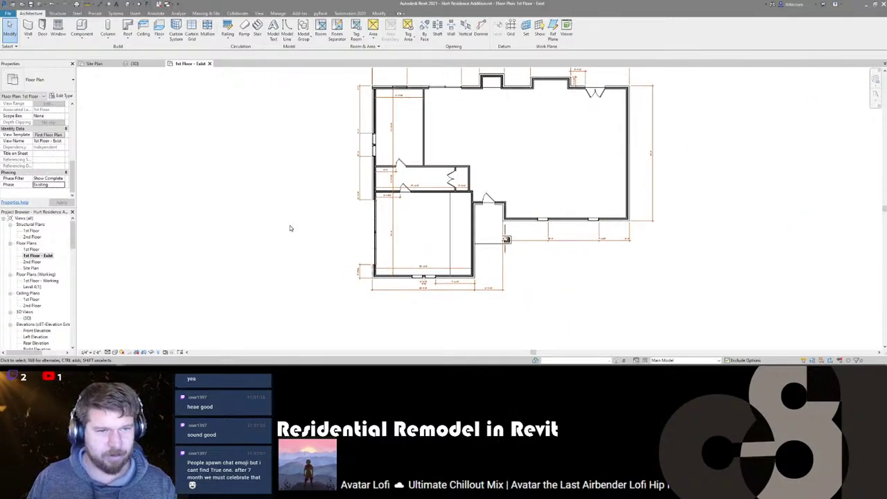
pyautogui.hotkey('ctrl', 'Tab')
pyautogui.keyDown('shift'); pyautogui.moveTo(445, 264); pyautogui.dragTo(391, 256, button='middle'); pyautogui.keyUp('shift')
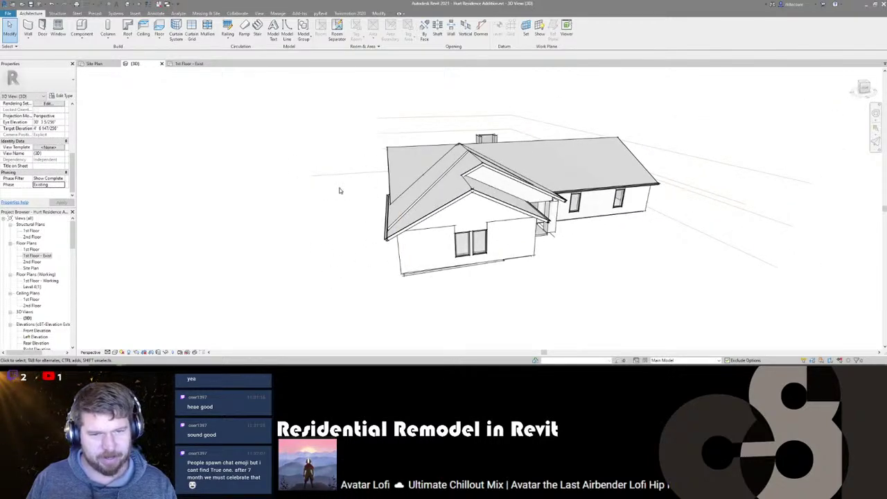
pyautogui.keyDown('shift'); pyautogui.moveTo(562, 283); pyautogui.dragTo(494, 213, button='middle'); pyautogui.keyUp('shift')
pyautogui.scroll(-3, 554, 264)
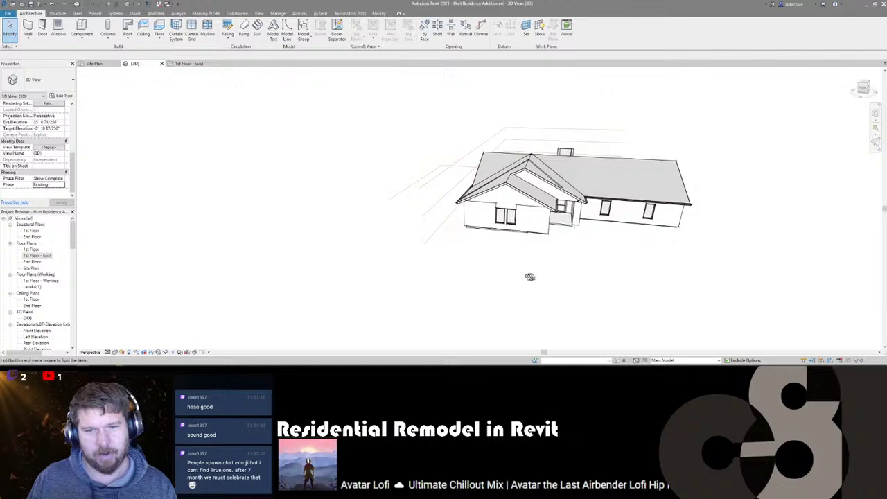
pyautogui.keyDown('shift'); pyautogui.moveTo(529, 276); pyautogui.dragTo(471, 277, button='middle'); pyautogui.keyUp('shift')
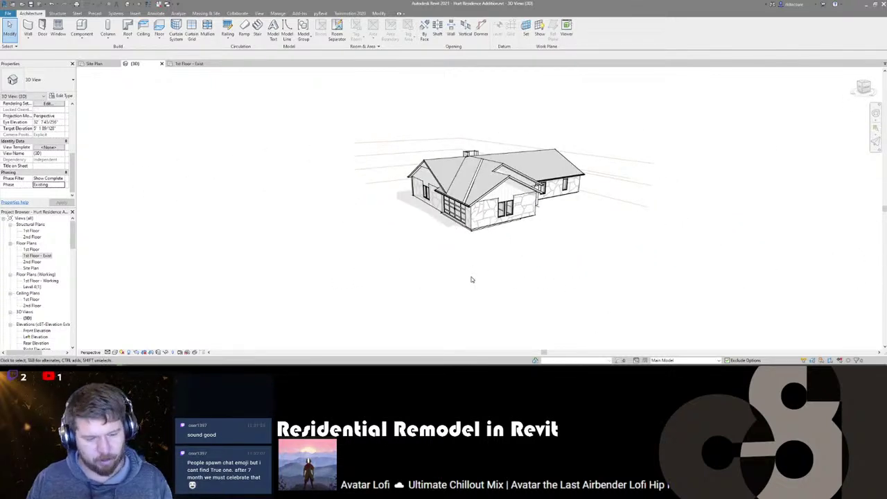
pyautogui.click(174, 368)
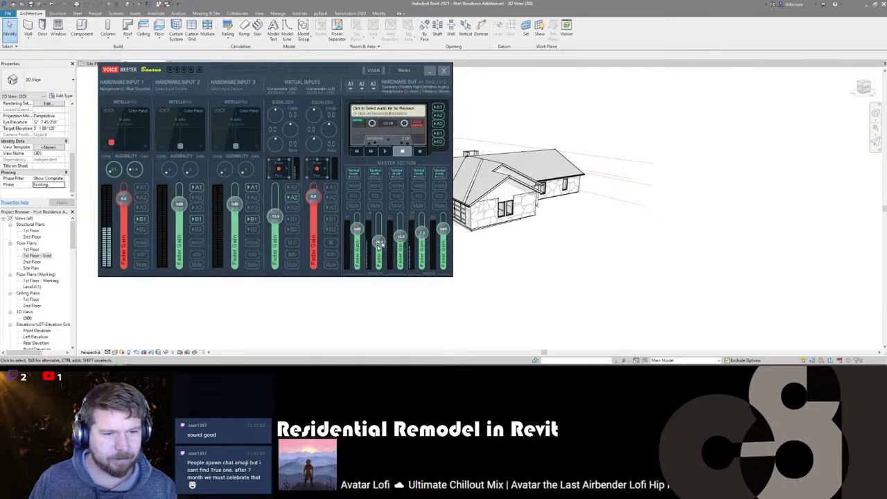
pyautogui.moveTo(379, 251); pyautogui.dragTo(380, 236)
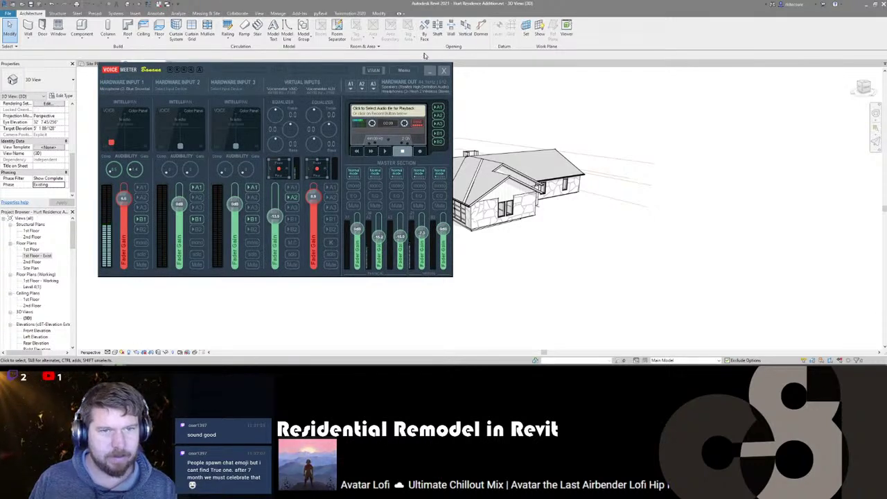
pyautogui.click(430, 71)
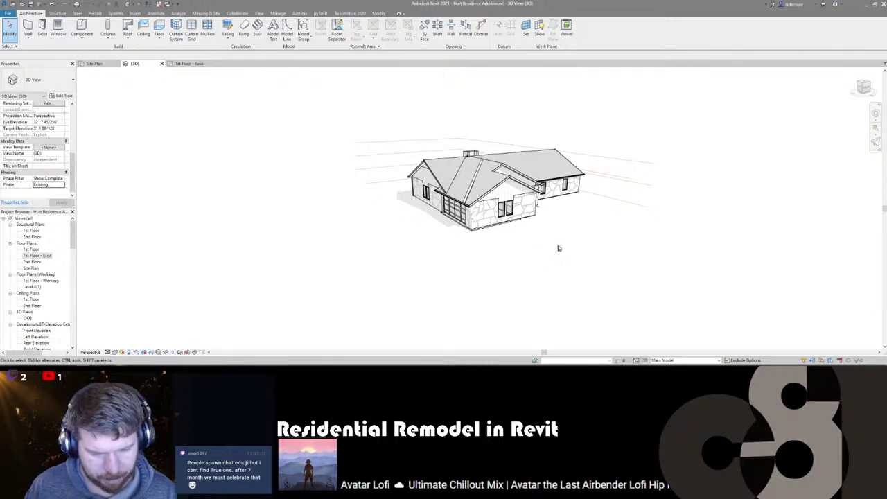
pyautogui.keyDown('shift'); pyautogui.moveTo(556, 262); pyautogui.dragTo(302, 235, button='middle'); pyautogui.keyUp('shift')
pyautogui.keyDown('shift'); pyautogui.moveTo(452, 257); pyautogui.dragTo(544, 253, button='middle'); pyautogui.keyUp('shift')
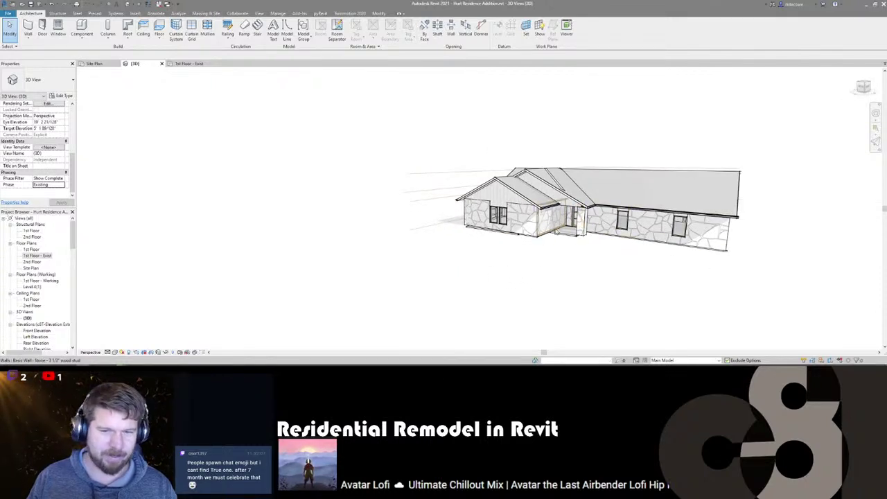
pyautogui.keyDown('shift'); pyautogui.moveTo(557, 237); pyautogui.dragTo(575, 255, button='middle'); pyautogui.keyUp('shift')
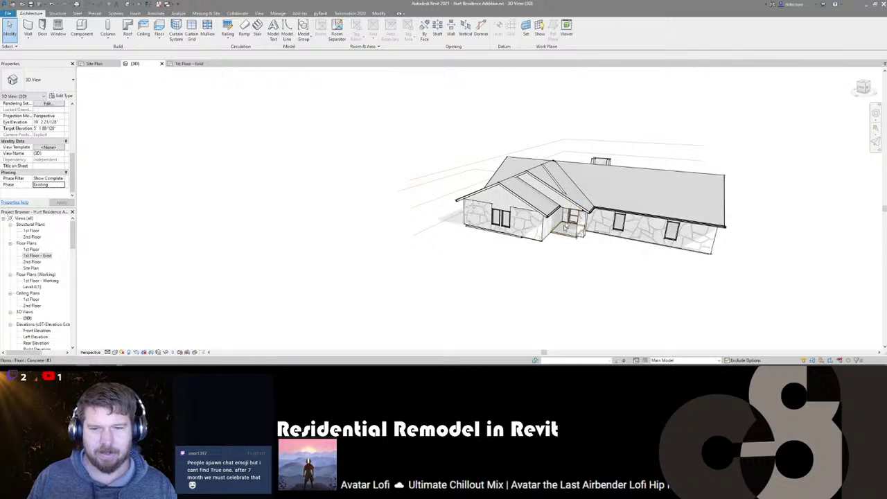
pyautogui.keyDown('shift'); pyautogui.moveTo(509, 274); pyautogui.dragTo(534, 273, button='middle'); pyautogui.keyUp('shift')
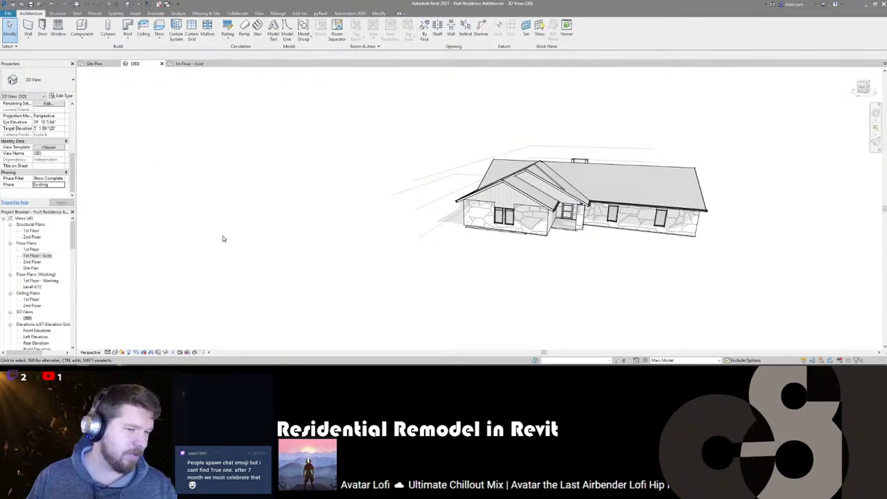
pyautogui.keyDown('shift'); pyautogui.moveTo(392, 239); pyautogui.dragTo(401, 223, button='middle'); pyautogui.keyUp('shift')
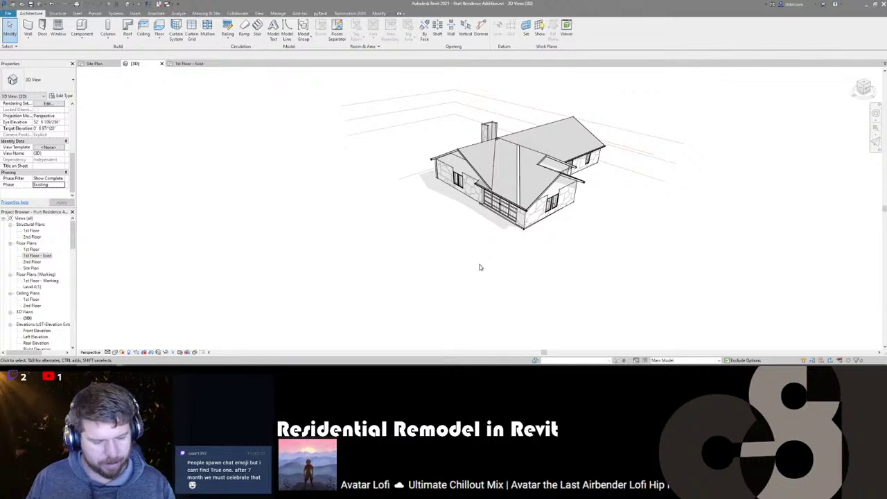
# - Switch to the Site Plan view and zoom to fit the house's roof outline
pyautogui.click(91, 64)
pyautogui.scroll(4, 433, 279)
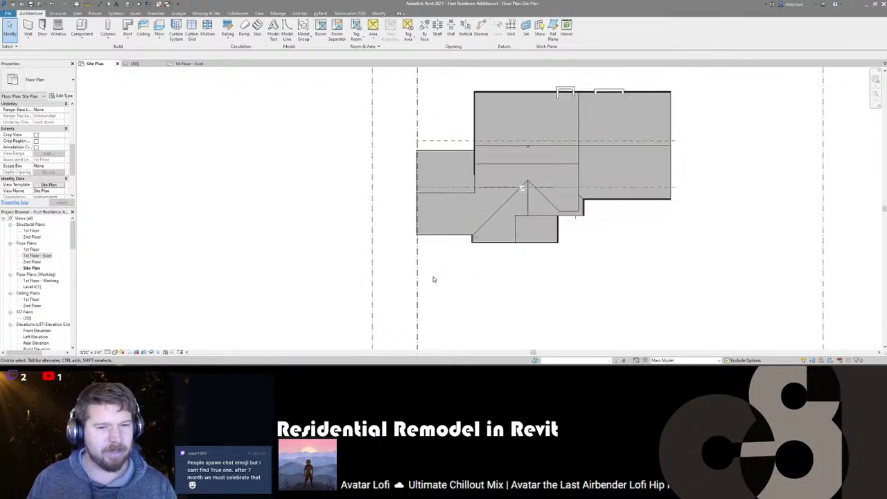
pyautogui.scroll(-4, 433, 279)
pyautogui.scroll(2, 425, 238)
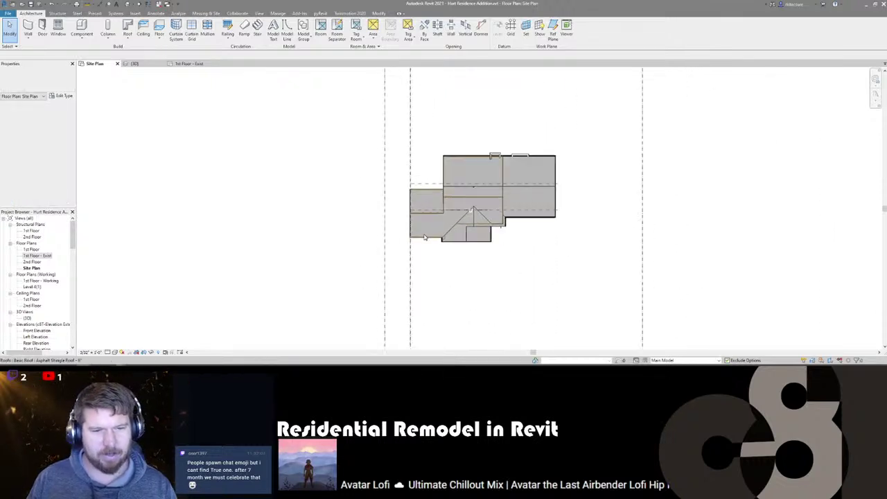
pyautogui.scroll(1, 424, 238)
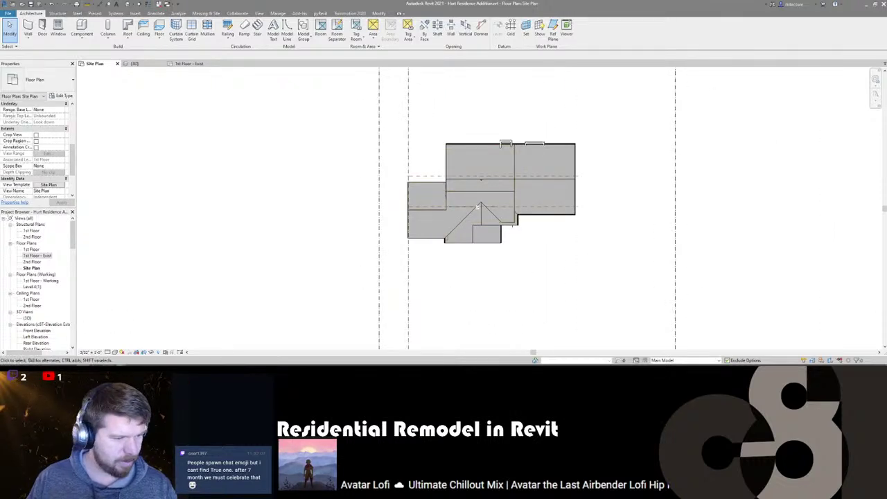
# - Bring up the audio mixer and the music browser, then return to Revit
pyautogui.click(185, 368)
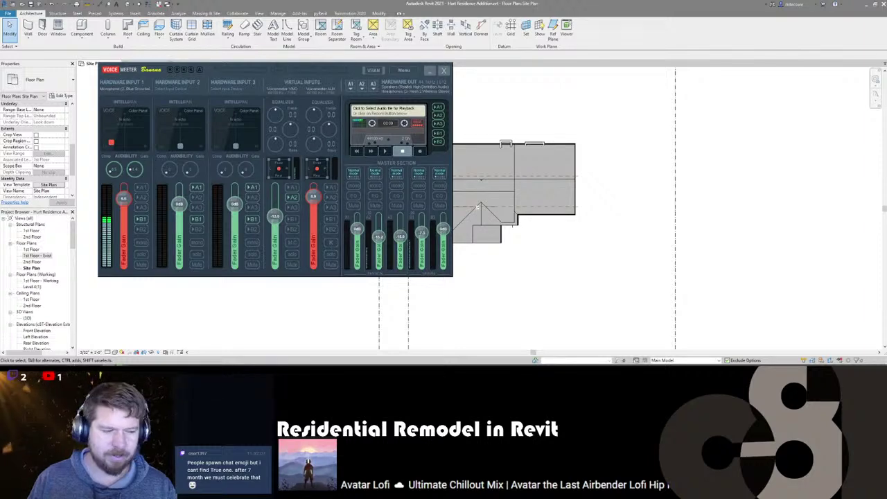
pyautogui.click(93, 346)
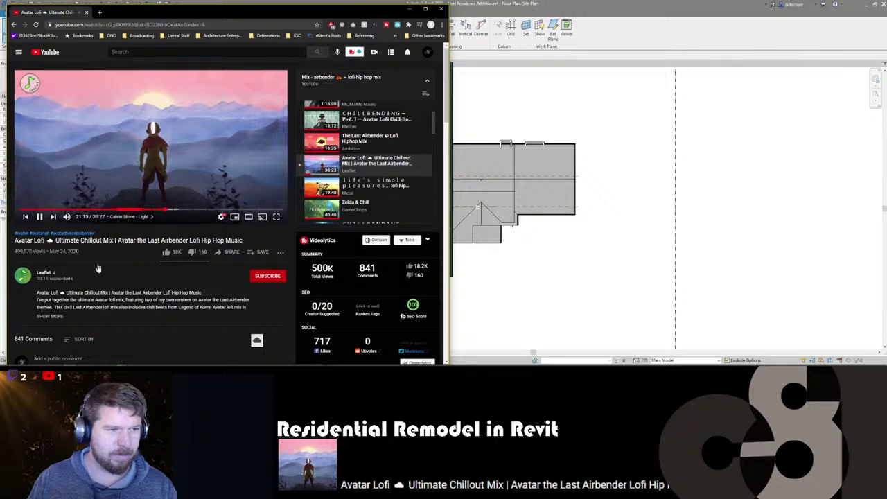
pyautogui.click(468, 63)
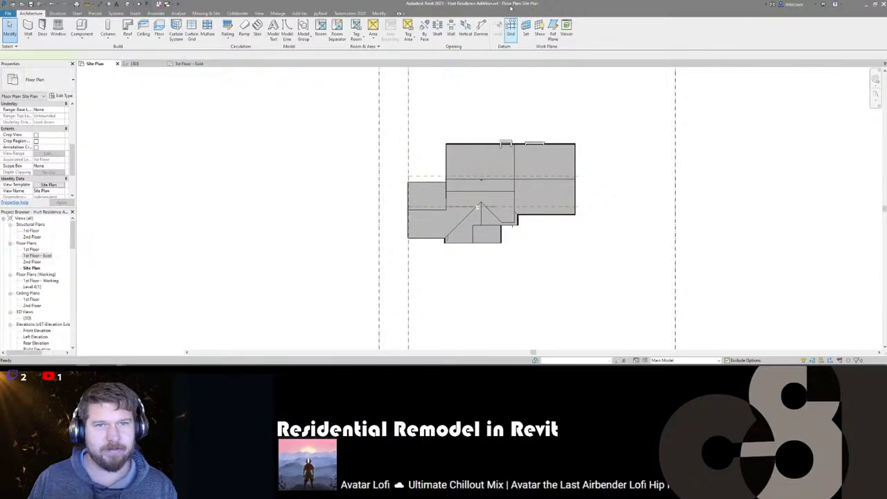
# - Start a grid with GR, cancel it with Esc, and reopen the audio mixer
pyautogui.press('g')
pyautogui.press('r')
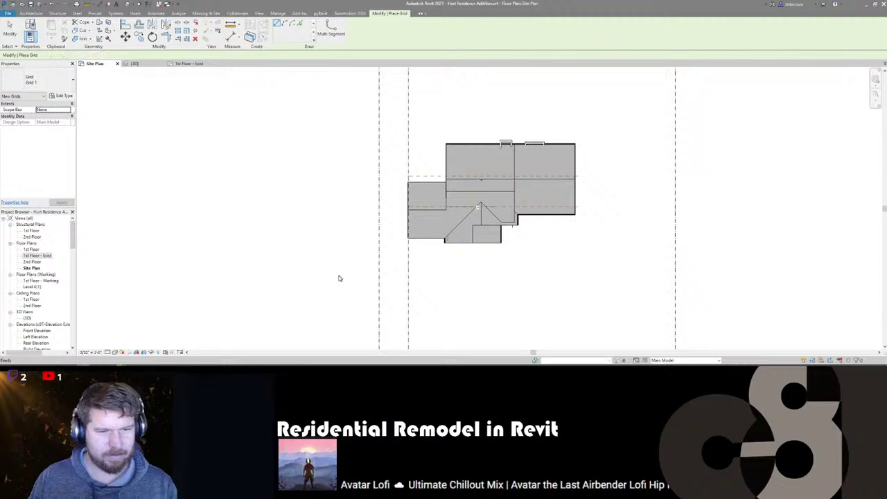
pyautogui.press('Escape')
pyautogui.click(104, 369)
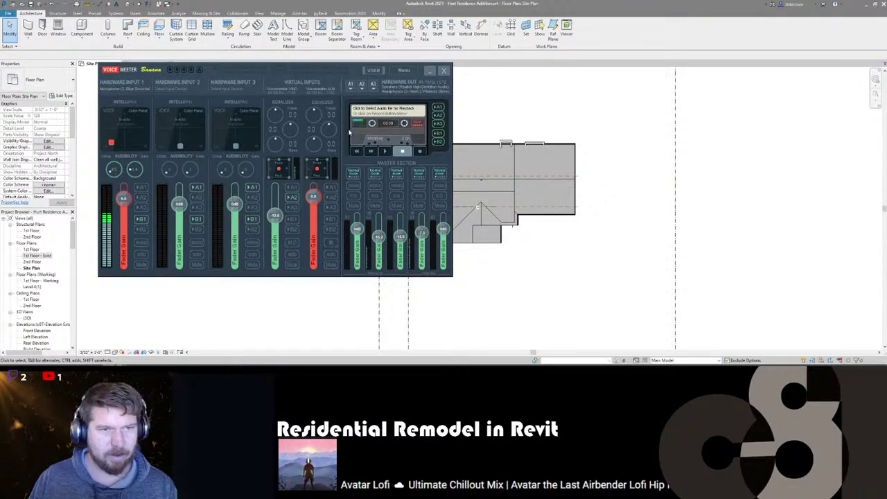
# - Check the A2 output device list without changing it, then open the Bluetooth tray menu
pyautogui.click(362, 84)
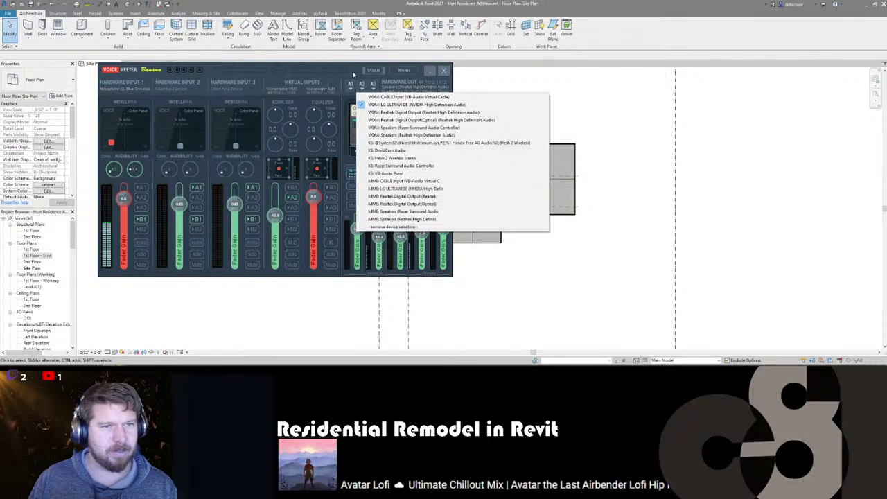
pyautogui.click(355, 76)
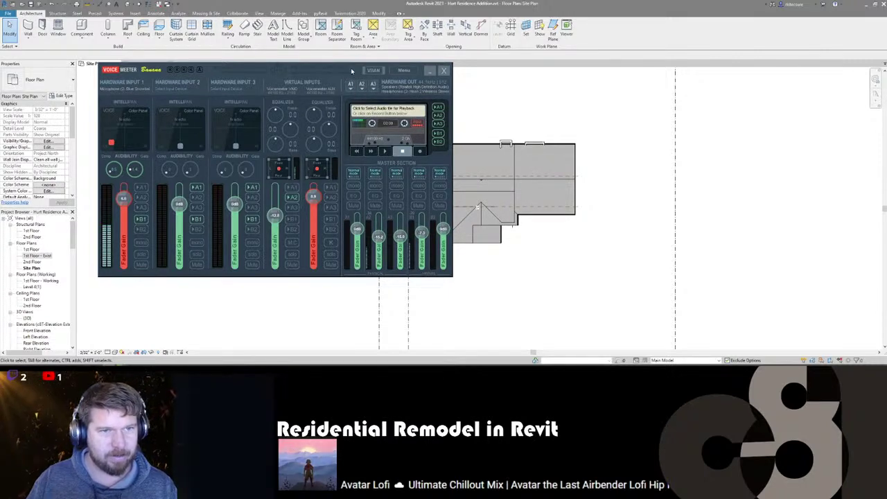
pyautogui.click(537, 4)
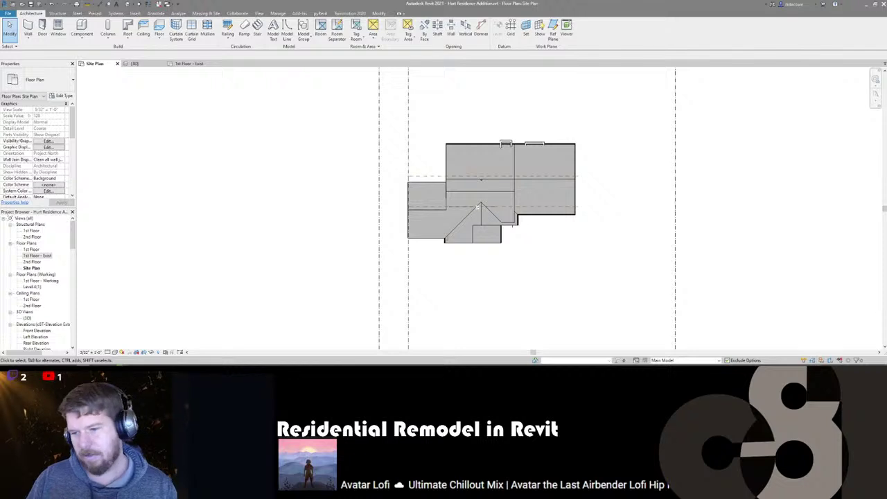
pyautogui.click(791, 366)
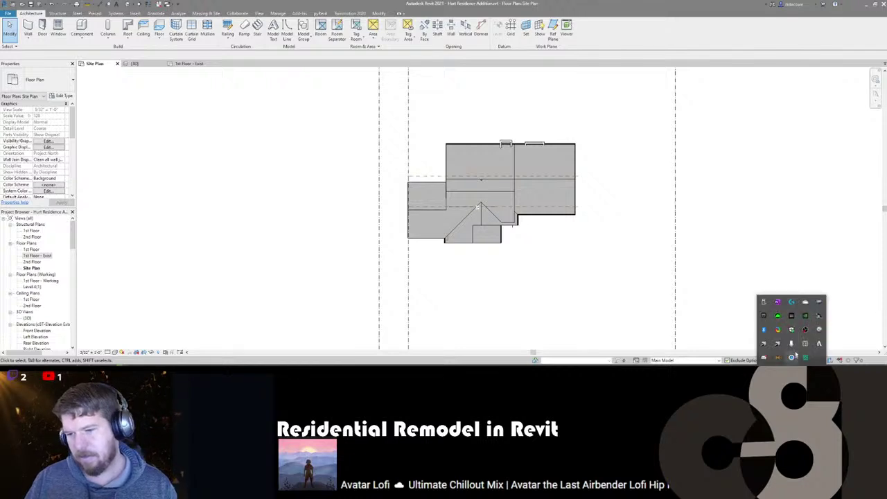
pyautogui.rightClick(763, 331)
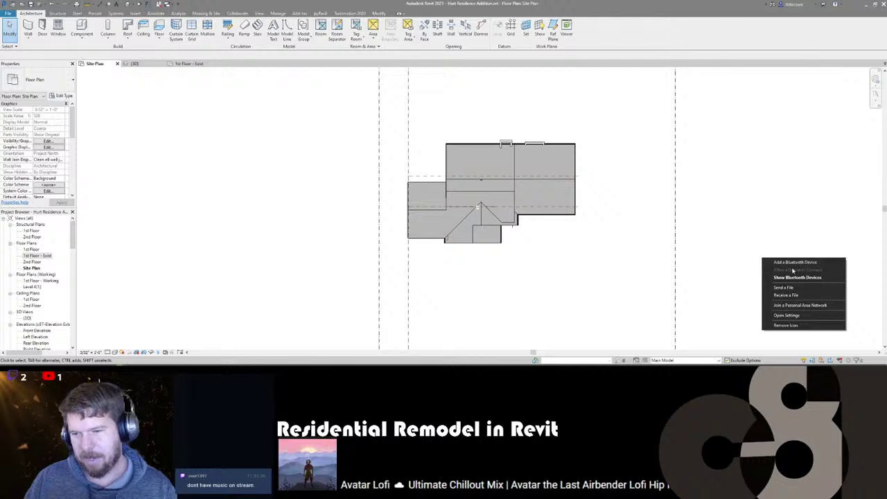
# - Connect the Hesh 2 Wireless headset in Bluetooth settings, then minimize Settings
pyautogui.click(794, 262)
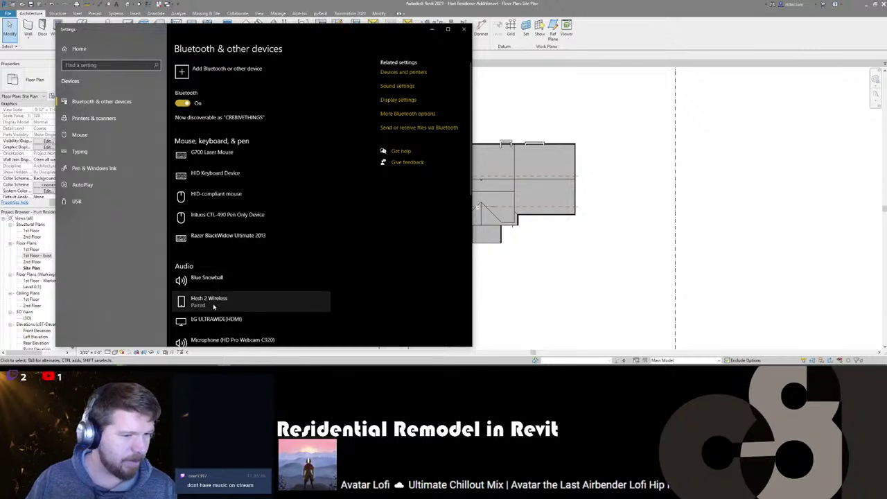
pyautogui.click(281, 303)
pyautogui.click(263, 323)
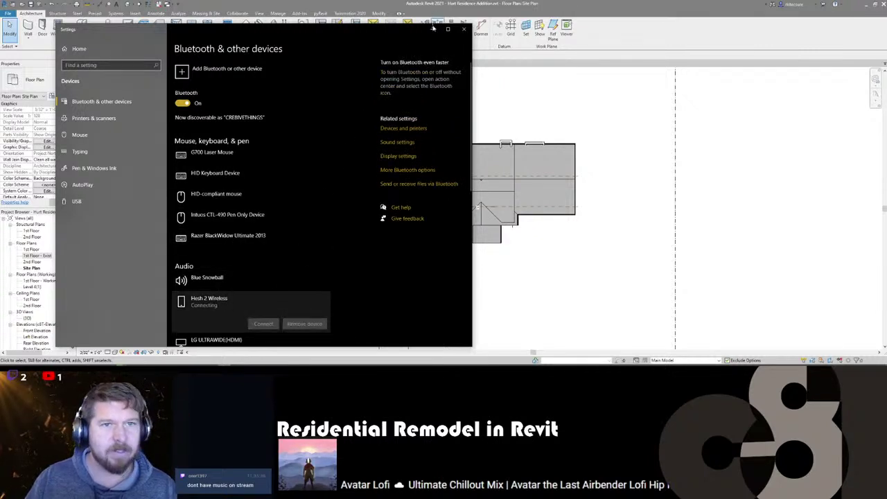
pyautogui.click(433, 28)
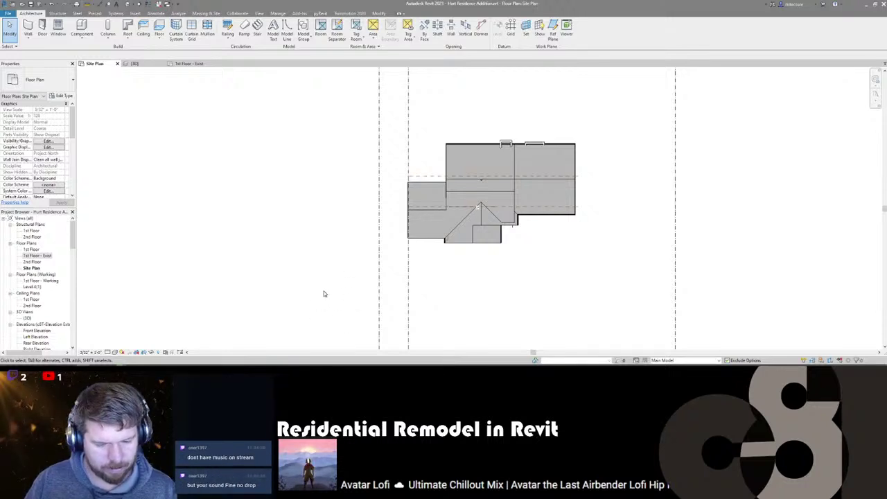
# - Set Voicemeeter's A2 output to WDM: Headphones (Hesh 2 Wireless Stereo) and minimize the mixer
pyautogui.moveTo(146, 366)
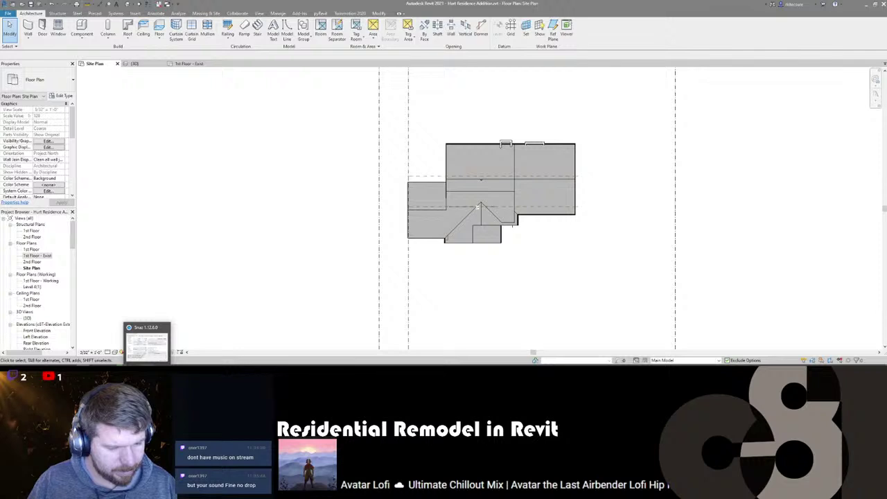
pyautogui.moveTo(109, 366)
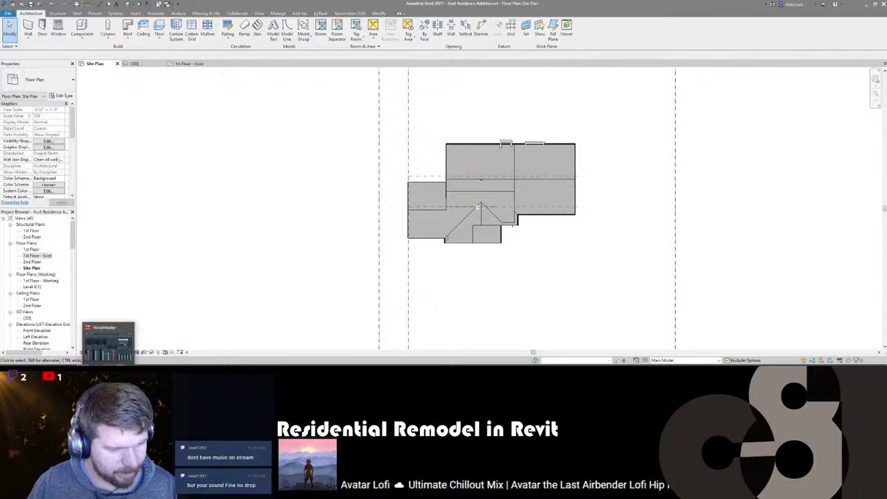
pyautogui.click(108, 343)
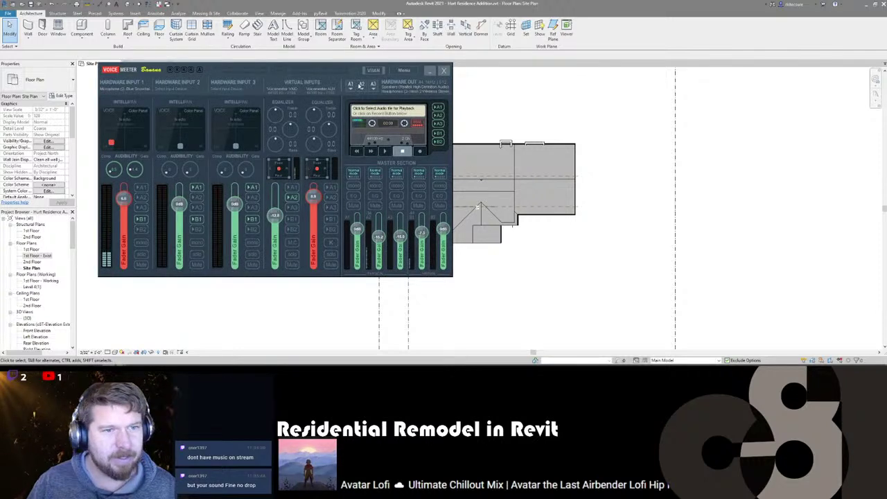
pyautogui.click(361, 84)
pyautogui.click(408, 111)
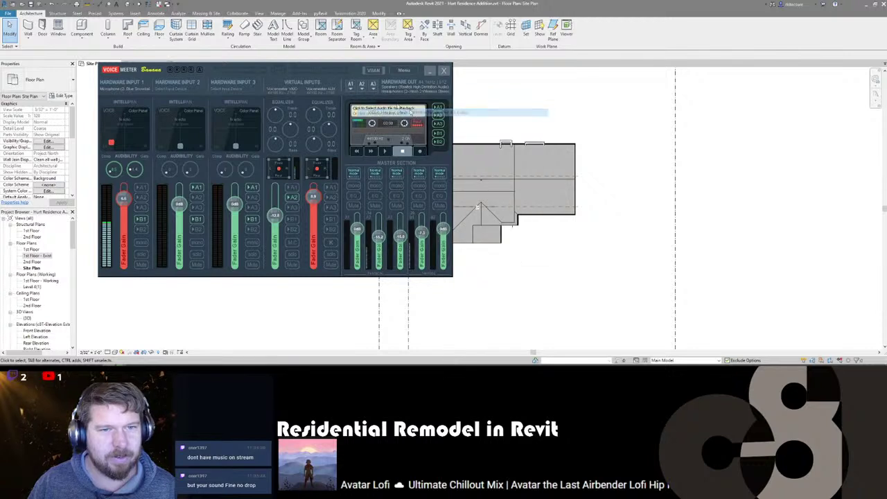
pyautogui.click(361, 89)
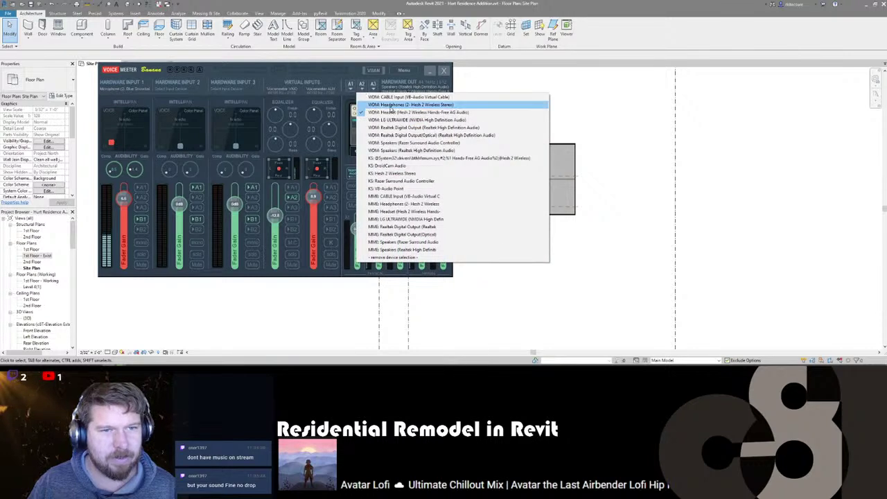
pyautogui.click(392, 105)
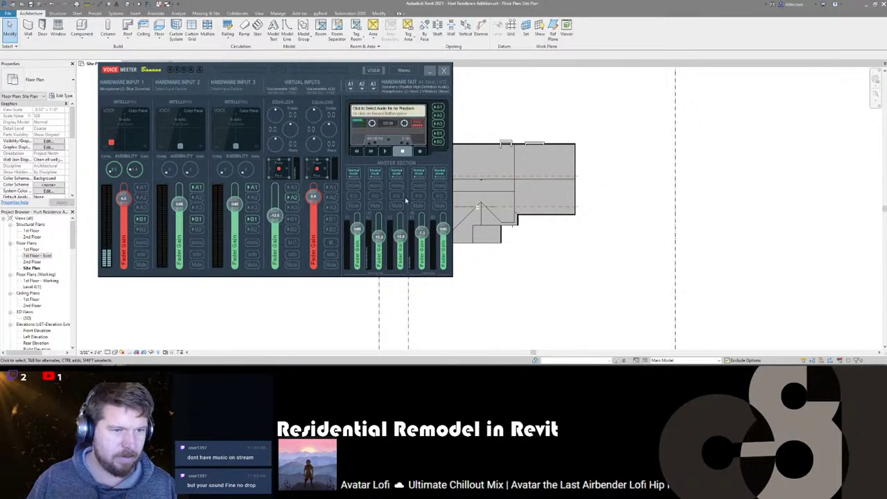
pyautogui.click(425, 292)
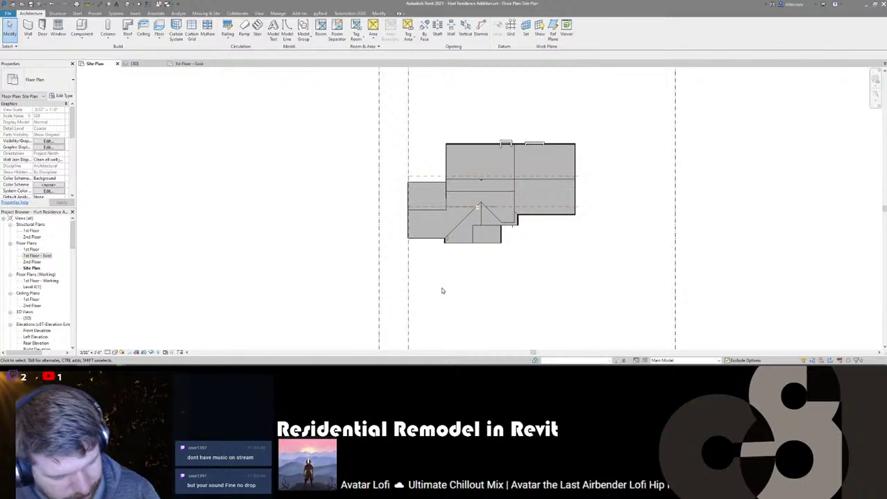
# - Pan and zoom around the Site Plan, then switch to the 1st Floor - Exist view
pyautogui.moveTo(447, 293); pyautogui.dragTo(419, 255, button='middle')
pyautogui.scroll(4, 416, 212)
pyautogui.scroll(-4, 388, 257)
pyautogui.scroll(-1, 425, 242)
pyautogui.scroll(3, 425, 241)
pyautogui.scroll(-3, 426, 241)
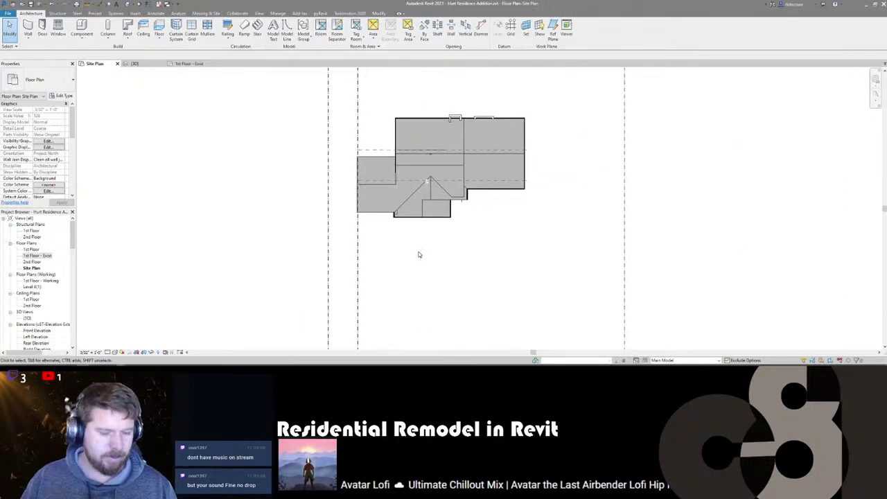
pyautogui.moveTo(366, 201); pyautogui.dragTo(370, 244, button='middle')
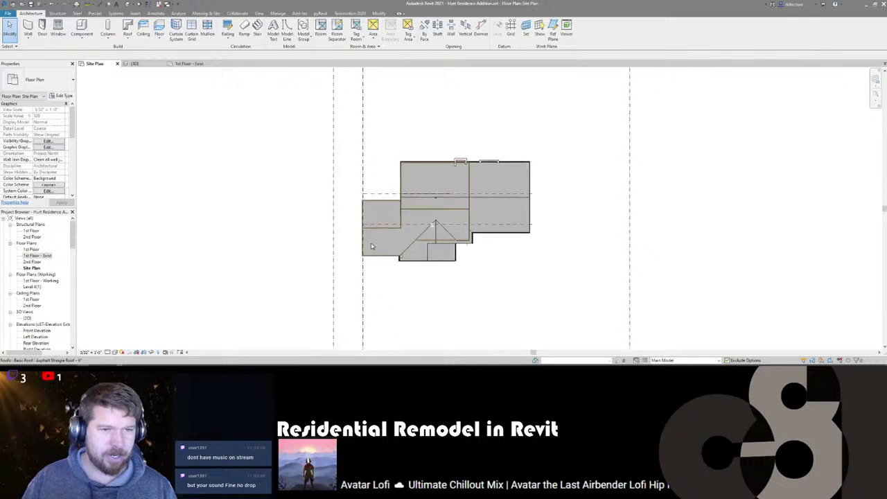
pyautogui.scroll(-1, 370, 243)
pyautogui.scroll(3, 390, 241)
pyautogui.scroll(-2, 391, 242)
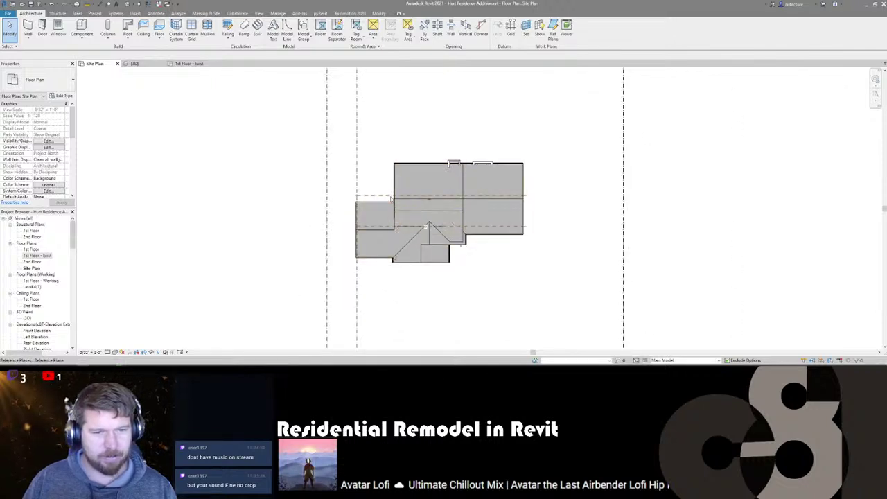
pyautogui.scroll(1, 368, 287)
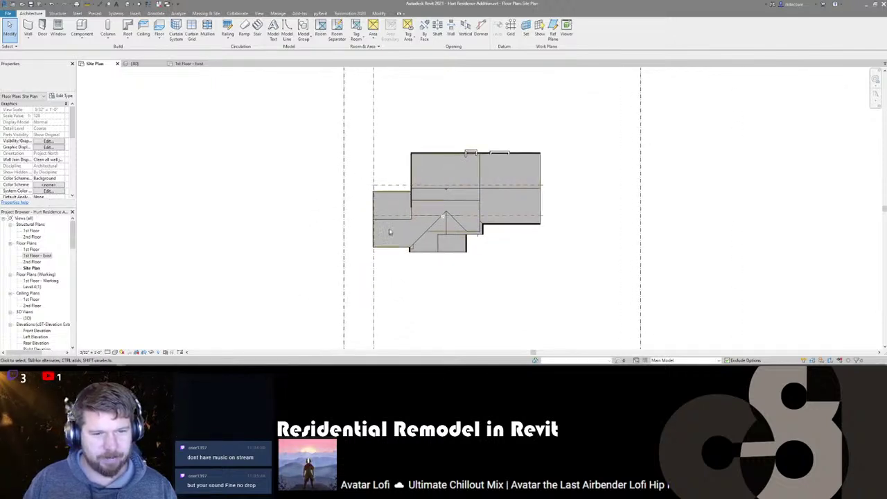
pyautogui.scroll(1, 393, 223)
pyautogui.scroll(-1, 379, 230)
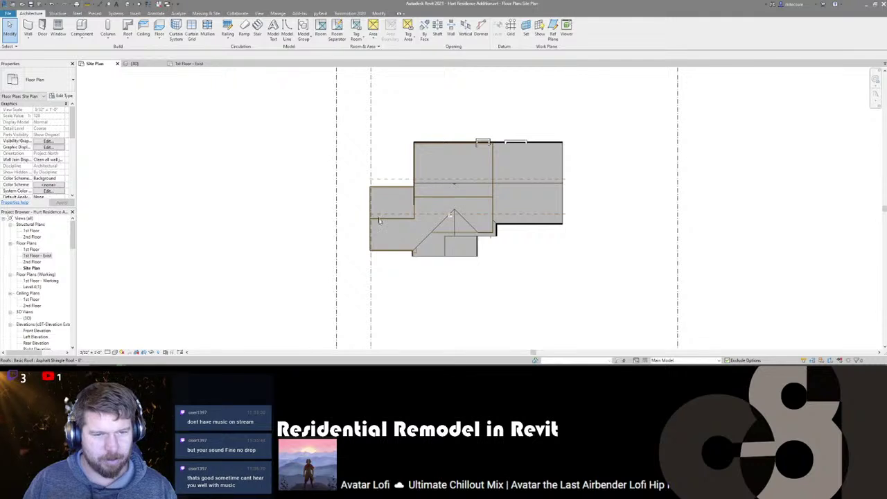
pyautogui.click(186, 64)
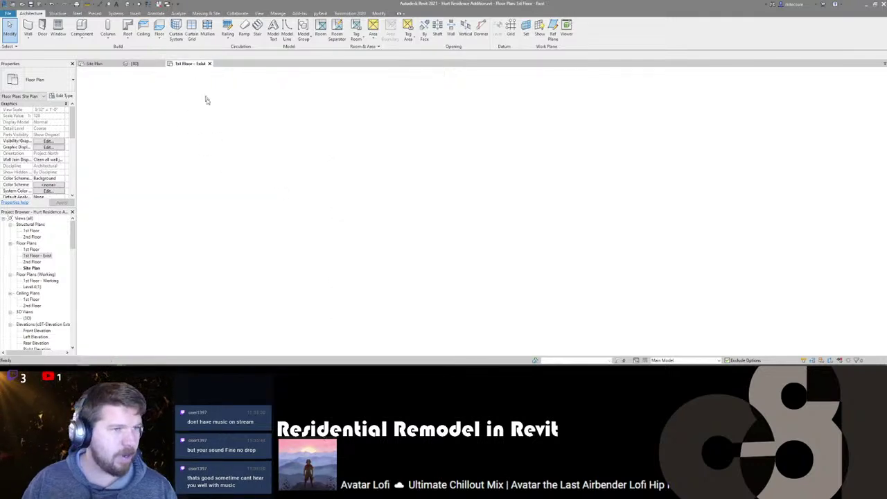
# - Set the 1st Floor - Exist view's phase to New Construction
pyautogui.scroll(-5, 44, 181)
pyautogui.click(62, 185)
pyautogui.click(63, 185)
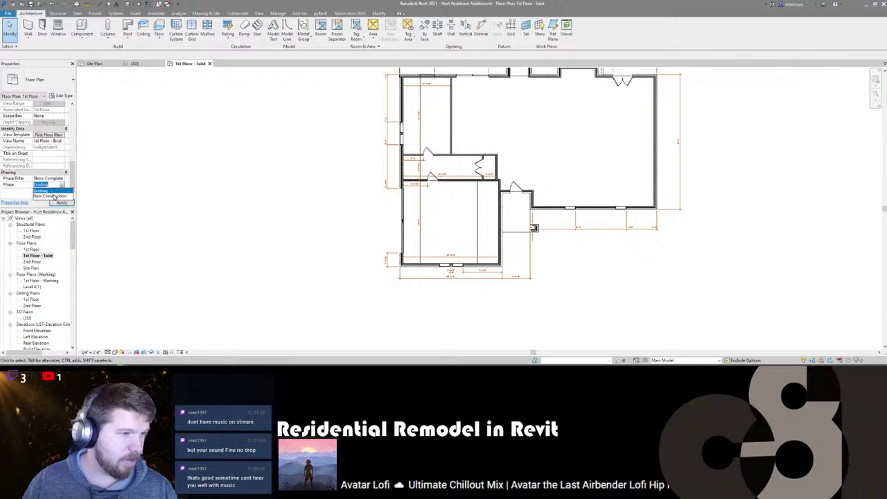
pyautogui.click(48, 200)
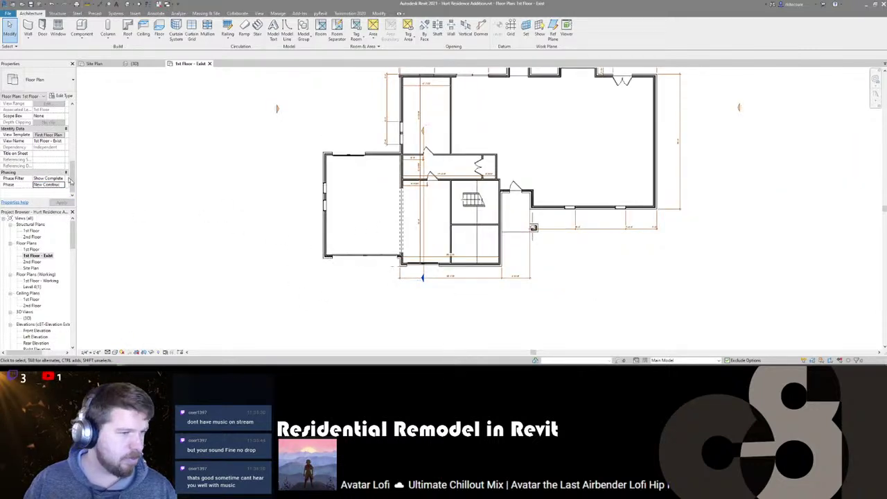
pyautogui.scroll(3, 325, 223)
pyautogui.scroll(-1, 324, 223)
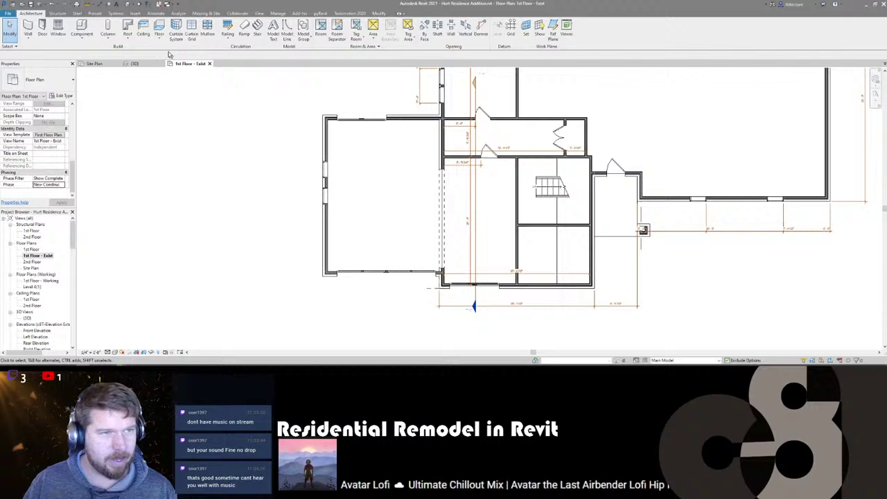
# - In the Site Plan, place a 15'-0" aligned dimension between the two dashed boundary lines
pyautogui.click(99, 63)
pyautogui.scroll(5, 374, 188)
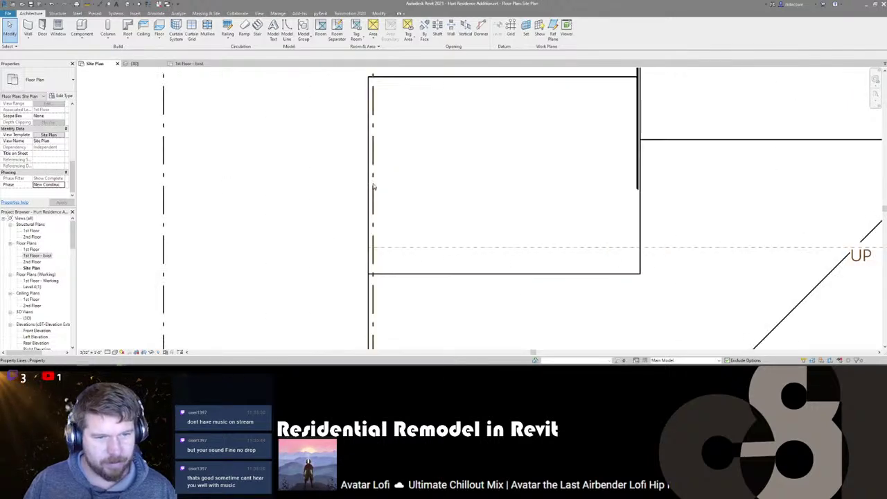
pyautogui.scroll(-4, 371, 152)
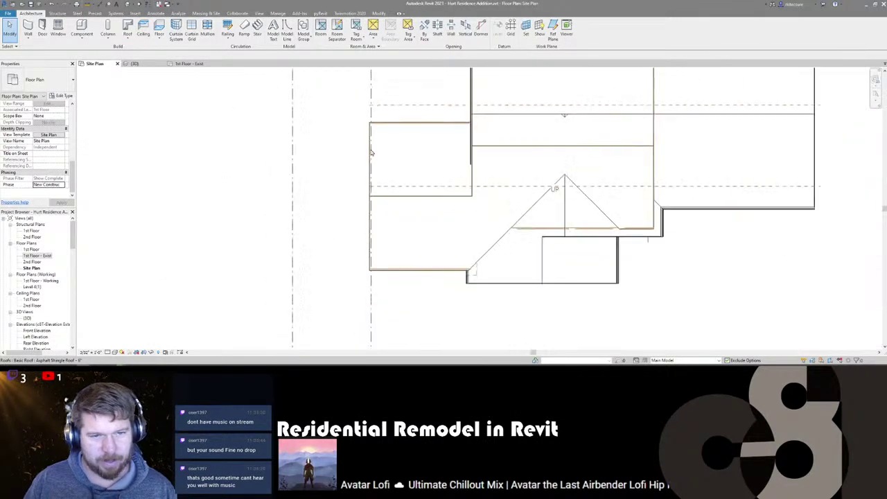
pyautogui.scroll(-1, 372, 152)
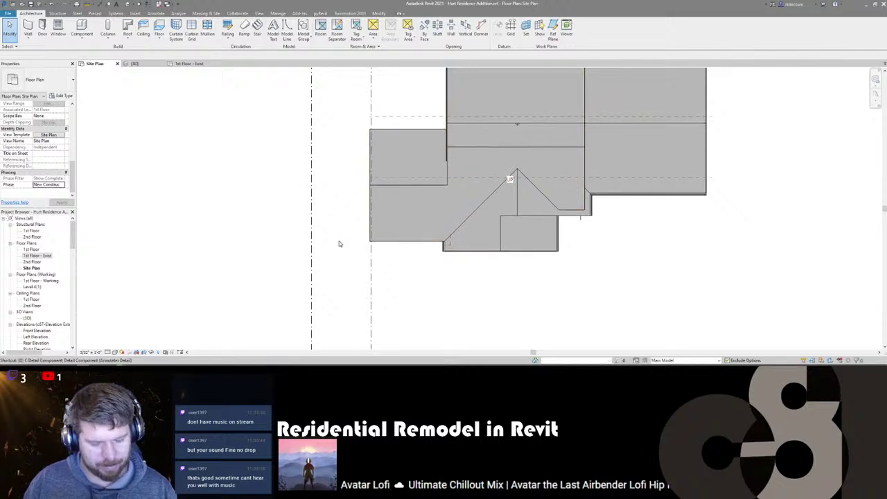
pyautogui.press('d')
pyautogui.press('i')
pyautogui.click(311, 267)
pyautogui.click(372, 260)
pyautogui.click(347, 277)
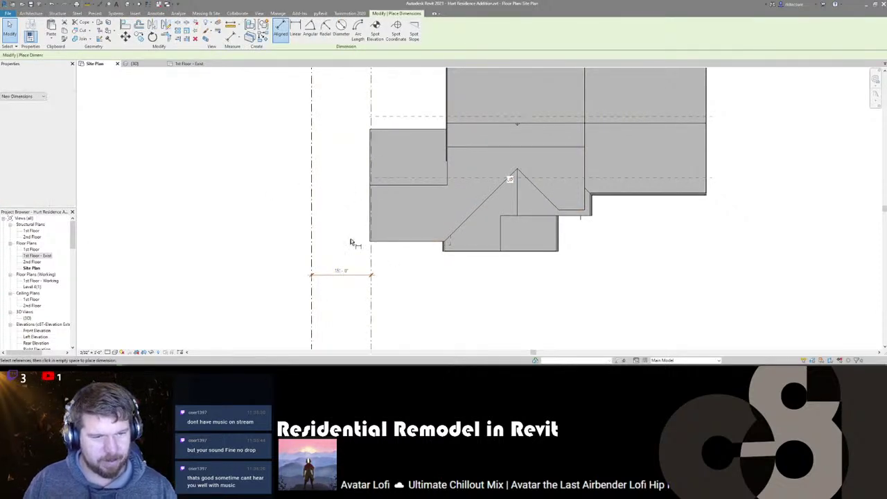
pyautogui.press('Escape')
pyautogui.press('Escape')
pyautogui.scroll(1, 425, 251)
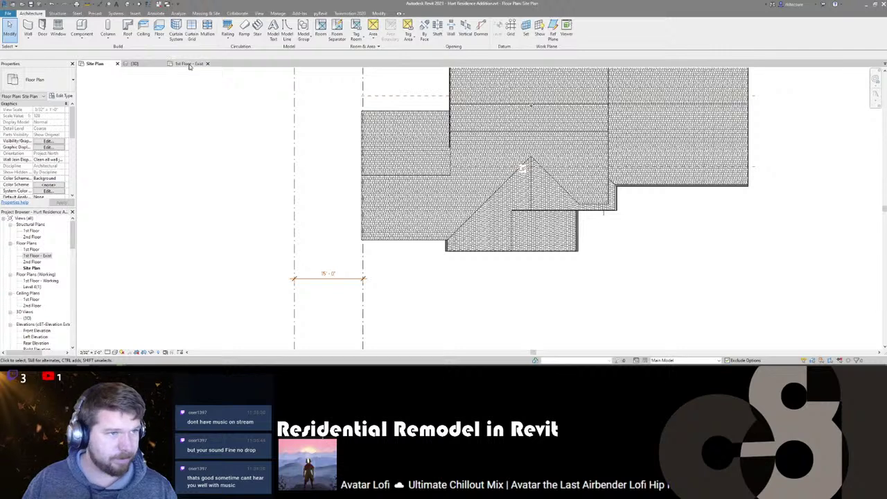
# - Open the 1st Floor - Exist plan, pan to the garage wall and select the garage door
pyautogui.click(188, 64)
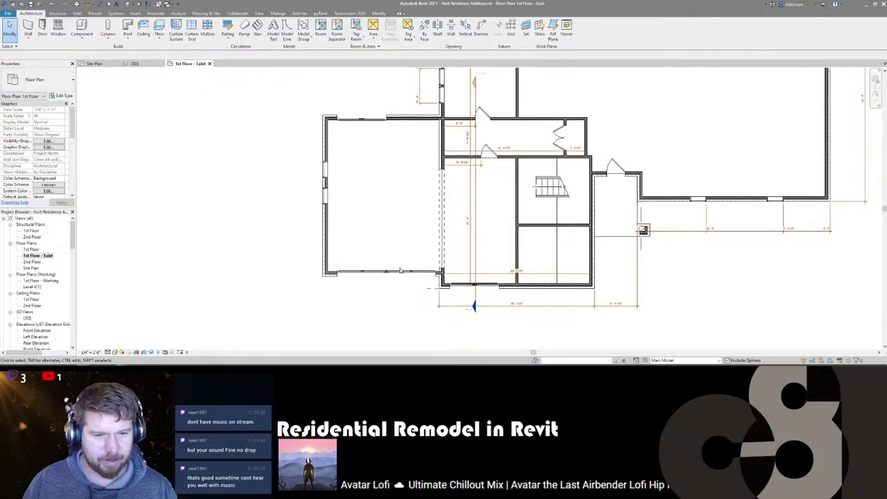
pyautogui.scroll(2, 398, 270)
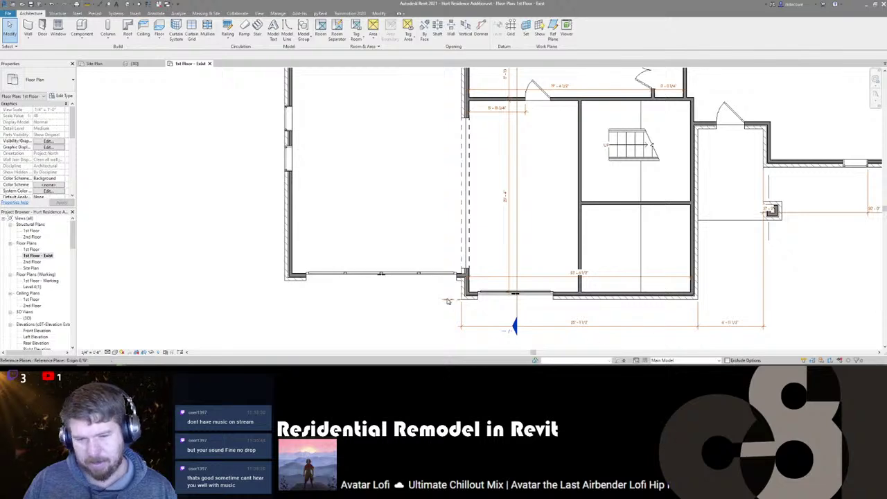
pyautogui.moveTo(406, 293); pyautogui.dragTo(366, 279, button='middle')
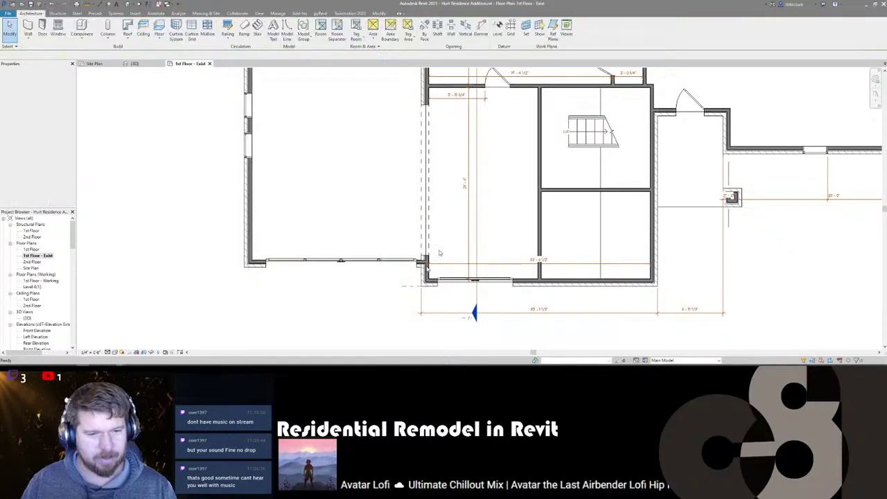
pyautogui.scroll(-2, 389, 236)
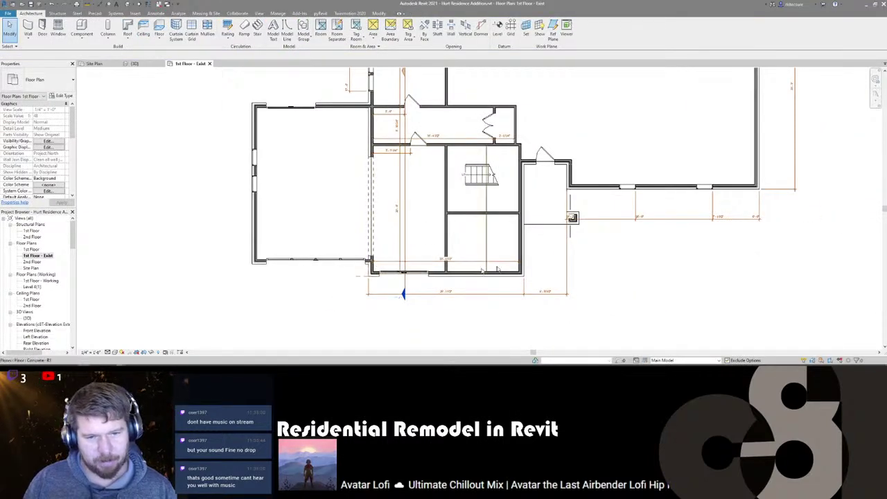
pyautogui.scroll(2, 378, 262)
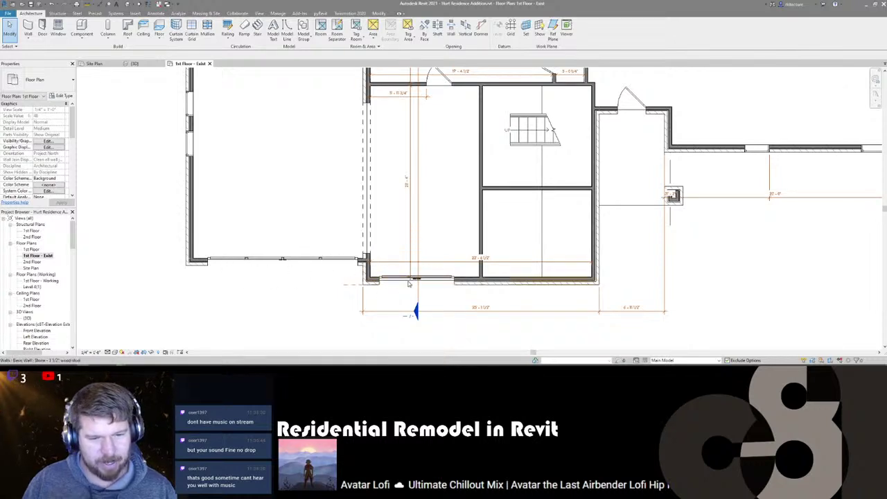
pyautogui.click(381, 300)
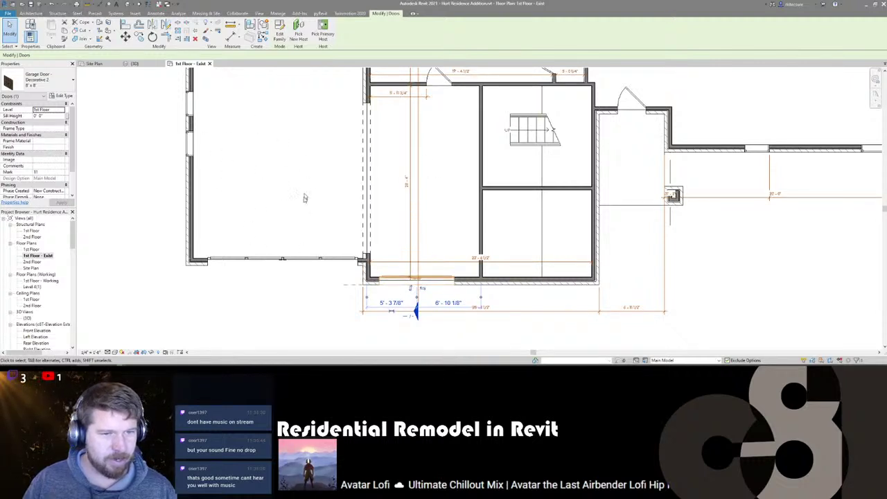
pyautogui.moveTo(438, 193); pyautogui.dragTo(439, 194, button='middle')
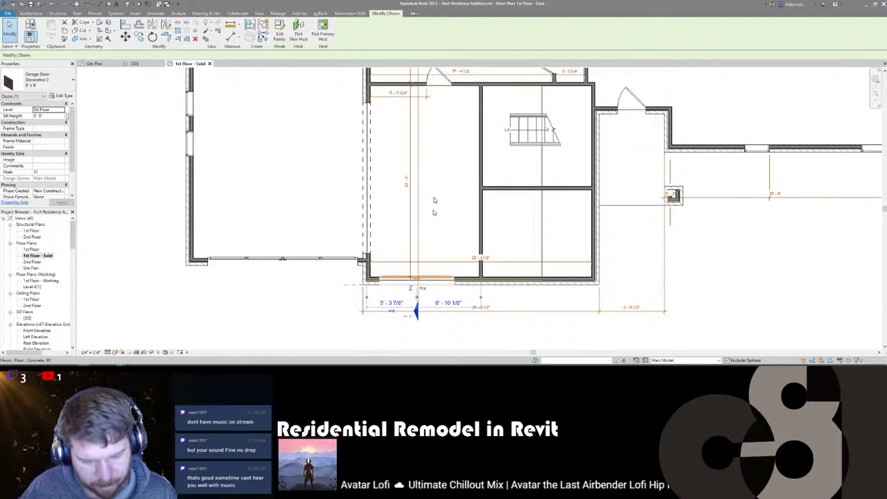
pyautogui.click(327, 299)
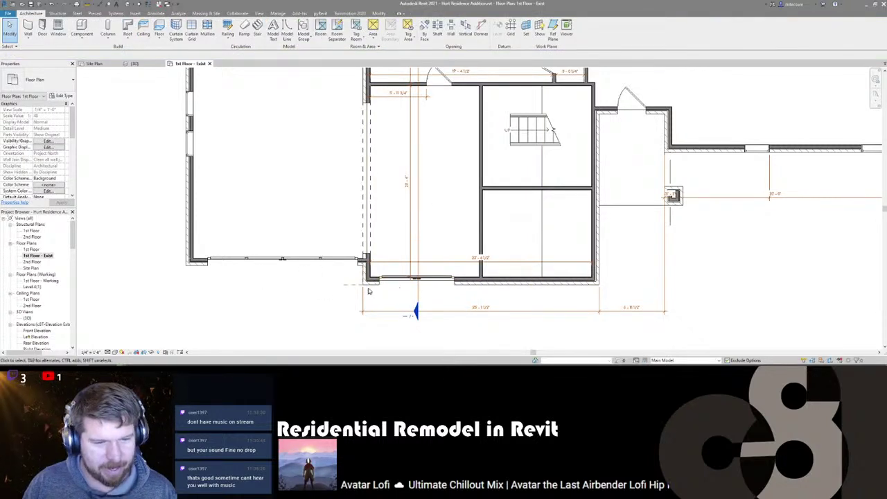
# - Centre the garage door by entering 6 1 in its offset dimension, then return to {3D}
pyautogui.click(398, 301)
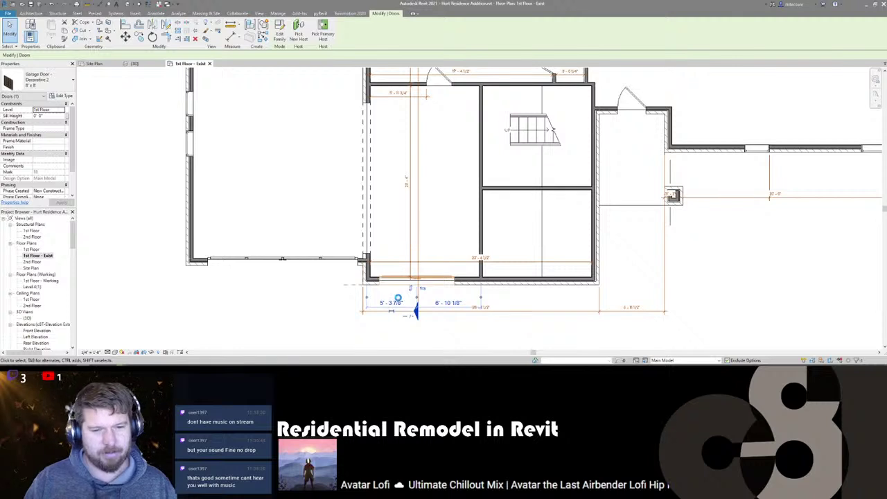
pyautogui.write('6 1')
pyautogui.press('Return')
pyautogui.press('Escape')
pyautogui.scroll(-2, 422, 251)
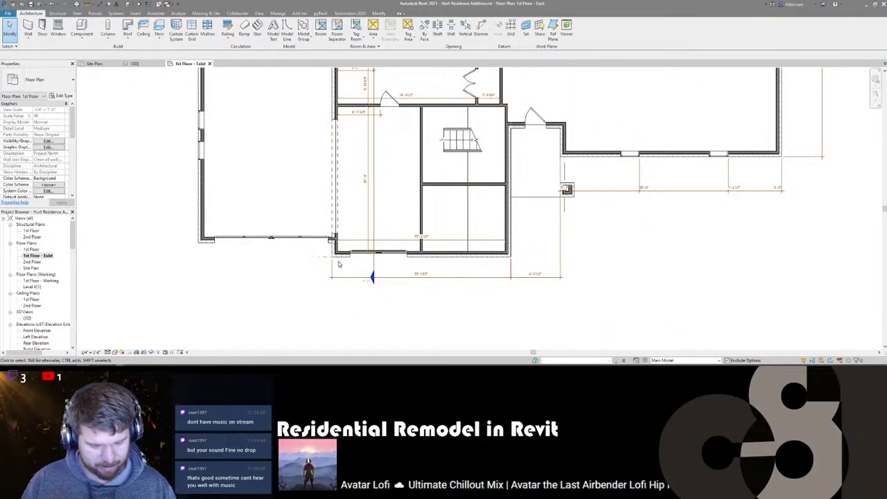
pyautogui.hotkey('ctrl', 'Tab')
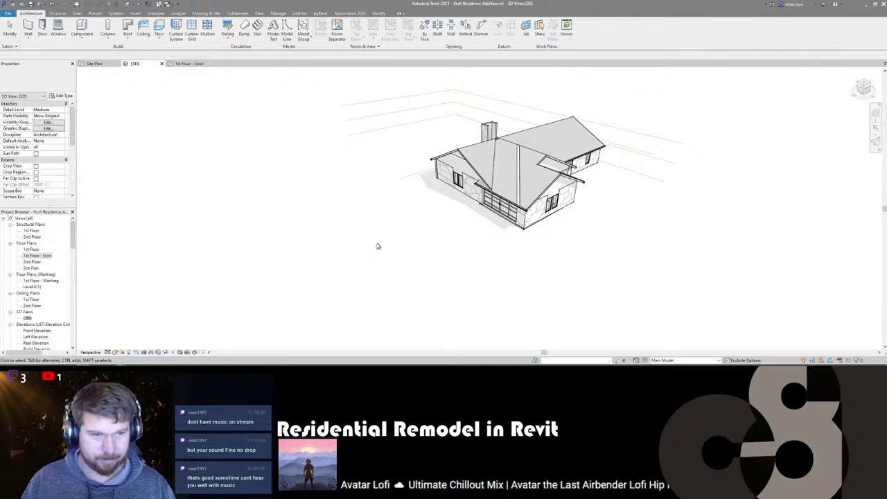
# - Change the {3D} view's phase from Existing to New Construction and orbit to inspect the addition
pyautogui.scroll(-5, 63, 183)
pyautogui.click(63, 187)
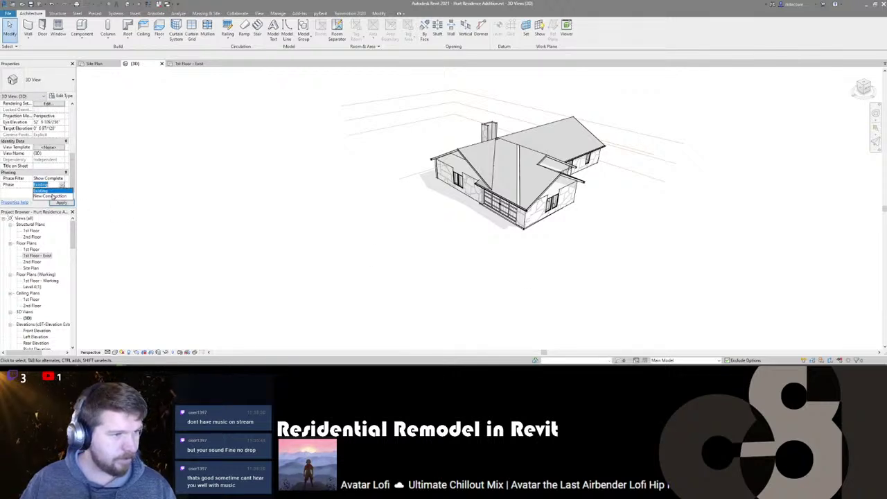
pyautogui.click(54, 196)
pyautogui.keyDown('shift'); pyautogui.moveTo(627, 271); pyautogui.dragTo(515, 253, button='middle'); pyautogui.keyUp('shift')
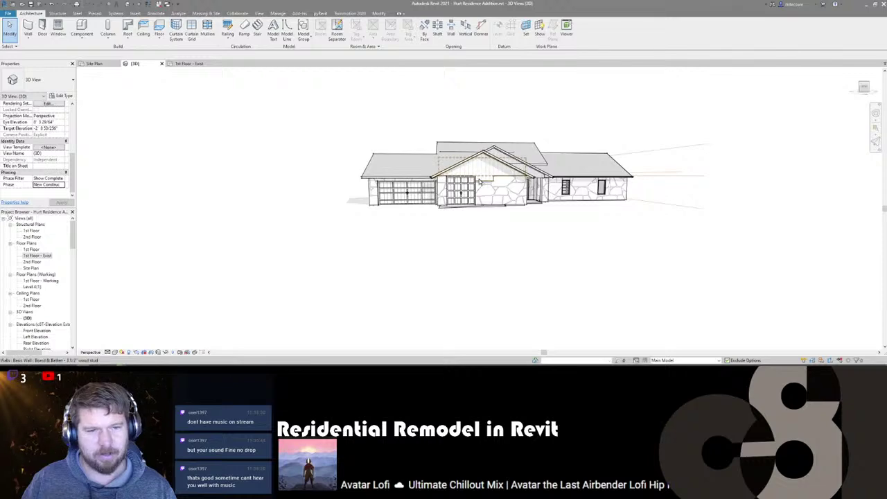
pyautogui.keyDown('shift'); pyautogui.moveTo(373, 238); pyautogui.dragTo(305, 274, button='middle'); pyautogui.keyUp('shift')
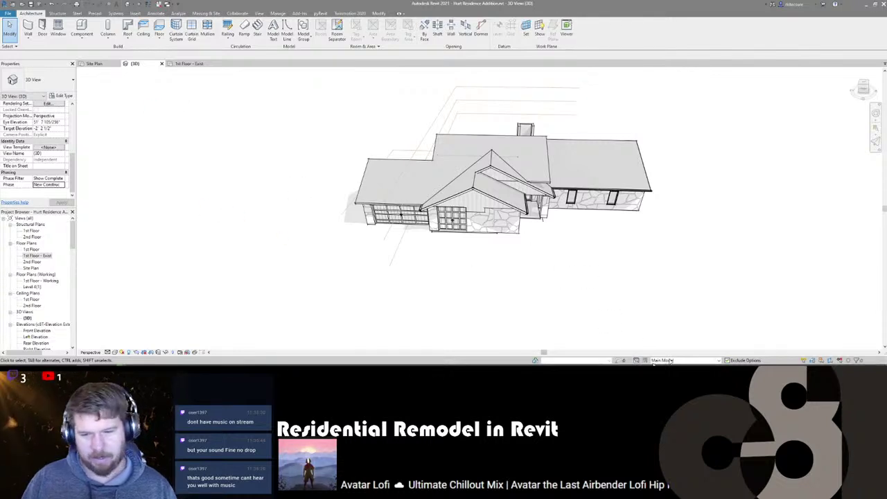
# - In Design Options, add a new option beside What If in Remodel and name it 'Nice and Simple'
pyautogui.click(637, 361)
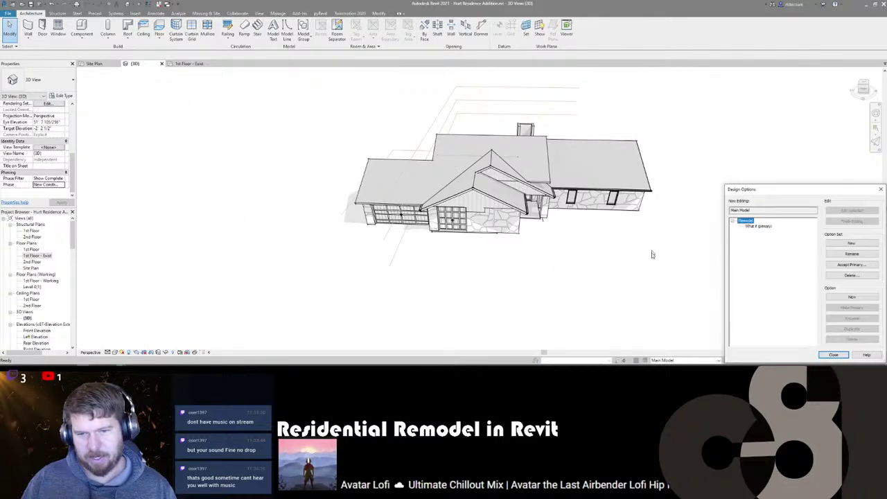
pyautogui.click(758, 227)
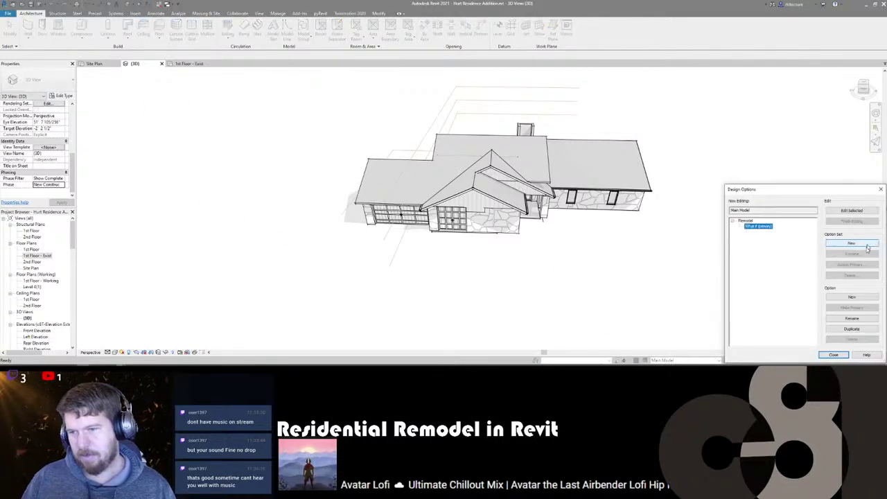
pyautogui.click(850, 296)
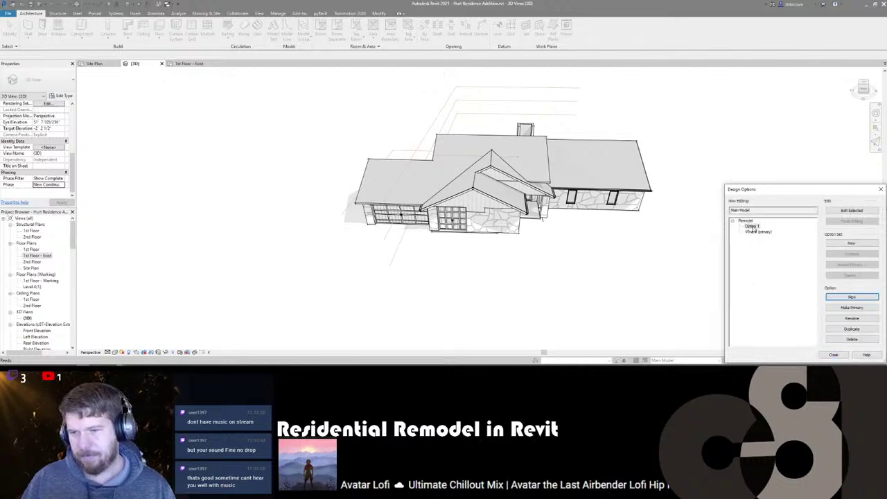
pyautogui.click(846, 319)
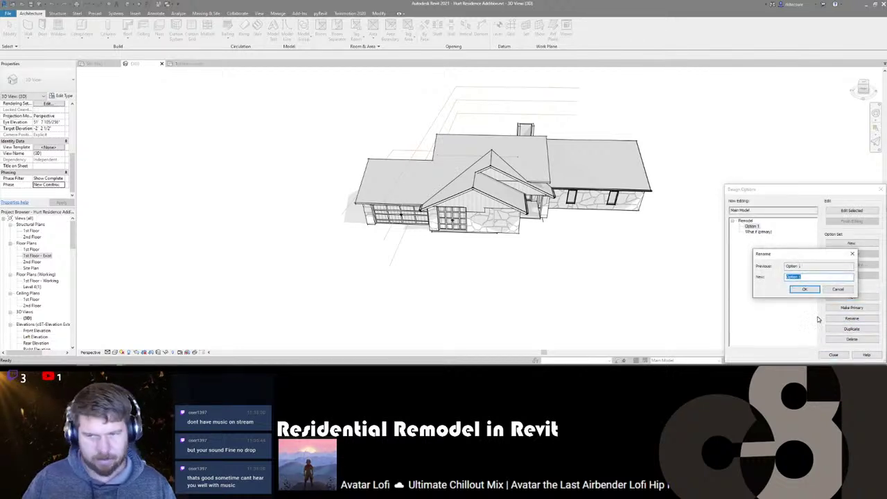
pyautogui.write('Nice and Simpl')
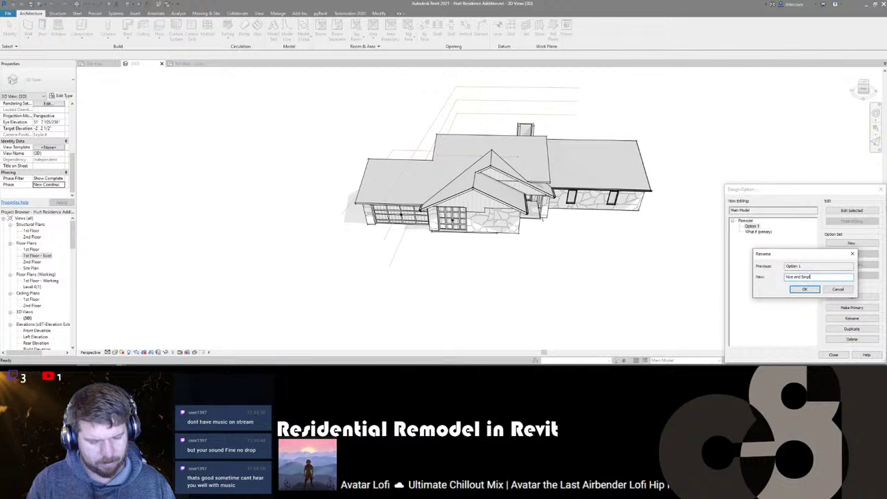
pyautogui.write('e')
pyautogui.press('Return')
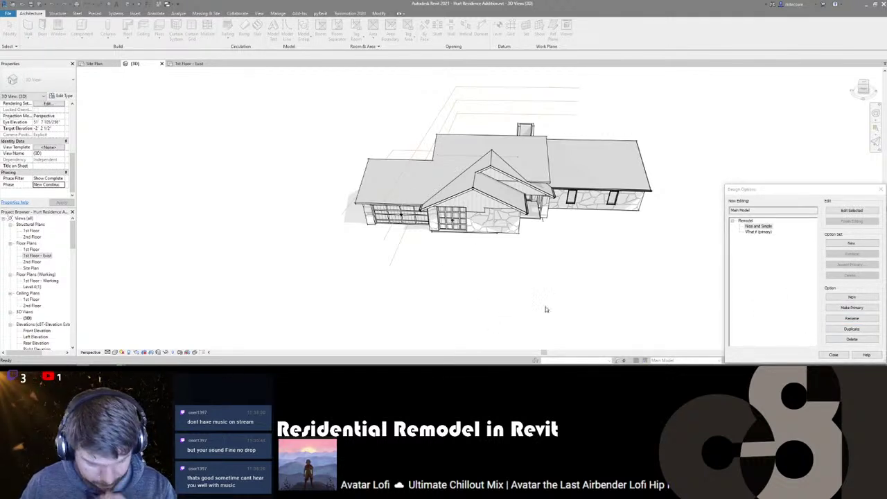
pyautogui.scroll(2, 452, 222)
pyautogui.scroll(-1, 365, 252)
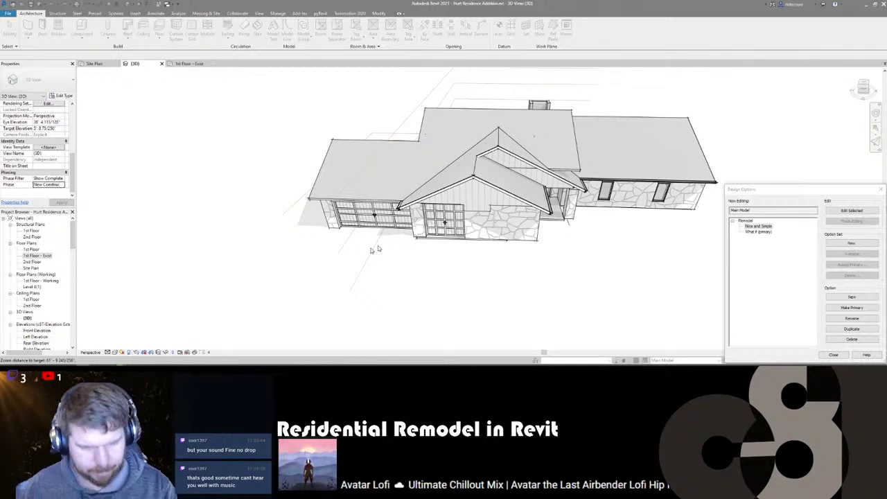
# - Close the Design Options dialog and keep Main Model as the active option
pyautogui.click(880, 191)
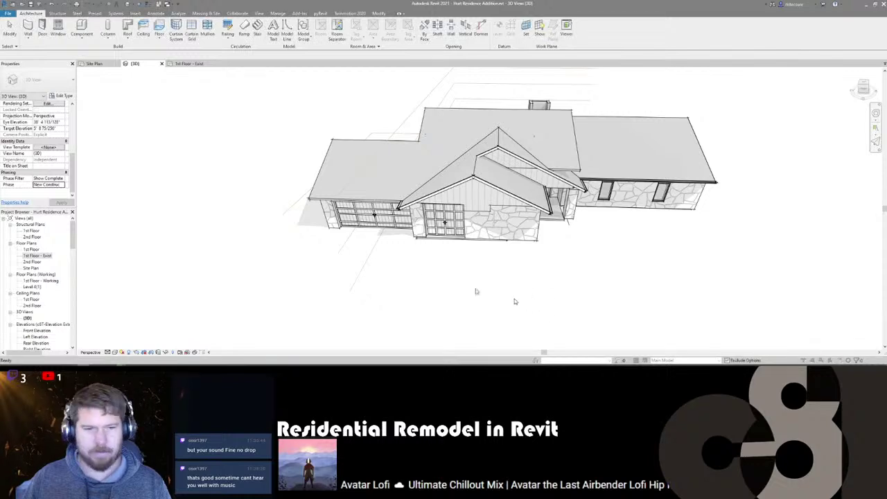
pyautogui.keyDown('shift'); pyautogui.moveTo(292, 258); pyautogui.dragTo(451, 266, button='middle'); pyautogui.keyUp('shift')
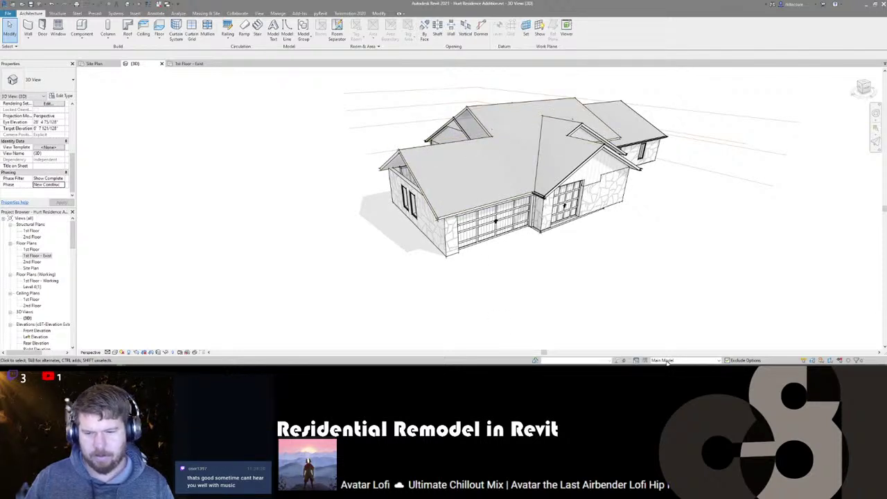
pyautogui.click(717, 361)
pyautogui.click(722, 361)
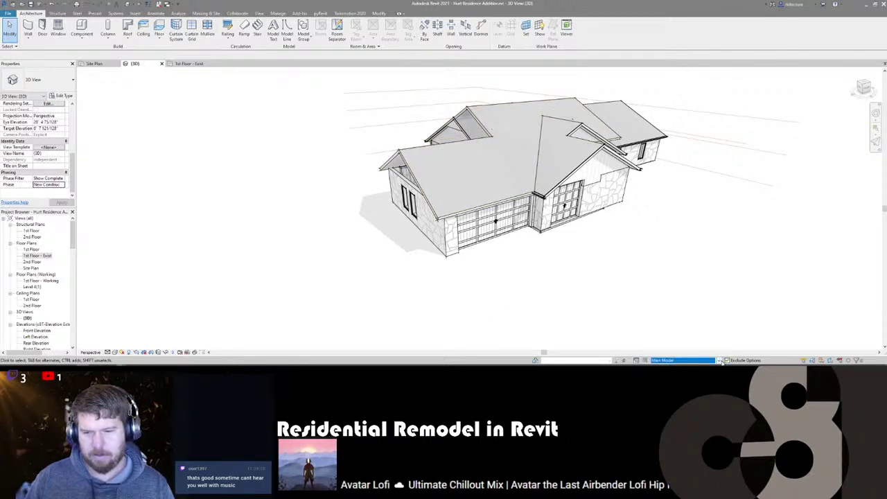
# - Select the garage's stone walls, doors and window together, orbiting around the house to reach each
pyautogui.click(439, 248)
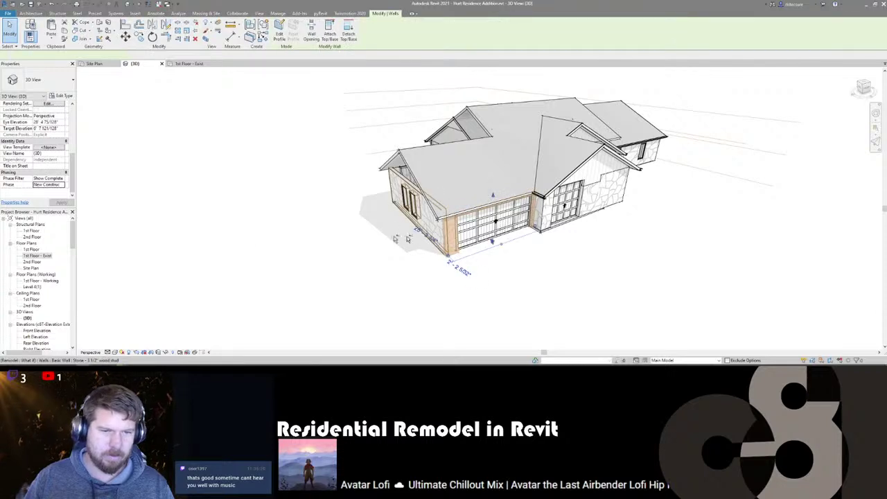
pyautogui.moveTo(409, 240)
pyautogui.keyDown('shift'); pyautogui.mouseDown(button='middle')
pyautogui.moveTo(364, 266)
pyautogui.moveTo(562, 259)
pyautogui.moveTo(399, 237)
pyautogui.mouseUp(button='middle'); pyautogui.keyUp('shift')
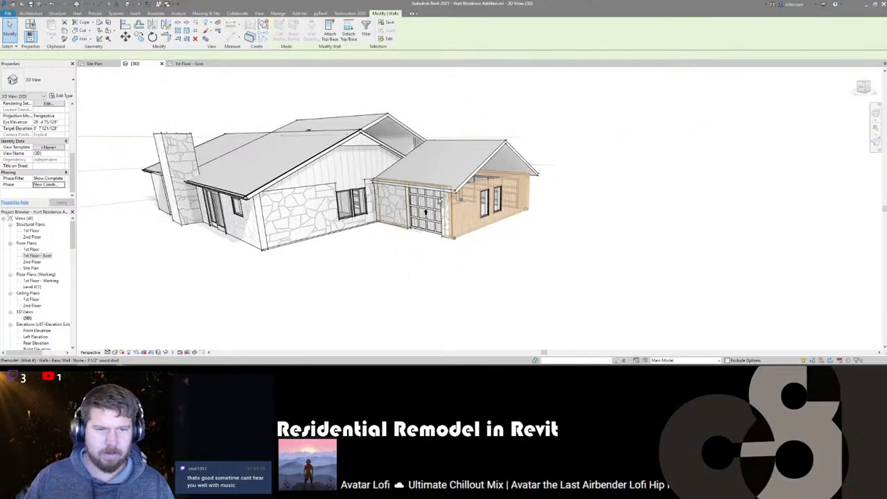
pyautogui.click(428, 216)
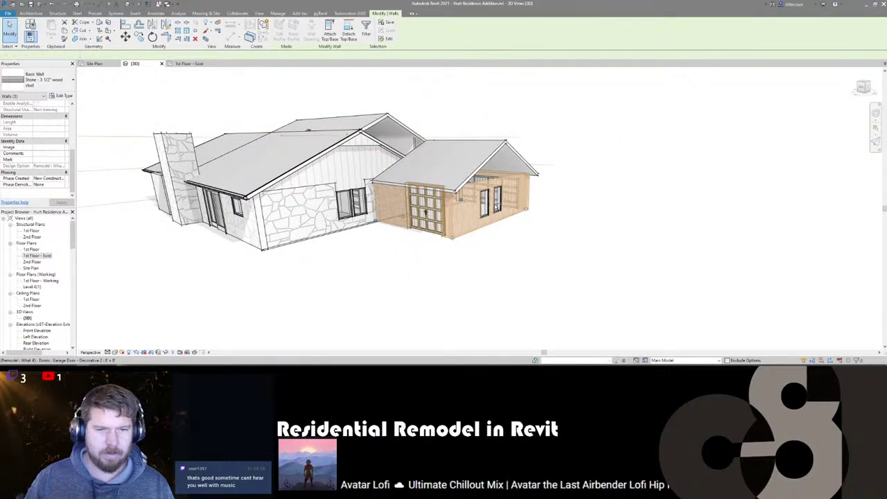
pyautogui.keyDown('ctrl'); pyautogui.click(483, 201); pyautogui.keyUp('ctrl')
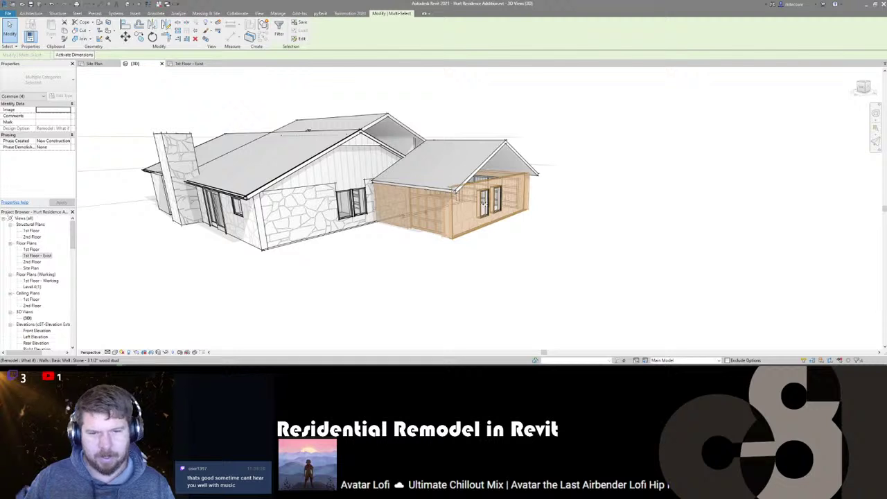
pyautogui.keyDown('ctrl'); pyautogui.click(497, 205); pyautogui.keyUp('ctrl')
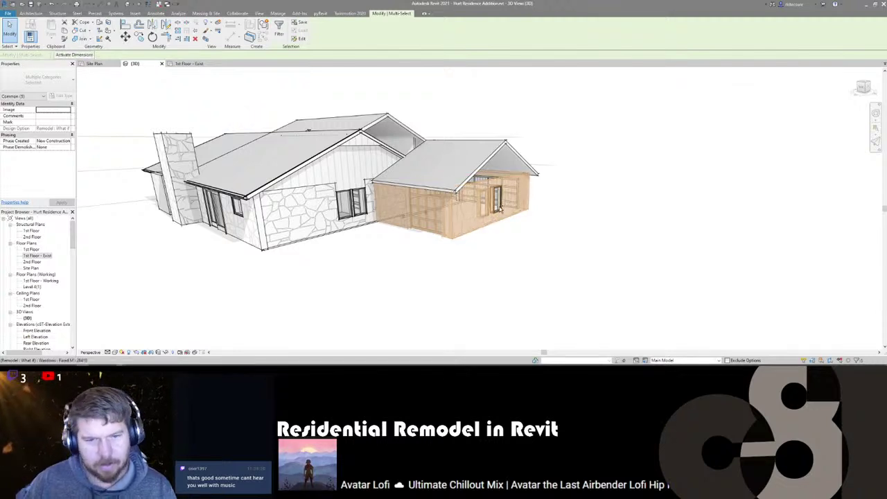
pyautogui.keyDown('ctrl'); pyautogui.click(499, 208); pyautogui.keyUp('ctrl')
pyautogui.keyDown('shift'); pyautogui.moveTo(574, 264); pyautogui.dragTo(362, 285, button='middle'); pyautogui.keyUp('shift')
pyautogui.keyDown('ctrl'); pyautogui.click(307, 252); pyautogui.keyUp('ctrl')
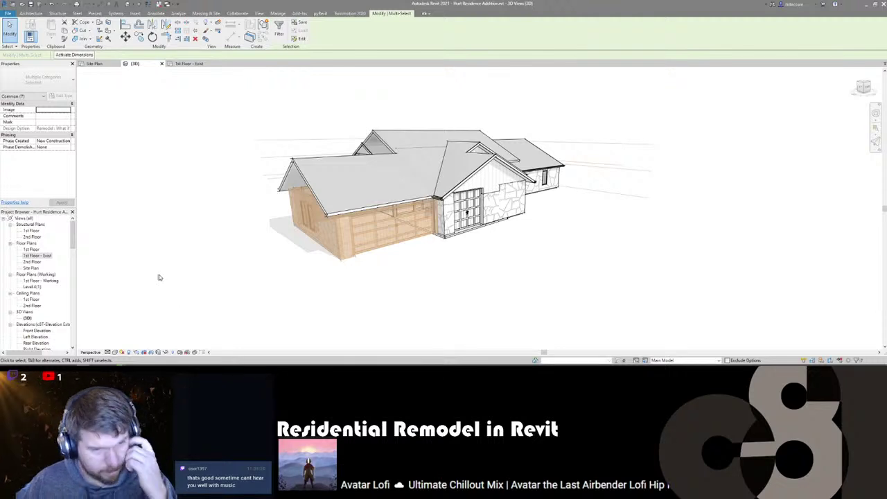
pyautogui.keyDown('shift'); pyautogui.moveTo(338, 318); pyautogui.dragTo(273, 309, button='middle'); pyautogui.keyUp('shift')
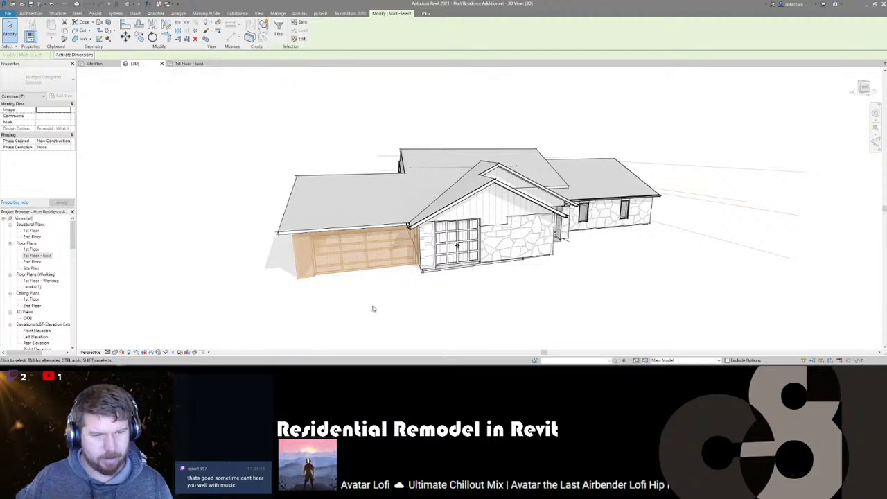
pyautogui.keyDown('shift'); pyautogui.moveTo(373, 308); pyautogui.dragTo(610, 319, button='middle'); pyautogui.keyUp('shift')
# - Make Nice and Simple the active design option, then try a direct paste and cancel it
pyautogui.click(696, 360)
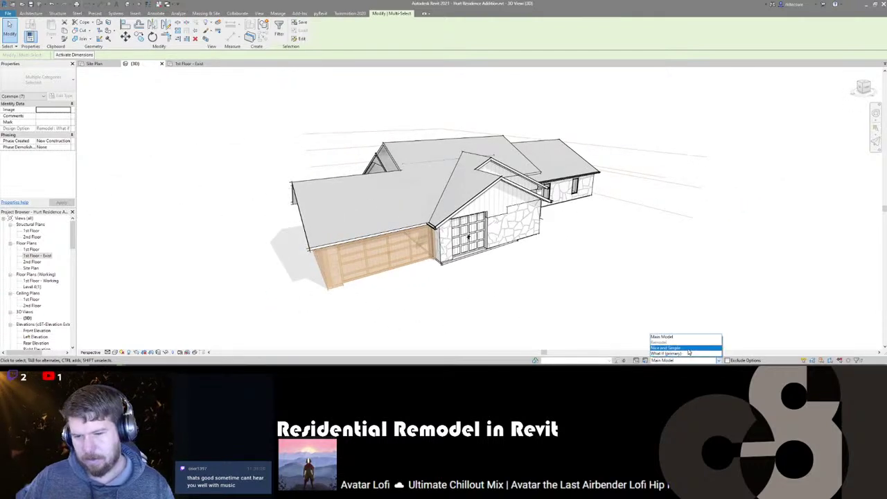
pyautogui.click(688, 348)
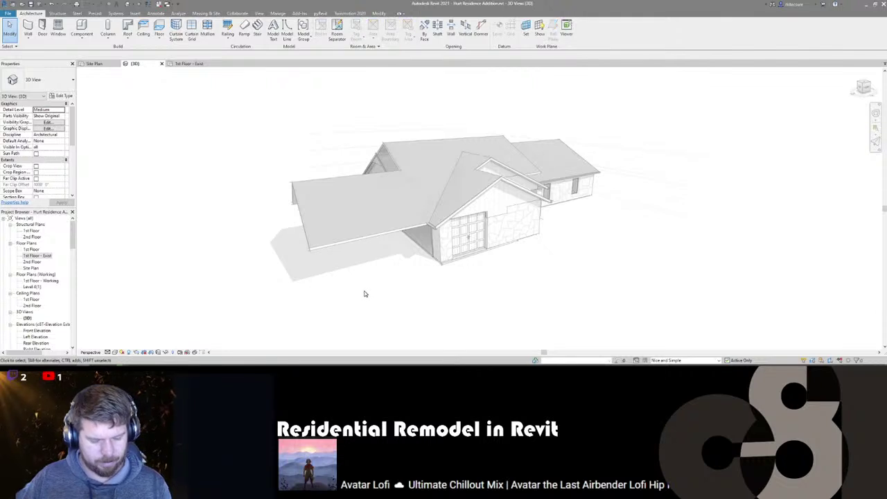
pyautogui.hotkey('ctrl', 'v')
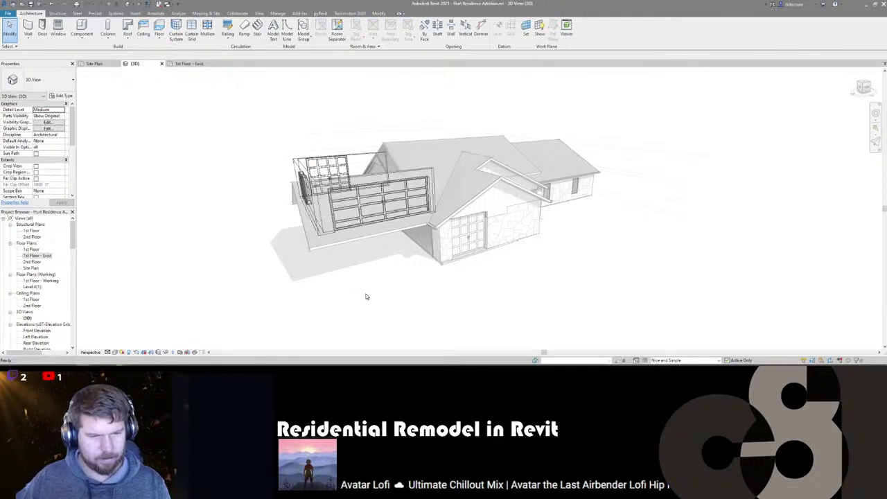
pyautogui.press('Escape')
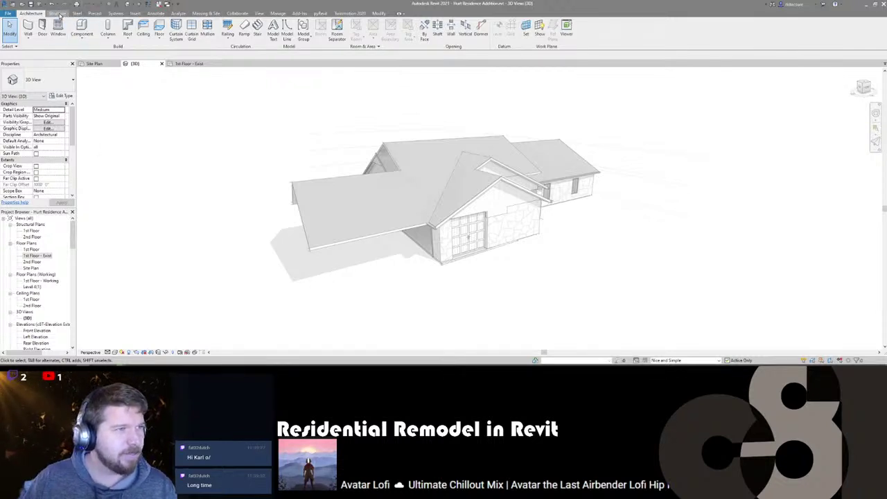
# - Orbit and zoom around the house, then bring up the Modify tab's Paste placement choices
pyautogui.click(61, 14)
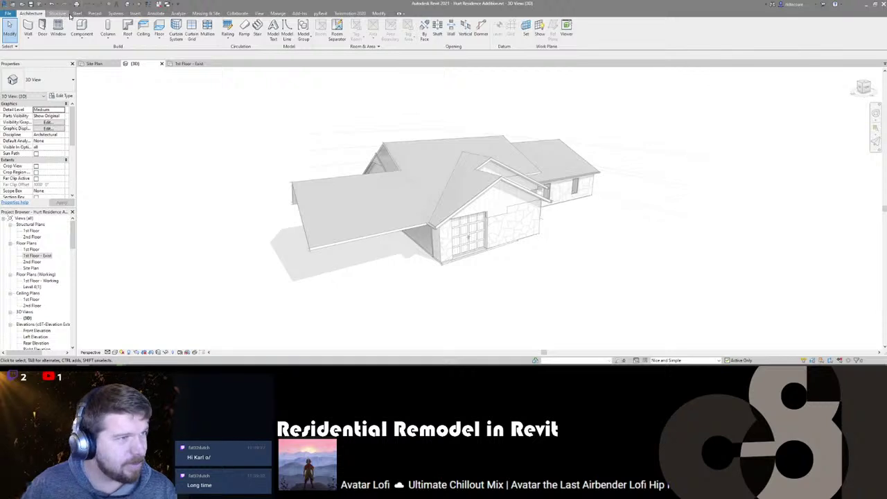
pyautogui.click(30, 13)
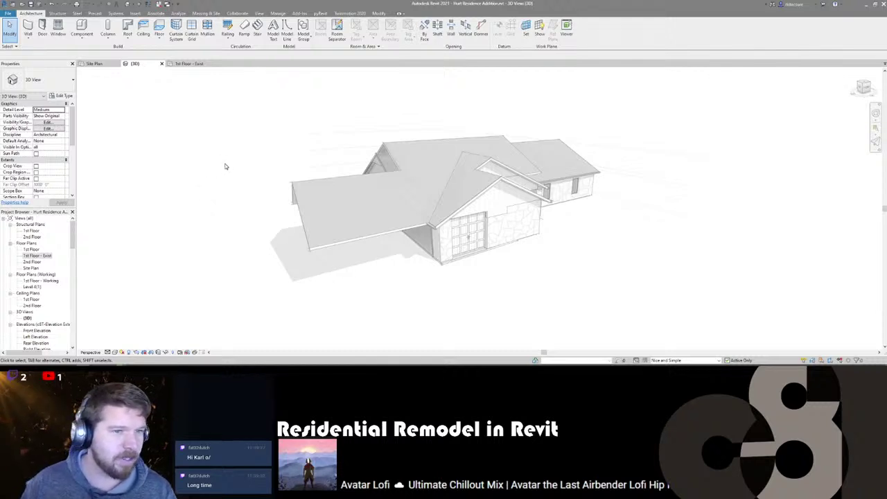
pyautogui.keyDown('shift'); pyautogui.moveTo(263, 224); pyautogui.dragTo(278, 240, button='middle'); pyautogui.keyUp('shift')
pyautogui.scroll(-5, 343, 187)
pyautogui.scroll(3, 429, 236)
pyautogui.keyDown('shift'); pyautogui.moveTo(429, 236); pyautogui.dragTo(396, 226, button='middle'); pyautogui.keyUp('shift')
pyautogui.scroll(-2, 379, 221)
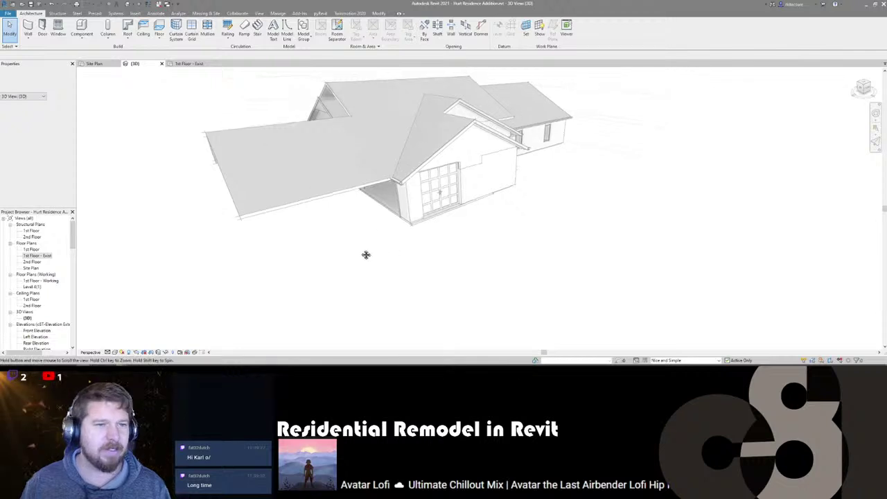
pyautogui.keyDown('shift'); pyautogui.moveTo(377, 268); pyautogui.dragTo(357, 252, button='middle'); pyautogui.keyUp('shift')
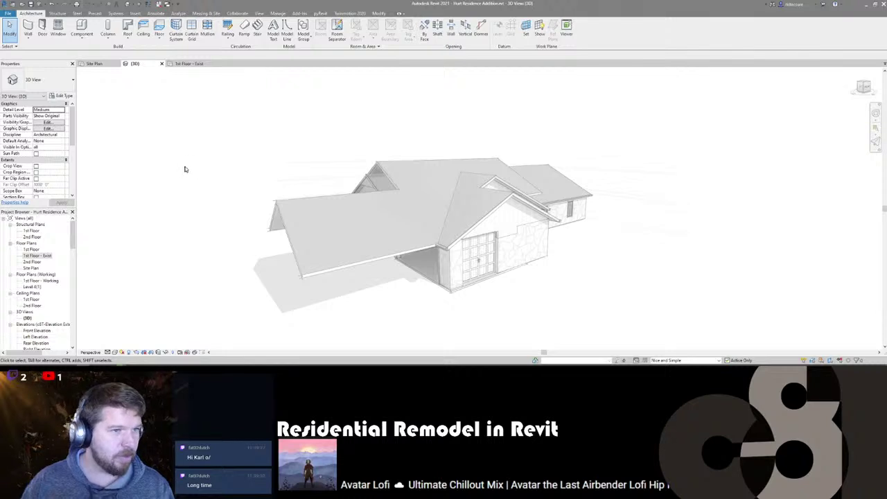
pyautogui.scroll(-1, 173, 149)
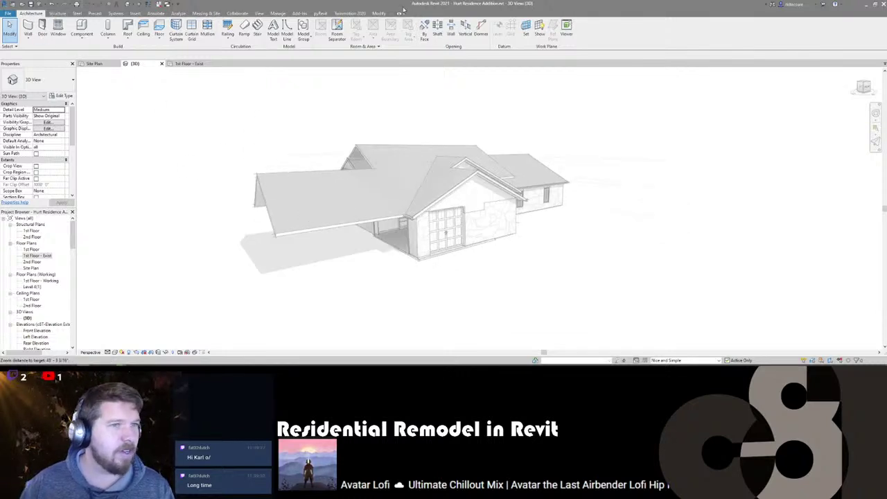
pyautogui.click(380, 14)
pyautogui.click(51, 41)
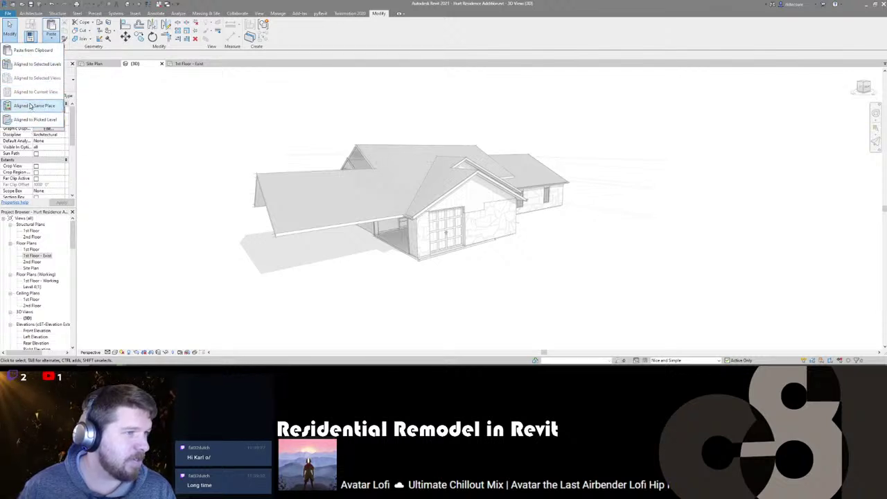
# - Paste the garage walls, doors and window Aligned to Same Place, then check and deselect them
pyautogui.click(30, 106)
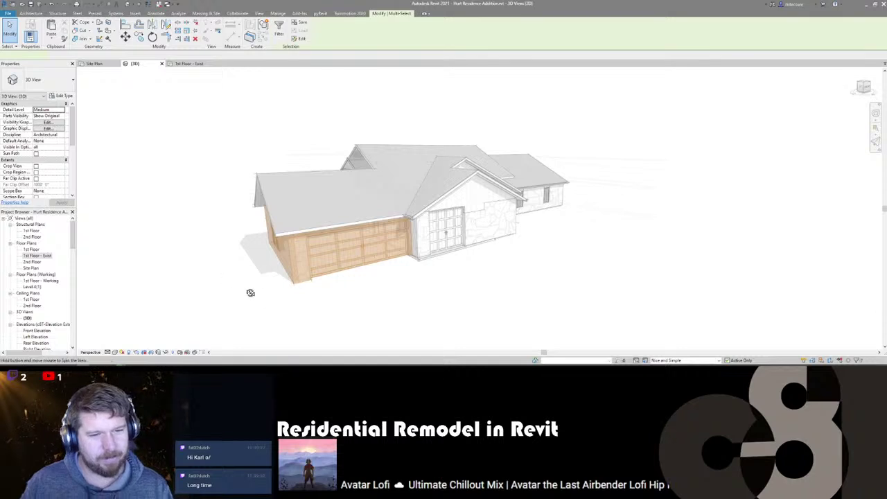
pyautogui.keyDown('shift'); pyautogui.moveTo(248, 291); pyautogui.dragTo(283, 177, button='middle'); pyautogui.keyUp('shift')
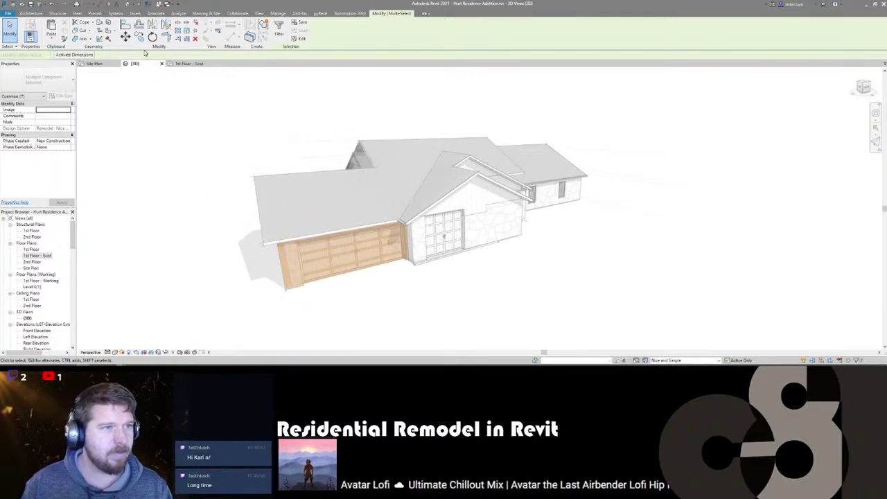
pyautogui.click(244, 133)
pyautogui.scroll(-1, 244, 132)
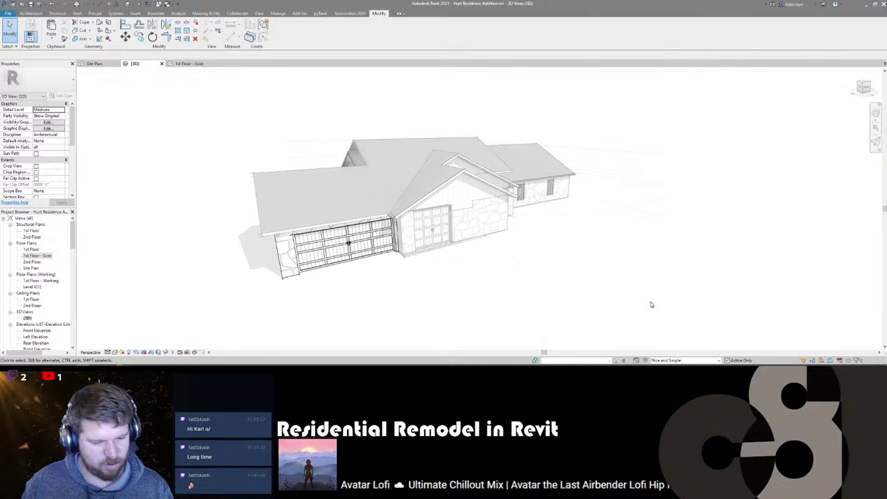
pyautogui.click(662, 361)
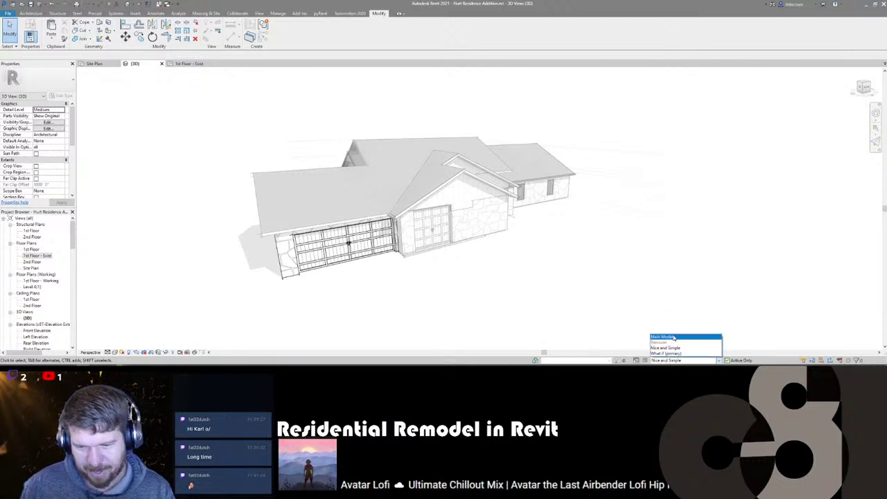
# - From Main Model, add the garage roof to both Remodel design options
pyautogui.click(669, 334)
pyautogui.click(322, 206)
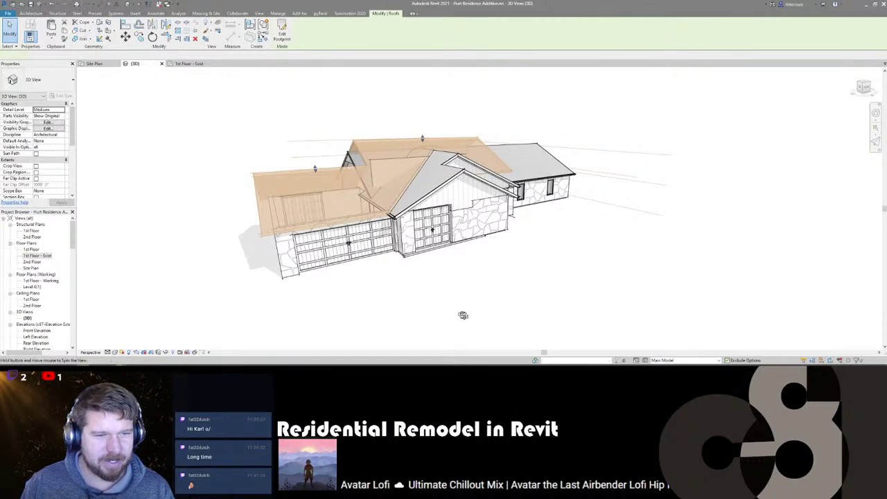
pyautogui.keyDown('shift'); pyautogui.moveTo(462, 312); pyautogui.dragTo(623, 362, button='middle'); pyautogui.keyUp('shift')
pyautogui.click(644, 360)
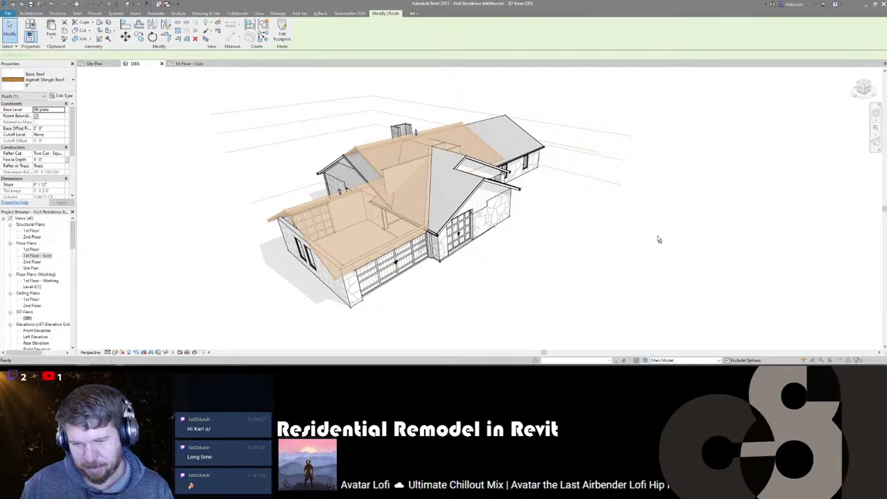
pyautogui.click(410, 231)
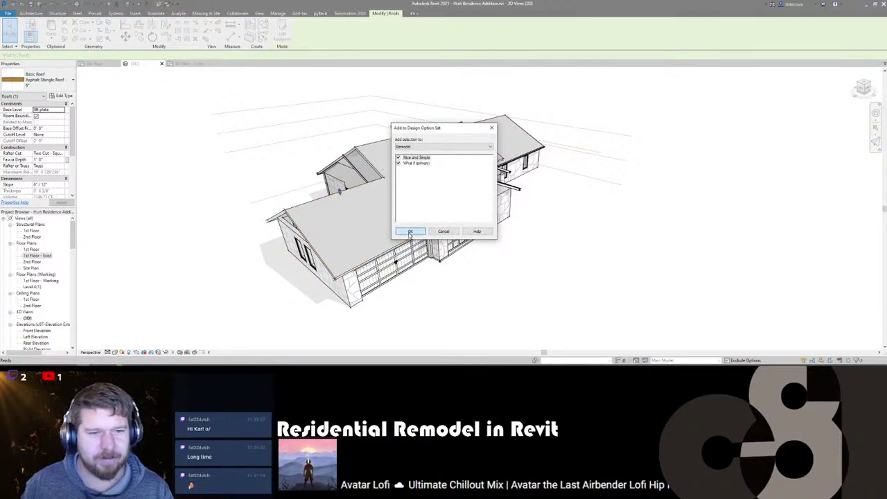
pyautogui.click(348, 213)
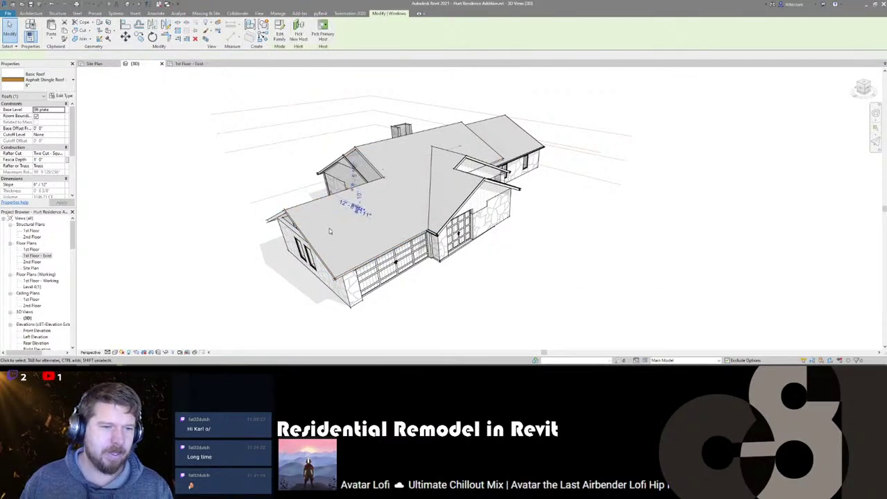
pyautogui.click(330, 231)
# - Switch to Nice and Simple and delete the garage roof from that option
pyautogui.click(671, 361)
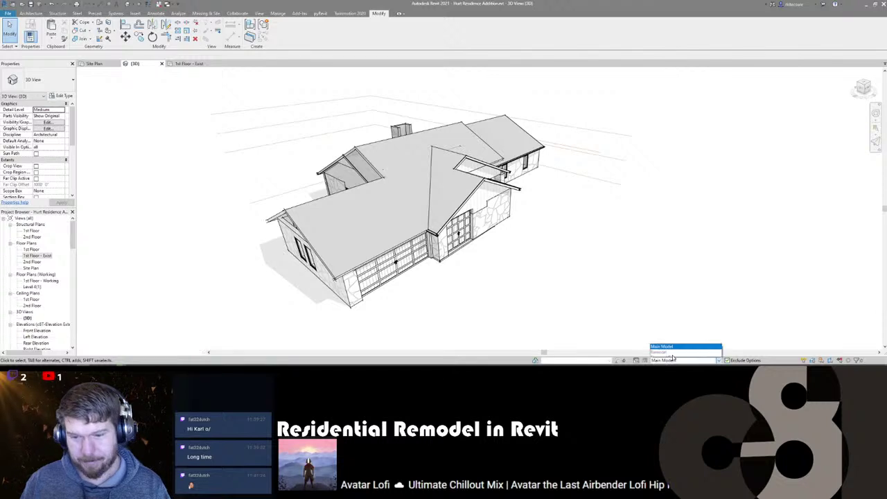
pyautogui.click(676, 344)
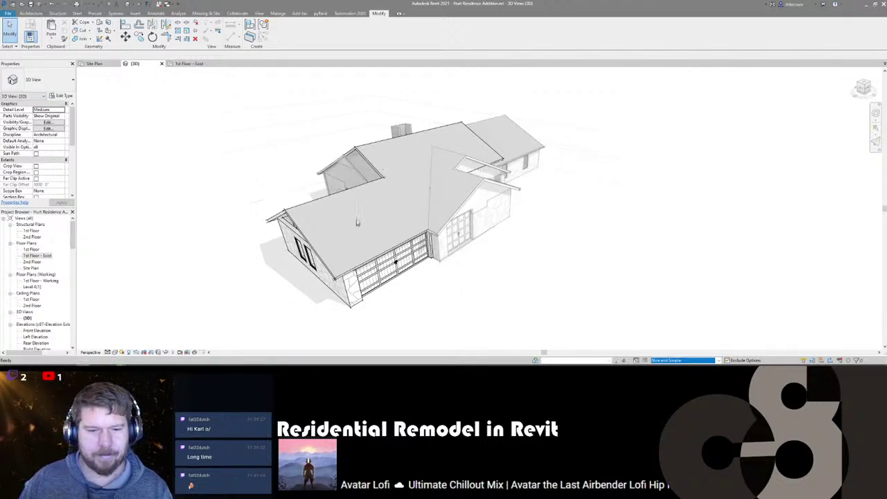
pyautogui.click(390, 228)
pyautogui.keyDown('shift'); pyautogui.moveTo(391, 228); pyautogui.dragTo(416, 222, button='middle'); pyautogui.keyUp('shift')
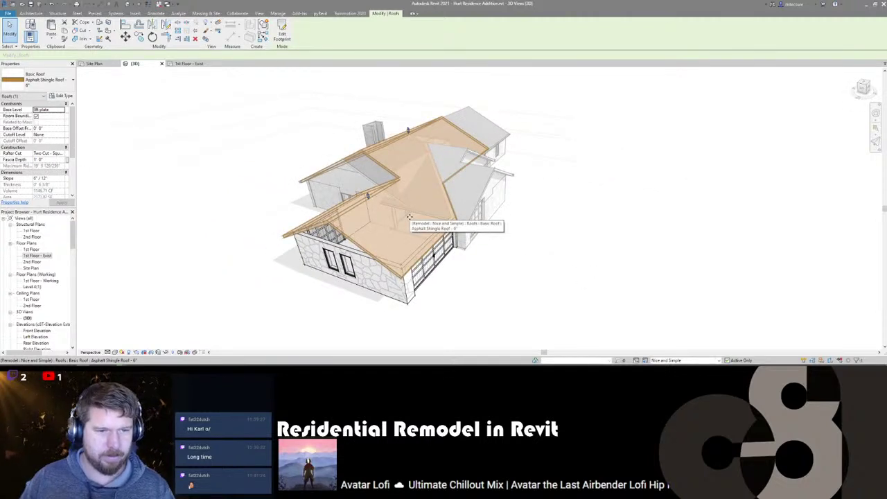
pyautogui.press('Delete')
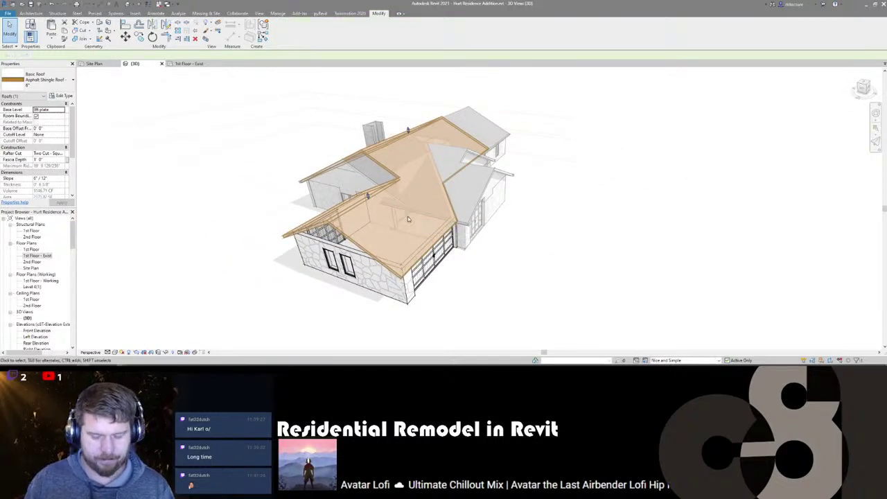
pyautogui.keyDown('shift'); pyautogui.moveTo(547, 268); pyautogui.dragTo(398, 220, button='middle'); pyautogui.keyUp('shift')
# - Compare What If and Nice and Simple, orbiting over the roofless garage
pyautogui.click(682, 360)
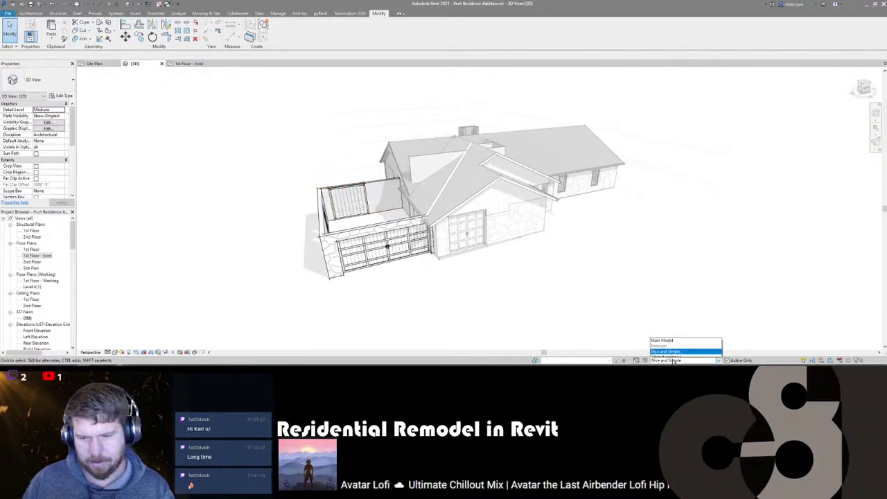
pyautogui.click(671, 354)
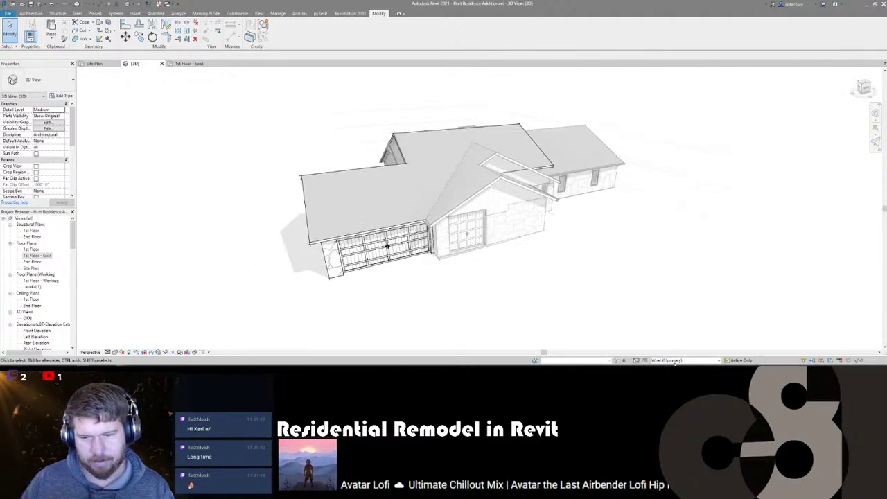
pyautogui.click(679, 360)
pyautogui.click(670, 339)
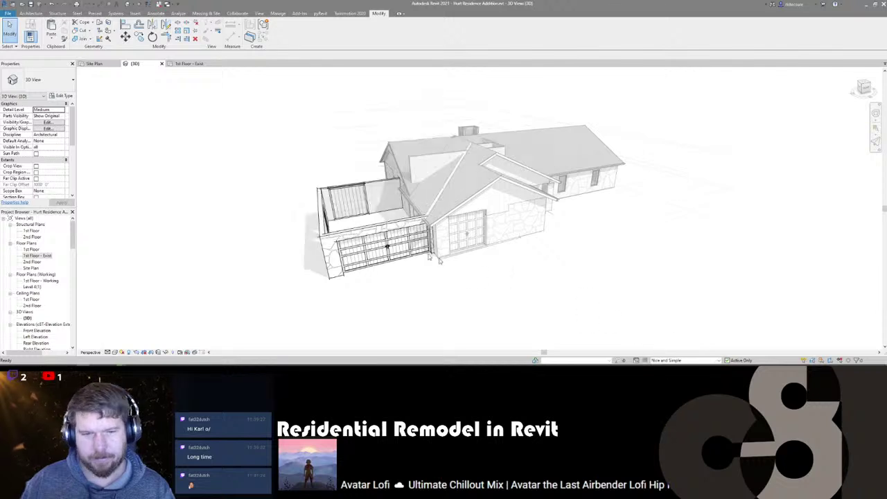
pyautogui.keyDown('shift'); pyautogui.moveTo(305, 262); pyautogui.dragTo(412, 308, button='middle'); pyautogui.keyUp('shift')
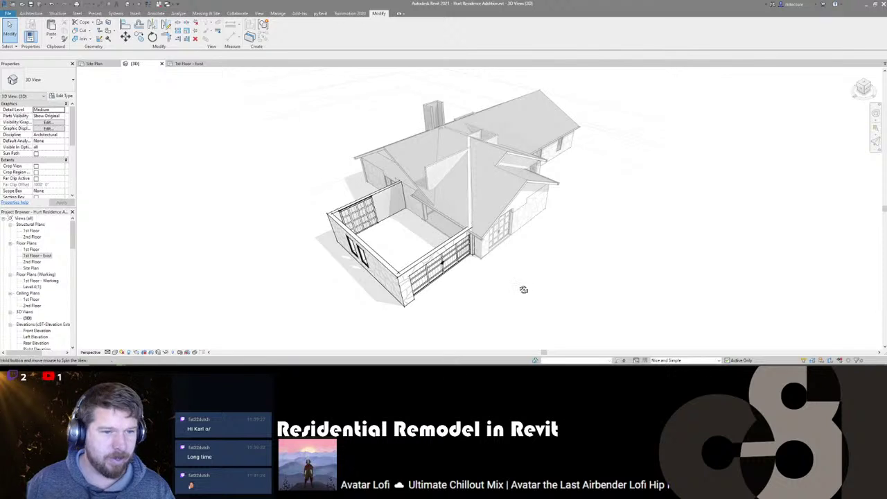
pyautogui.moveTo(523, 290)
pyautogui.keyDown('shift'); pyautogui.mouseDown(button='middle')
pyautogui.moveTo(400, 248)
pyautogui.moveTo(446, 271)
pyautogui.moveTo(621, 275)
pyautogui.moveTo(512, 283)
pyautogui.mouseUp(button='middle'); pyautogui.keyUp('shift')
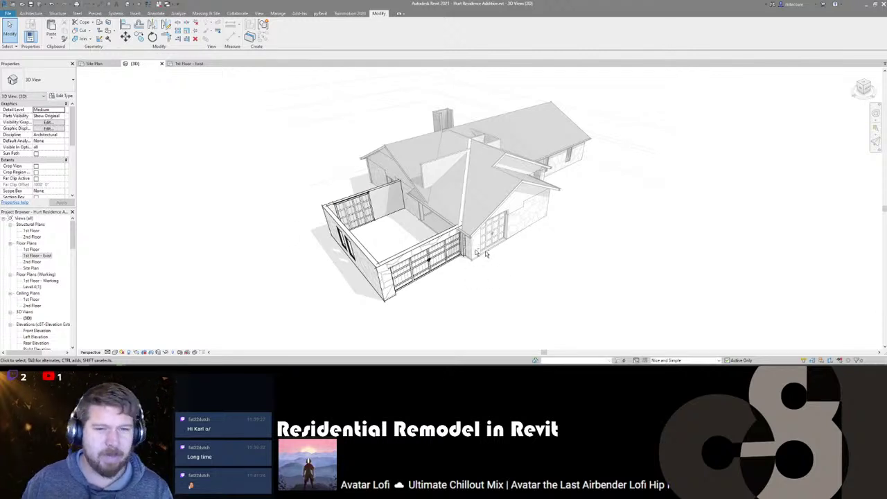
pyautogui.keyDown('shift'); pyautogui.moveTo(485, 251); pyautogui.dragTo(548, 271, button='middle'); pyautogui.keyUp('shift')
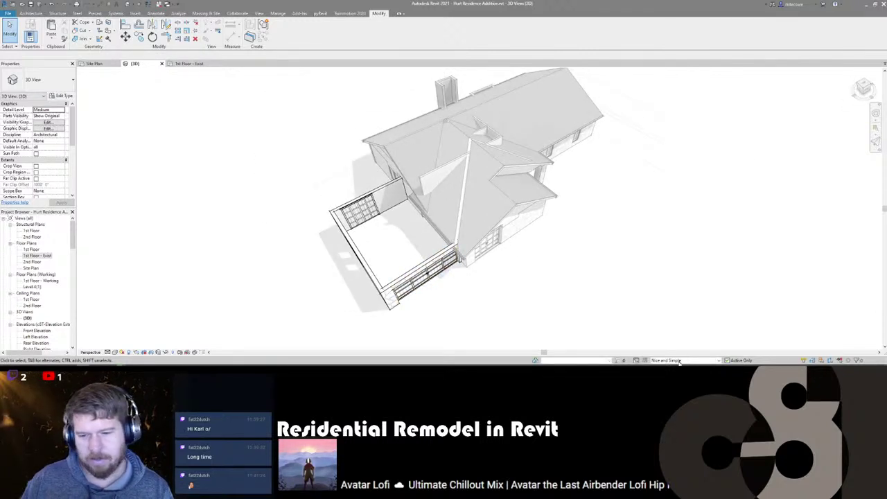
# - Set Main Model as the active design option in the status bar
pyautogui.click(679, 360)
pyautogui.click(718, 360)
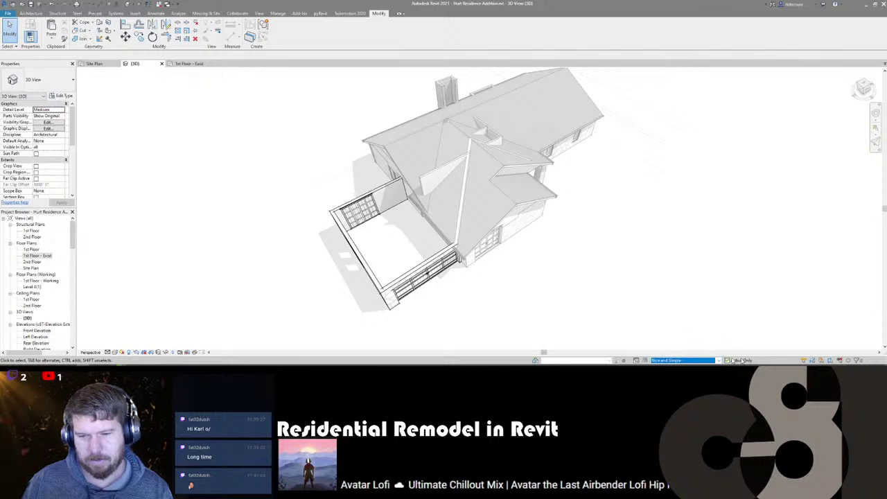
pyautogui.click(686, 361)
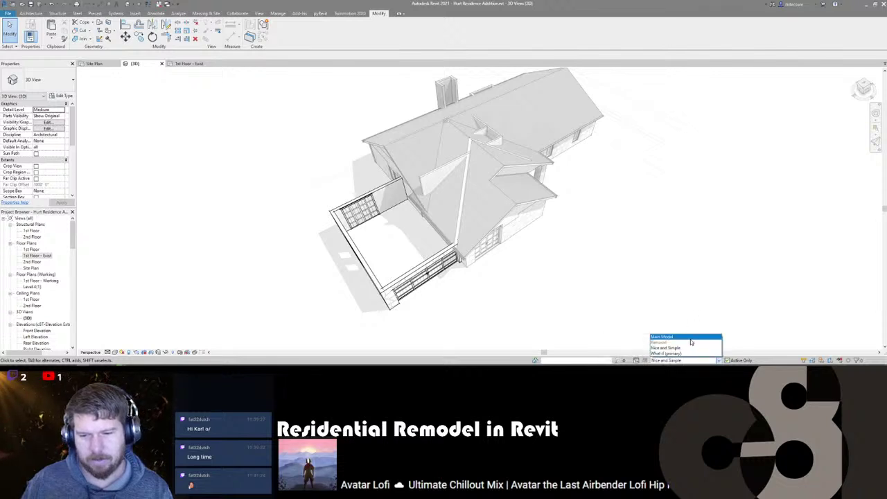
pyautogui.click(691, 340)
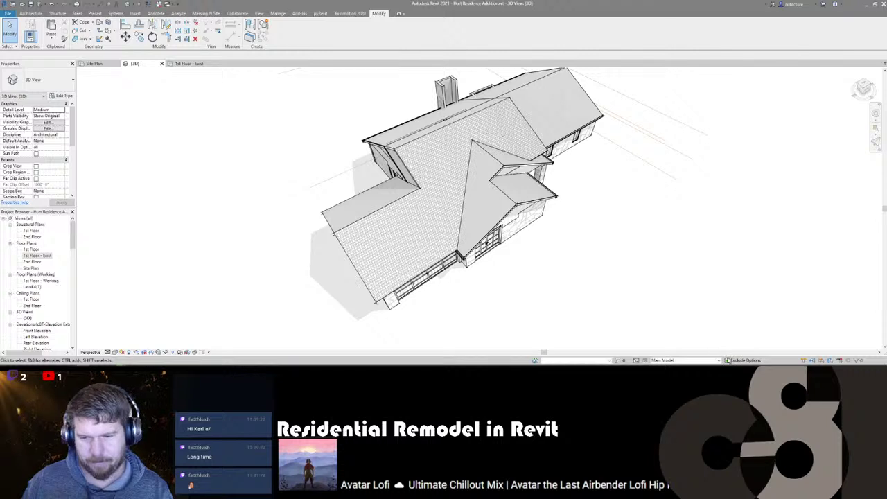
# - Temporarily hide the roof over the addition and select both upper gable walls
pyautogui.click(406, 230)
pyautogui.press('h')
pyautogui.press('h')
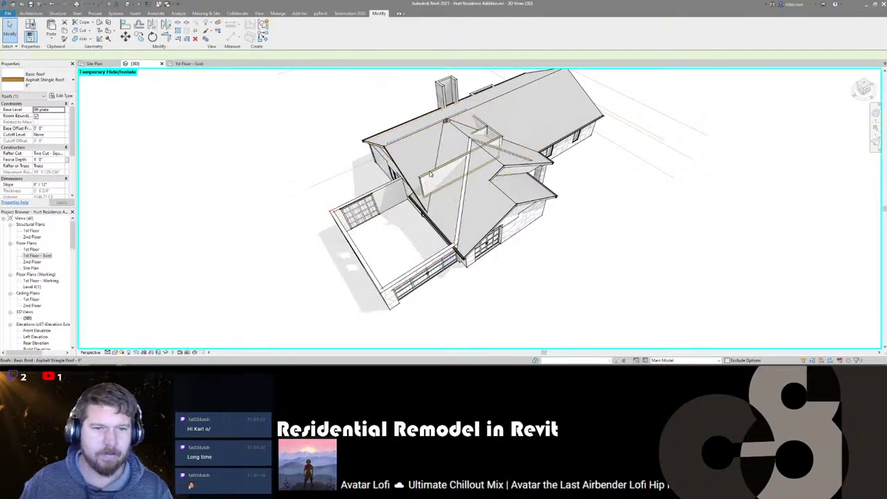
pyautogui.click(431, 175)
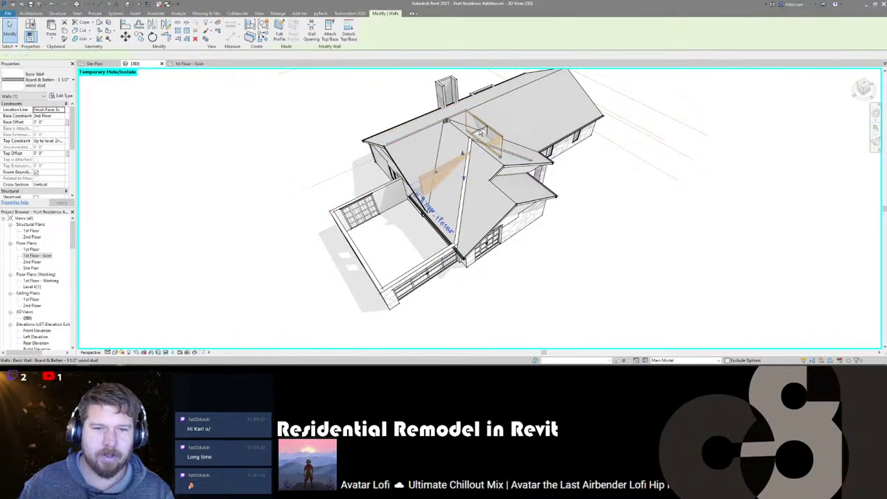
pyautogui.click(481, 133)
pyautogui.keyDown('shift'); pyautogui.moveTo(380, 273); pyautogui.dragTo(467, 275, button='middle'); pyautogui.keyUp('shift')
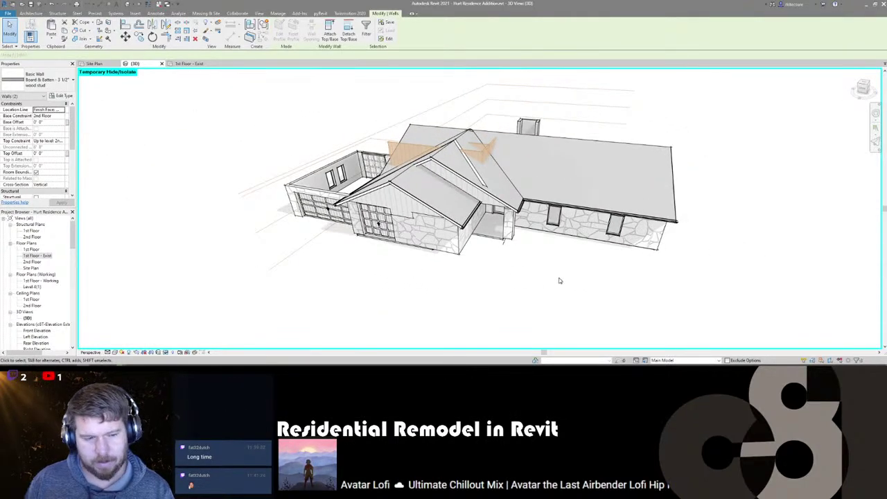
# - Add the selected gable walls to the Remodel set's design options, then deselect
pyautogui.click(706, 361)
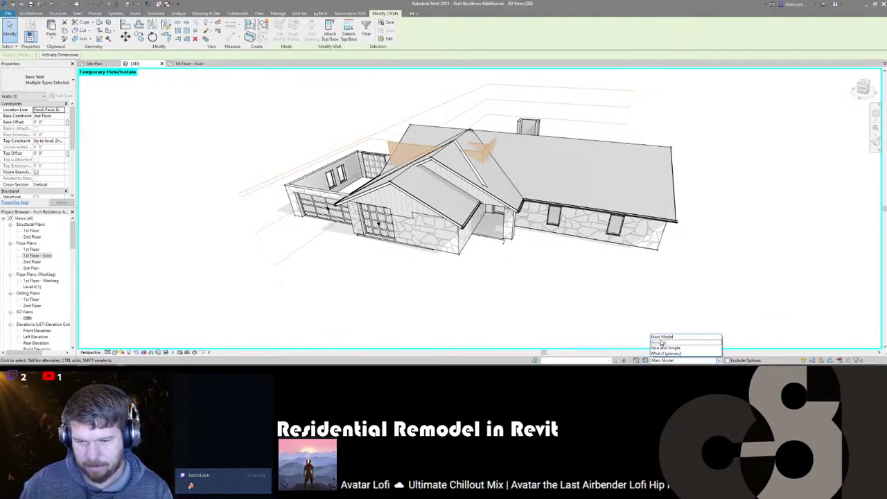
pyautogui.click(646, 360)
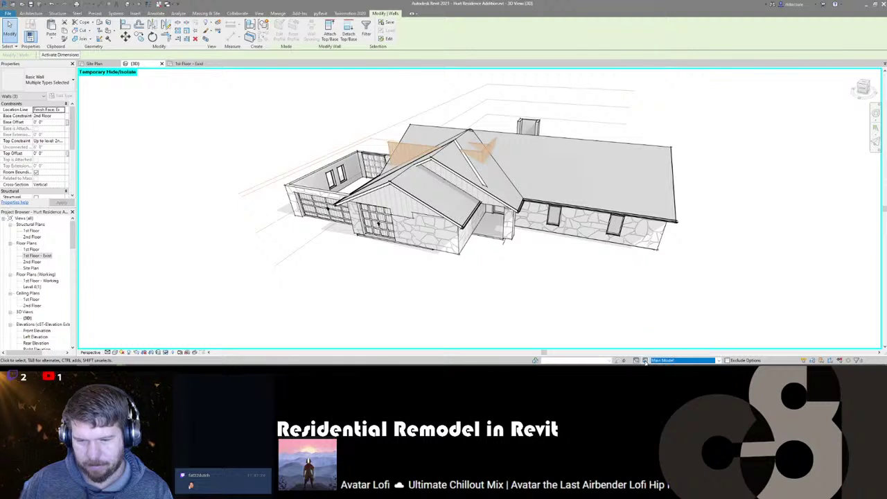
pyautogui.click(645, 361)
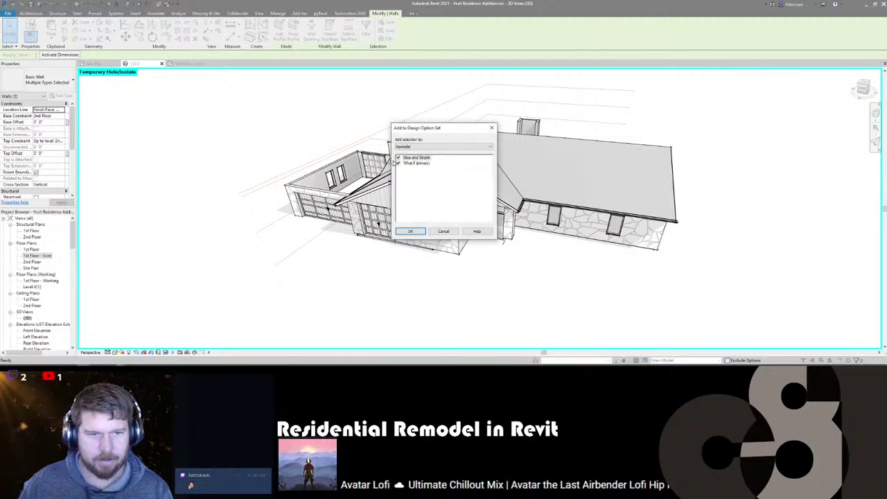
pyautogui.click(410, 231)
pyautogui.click(390, 310)
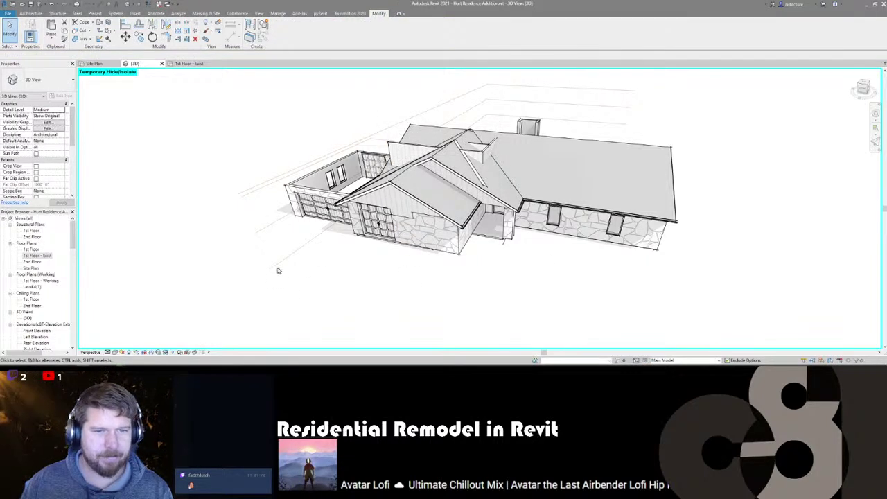
pyautogui.keyDown('shift'); pyautogui.moveTo(314, 289); pyautogui.dragTo(472, 242, button='middle'); pyautogui.keyUp('shift')
pyautogui.scroll(3, 472, 242)
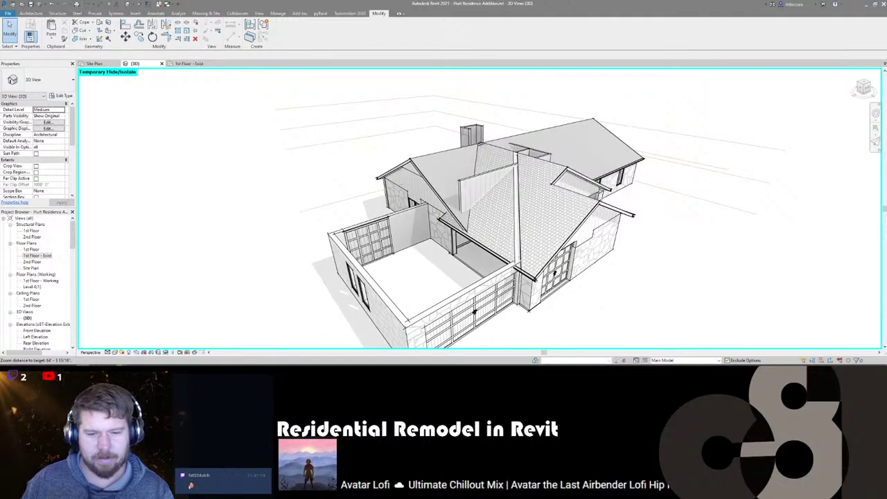
pyautogui.moveTo(528, 251)
pyautogui.keyDown('shift'); pyautogui.mouseDown(button='middle')
pyautogui.moveTo(272, 252)
pyautogui.moveTo(212, 240)
pyautogui.moveTo(210, 228)
pyautogui.moveTo(231, 243)
pyautogui.moveTo(419, 251)
pyautogui.moveTo(413, 246)
pyautogui.mouseUp(button='middle'); pyautogui.keyUp('shift')
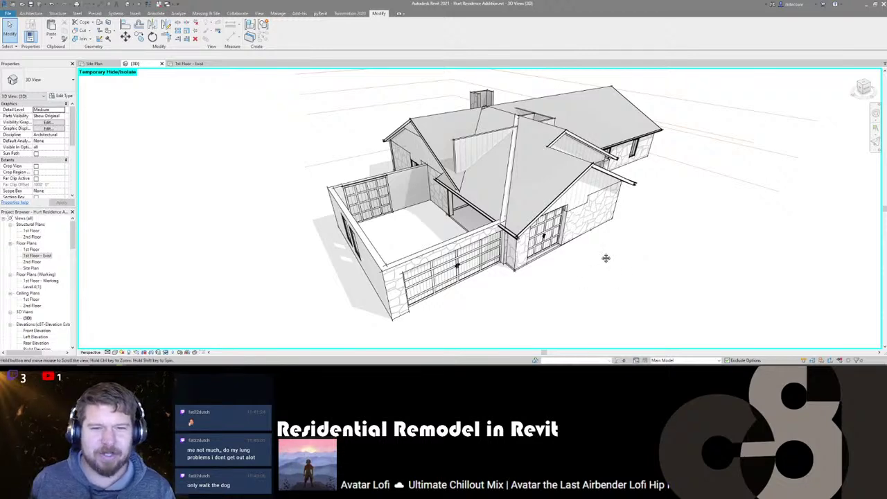
pyautogui.keyDown('shift'); pyautogui.moveTo(605, 255); pyautogui.dragTo(492, 162, button='middle'); pyautogui.keyUp('shift')
pyautogui.scroll(-1, 486, 132)
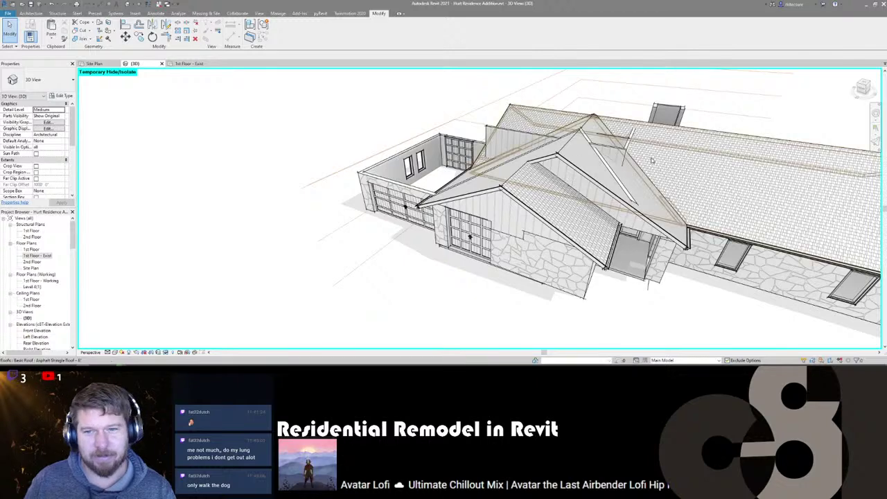
# - Switch to Nice and Simple and delete the two gable walls above the addition
pyautogui.click(668, 361)
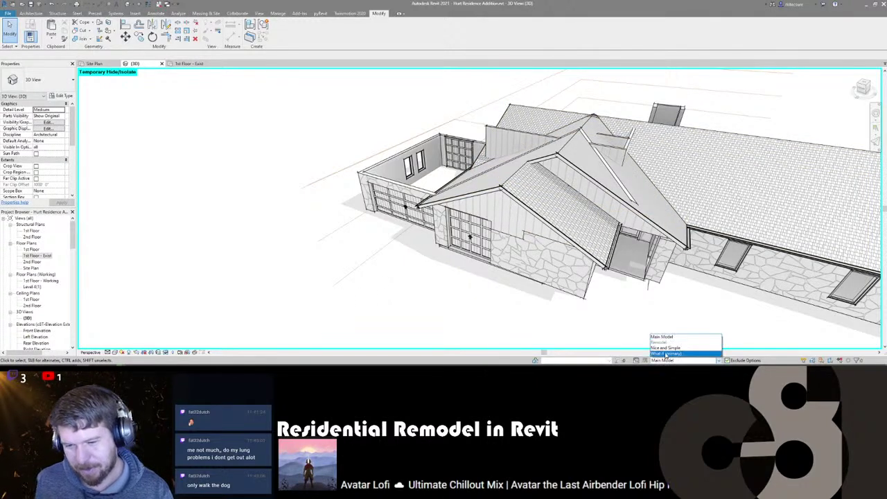
pyautogui.click(666, 348)
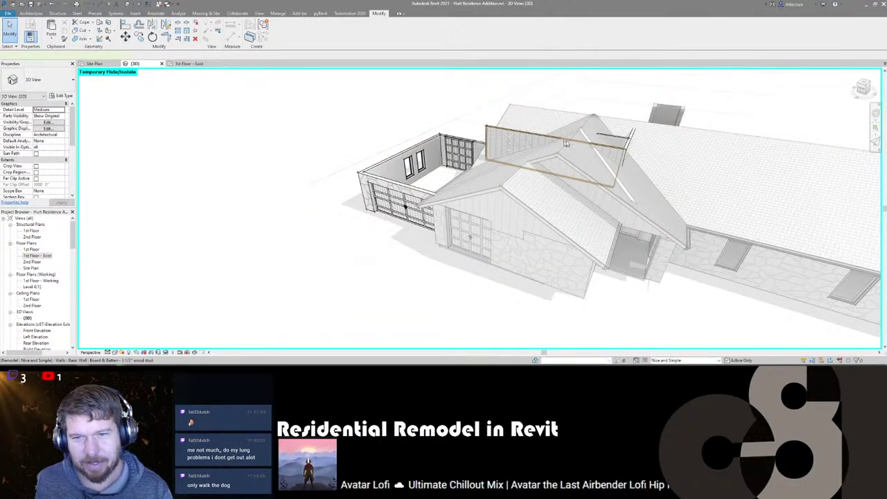
pyautogui.click(628, 147)
pyautogui.keyDown('ctrl'); pyautogui.click(616, 142); pyautogui.keyUp('ctrl')
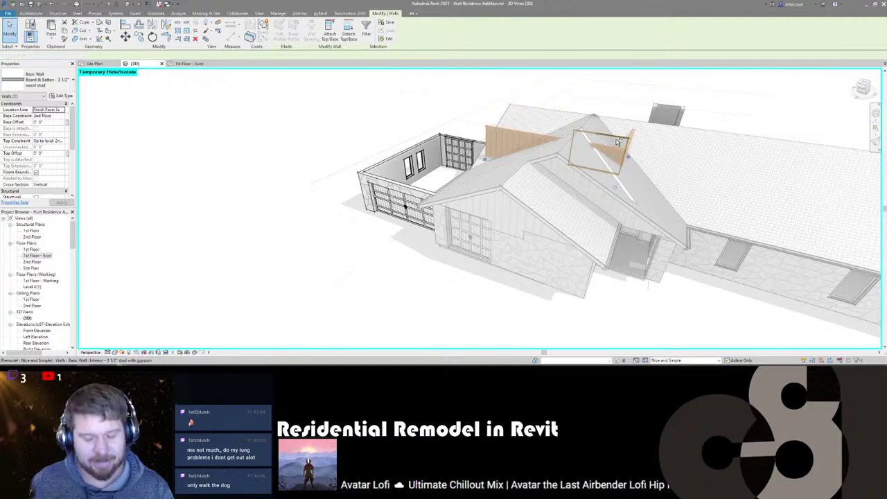
pyautogui.press('Delete')
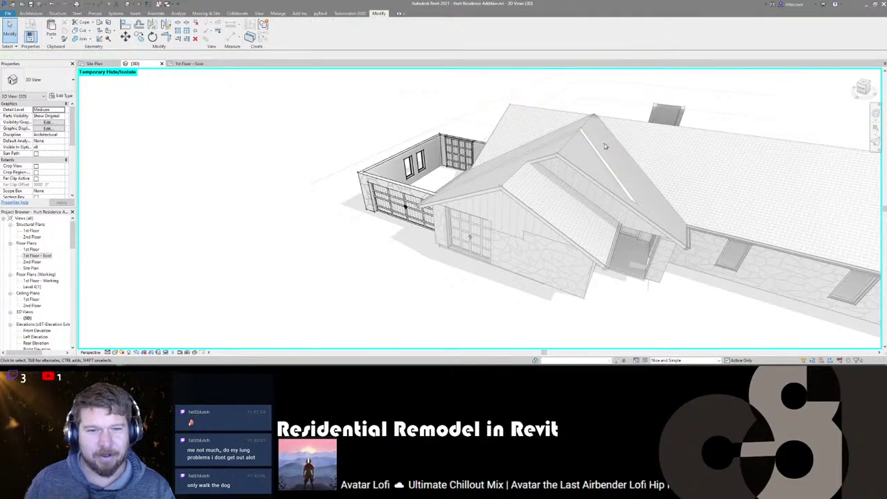
# - Orbit around the garage and select the remaining gable wall under the roof
pyautogui.scroll(-4, 370, 224)
pyautogui.keyDown('shift'); pyautogui.moveTo(370, 224); pyautogui.dragTo(485, 236, button='middle'); pyautogui.keyUp('shift')
pyautogui.scroll(2, 425, 141)
pyautogui.scroll(-1, 425, 141)
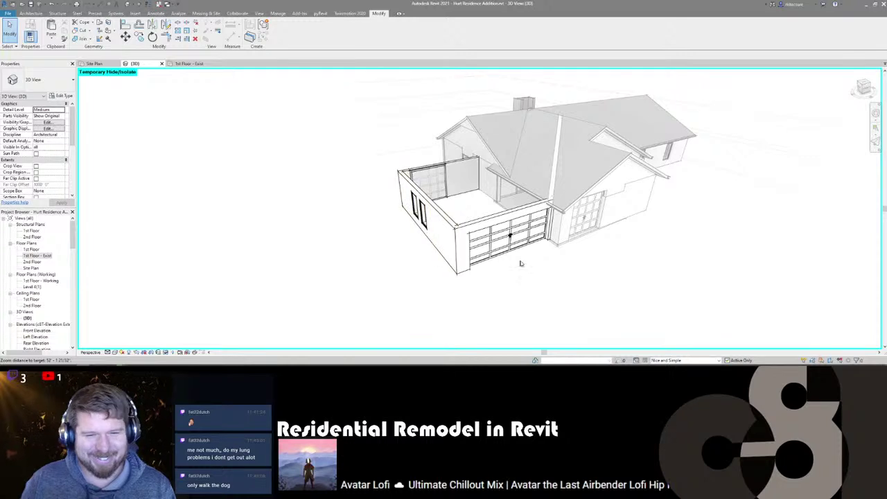
pyautogui.keyDown('shift'); pyautogui.moveTo(521, 263); pyautogui.dragTo(515, 275, button='middle'); pyautogui.keyUp('shift')
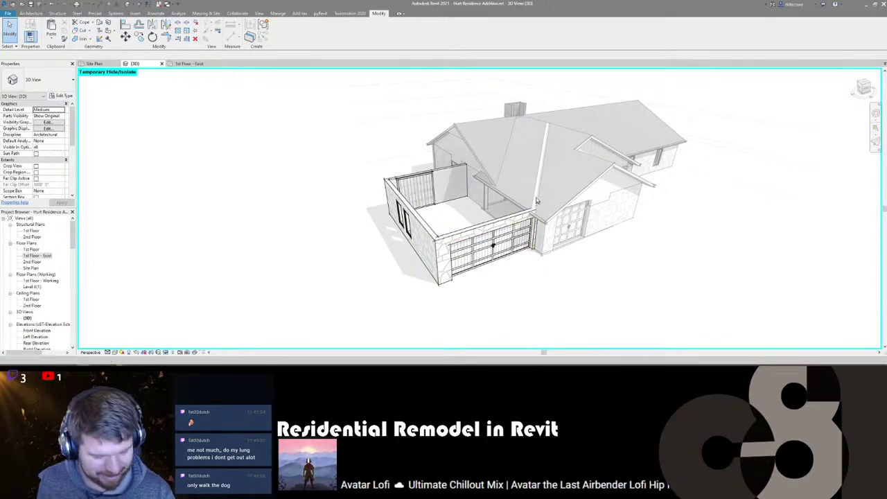
pyautogui.click(525, 144)
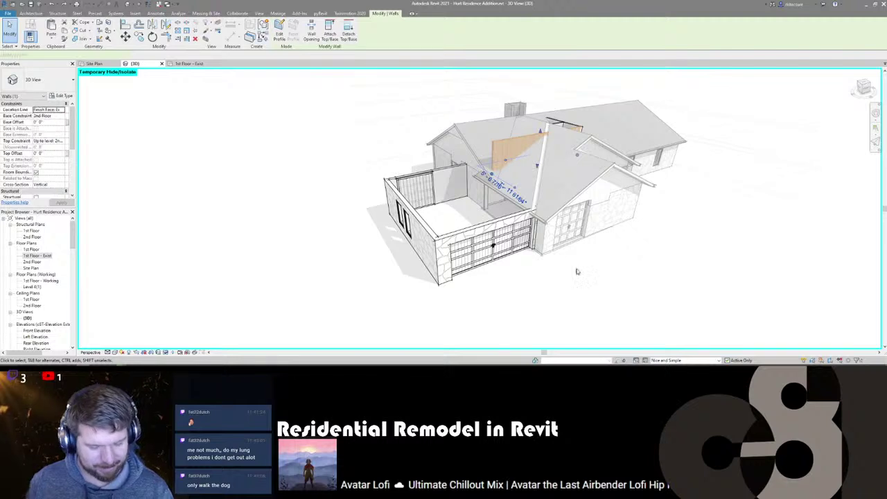
# - With WA, place Board & Batten walls atop the addition's right and front stone walls, then select one
pyautogui.press('w')
pyautogui.press('a')
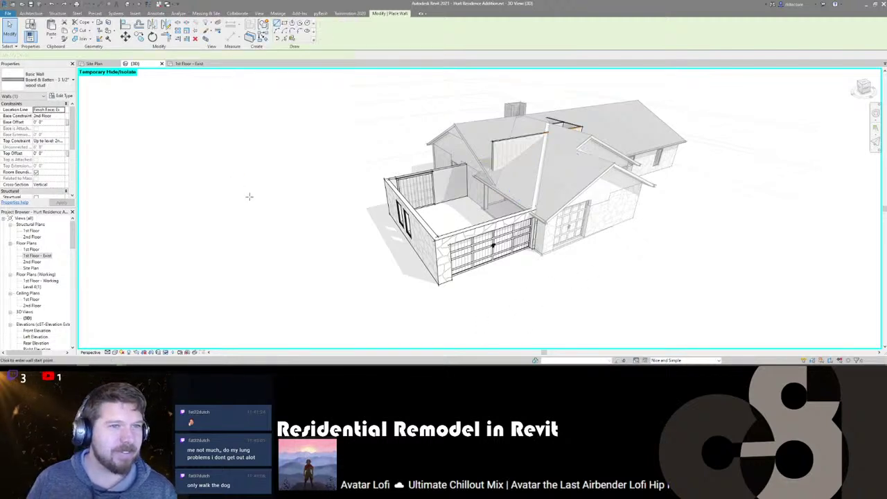
pyautogui.click(289, 43)
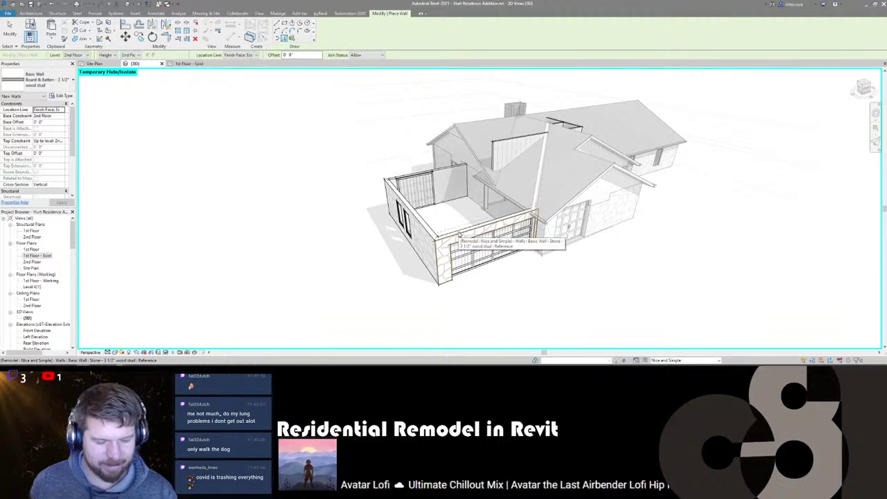
pyautogui.keyDown('shift'); pyautogui.moveTo(349, 259); pyautogui.dragTo(482, 240, button='middle'); pyautogui.keyUp('shift')
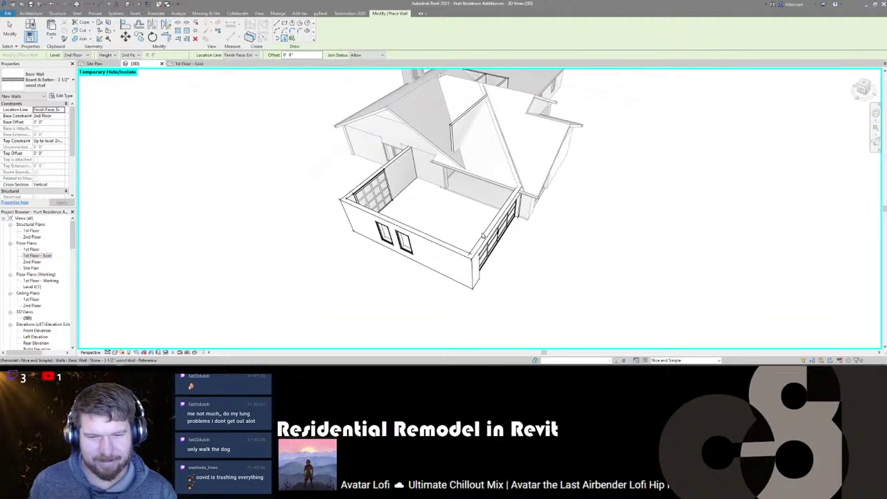
pyautogui.click(483, 238)
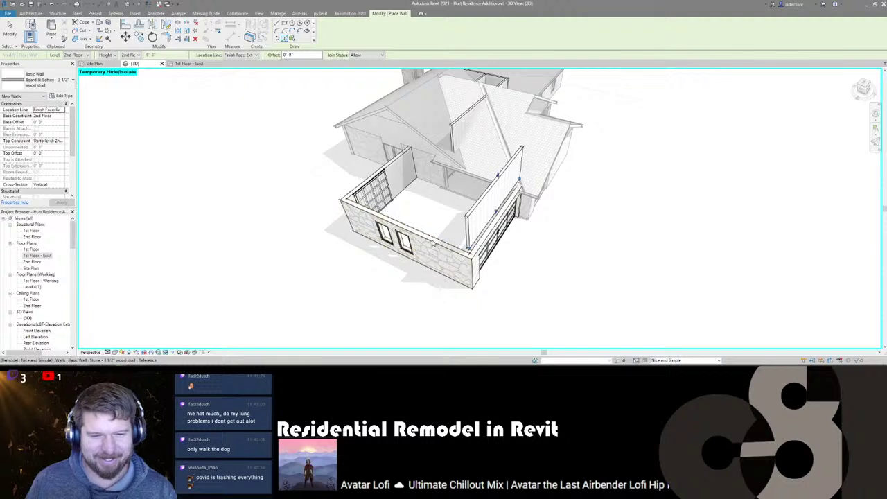
pyautogui.click(408, 220)
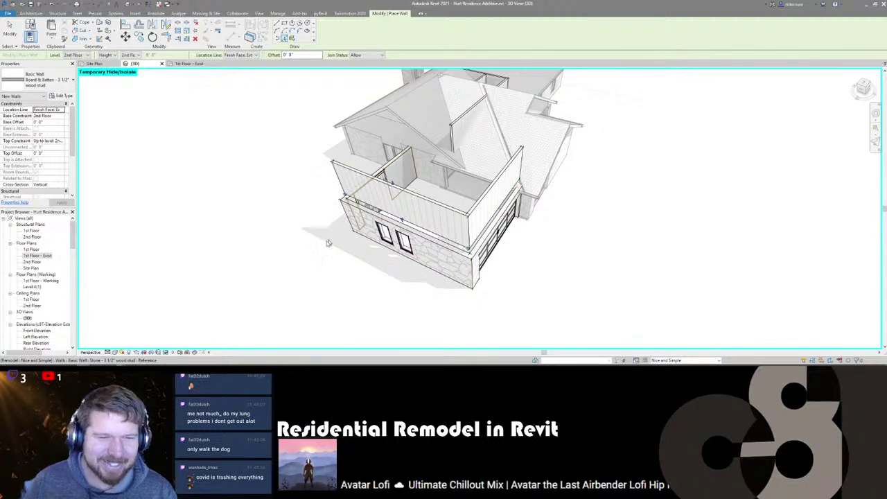
pyautogui.keyDown('shift'); pyautogui.moveTo(340, 293); pyautogui.dragTo(550, 274, button='middle'); pyautogui.keyUp('shift')
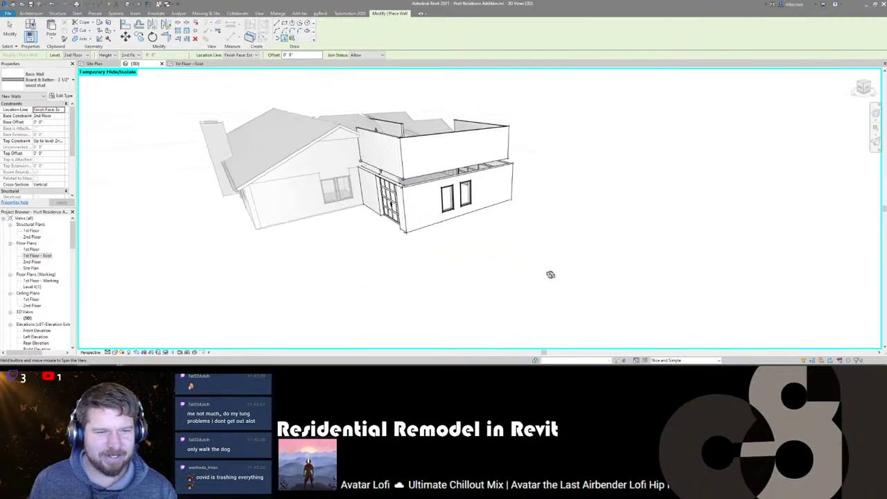
pyautogui.press('Escape')
pyautogui.press('Escape')
pyautogui.scroll(2, 378, 149)
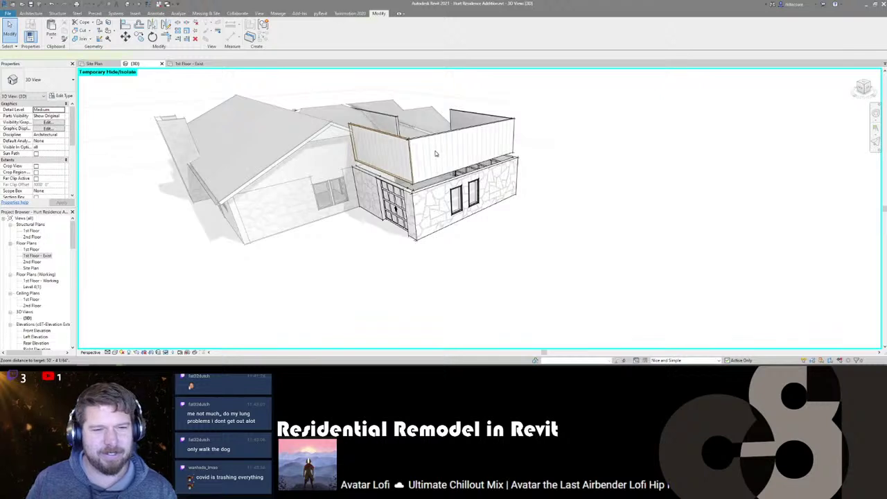
pyautogui.click(399, 152)
pyautogui.keyDown('ctrl'); pyautogui.click(437, 153); pyautogui.keyUp('ctrl')
pyautogui.keyDown('ctrl'); pyautogui.click(473, 118); pyautogui.keyUp('ctrl')
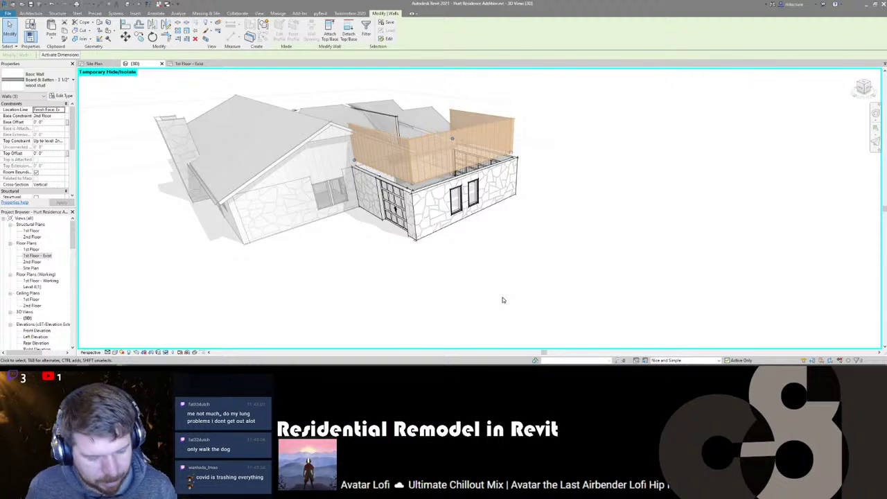
pyautogui.keyDown('shift'); pyautogui.moveTo(476, 275); pyautogui.dragTo(498, 161, button='middle'); pyautogui.keyUp('shift')
pyautogui.click(497, 161)
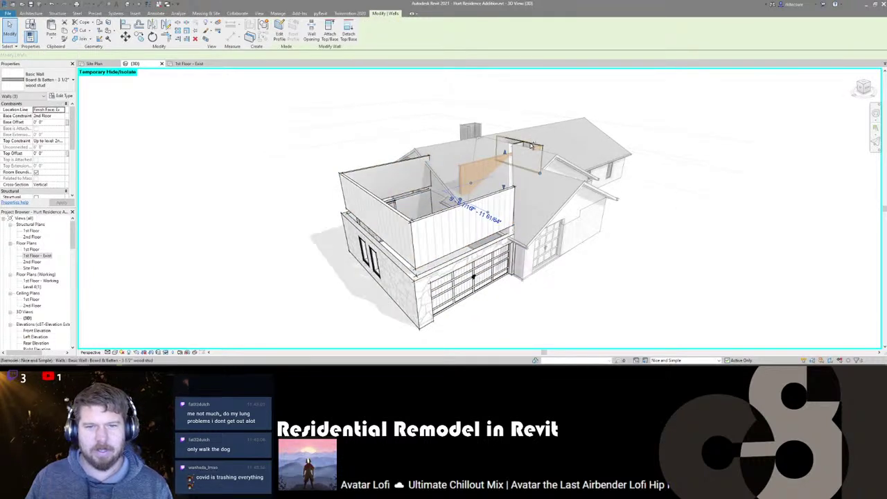
pyautogui.keyDown('ctrl'); pyautogui.click(522, 145); pyautogui.keyUp('ctrl')
pyautogui.press('Escape')
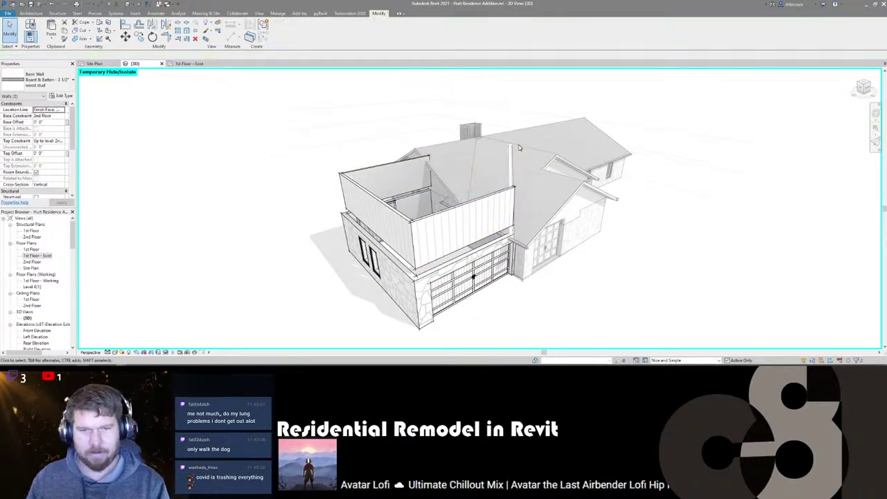
pyautogui.scroll(-2, 518, 144)
pyautogui.keyDown('shift'); pyautogui.moveTo(521, 239); pyautogui.dragTo(400, 262, button='middle'); pyautogui.keyUp('shift')
pyautogui.scroll(-2, 385, 230)
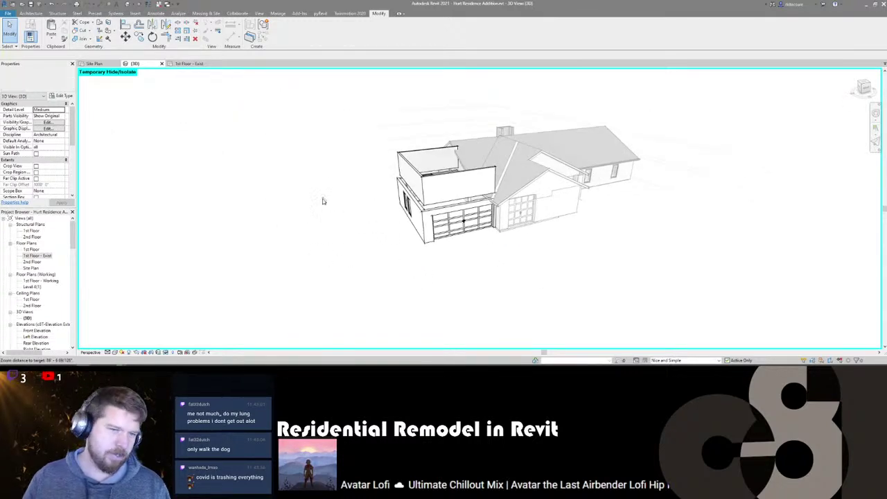
pyautogui.scroll(1, 290, 222)
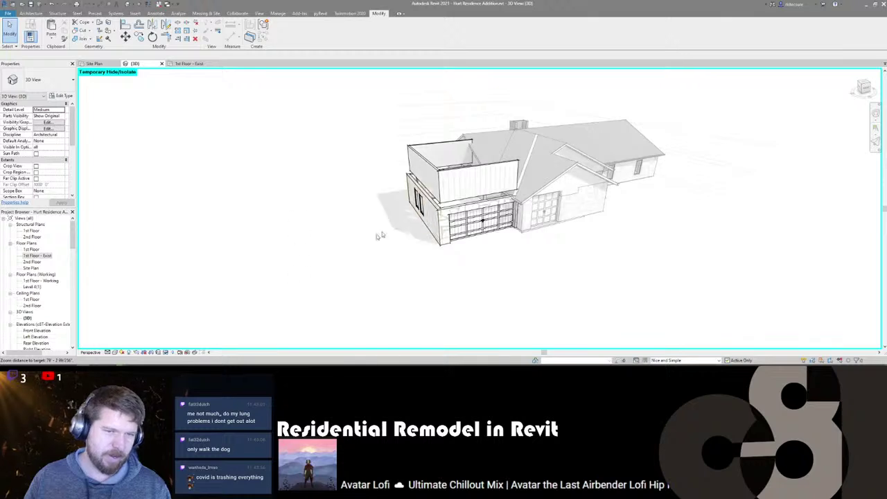
pyautogui.scroll(1, 415, 222)
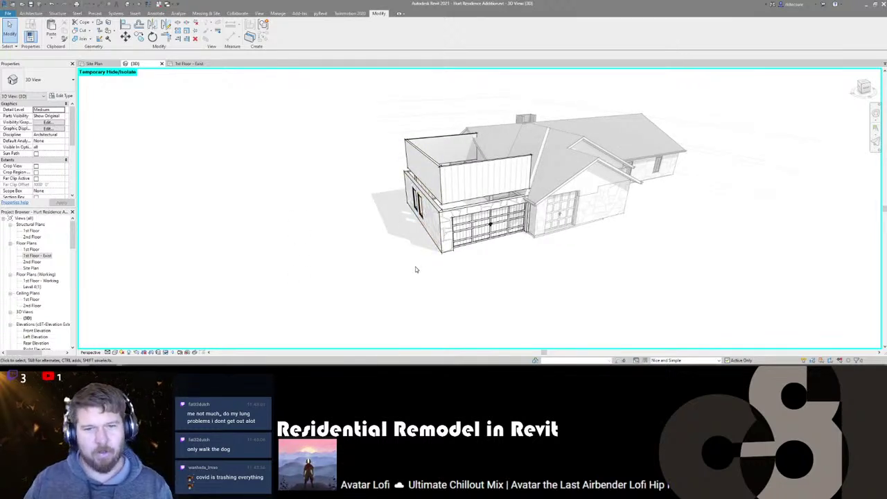
# - Inspect the upper Board & Batten wall from several angles, then switch to the 1st Floor - Exist plan
pyautogui.keyDown('shift'); pyautogui.moveTo(588, 275); pyautogui.dragTo(423, 147, button='middle'); pyautogui.keyUp('shift')
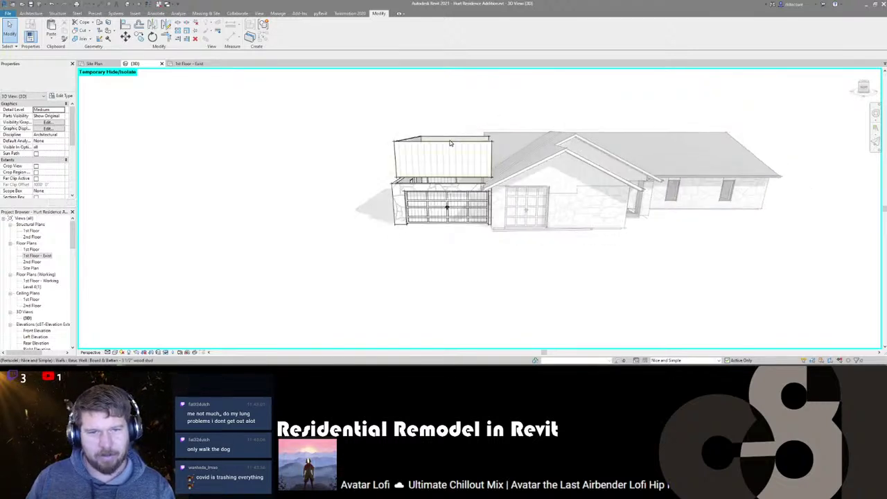
pyautogui.click(485, 154)
pyautogui.press('Escape')
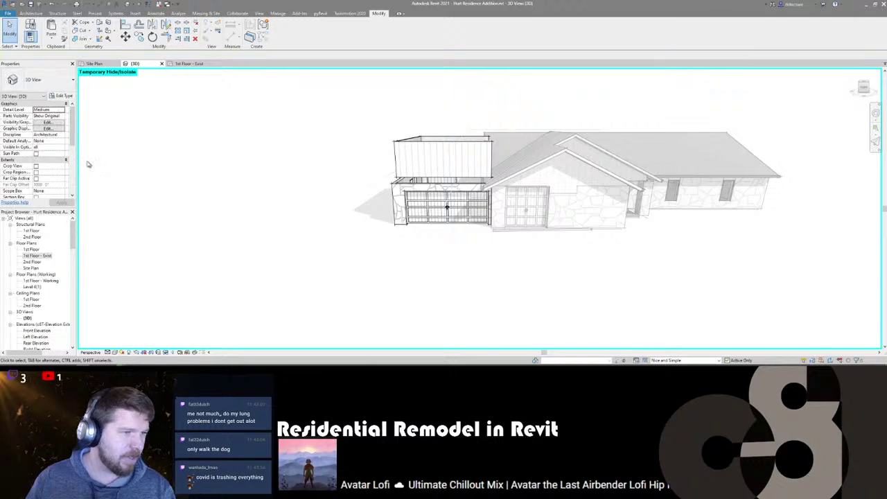
pyautogui.click(443, 159)
pyautogui.keyDown('shift'); pyautogui.moveTo(424, 266); pyautogui.dragTo(372, 283, button='middle'); pyautogui.keyUp('shift')
pyautogui.moveTo(360, 207)
pyautogui.keyDown('shift'); pyautogui.mouseDown(button='middle')
pyautogui.moveTo(262, 203)
pyautogui.moveTo(291, 190)
pyautogui.moveTo(697, 210)
pyautogui.moveTo(546, 291)
pyautogui.moveTo(568, 265)
pyautogui.moveTo(346, 284)
pyautogui.moveTo(459, 162)
pyautogui.moveTo(585, 234)
pyautogui.moveTo(548, 225)
pyautogui.moveTo(562, 154)
pyautogui.mouseUp(button='middle'); pyautogui.keyUp('shift')
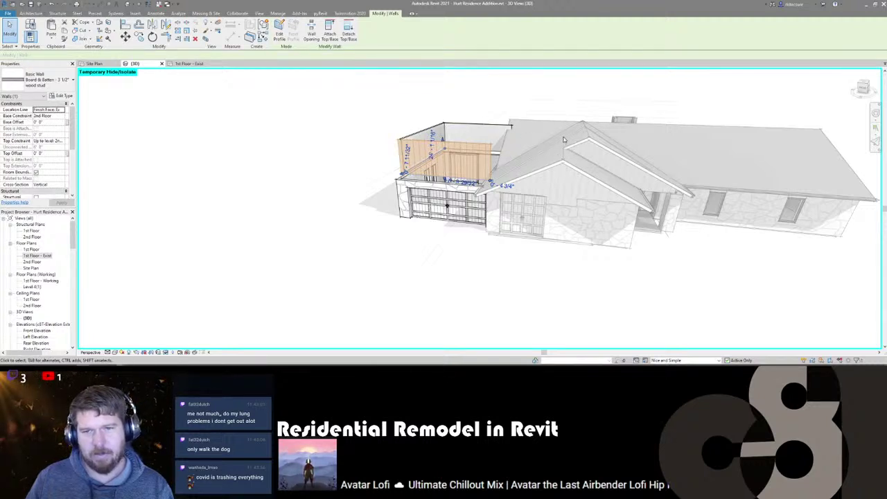
pyautogui.keyDown('shift'); pyautogui.moveTo(523, 243); pyautogui.dragTo(520, 116, button='middle'); pyautogui.keyUp('shift')
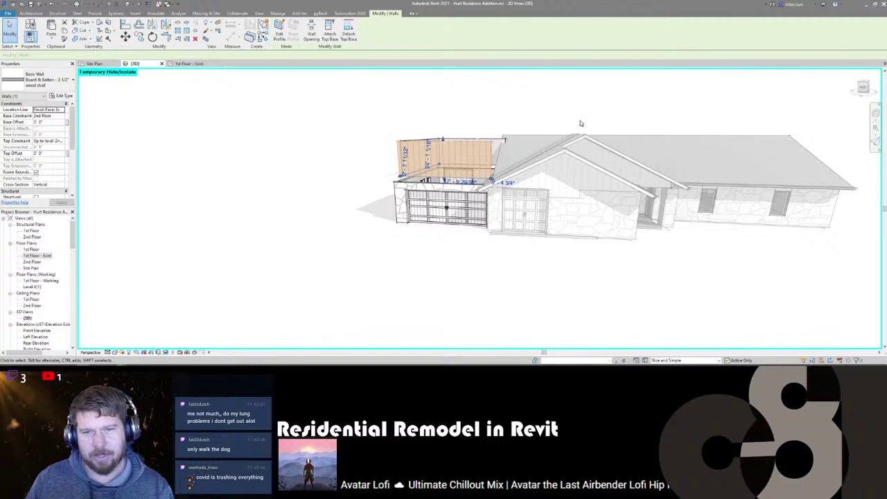
pyautogui.keyDown('shift'); pyautogui.moveTo(433, 262); pyautogui.dragTo(439, 286, button='middle'); pyautogui.keyUp('shift')
pyautogui.click(185, 64)
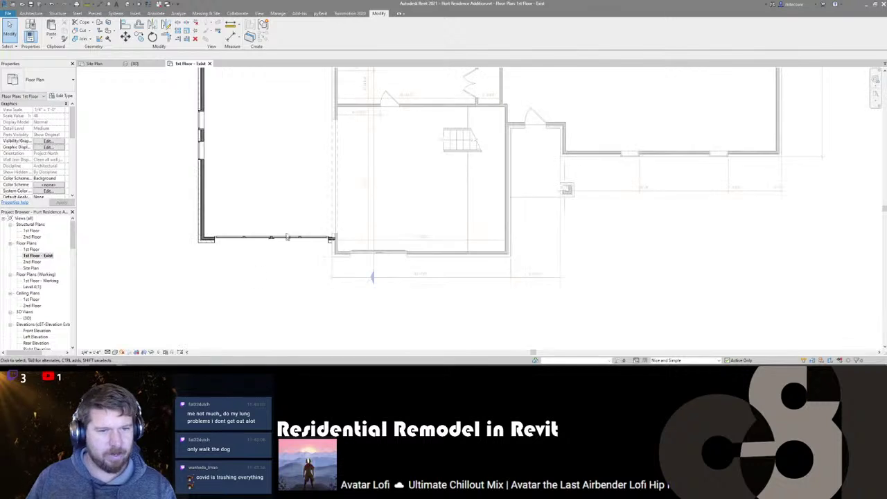
# - With Main Model active, add the existing stair to both Nice and Simple and What if
pyautogui.moveTo(266, 148); pyautogui.dragTo(317, 246, button='middle')
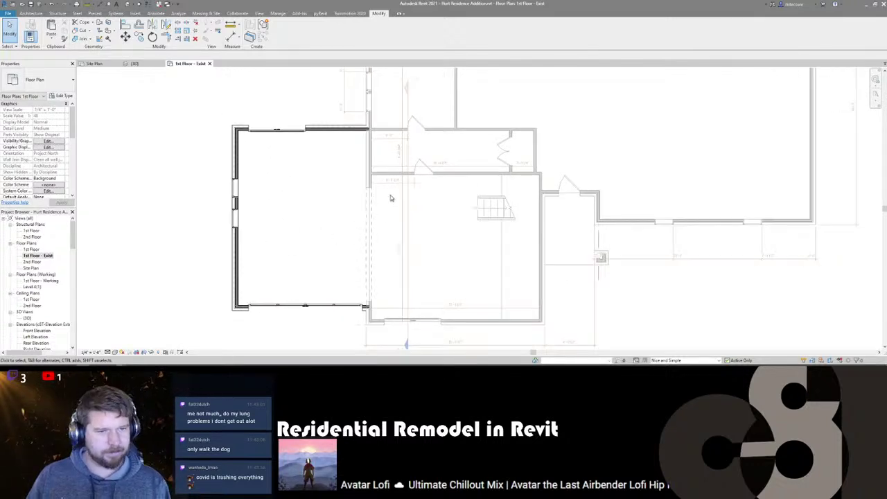
pyautogui.click(687, 361)
pyautogui.click(679, 338)
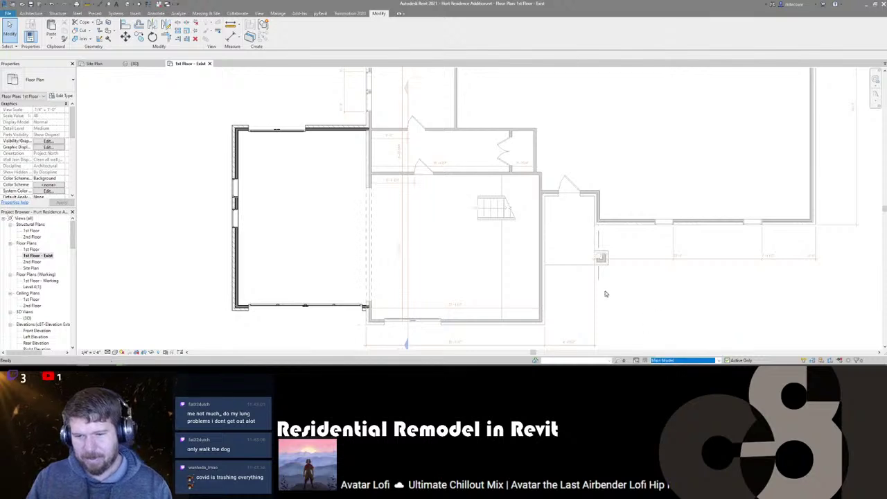
pyautogui.click(489, 213)
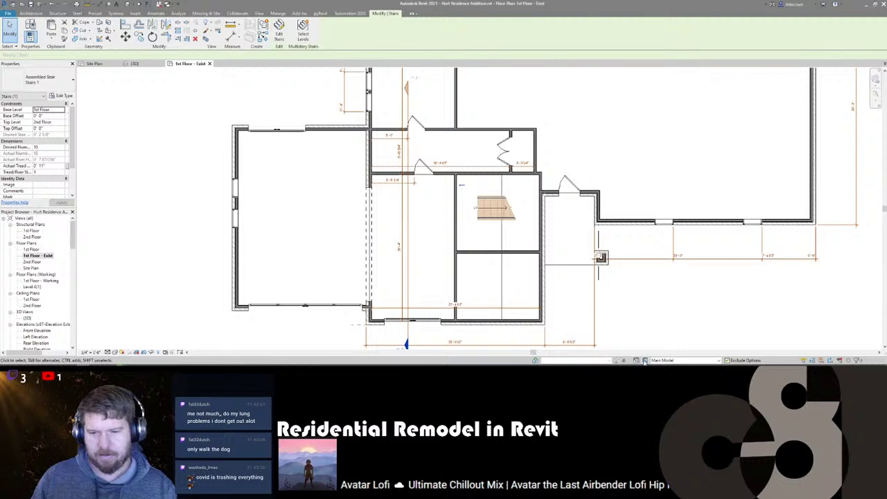
pyautogui.click(644, 361)
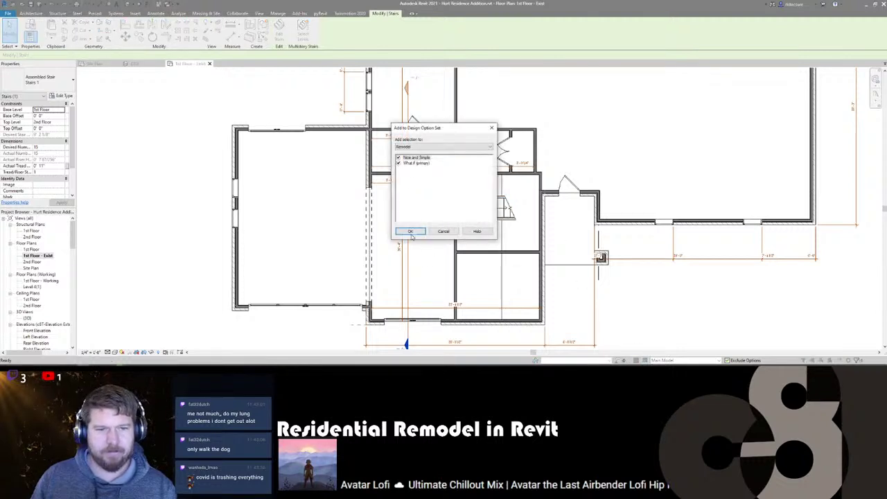
pyautogui.click(410, 231)
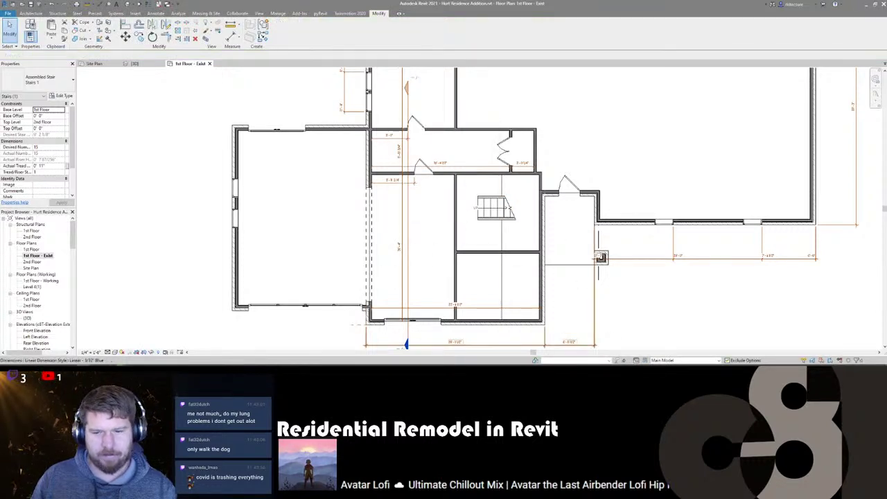
# - Try adding the cased opening to the options, dismiss the error, and select the Stone wall
pyautogui.click(683, 361)
pyautogui.press('Return')
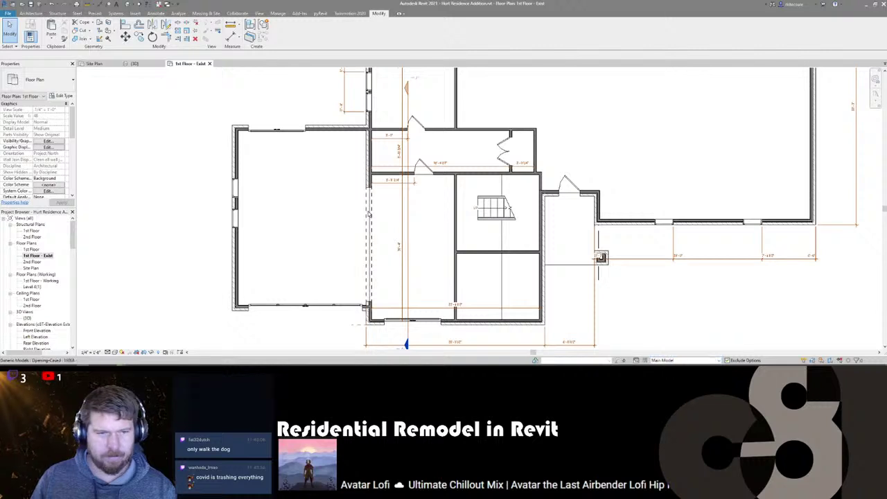
pyautogui.click(367, 215)
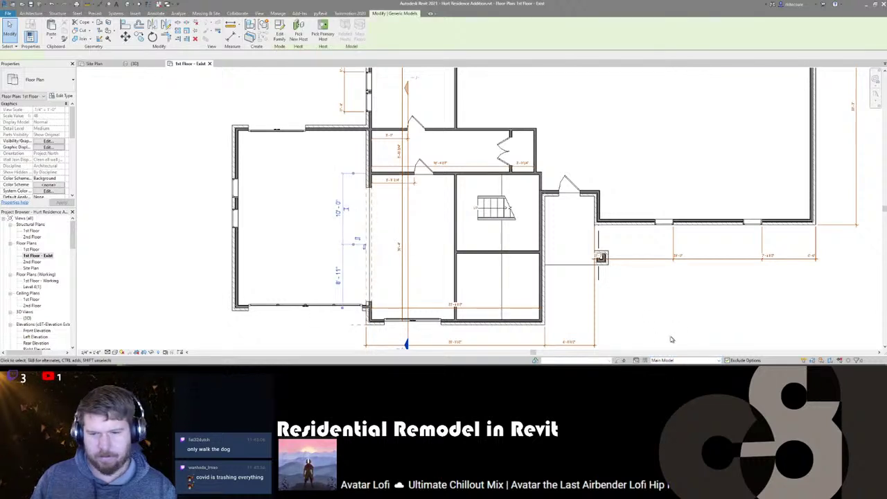
pyautogui.click(645, 360)
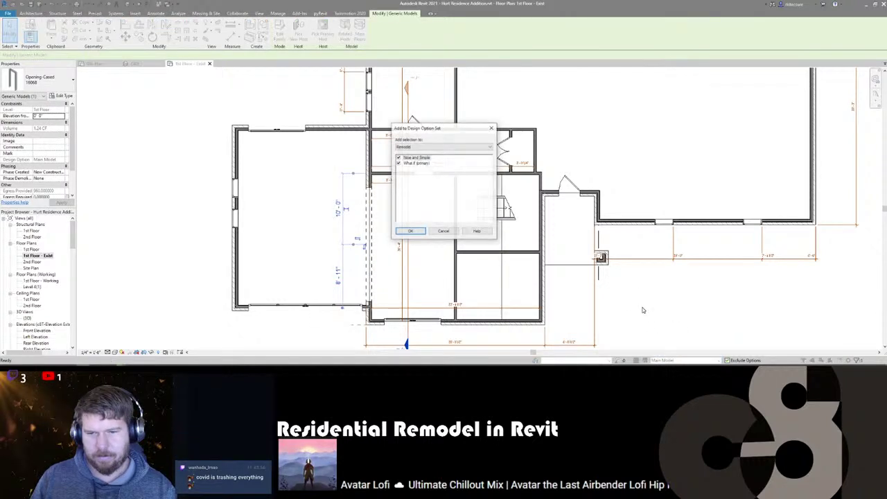
pyautogui.click(408, 231)
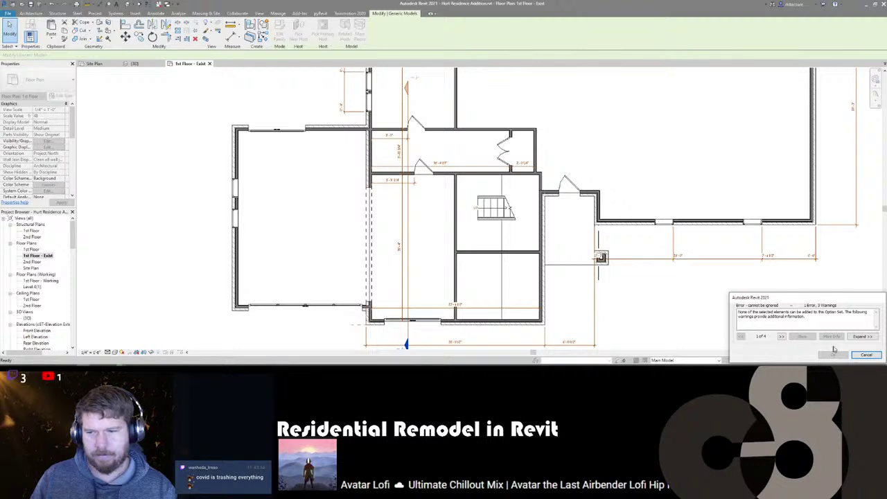
pyautogui.click(867, 354)
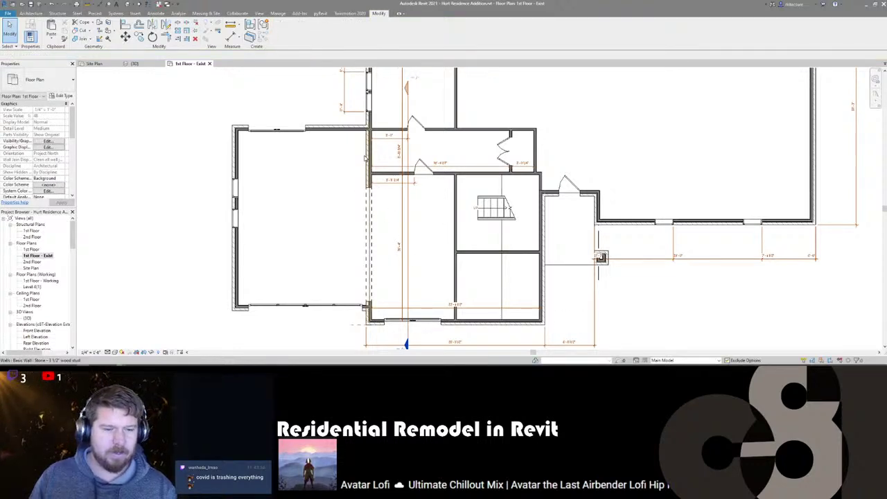
pyautogui.click(394, 242)
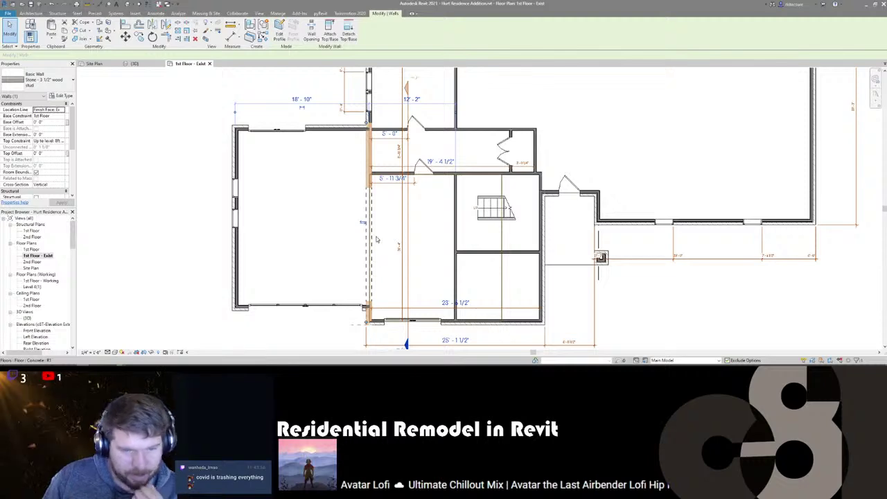
# - Clear the wall selection and pan the plan toward the addition's corridor
pyautogui.moveTo(312, 227); pyautogui.dragTo(304, 256, button='middle')
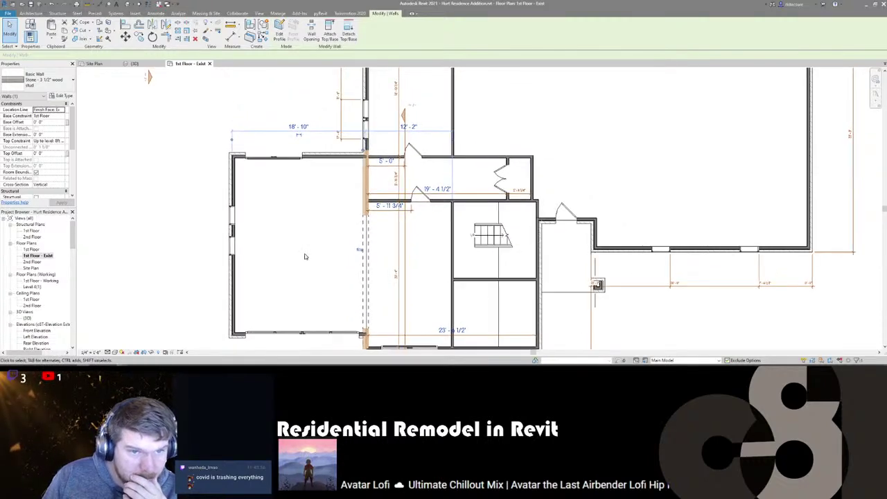
pyautogui.press('Escape')
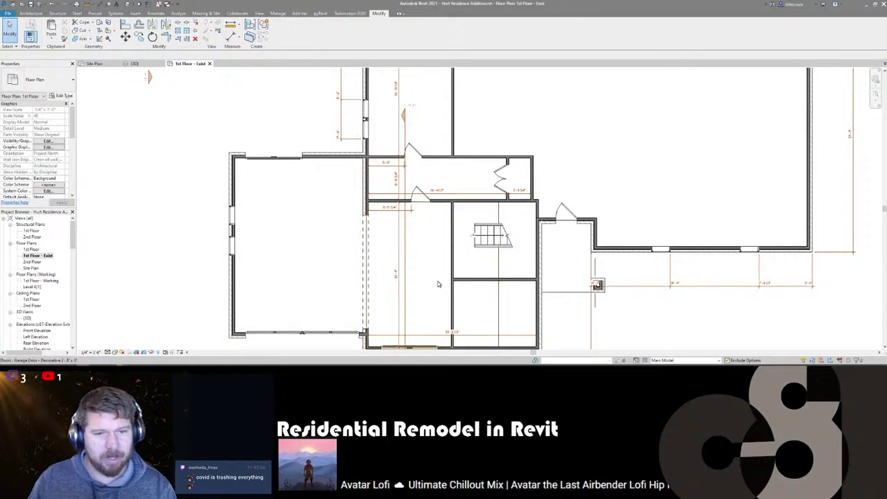
pyautogui.moveTo(376, 195); pyautogui.dragTo(377, 203, button='middle')
pyautogui.scroll(2, 377, 203)
pyautogui.scroll(-2, 377, 203)
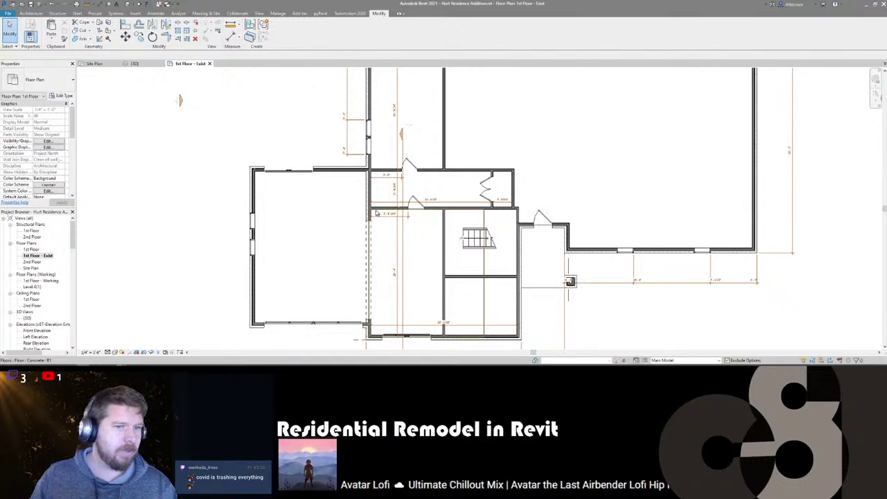
pyautogui.scroll(2, 449, 185)
# - Search component types for 'washerash', then cancel Load Family without loading anything
pyautogui.press('c')
pyautogui.press('m')
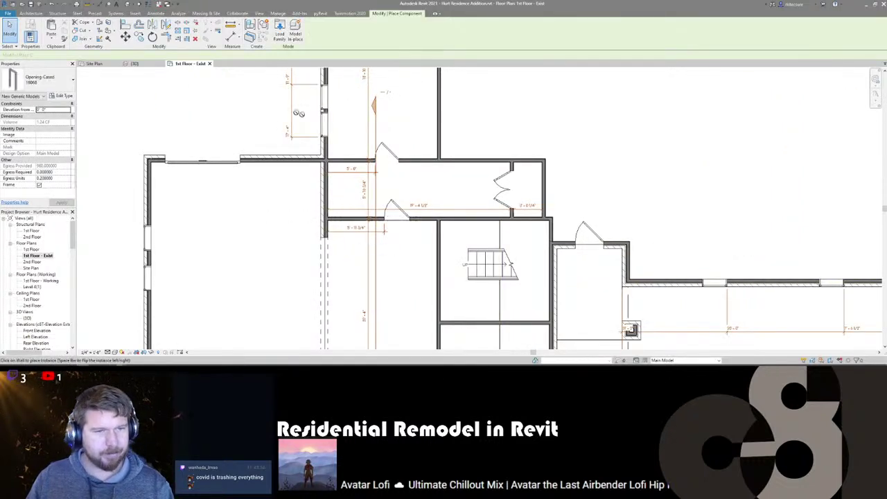
pyautogui.click(37, 81)
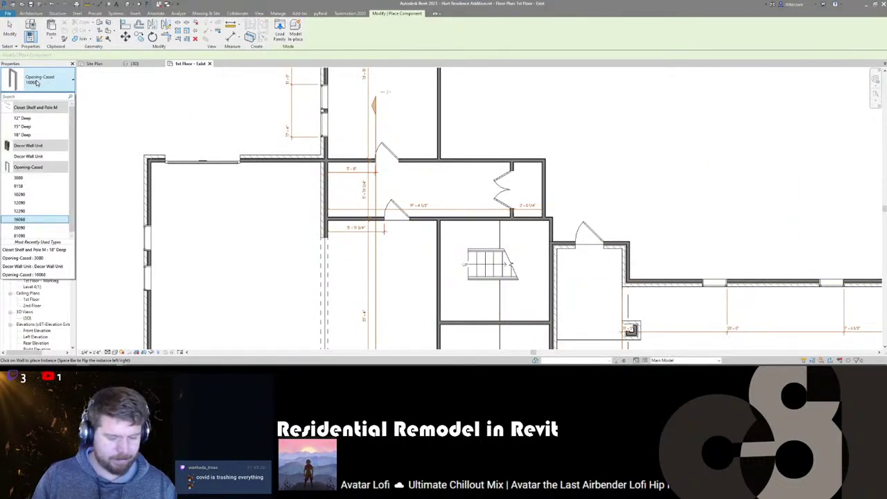
pyautogui.write('washer')
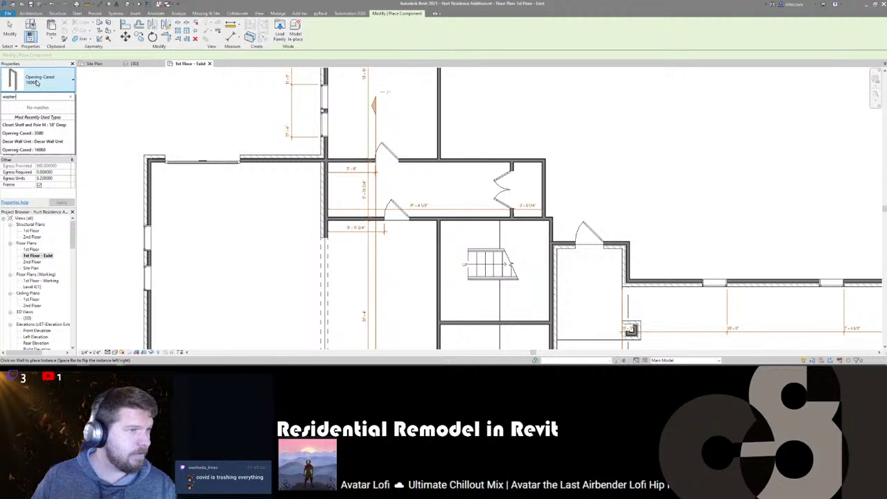
pyautogui.write('ash')
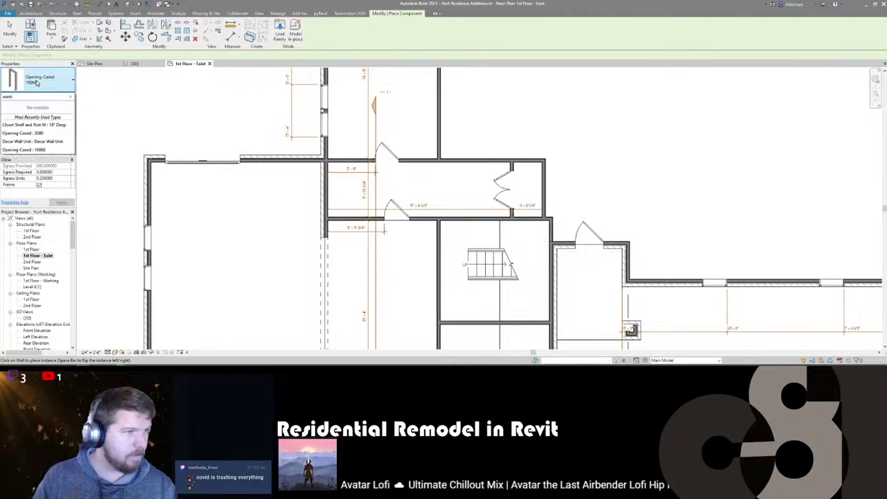
pyautogui.press('BackSpace')
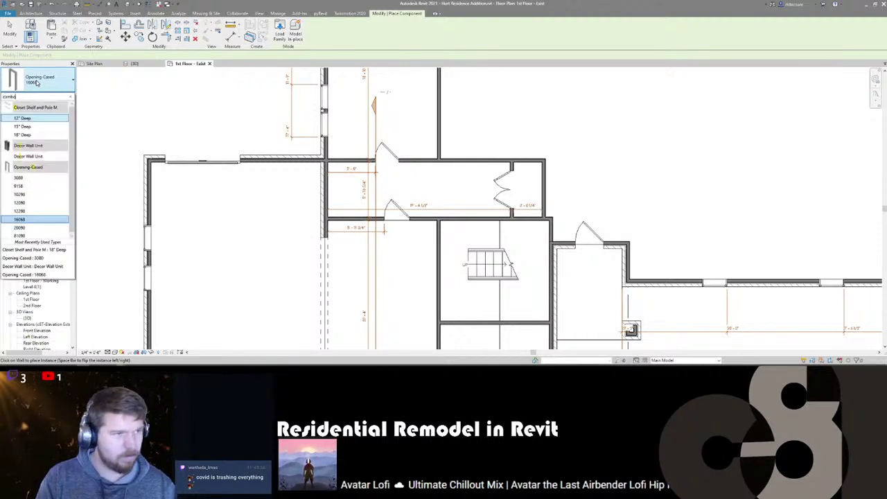
pyautogui.press('Escape')
pyautogui.click(279, 29)
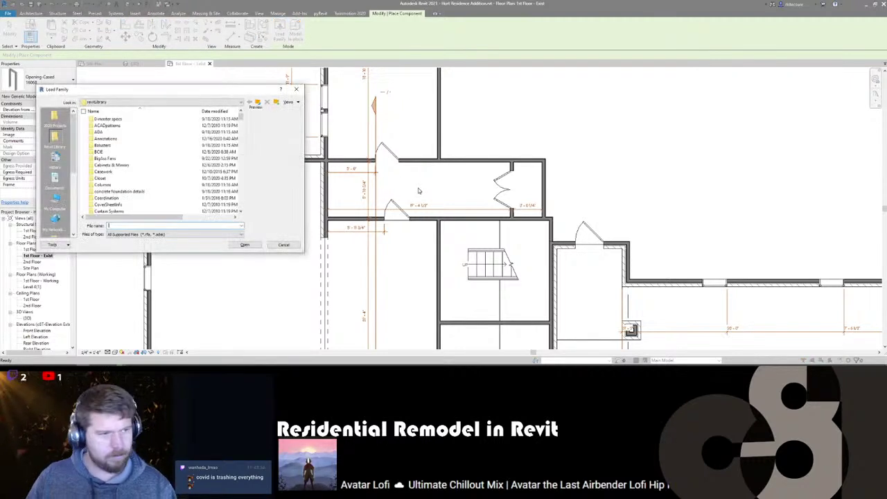
pyautogui.press('Escape')
pyautogui.press('Escape')
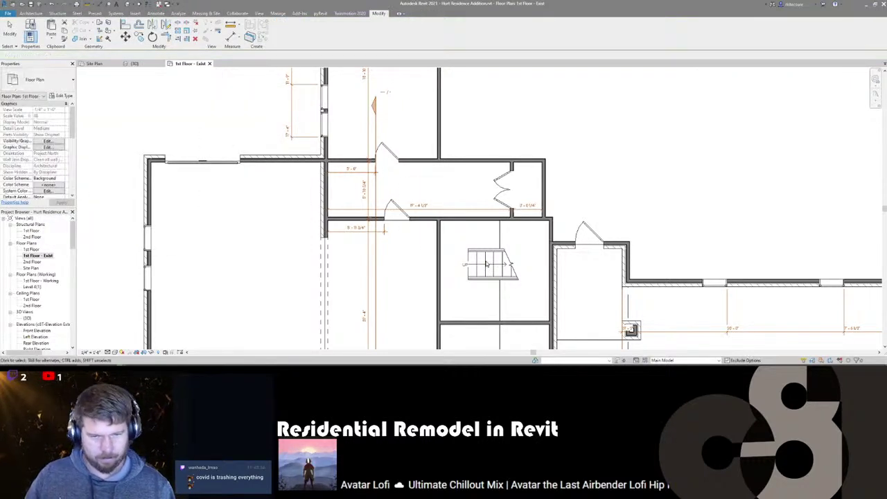
# - Make Nice and Simple the active design option and frame the remodel area
pyautogui.click(662, 361)
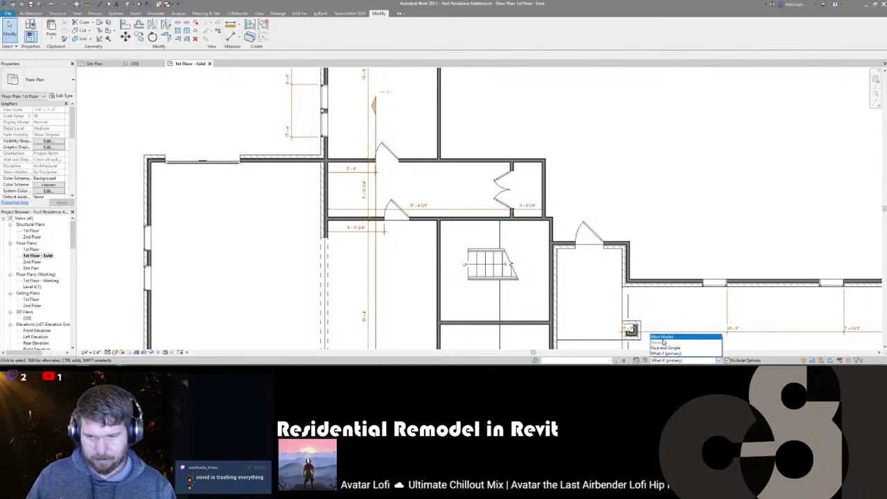
pyautogui.click(665, 348)
pyautogui.scroll(-1, 324, 228)
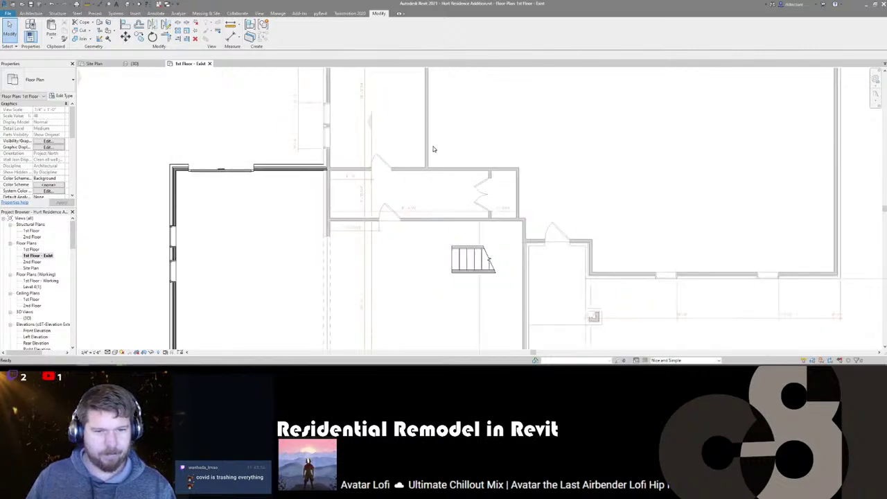
pyautogui.moveTo(496, 238); pyautogui.dragTo(576, 189, button='middle')
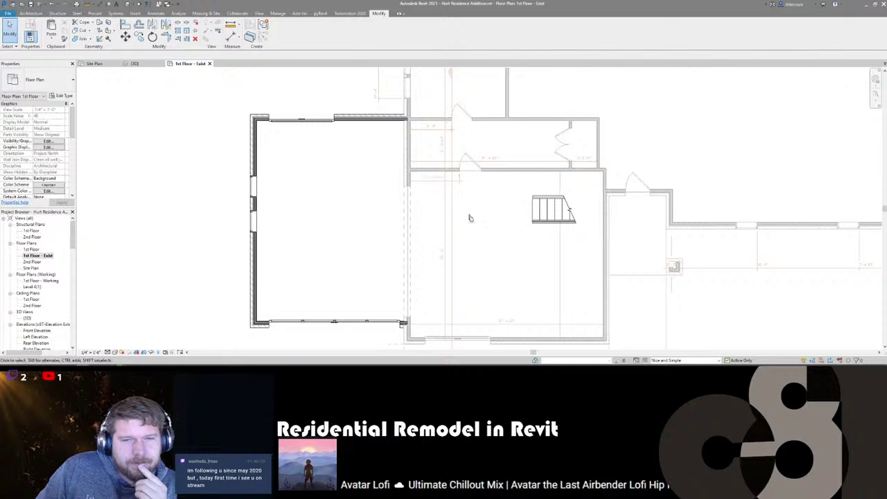
pyautogui.moveTo(484, 230); pyautogui.dragTo(358, 194, button='middle')
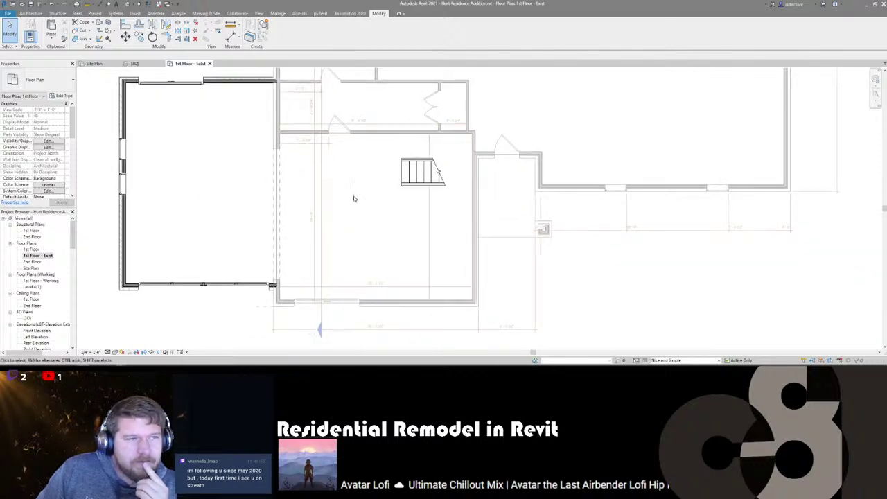
# - Copy the What If option's two interior walls and paste them aligned into Nice and Simple
pyautogui.click(678, 360)
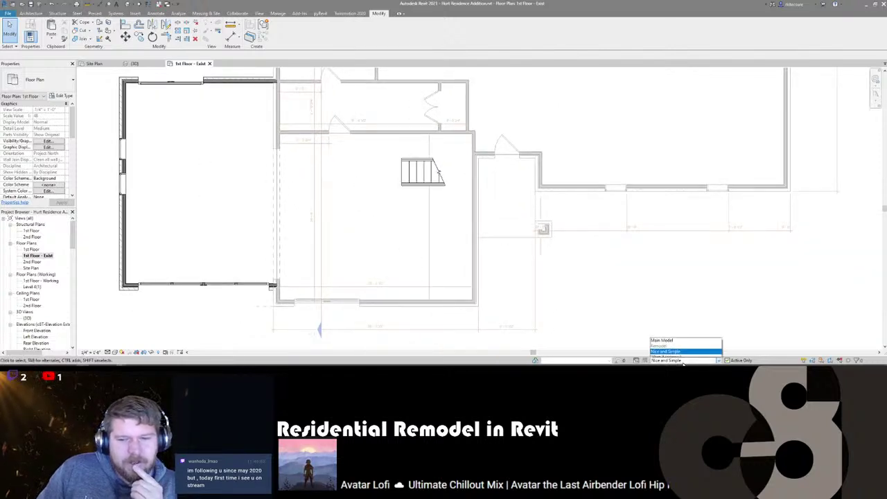
pyautogui.click(675, 354)
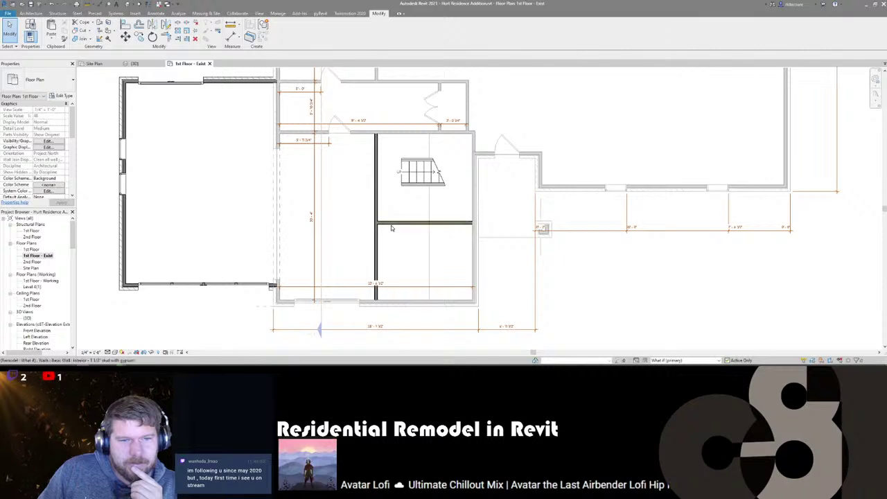
pyautogui.click(374, 205)
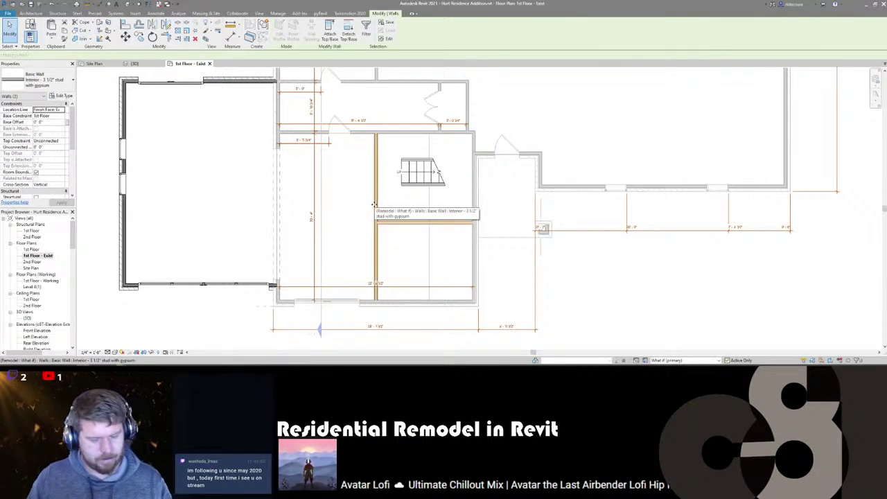
pyautogui.click(662, 360)
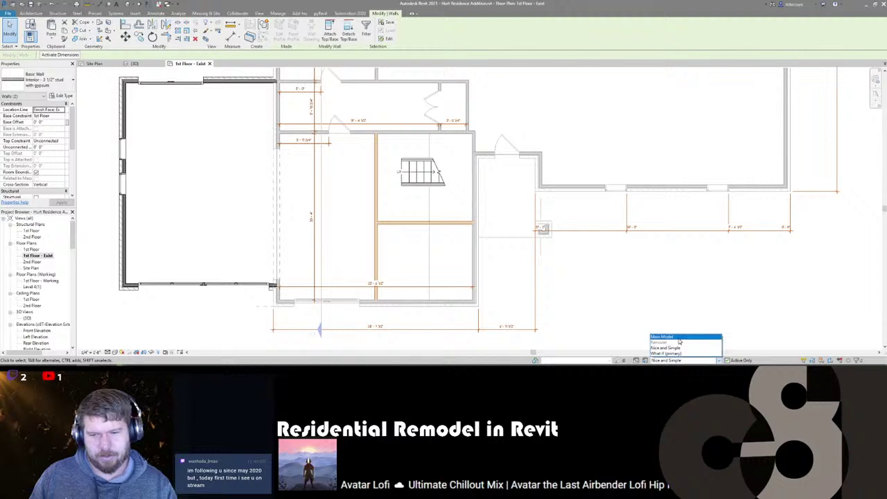
pyautogui.click(676, 348)
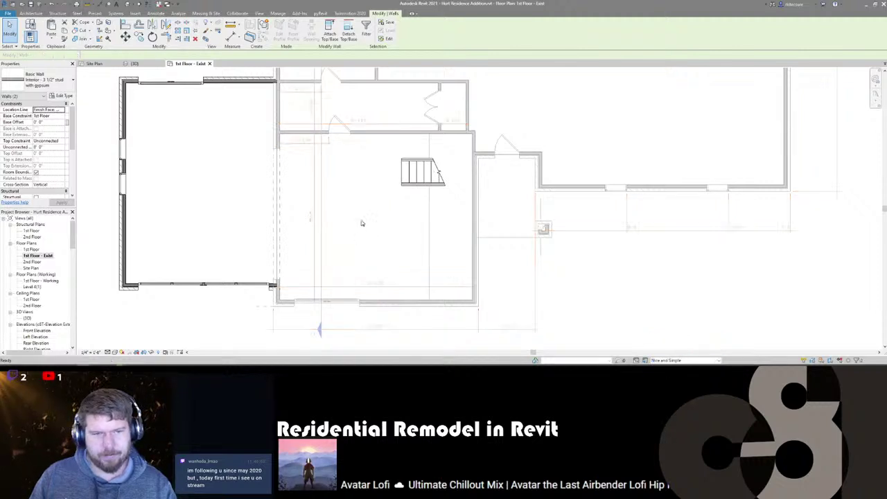
pyautogui.click(361, 223)
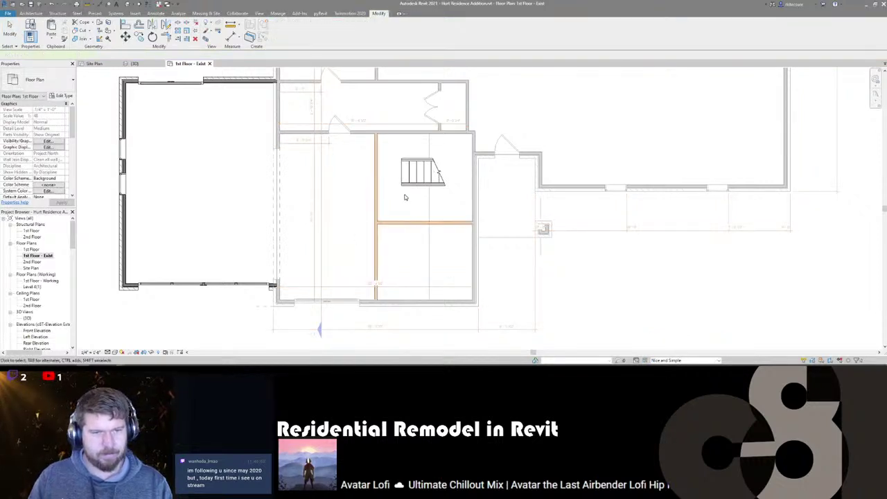
pyautogui.moveTo(328, 195); pyautogui.dragTo(434, 223, button='middle')
pyautogui.press('Escape')
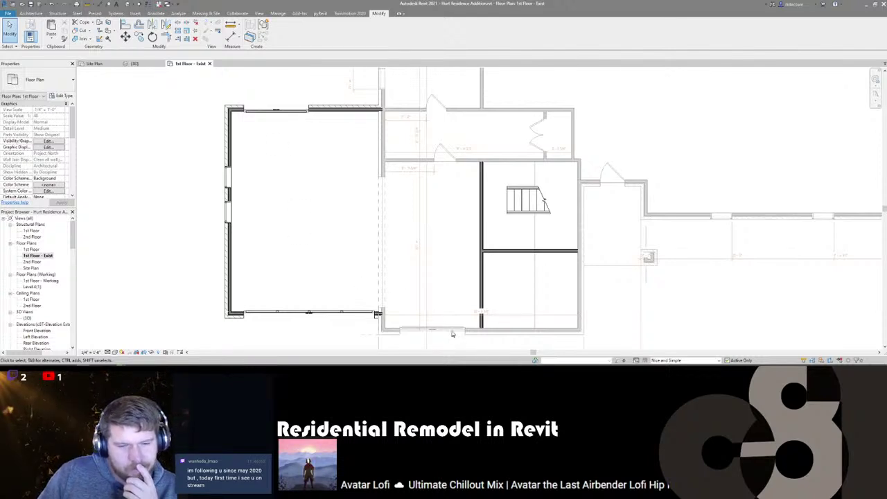
pyautogui.moveTo(513, 262); pyautogui.dragTo(465, 249, button='middle')
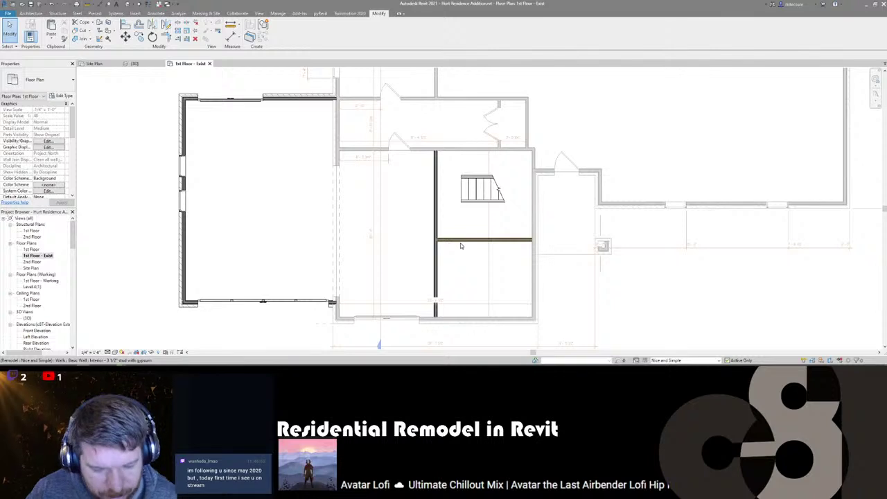
pyautogui.moveTo(450, 254); pyautogui.dragTo(467, 257, button='middle')
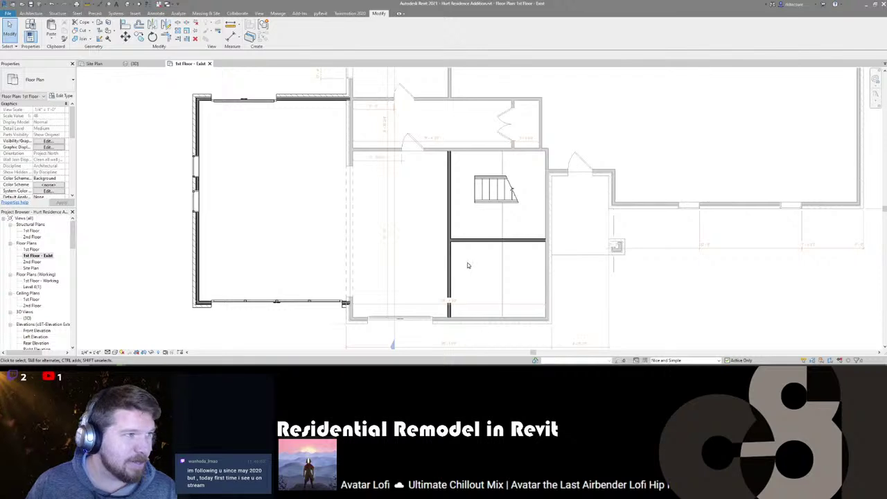
pyautogui.moveTo(467, 270); pyautogui.dragTo(511, 248, button='middle')
pyautogui.scroll(2, 509, 183)
pyautogui.scroll(-2, 513, 173)
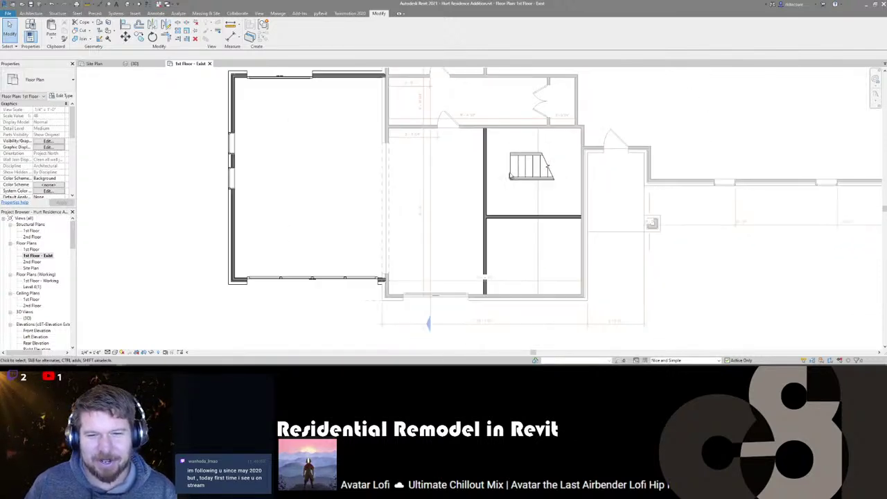
pyautogui.click(514, 169)
pyautogui.press('Escape')
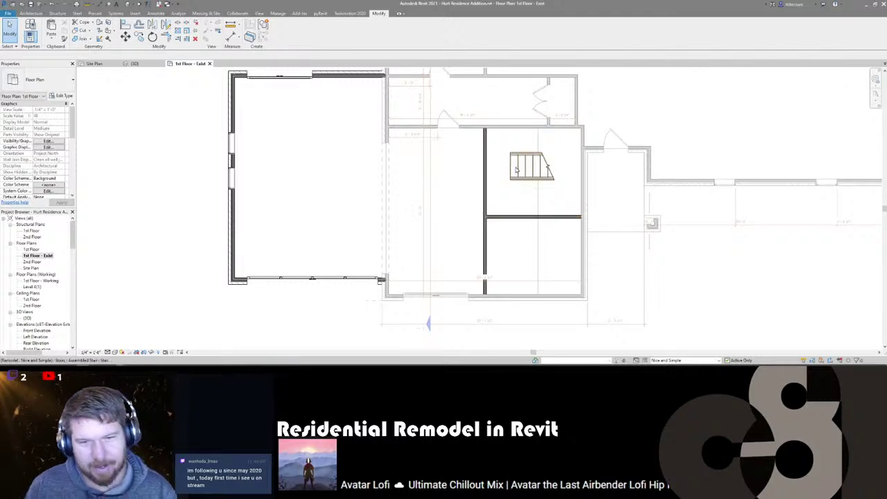
pyautogui.scroll(3, 513, 182)
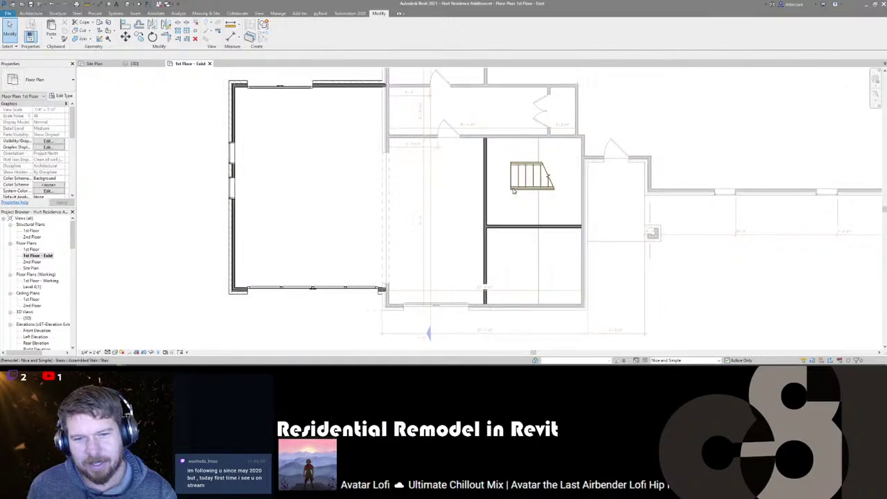
pyautogui.scroll(-3, 514, 177)
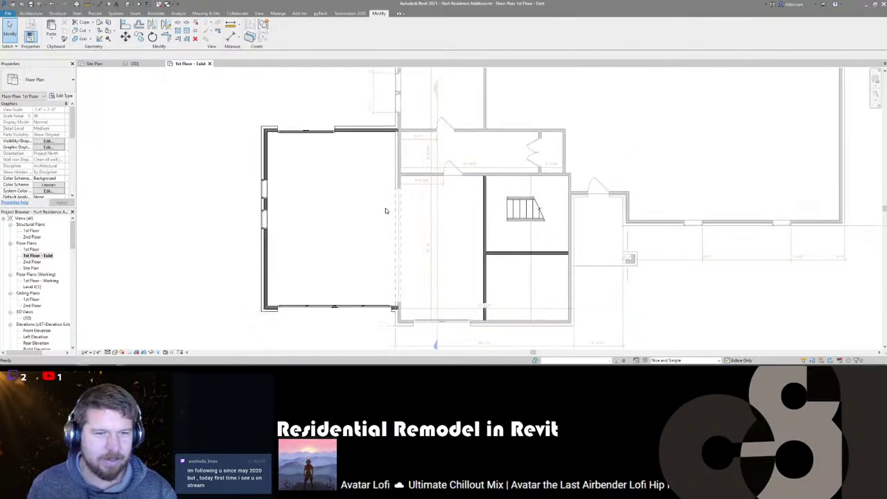
pyautogui.scroll(1, 559, 211)
pyautogui.scroll(-2, 513, 208)
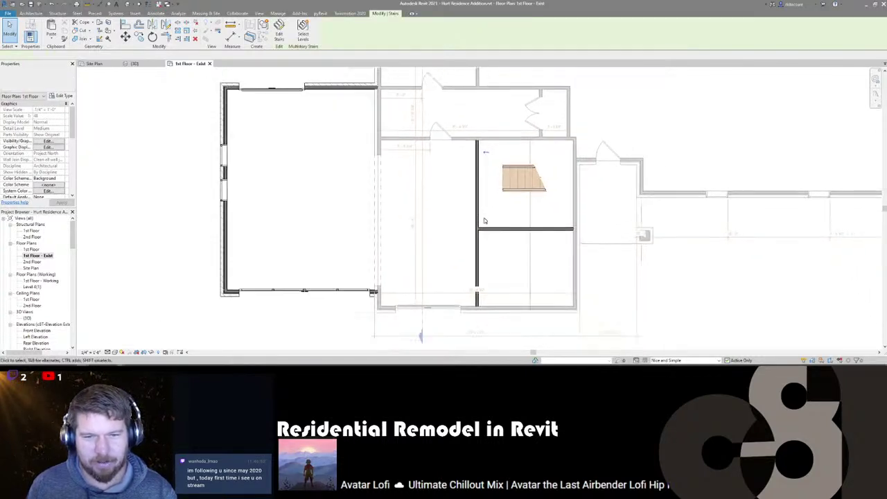
pyautogui.scroll(-1, 480, 172)
pyautogui.click(516, 177)
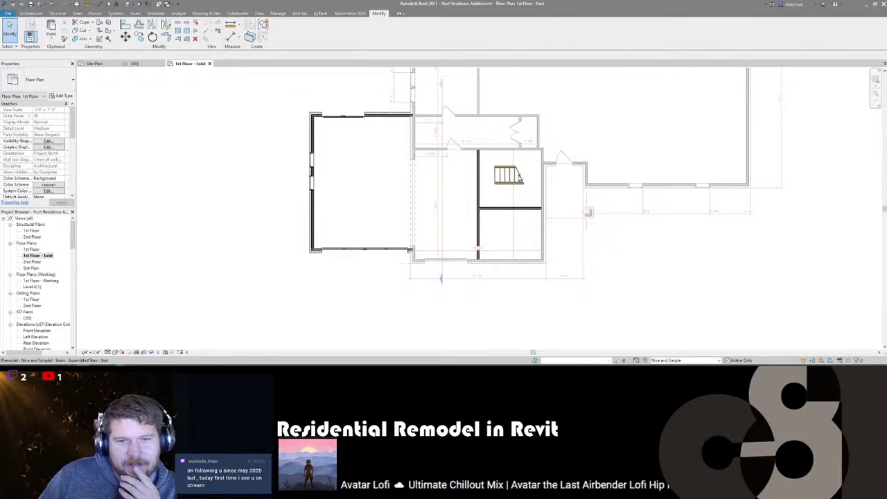
pyautogui.scroll(2, 516, 177)
pyautogui.scroll(-3, 471, 232)
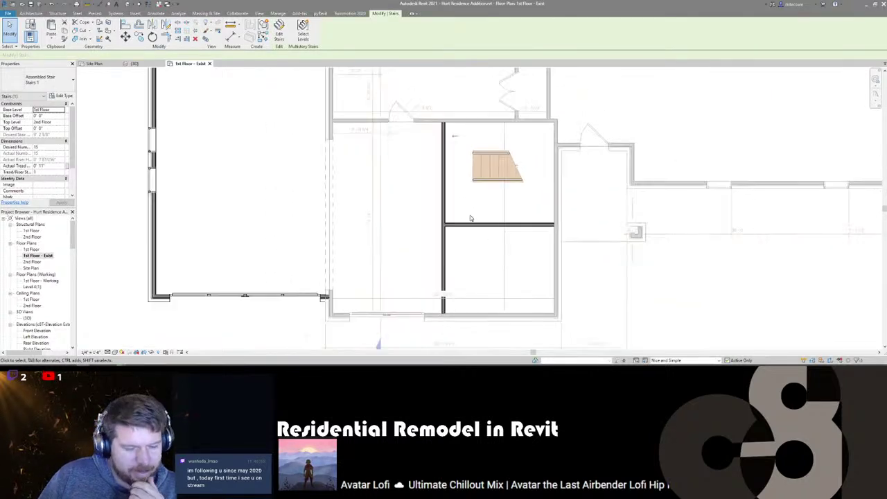
pyautogui.scroll(2, 479, 194)
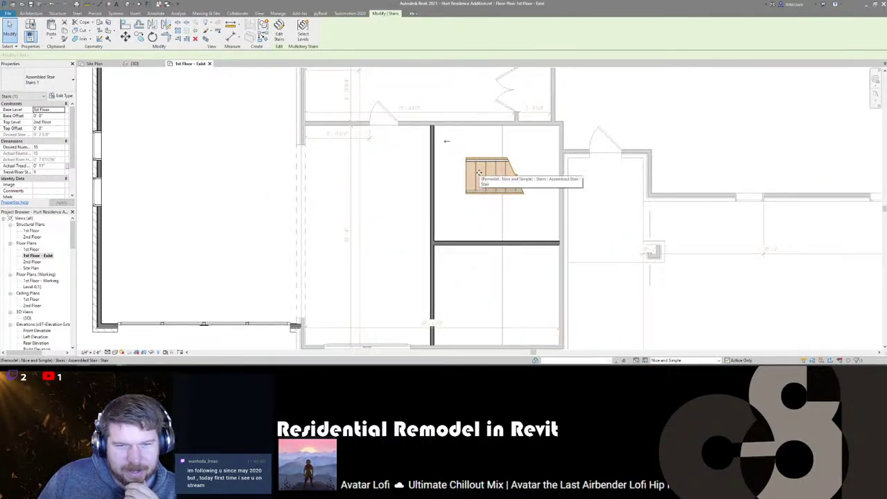
pyautogui.scroll(-3, 464, 196)
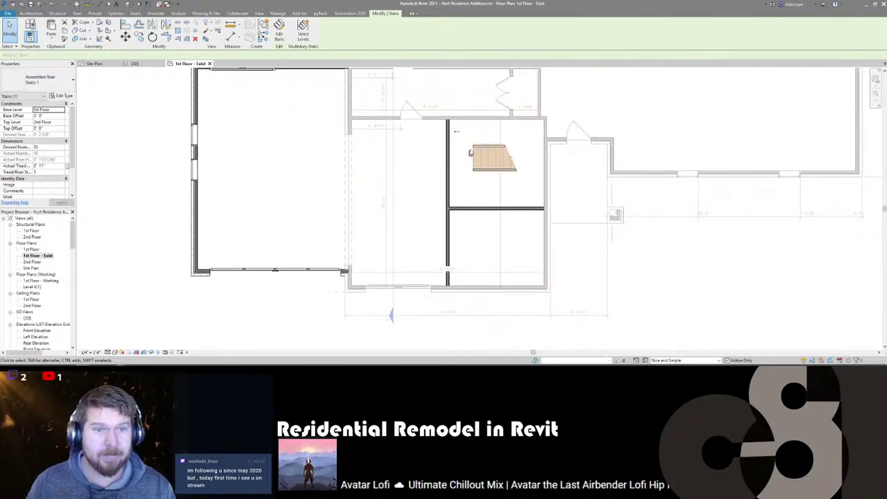
pyautogui.moveTo(491, 163); pyautogui.dragTo(505, 205, button='middle')
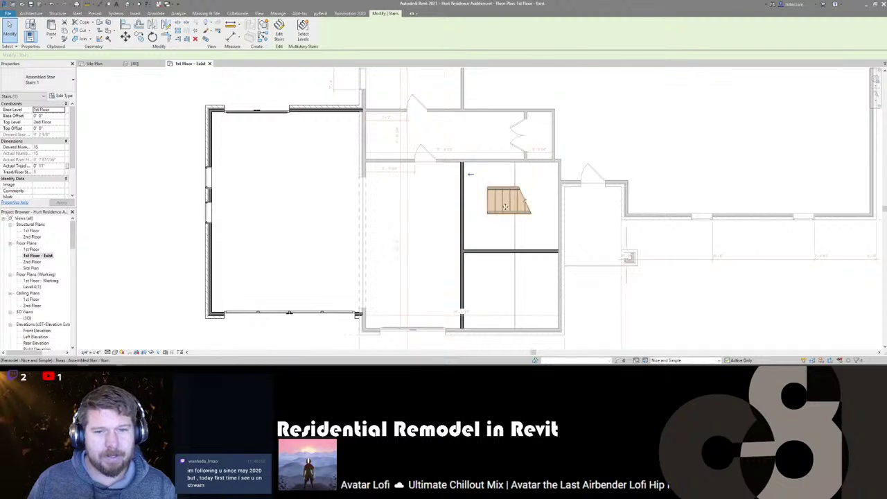
pyautogui.press('Escape')
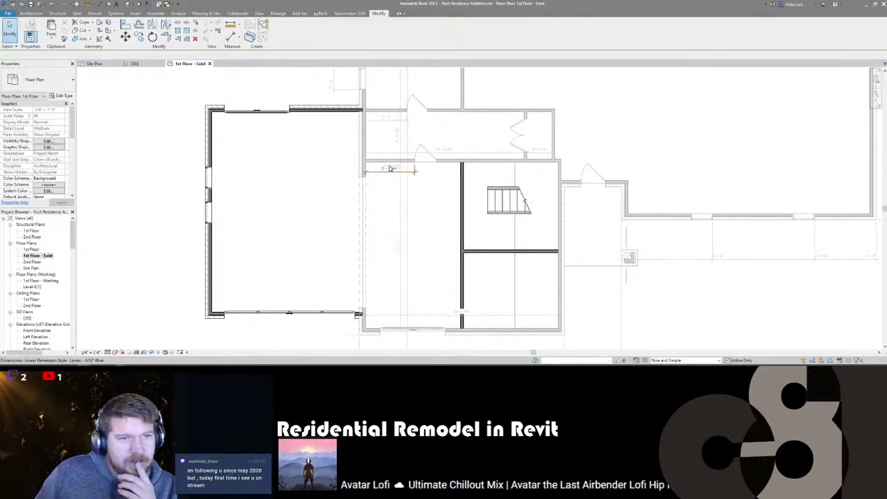
# - Pan and zoom around the first-floor plan to frame the interior walls
pyautogui.moveTo(389, 169); pyautogui.dragTo(422, 249, button='middle')
pyautogui.scroll(-2, 370, 208)
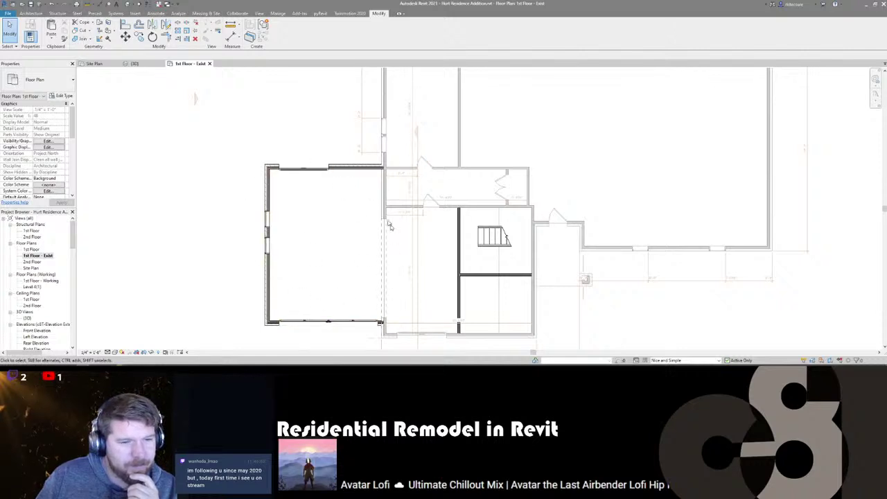
pyautogui.scroll(1, 323, 201)
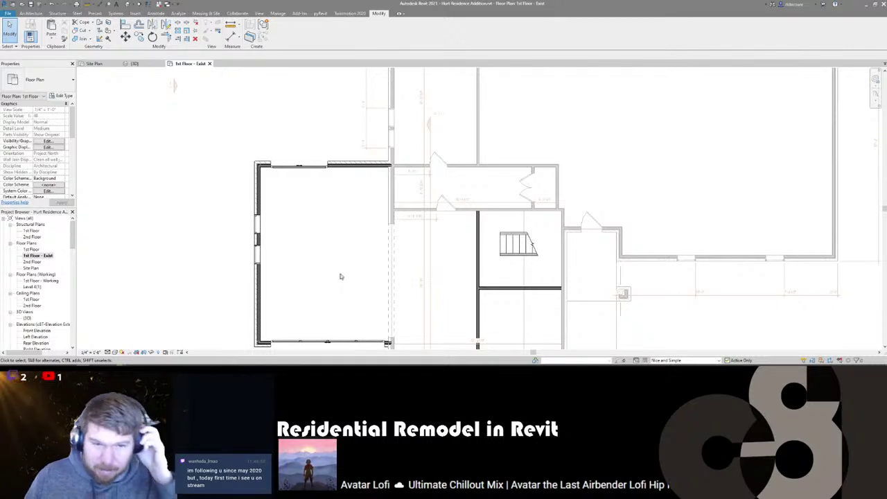
pyautogui.moveTo(353, 161); pyautogui.dragTo(356, 189, button='middle')
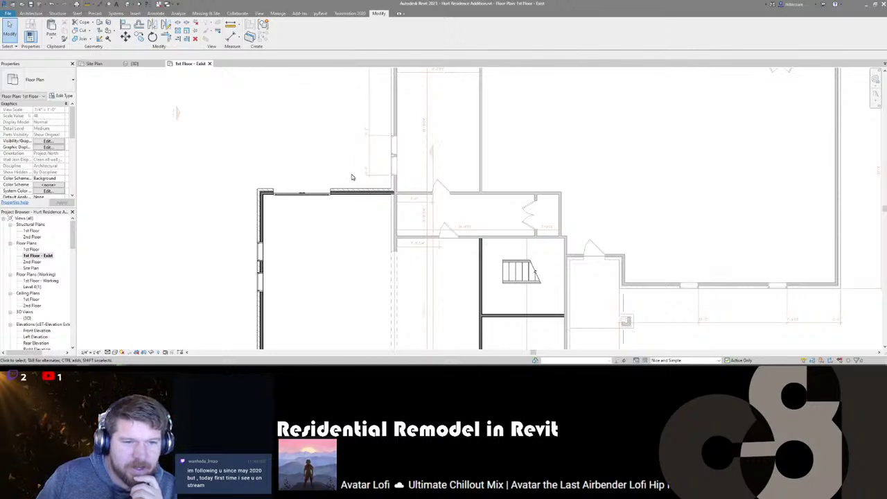
pyautogui.moveTo(351, 178); pyautogui.dragTo(345, 179, button='middle')
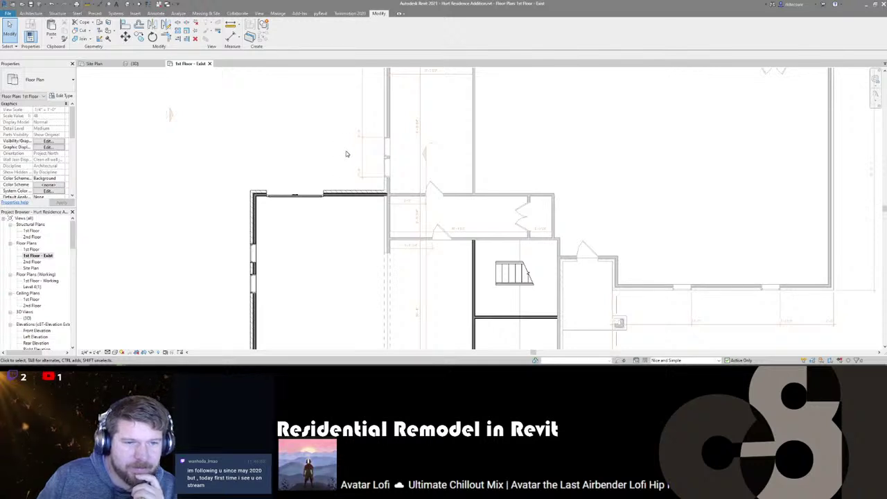
pyautogui.moveTo(360, 208); pyautogui.dragTo(358, 181, button='middle')
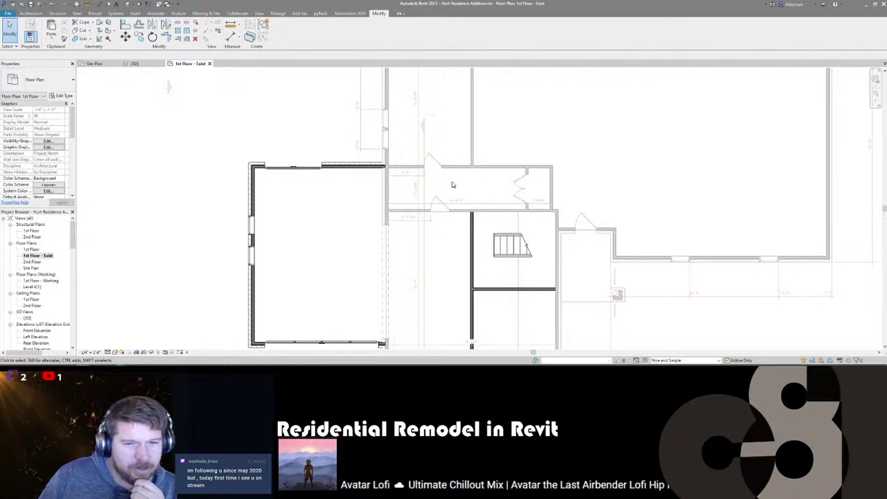
pyautogui.moveTo(492, 198); pyautogui.dragTo(459, 190, button='middle')
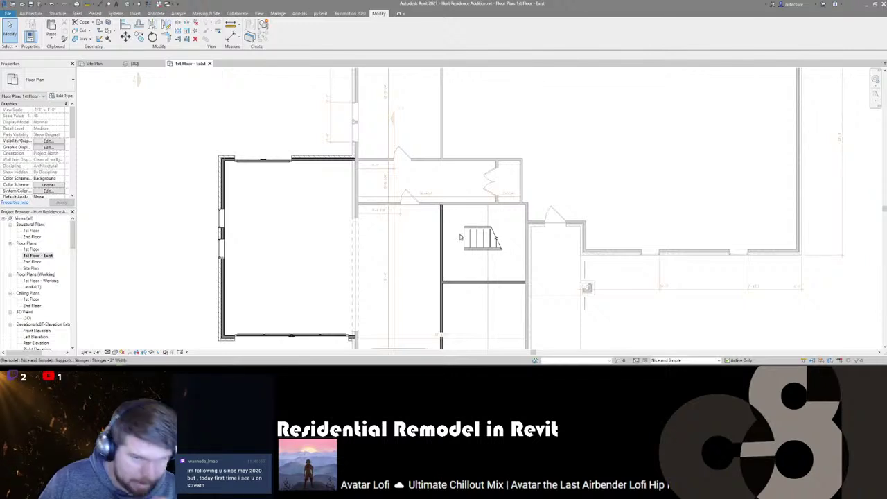
pyautogui.moveTo(463, 266); pyautogui.dragTo(467, 211, button='middle')
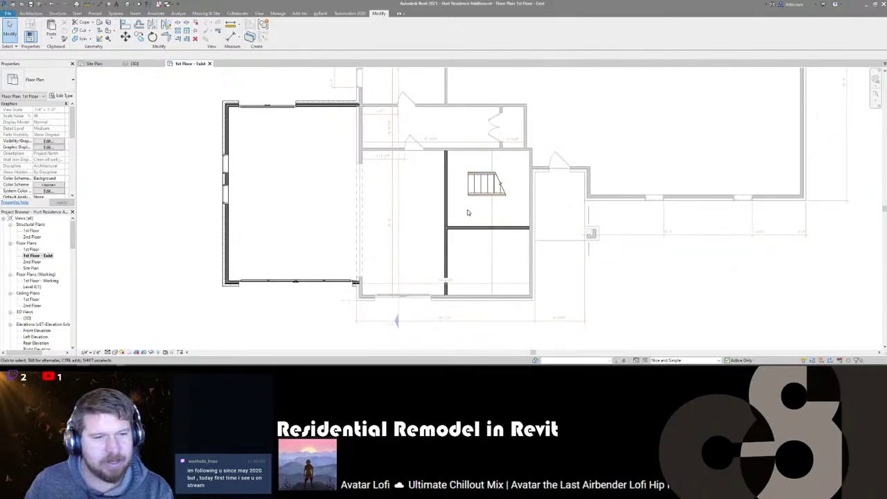
pyautogui.moveTo(311, 206); pyautogui.dragTo(313, 215, button='middle')
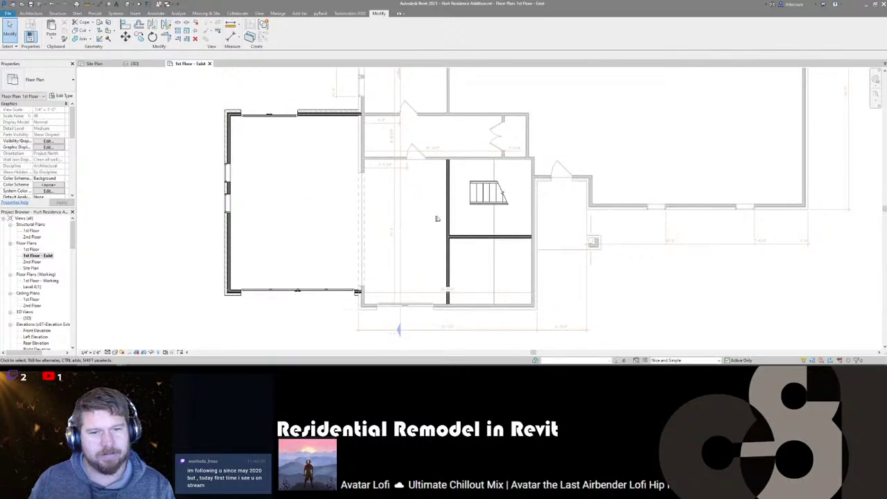
pyautogui.moveTo(467, 224); pyautogui.dragTo(474, 218, button='middle')
# - Check the vertical interior wall, then make Main Model the active design option
pyautogui.click(448, 222)
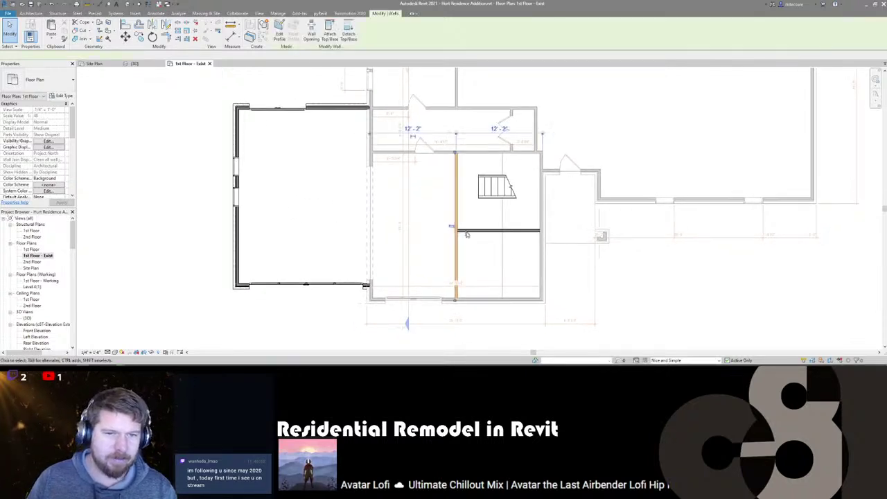
pyautogui.press('Escape')
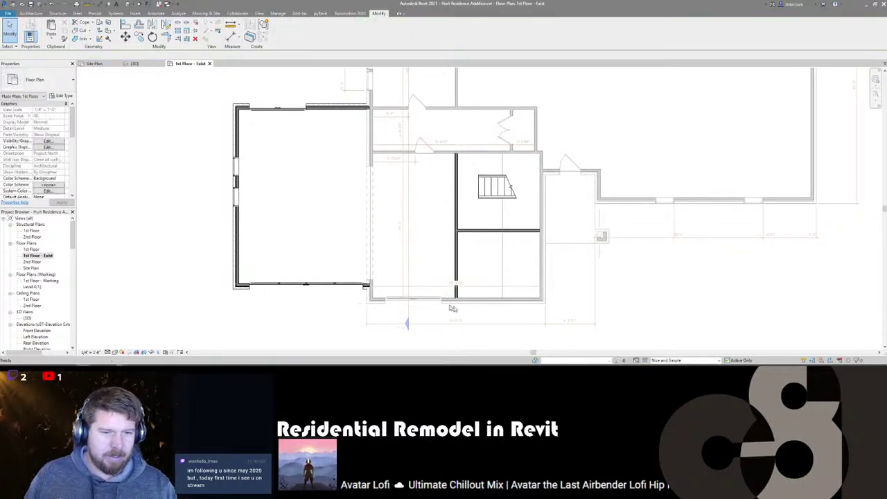
pyautogui.click(717, 362)
pyautogui.click(666, 339)
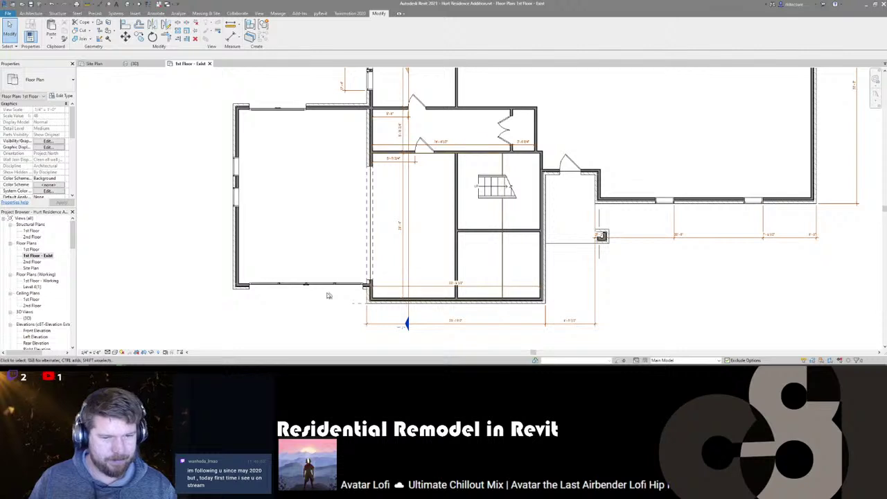
# - Set the view's Phase Filter to Show All
pyautogui.scroll(-5, 61, 186)
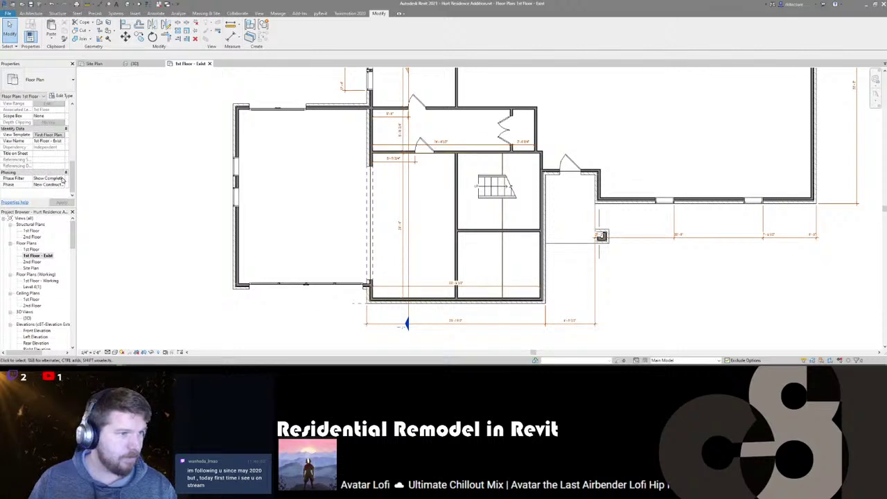
pyautogui.click(61, 179)
pyautogui.click(45, 192)
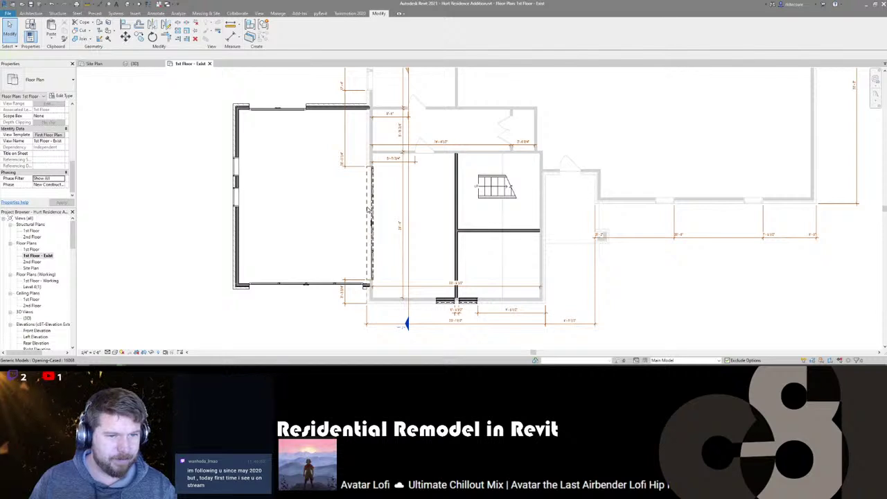
pyautogui.click(368, 208)
pyautogui.press('Escape')
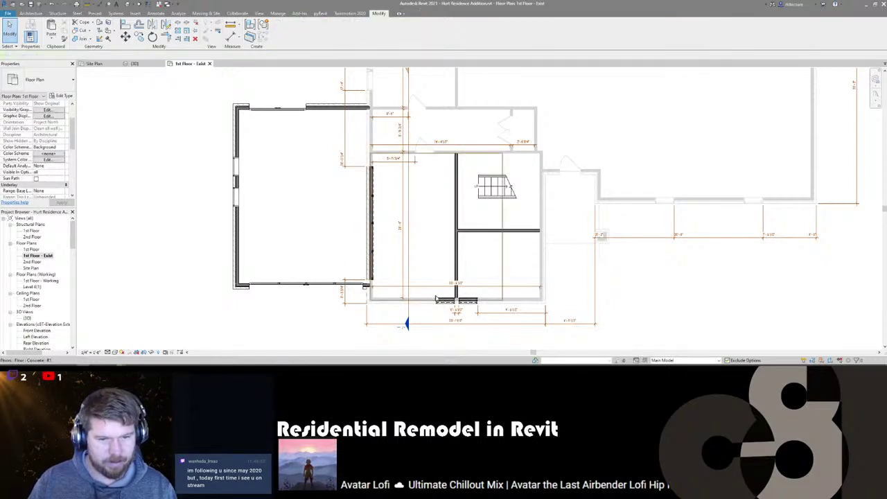
# - Set Phase Demolished to None for both bottom-wall windows, then make Nice and Simple active
pyautogui.click(465, 302)
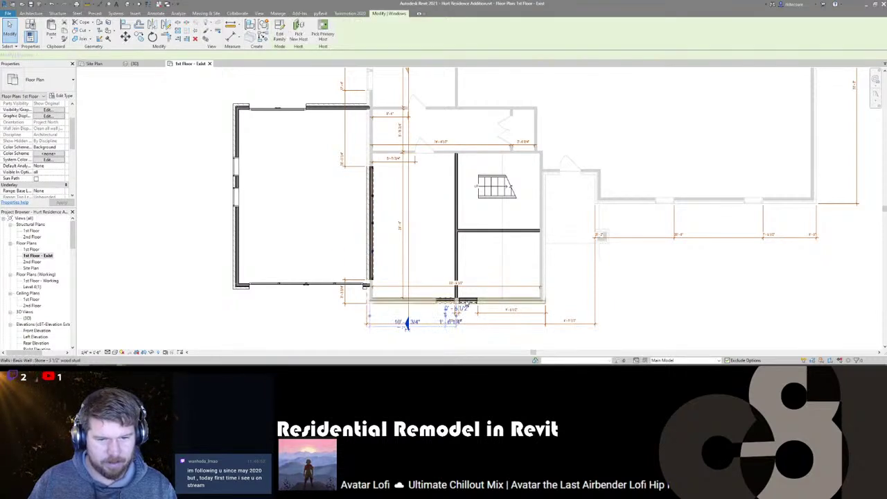
pyautogui.keyDown('ctrl'); pyautogui.click(447, 300); pyautogui.keyUp('ctrl')
pyautogui.click(68, 166)
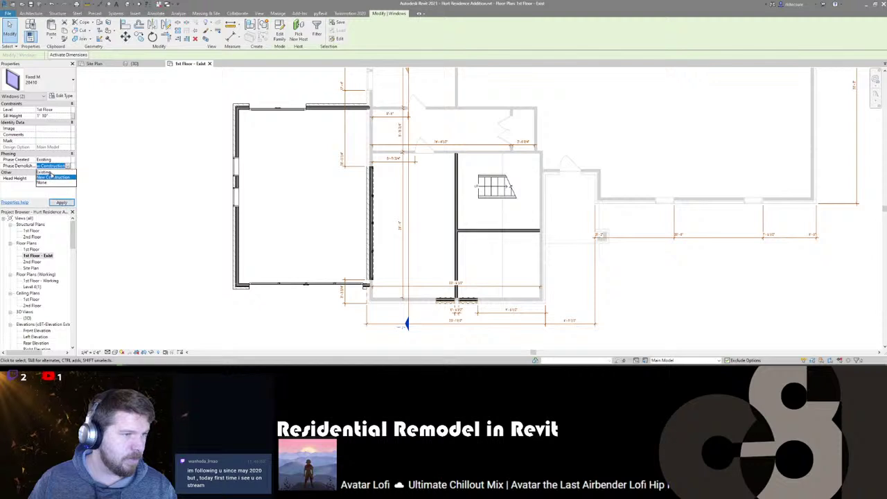
pyautogui.click(52, 176)
pyautogui.click(66, 167)
pyautogui.click(52, 183)
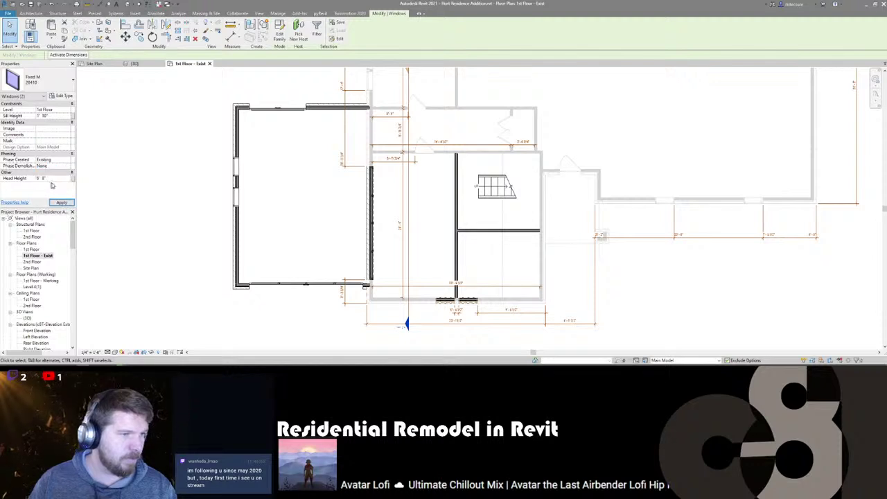
pyautogui.click(330, 333)
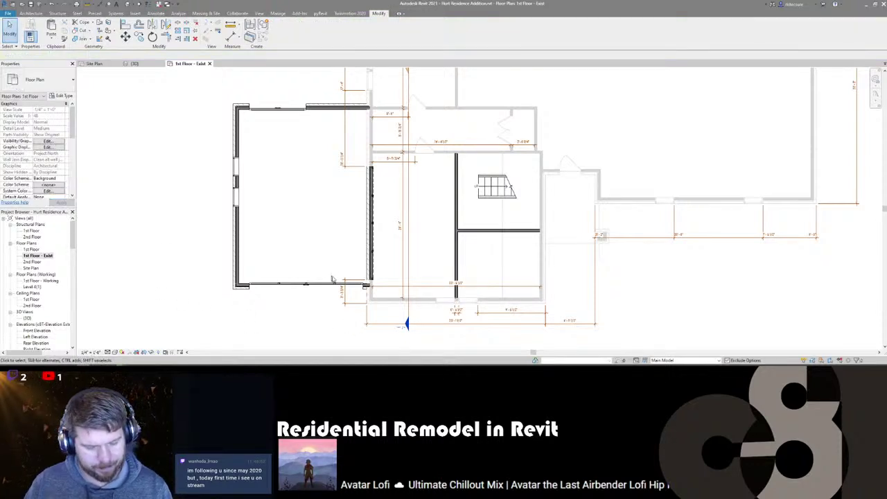
pyautogui.click(686, 360)
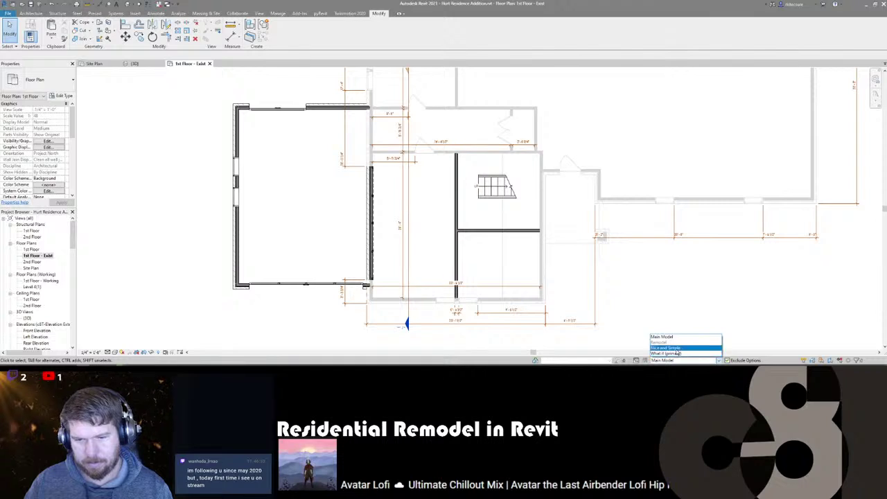
pyautogui.click(682, 349)
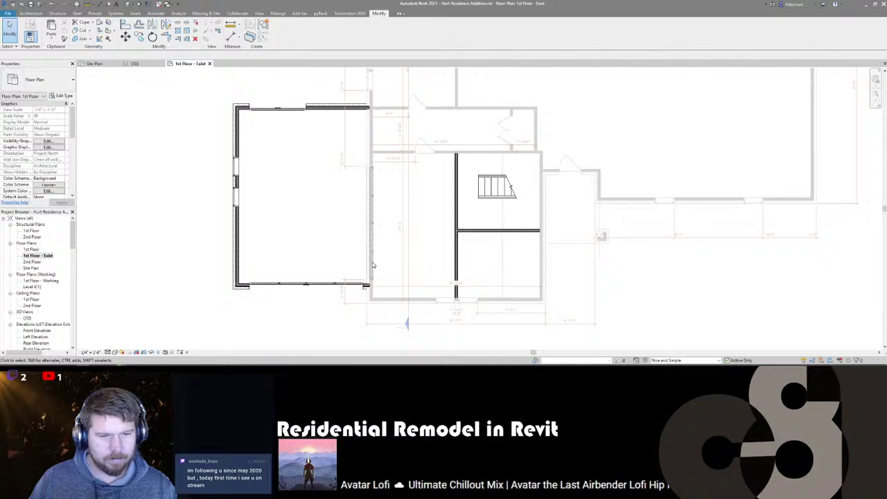
# - Set the Phase Filter back to Show Complete and frame the horizontal interior wall
pyautogui.scroll(-5, 31, 174)
pyautogui.click(61, 180)
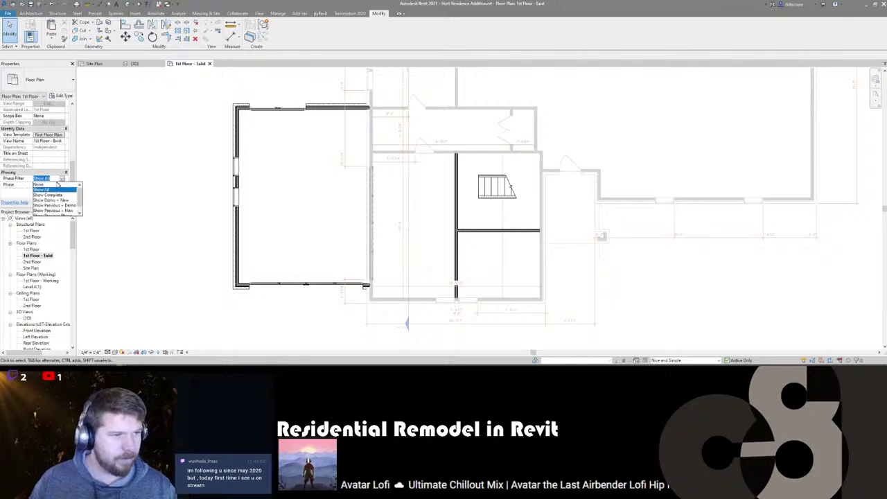
pyautogui.click(49, 196)
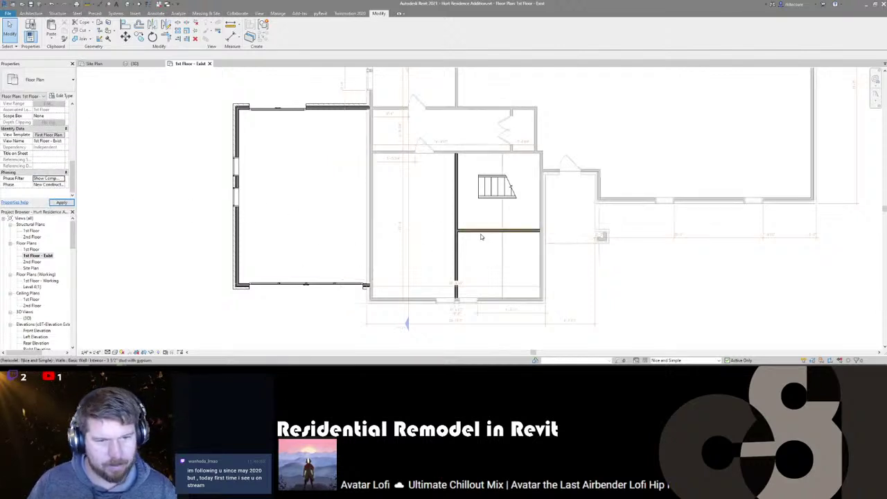
pyautogui.scroll(3, 467, 234)
pyautogui.scroll(-3, 460, 234)
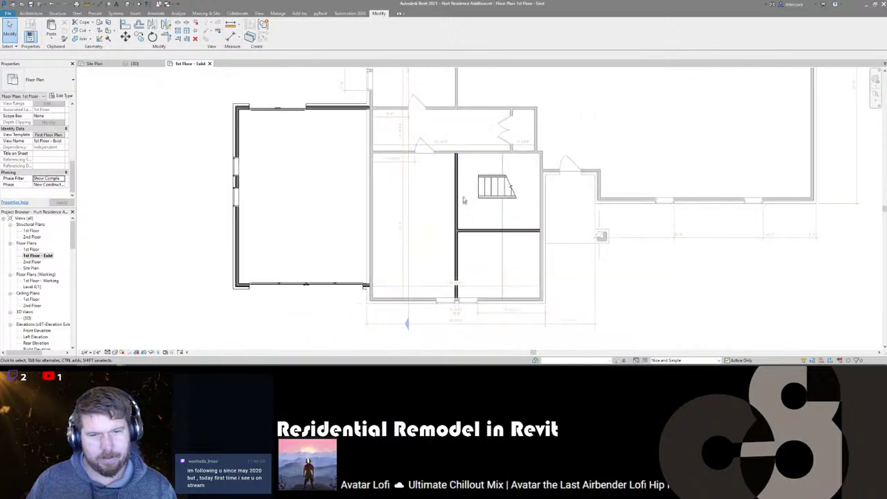
pyautogui.scroll(1, 450, 231)
pyautogui.scroll(1, 450, 231)
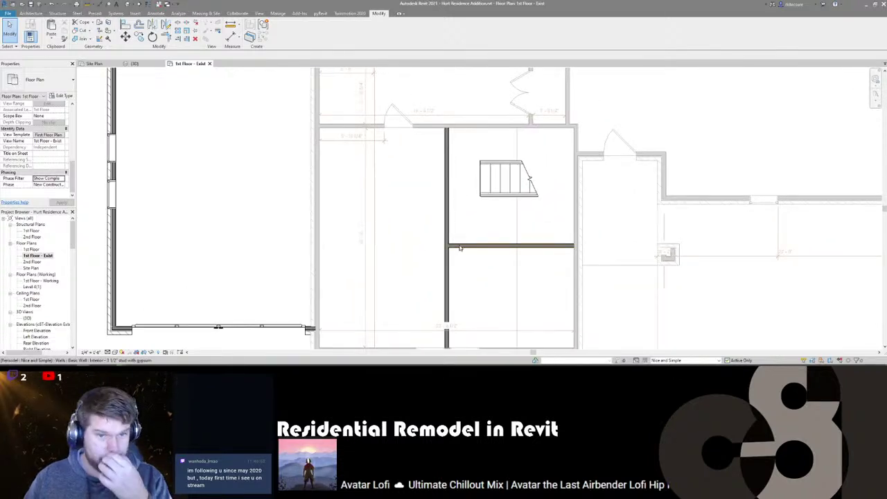
pyautogui.moveTo(465, 268); pyautogui.dragTo(447, 223, button='middle')
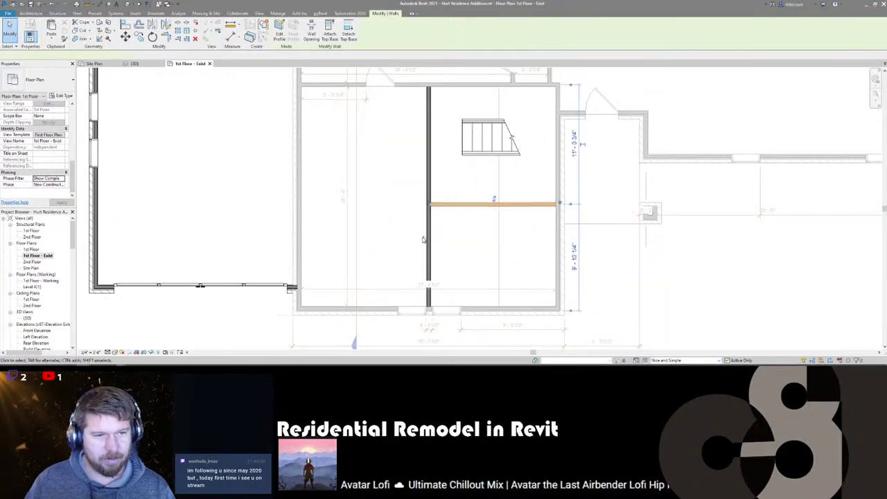
pyautogui.moveTo(345, 199); pyautogui.dragTo(362, 229, button='middle')
# - Place an aligned width dimension across the garage room, then pick the left room's inner wall
pyautogui.press('d')
pyautogui.press('i')
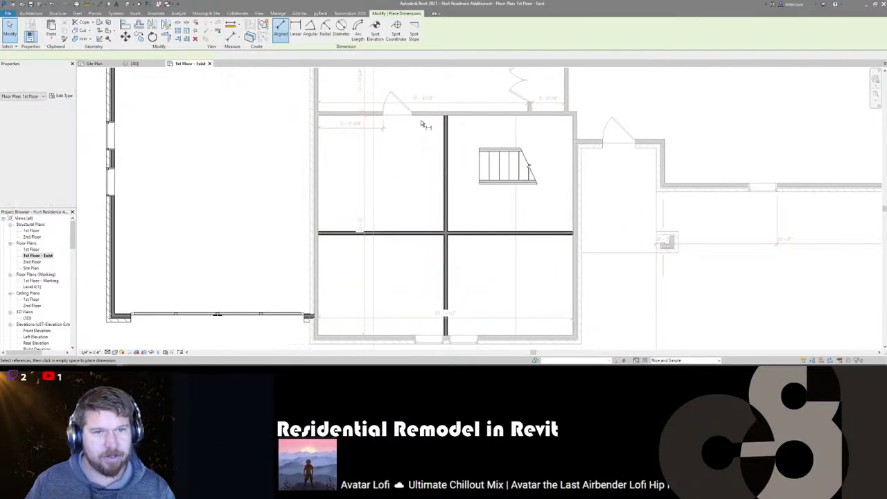
pyautogui.scroll(1, 408, 282)
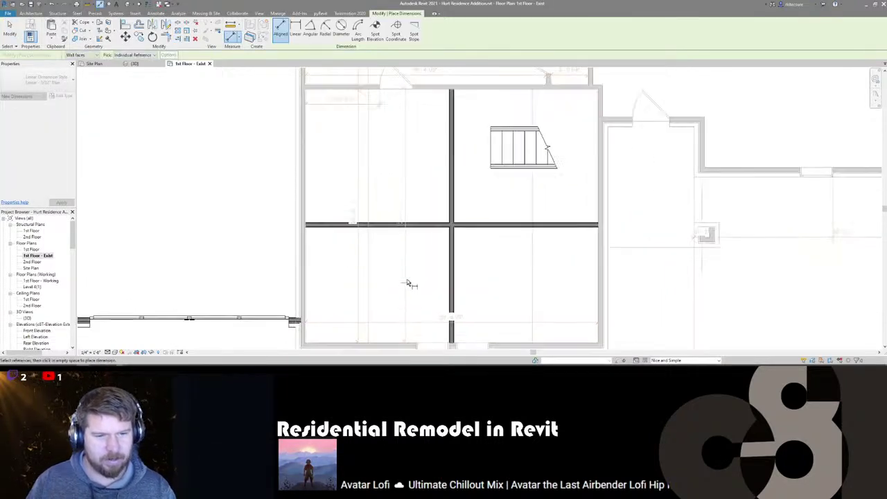
pyautogui.click(310, 201)
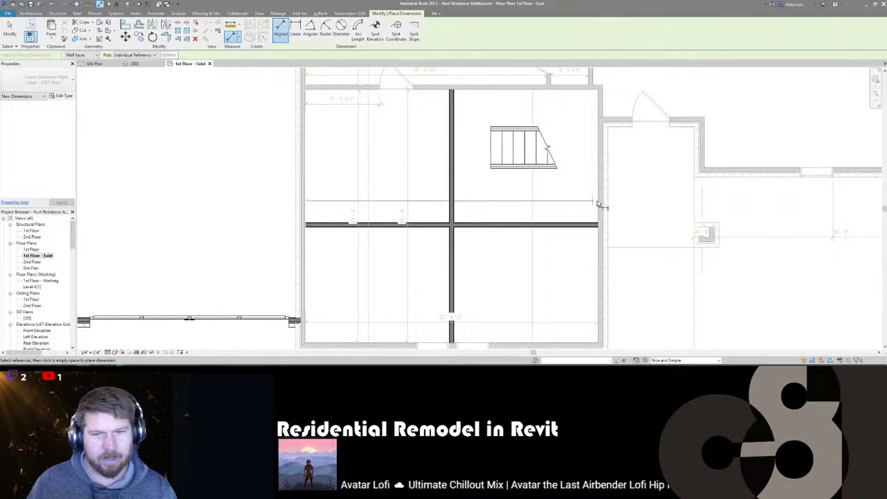
pyautogui.click(598, 205)
pyautogui.moveTo(292, 234); pyautogui.dragTo(368, 221, button='middle')
pyautogui.scroll(-2, 368, 221)
pyautogui.click(367, 221)
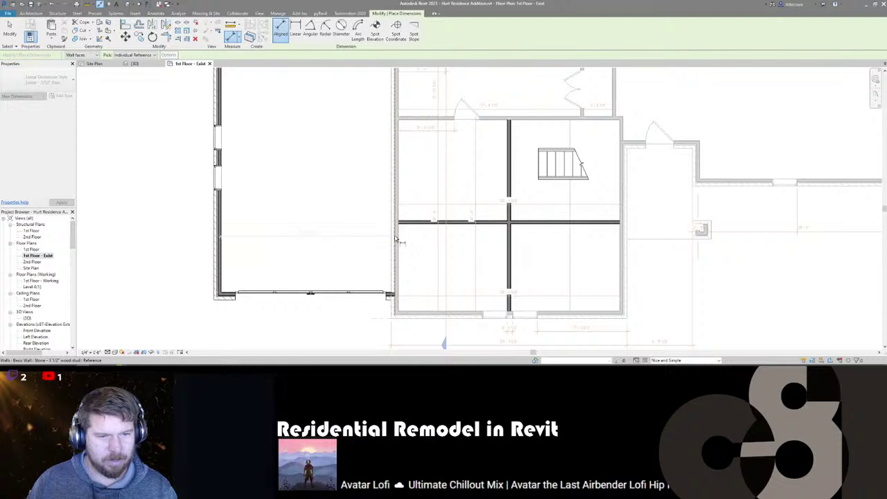
pyautogui.moveTo(318, 208); pyautogui.dragTo(336, 231, button='middle')
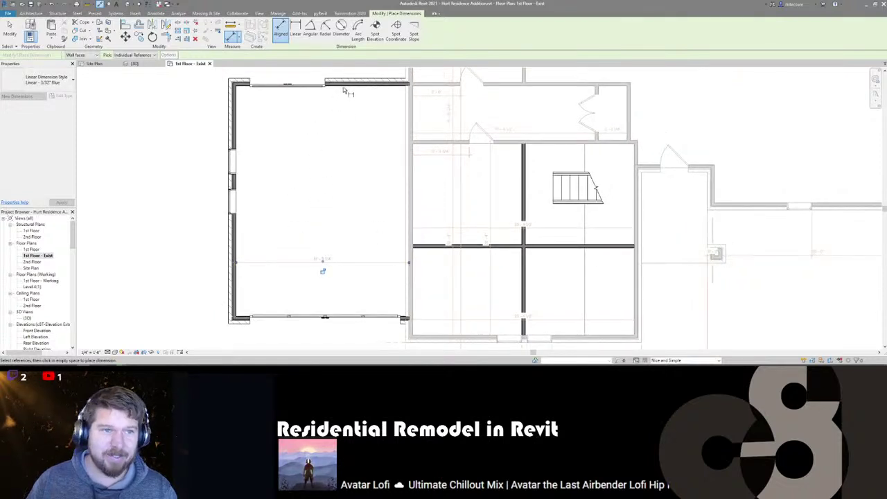
pyautogui.click(251, 290)
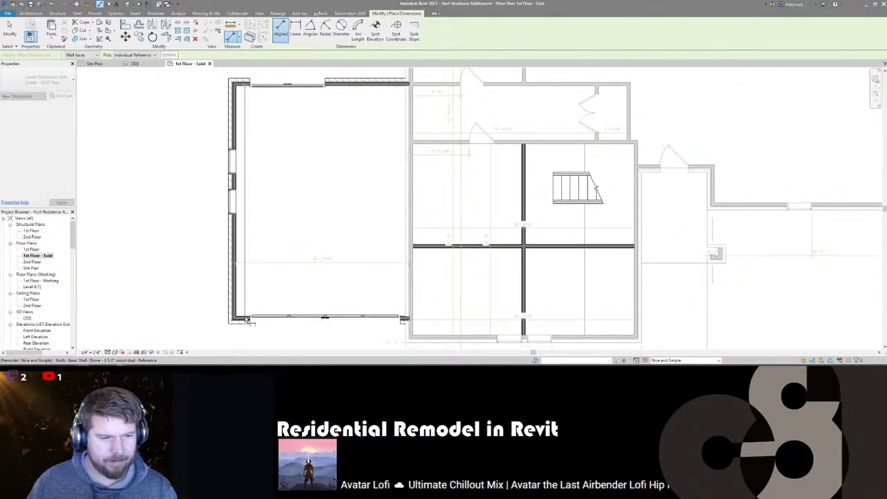
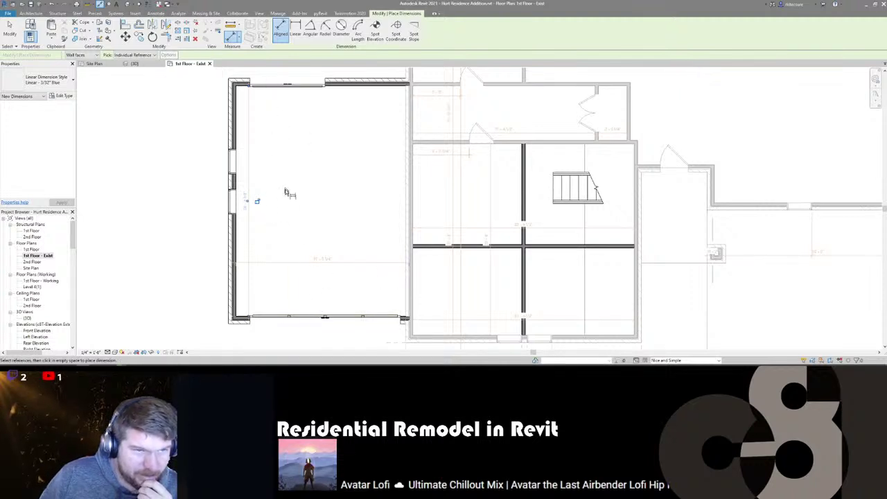
# - Review the dimensioned plan, then frame the garage in the Site Plan view
pyautogui.scroll(1, 280, 203)
pyautogui.scroll(1, 280, 237)
pyautogui.scroll(-2, 277, 238)
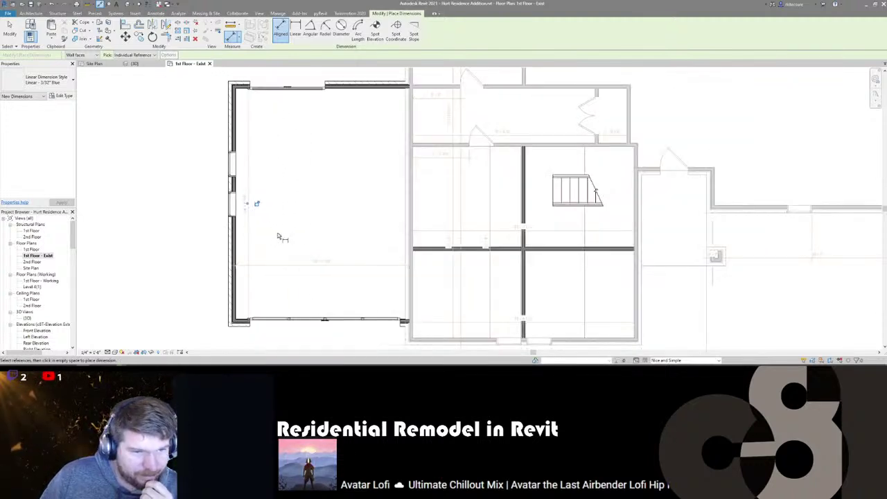
pyautogui.moveTo(293, 205); pyautogui.dragTo(279, 210, button='middle')
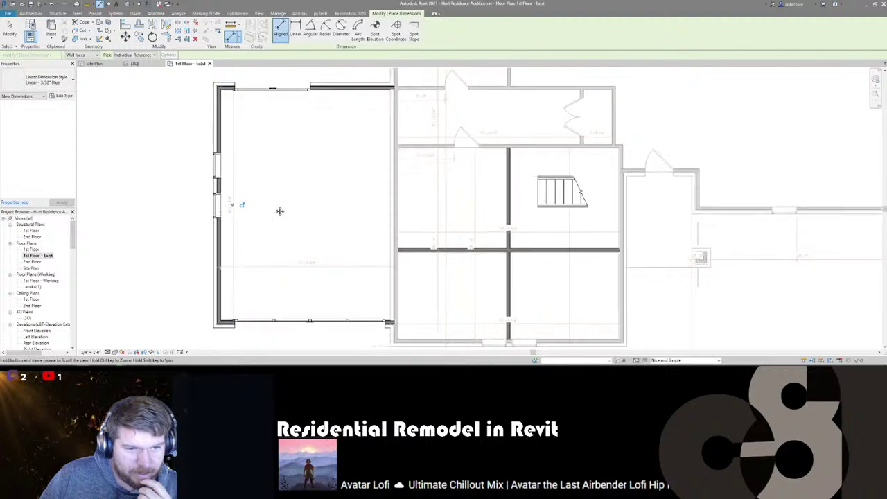
pyautogui.scroll(-2, 277, 215)
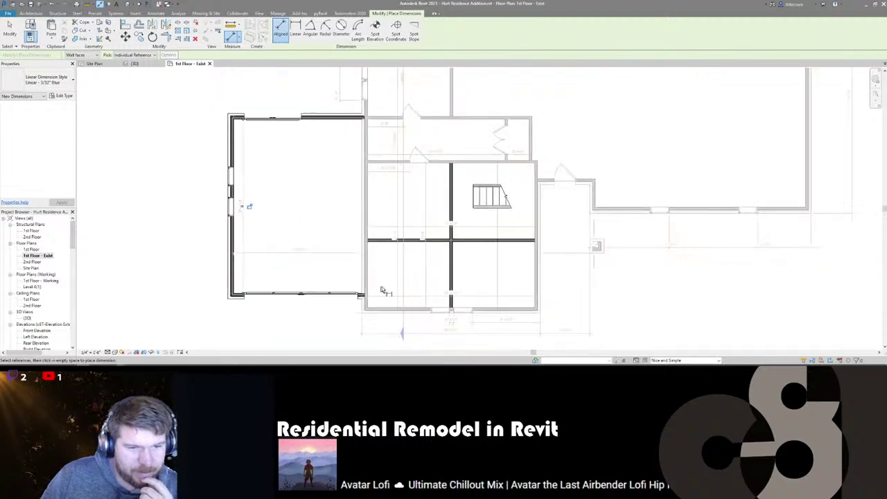
pyautogui.click(95, 63)
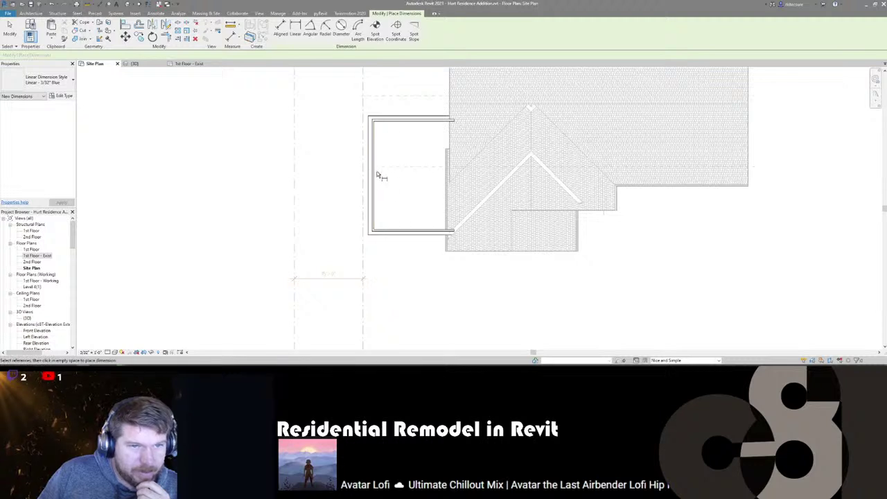
pyautogui.moveTo(376, 190); pyautogui.dragTo(379, 216, button='middle')
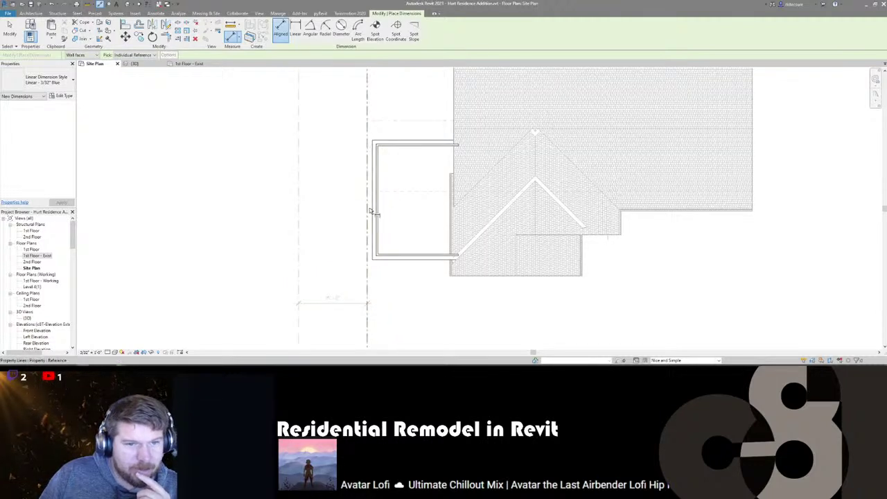
# - Return to 1st Floor - Exist and exit the Aligned Dimension tool
pyautogui.click(186, 63)
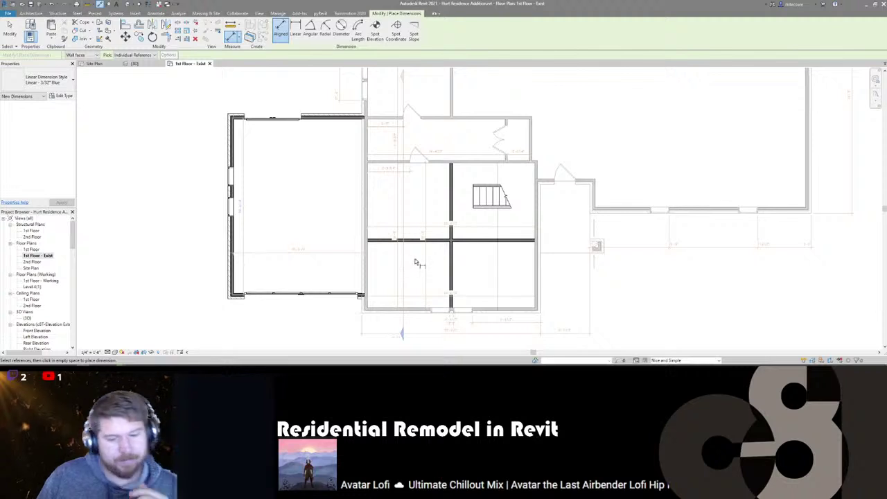
pyautogui.moveTo(415, 259); pyautogui.dragTo(424, 260, button='middle')
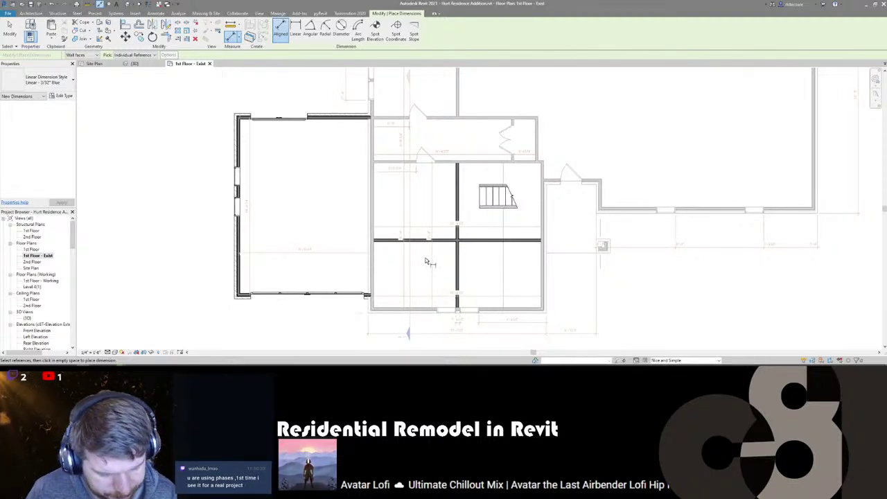
pyautogui.press('Escape')
pyautogui.press('Escape')
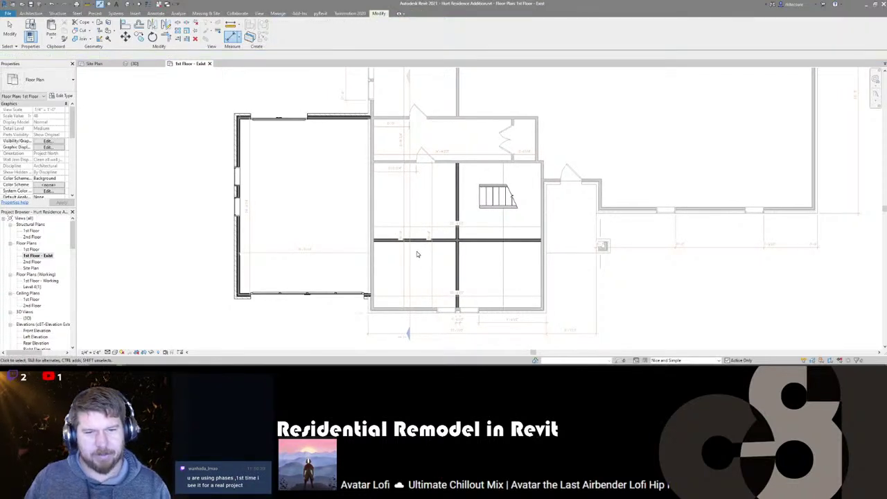
# - Switch to the {3D} view and display the Main Model design option
pyautogui.scroll(-1, 418, 252)
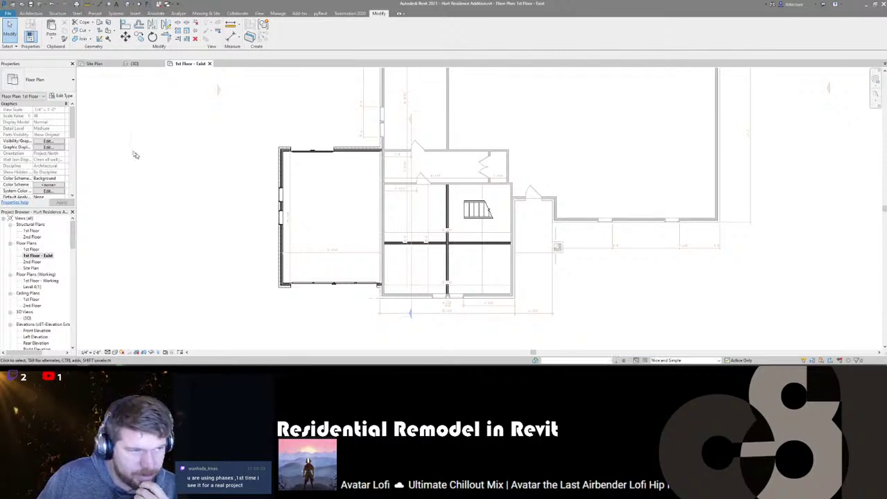
pyautogui.scroll(-5, 12, 180)
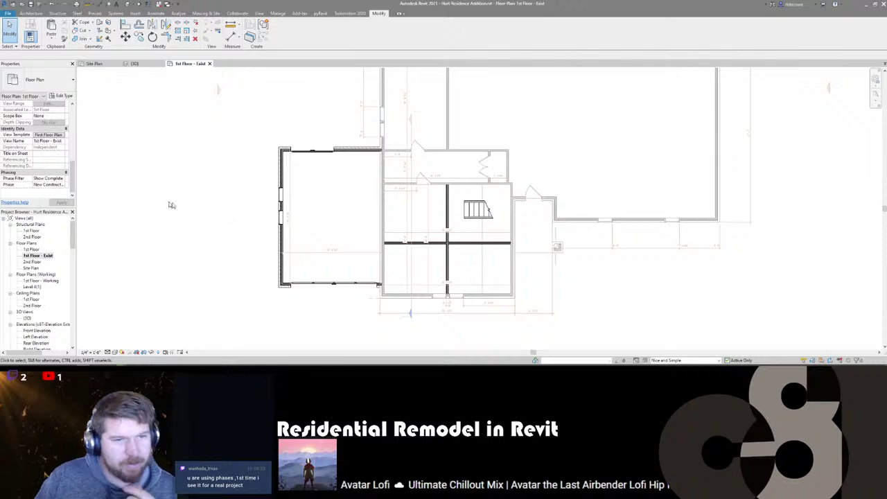
pyautogui.moveTo(327, 227); pyautogui.dragTo(317, 228, button='middle')
pyautogui.hotkey('ctrl', 'shift', 'Tab')
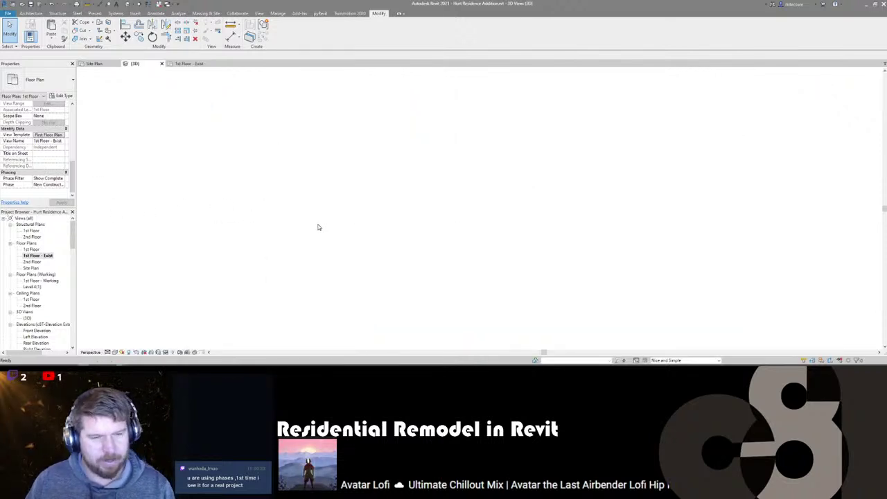
pyautogui.scroll(-3, 319, 228)
pyautogui.keyDown('shift'); pyautogui.moveTo(440, 264); pyautogui.dragTo(433, 226, button='middle'); pyautogui.keyUp('shift')
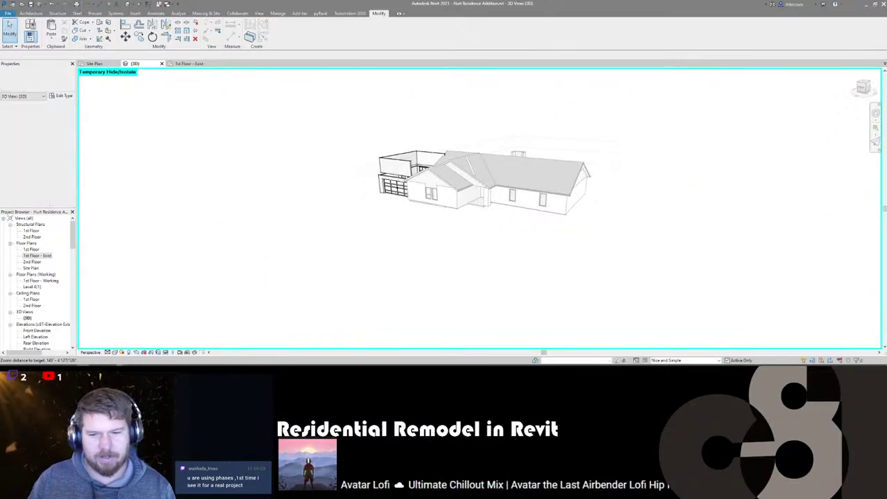
pyautogui.click(683, 359)
pyautogui.click(670, 342)
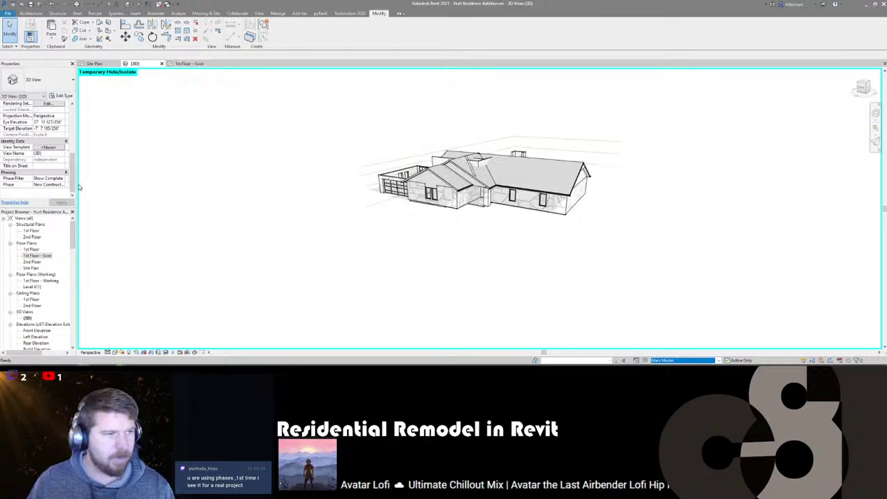
# - Set the 3D view's phase to Existing and orbit to inspect the existing house
pyautogui.click(48, 184)
pyautogui.click(46, 195)
pyautogui.click(62, 202)
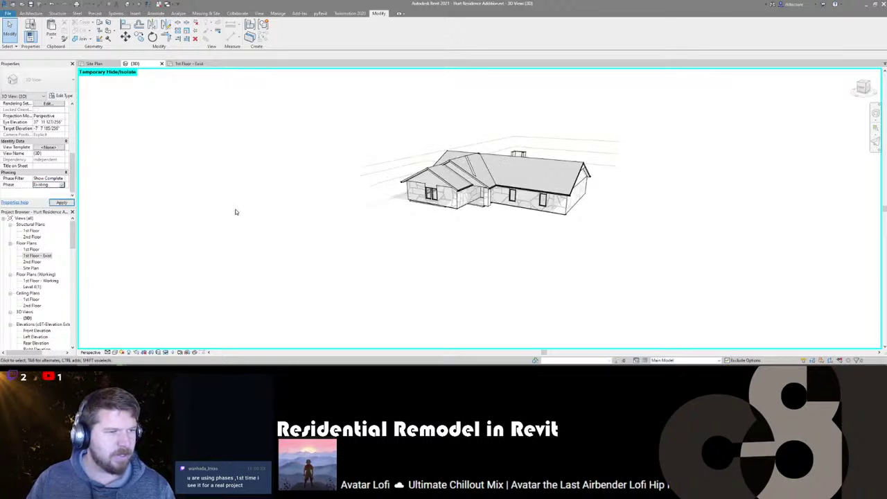
pyautogui.keyDown('shift'); pyautogui.moveTo(388, 271); pyautogui.dragTo(438, 239, button='middle'); pyautogui.keyUp('shift')
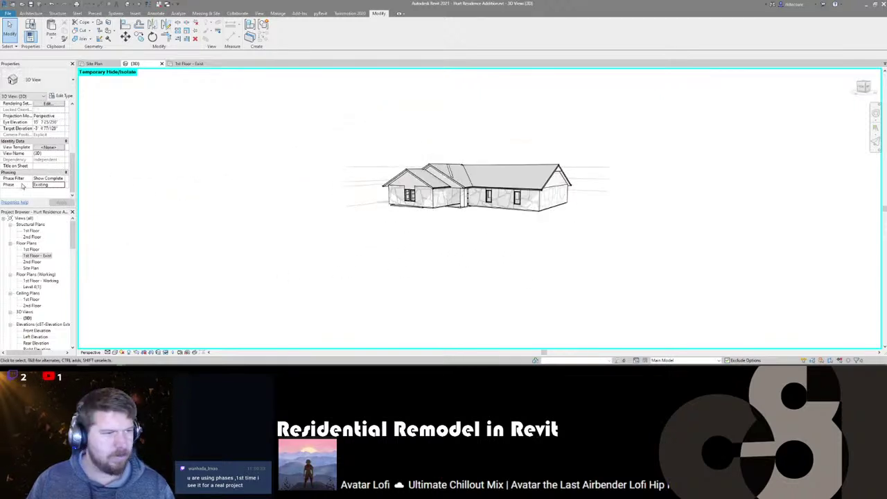
# - Return the phase to New Construction and keep Main Model as the displayed option
pyautogui.click(61, 185)
pyautogui.click(54, 198)
pyautogui.keyDown('shift'); pyautogui.moveTo(383, 257); pyautogui.dragTo(499, 257, button='middle'); pyautogui.keyUp('shift')
pyautogui.scroll(2, 519, 277)
pyautogui.click(674, 361)
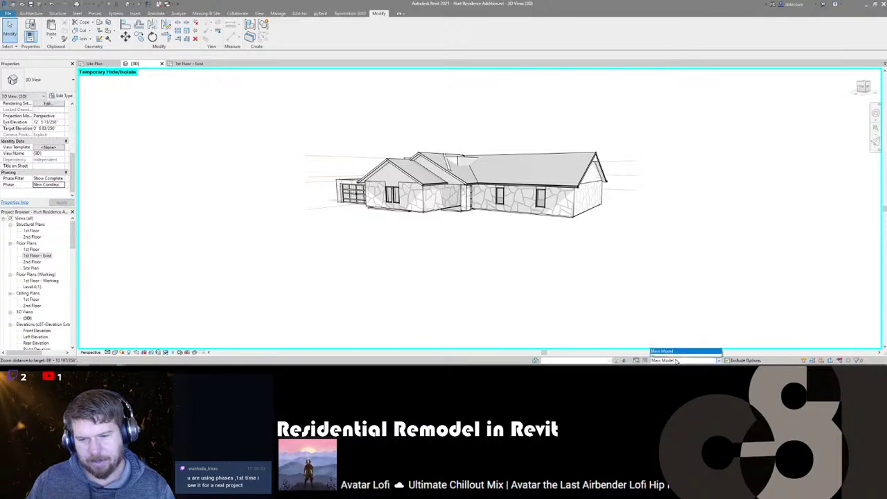
pyautogui.click(542, 307)
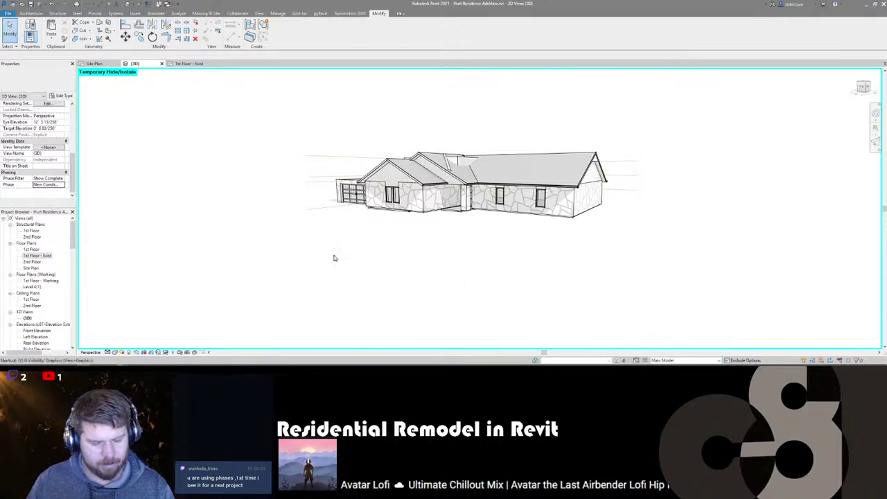
# - In the 3D view's VG Design Options, set Remodel to Nice and Simple
pyautogui.press('v')
pyautogui.press('v')
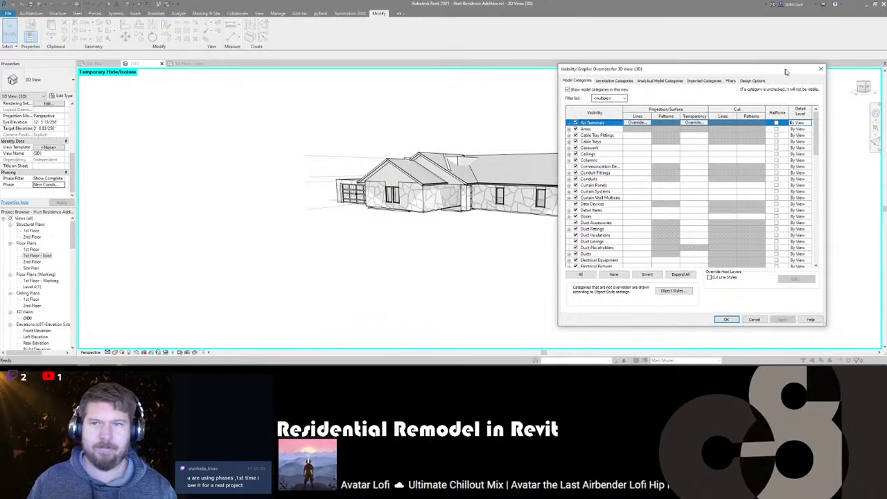
pyautogui.click(752, 81)
pyautogui.click(758, 101)
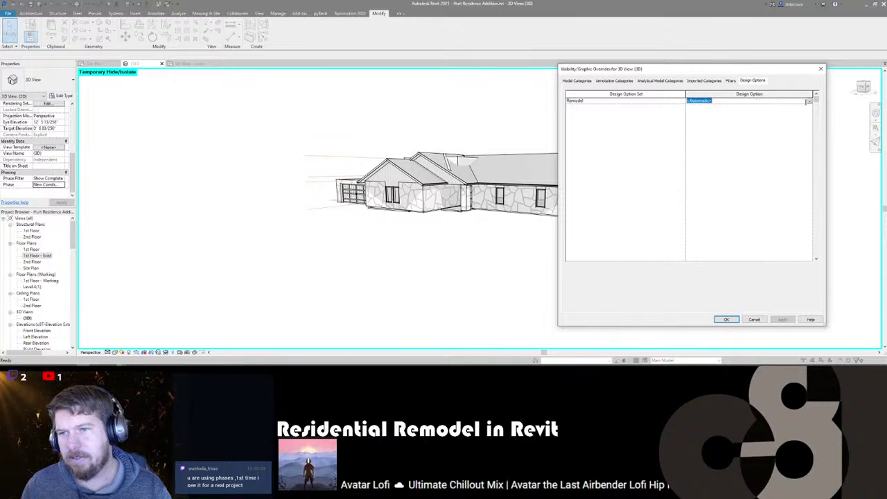
pyautogui.click(808, 101)
pyautogui.click(717, 113)
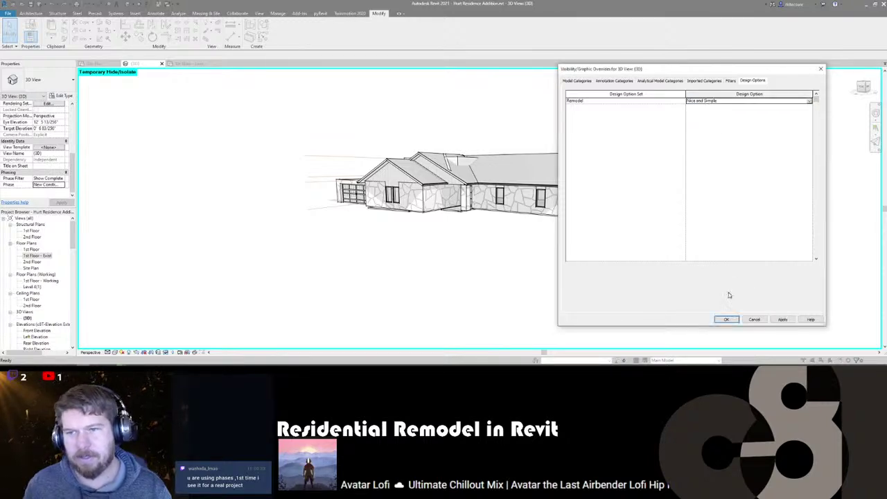
pyautogui.click(727, 319)
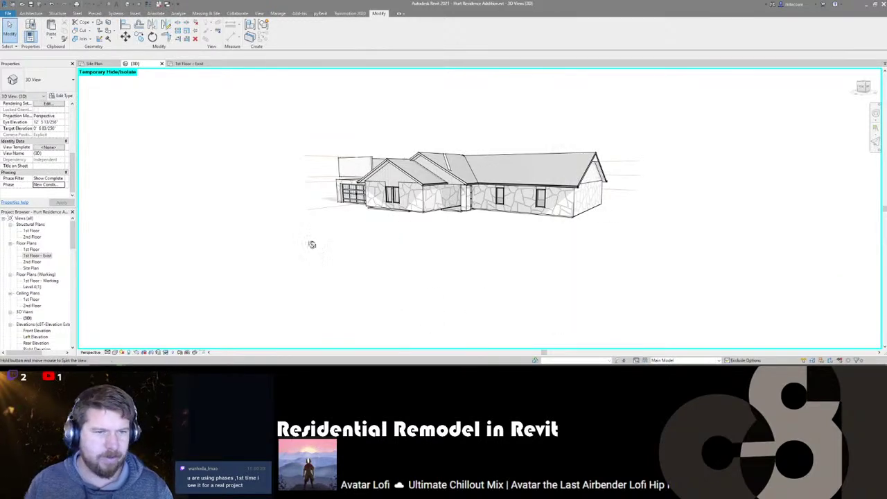
# - Orbit to view the garage addition, then select Level 4(1) in the Project Browser
pyautogui.keyDown('shift'); pyautogui.moveTo(311, 246); pyautogui.dragTo(272, 195, button='middle'); pyautogui.keyUp('shift')
pyautogui.scroll(-2, 536, 223)
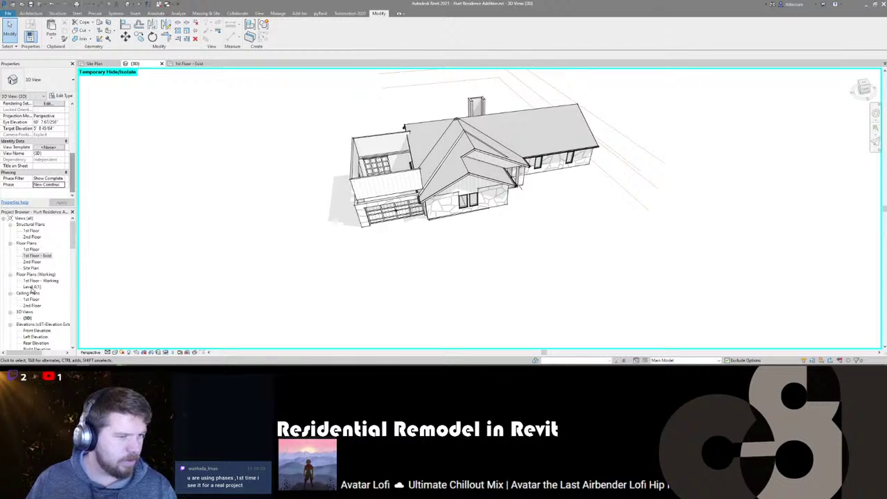
pyautogui.click(31, 288)
pyautogui.scroll(-2, 32, 284)
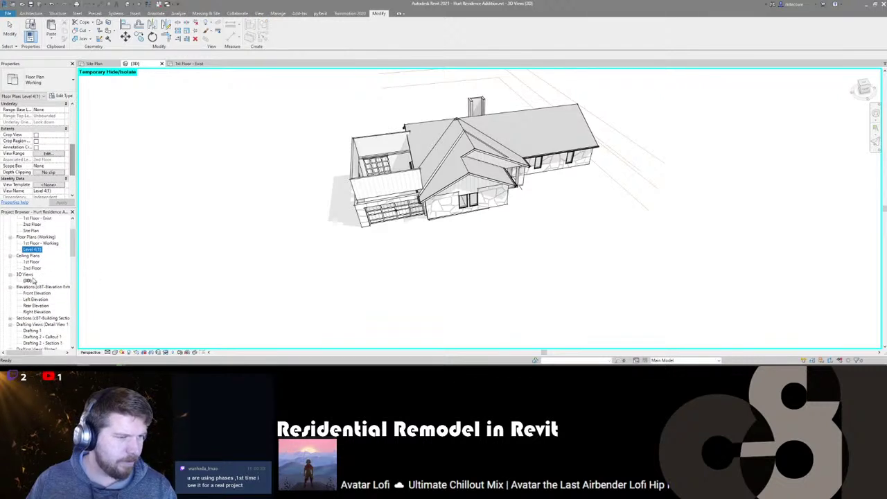
pyautogui.scroll(-2, 32, 277)
# - Open the Front Elevation and widen its crop region to include the garage
pyautogui.doubleClick(34, 256)
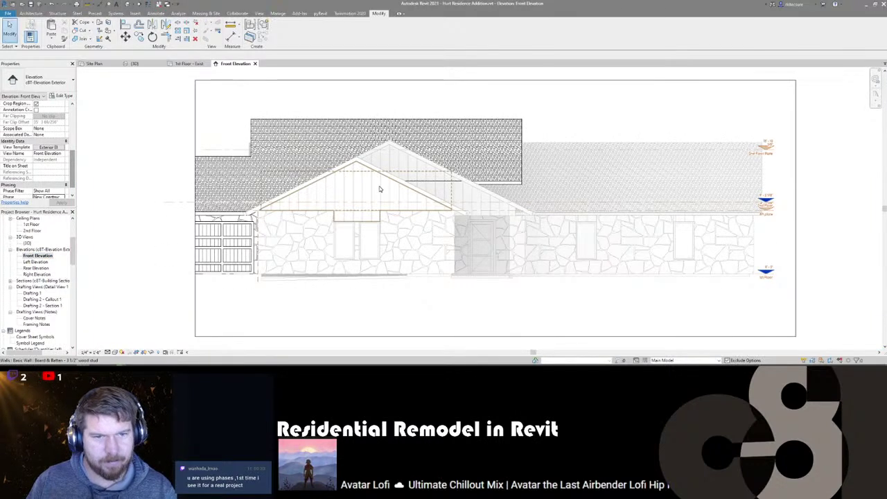
pyautogui.scroll(-2, 416, 194)
pyautogui.scroll(5, 610, 181)
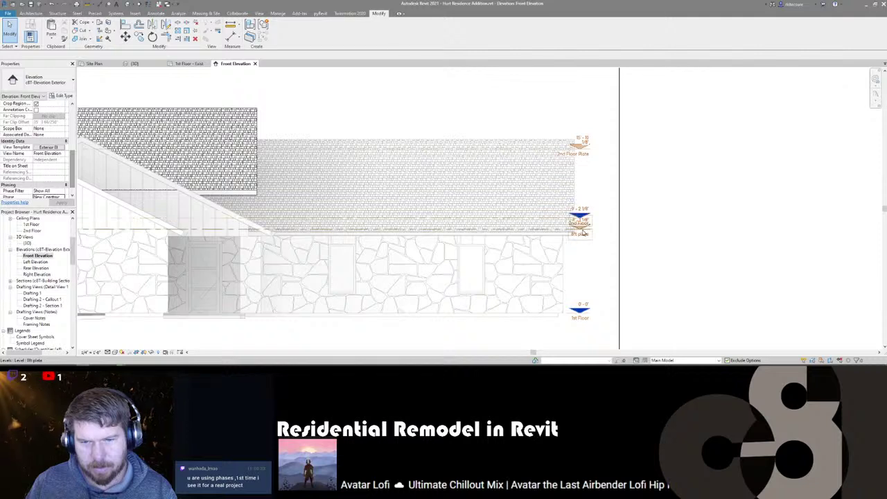
pyautogui.scroll(-3, 601, 187)
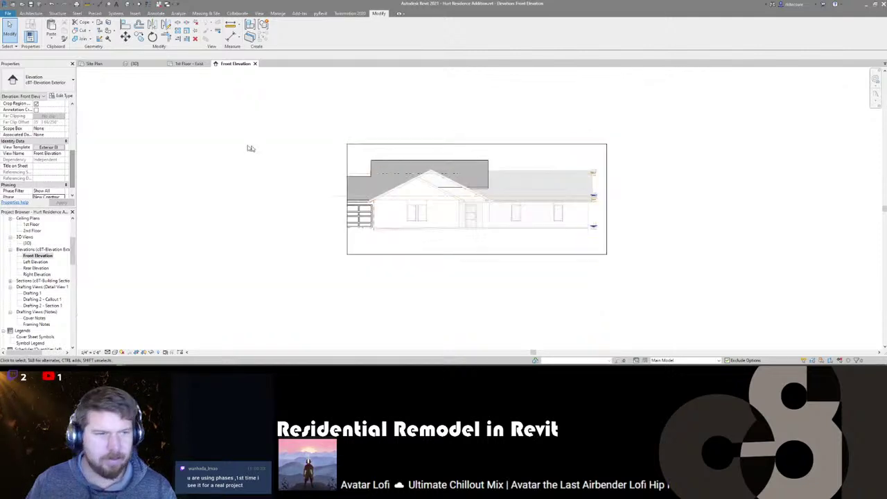
pyautogui.click(347, 152)
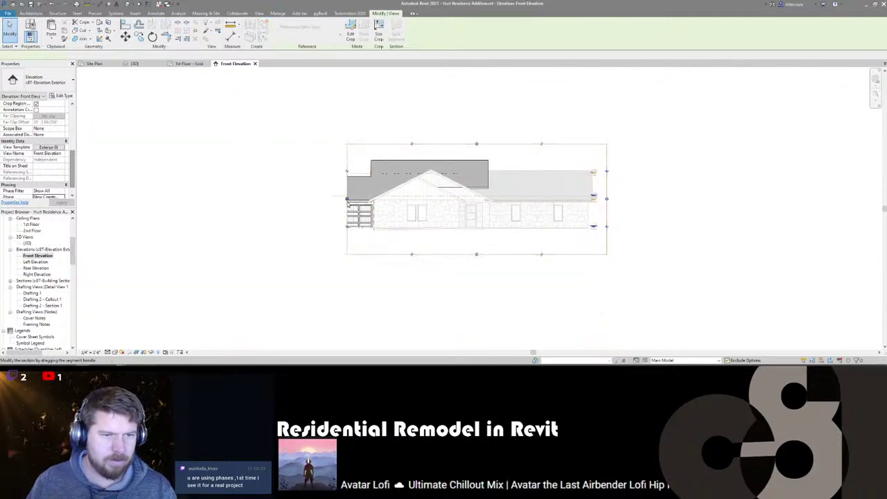
pyautogui.click(213, 199)
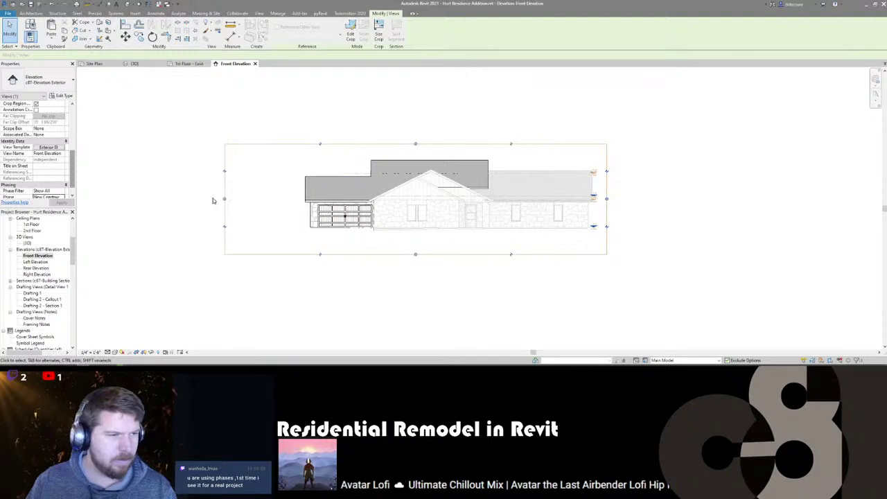
pyautogui.moveTo(224, 201); pyautogui.dragTo(267, 202)
pyautogui.click(511, 278)
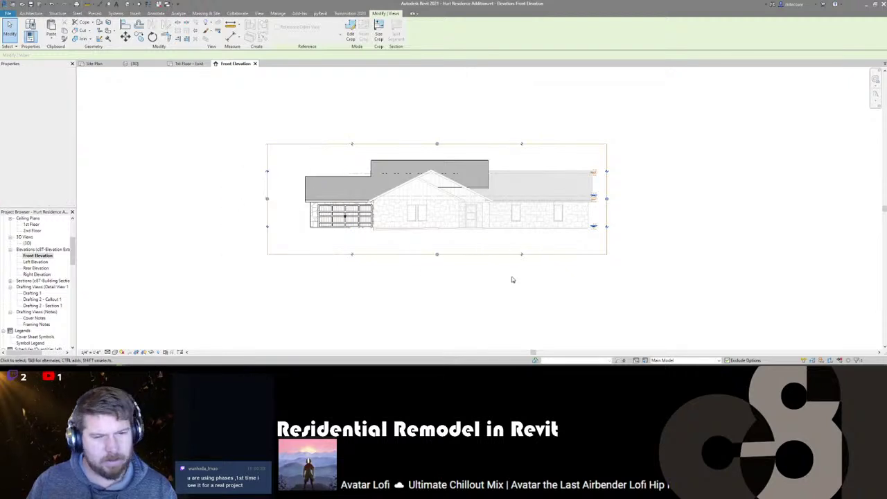
pyautogui.scroll(-1, 423, 284)
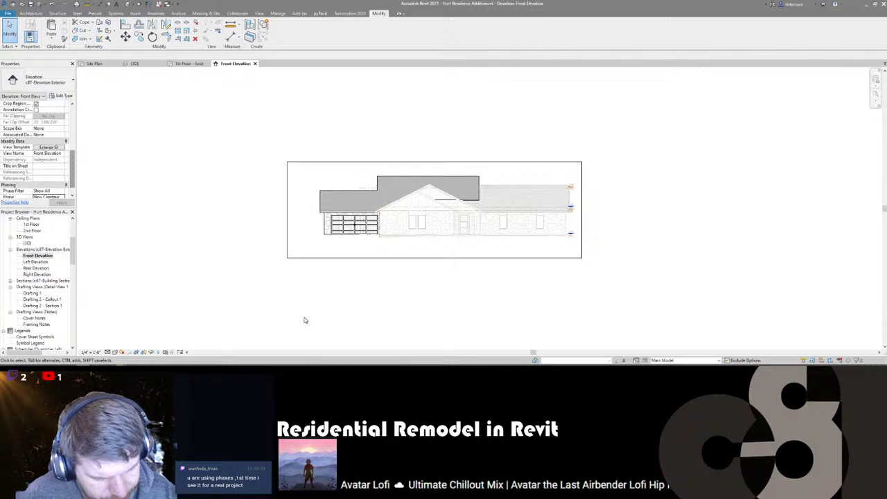
pyautogui.scroll(2, 430, 181)
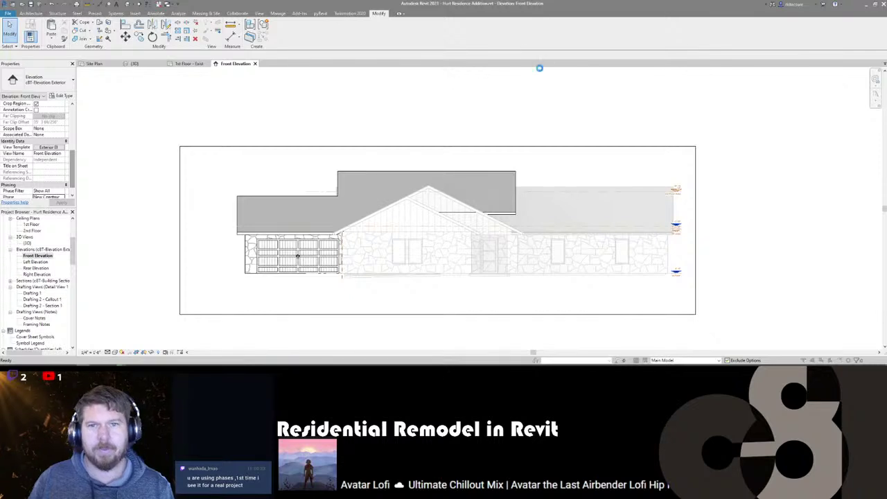
# - Leave VG unchanged and make Nice and Simple the active design option
pyautogui.click(756, 81)
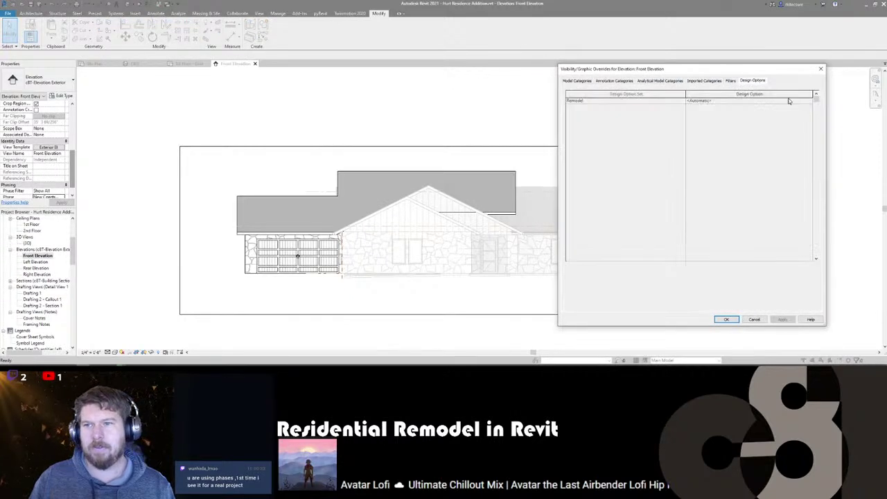
pyautogui.click(754, 319)
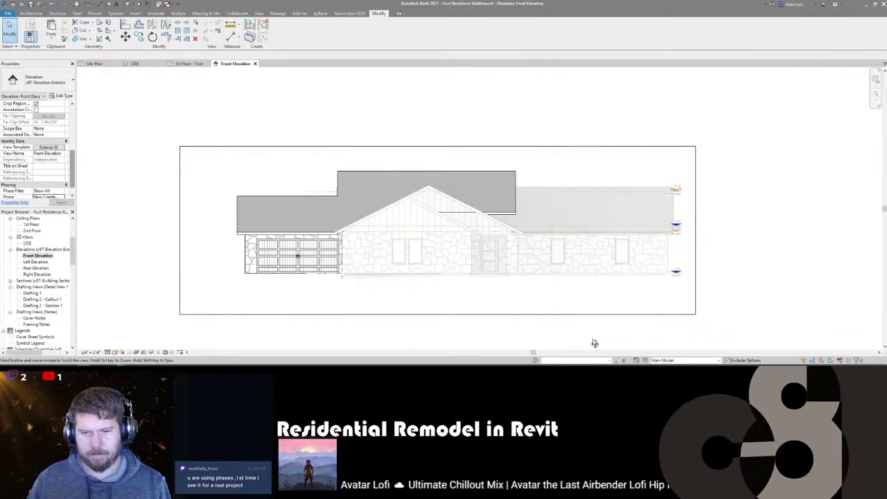
pyautogui.click(671, 360)
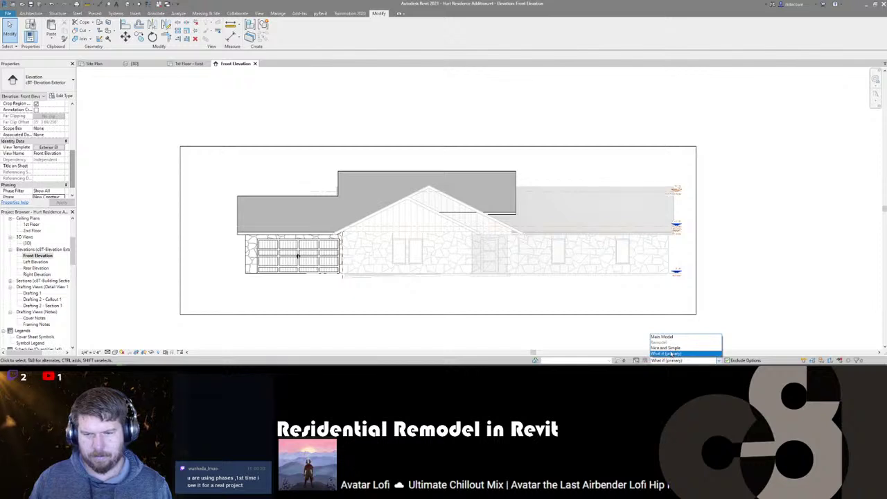
pyautogui.click(668, 348)
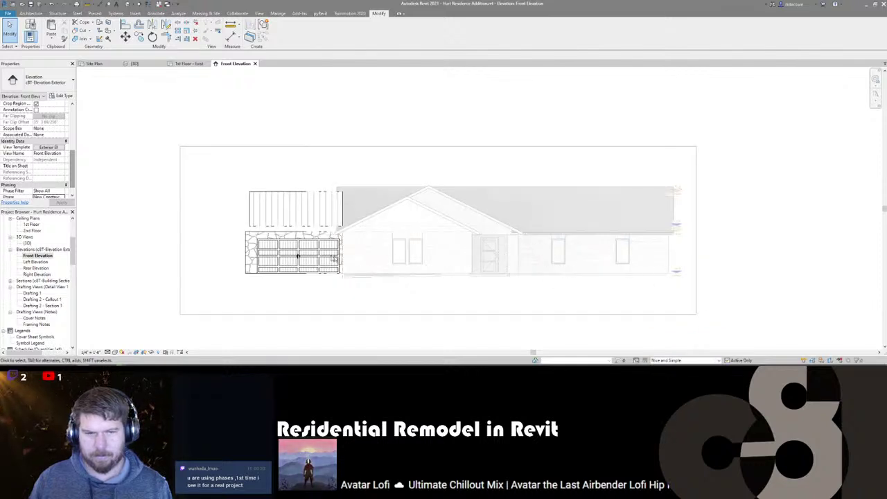
pyautogui.scroll(4, 35, 255)
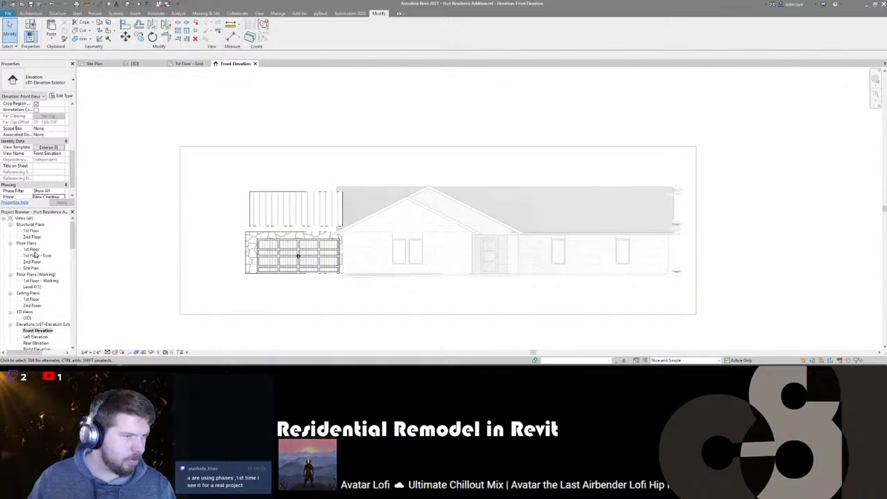
# - Open the Level 4(1) plan and rename the view '2nd Floor - Working'
pyautogui.doubleClick(31, 287)
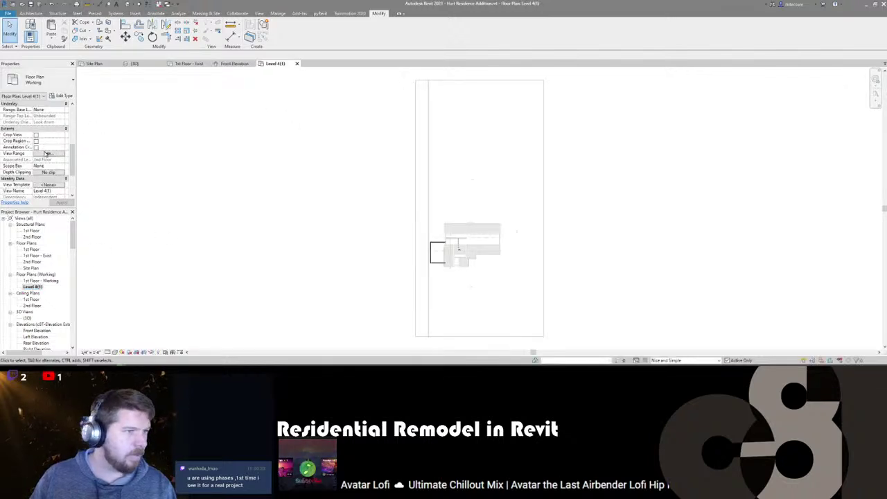
pyautogui.scroll(4, 45, 155)
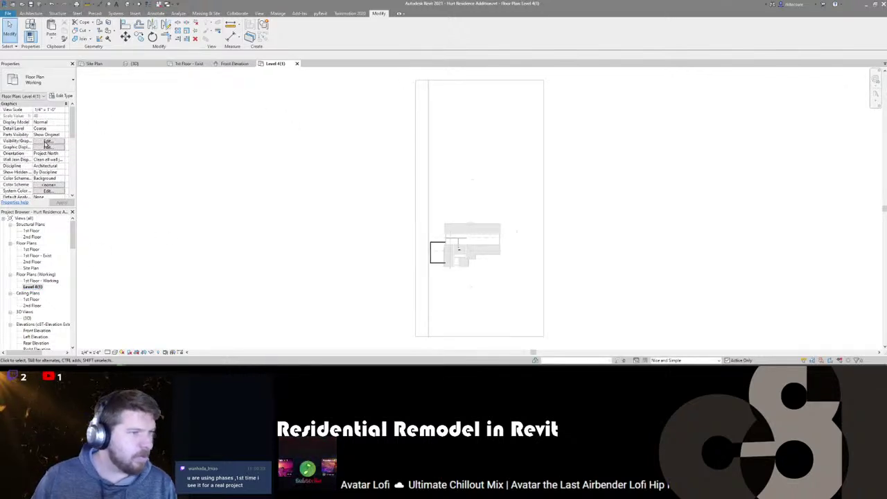
pyautogui.scroll(-8, 21, 169)
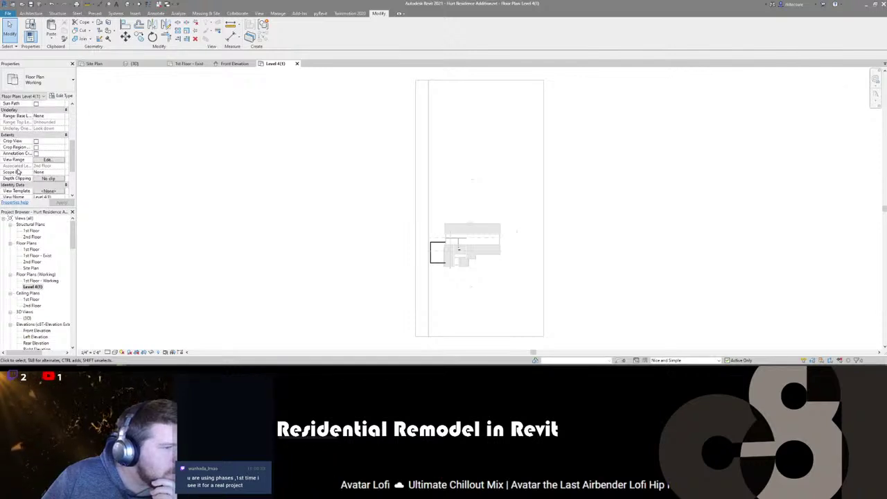
pyautogui.click(36, 287)
pyautogui.click(33, 287)
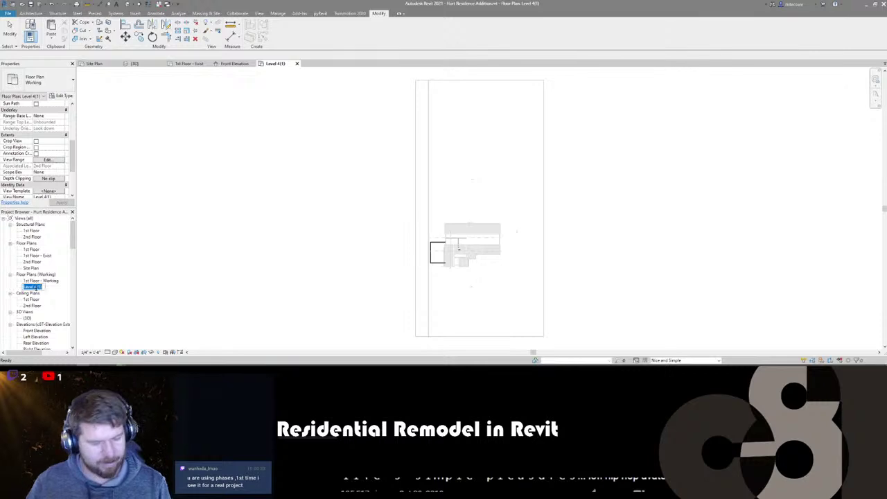
pyautogui.write('2nd Floor - Working')
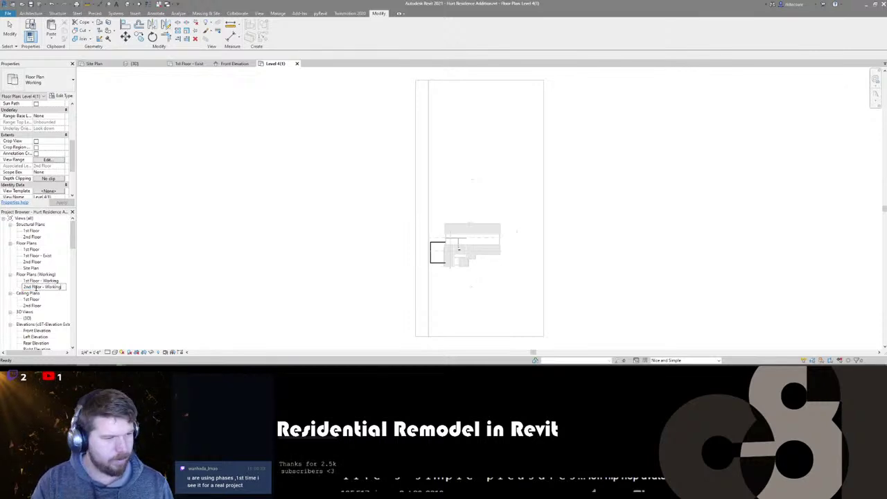
pyautogui.press('Return')
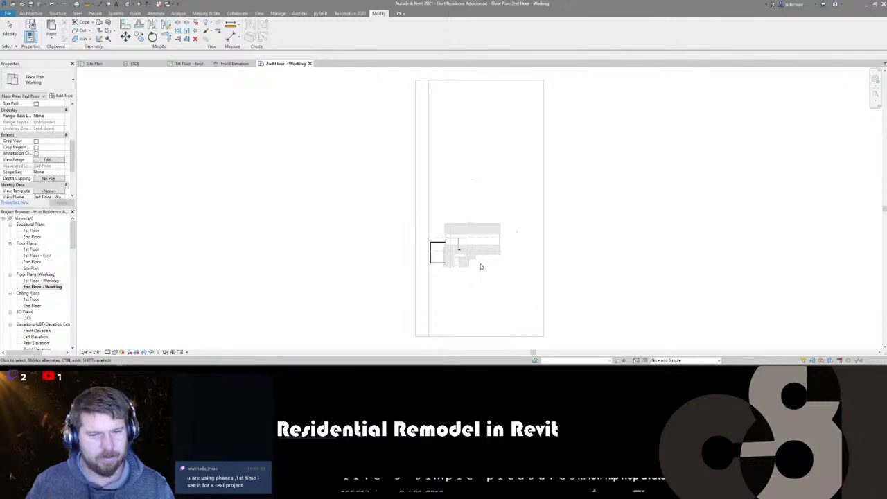
pyautogui.scroll(3, 479, 263)
pyautogui.scroll(4, 414, 240)
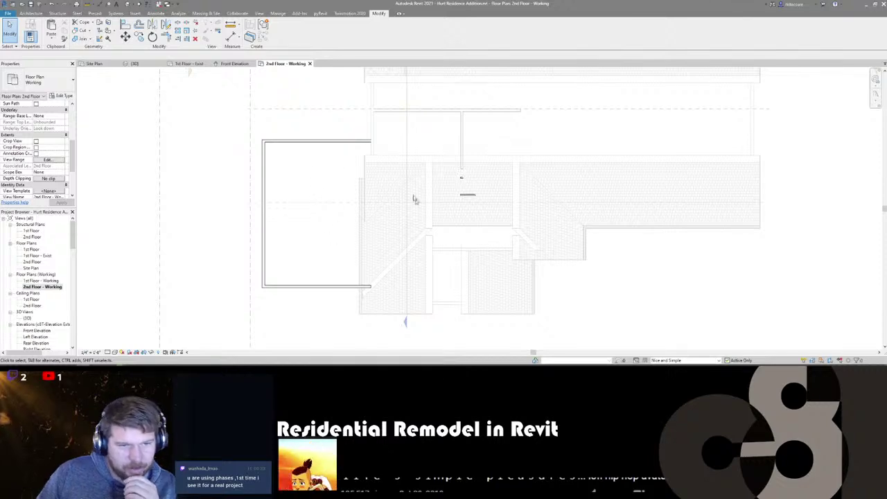
pyautogui.scroll(1, 350, 230)
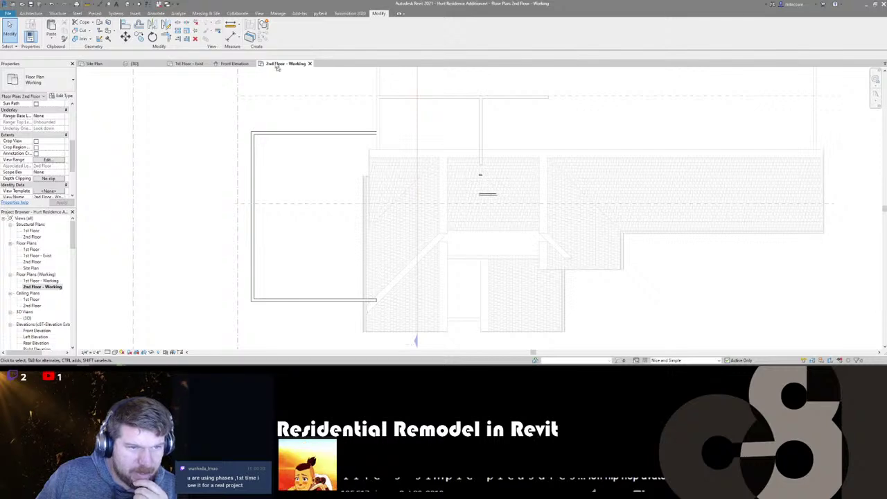
# - Return to the 1st Floor - Exist plan and make Main Model the active design option
pyautogui.click(189, 64)
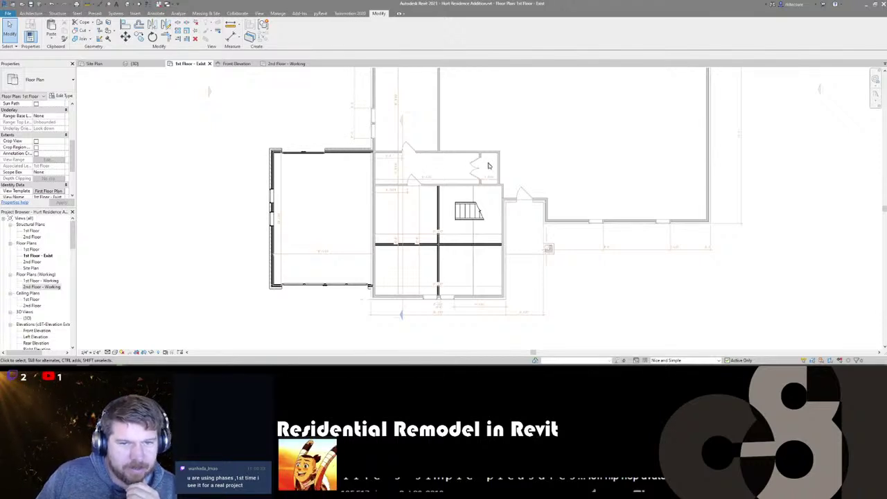
pyautogui.scroll(4, 486, 157)
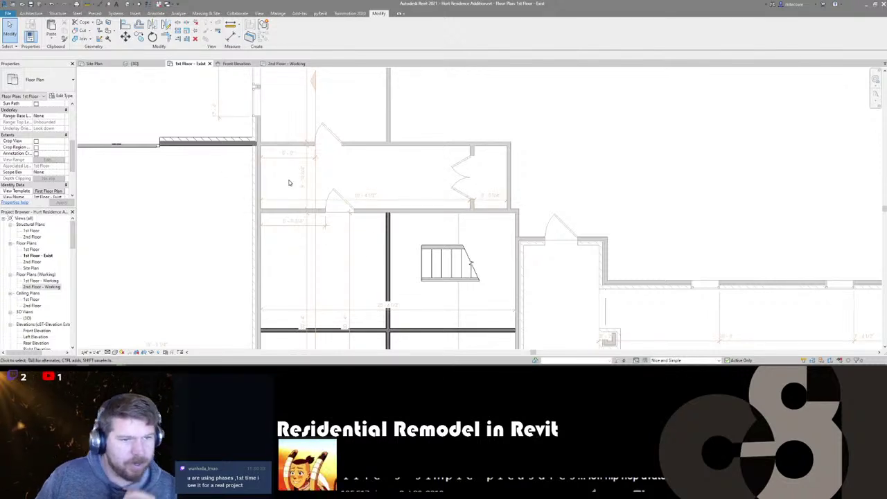
pyautogui.moveTo(290, 182); pyautogui.dragTo(317, 164, button='middle')
pyautogui.click(668, 361)
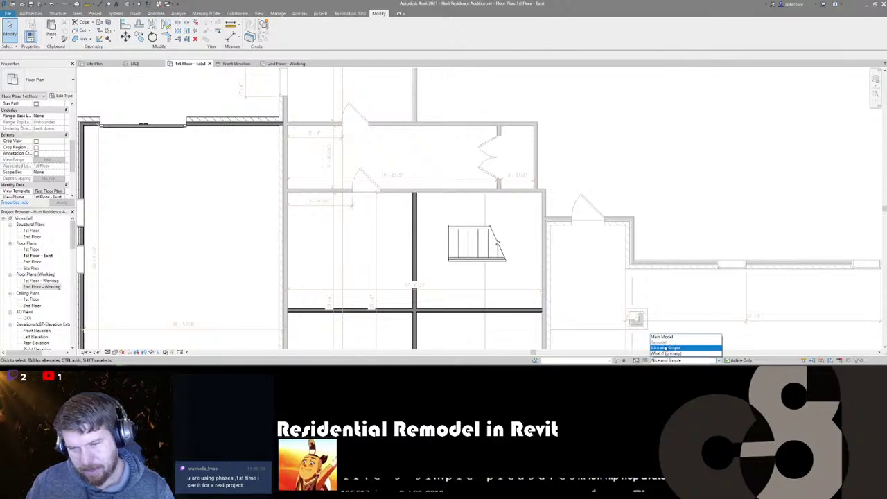
pyautogui.click(666, 338)
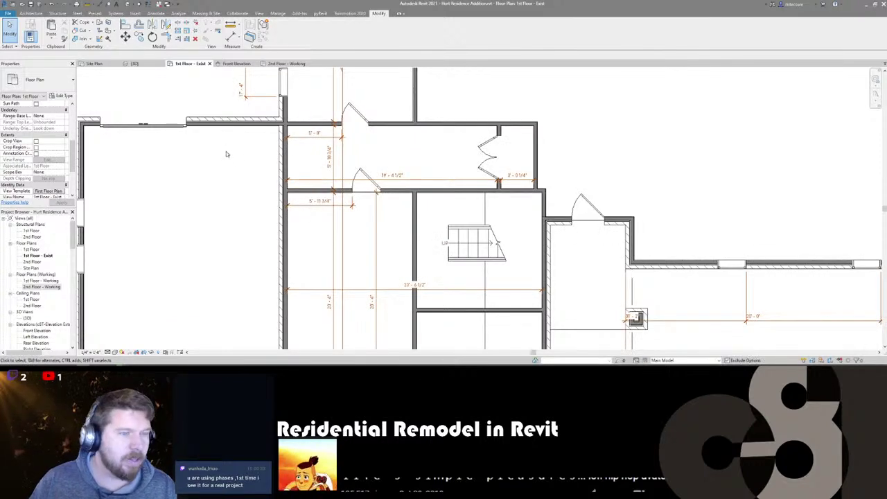
# - Check the plan's Visibility/Graphics settings and close them unchanged
pyautogui.press('v')
pyautogui.press('g')
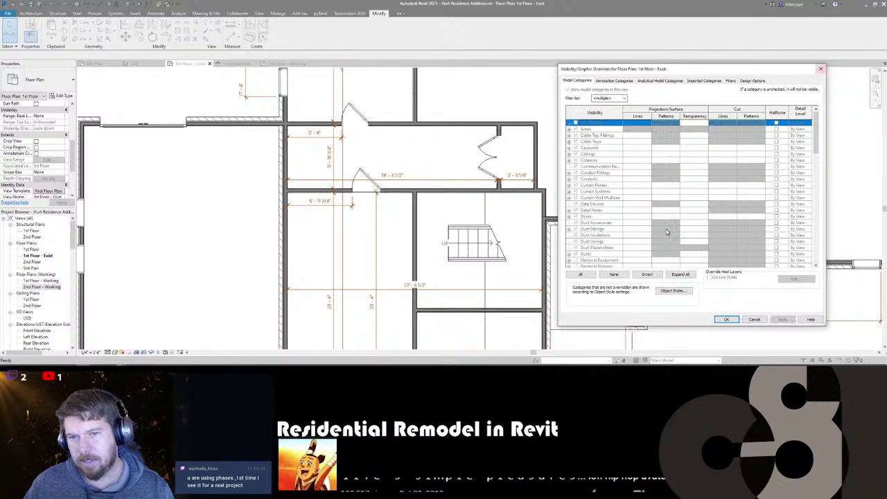
pyautogui.click(820, 68)
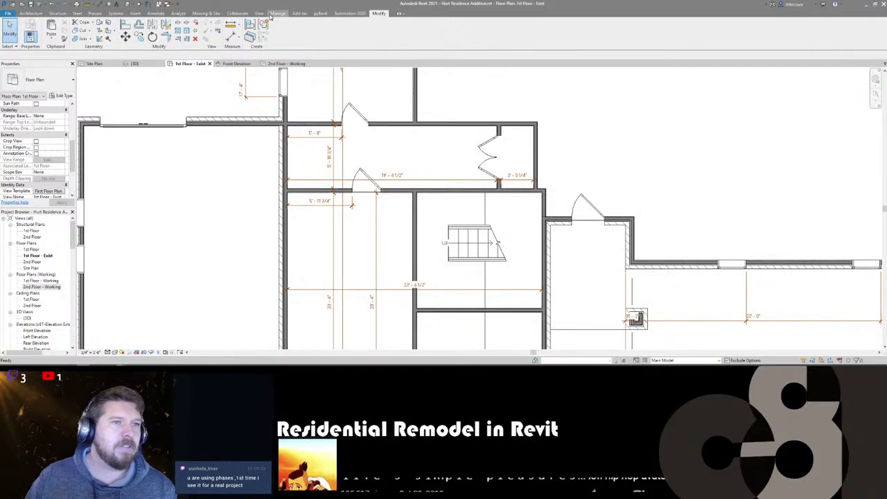
pyautogui.click(273, 14)
# - Start Place Component (CM) and browse the family library to load a family
pyautogui.press('c')
pyautogui.press('m')
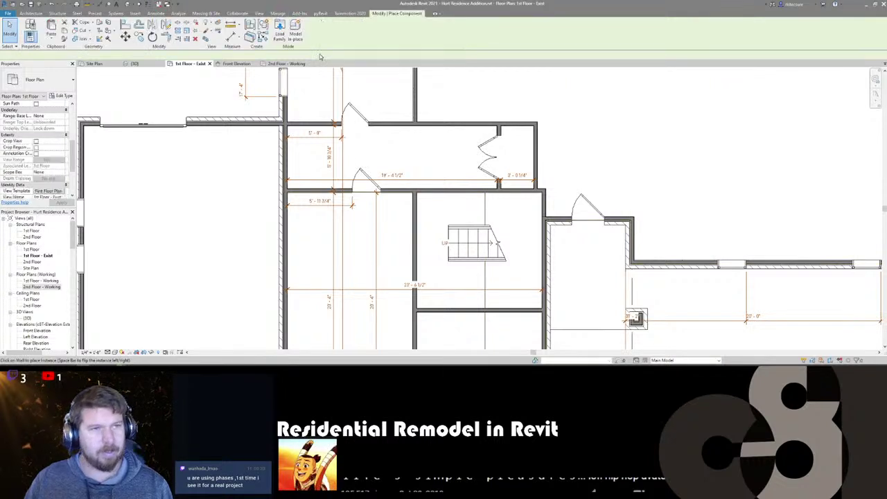
pyautogui.click(280, 31)
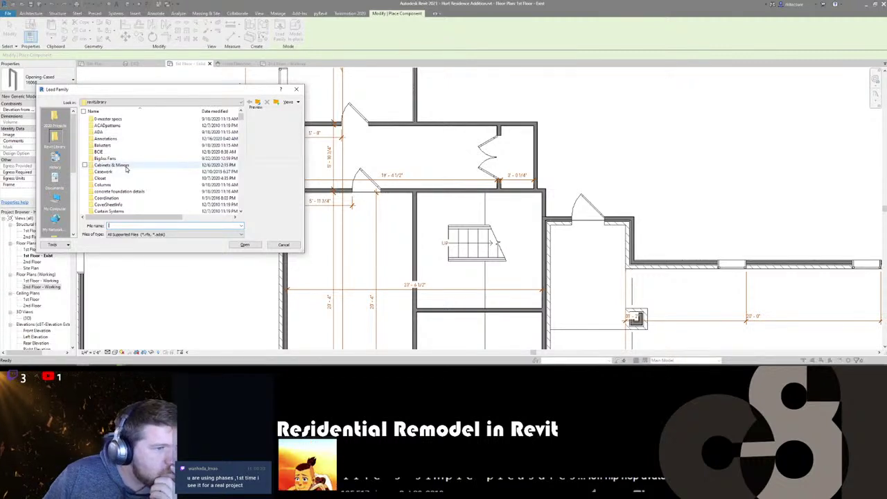
pyautogui.scroll(-10, 126, 167)
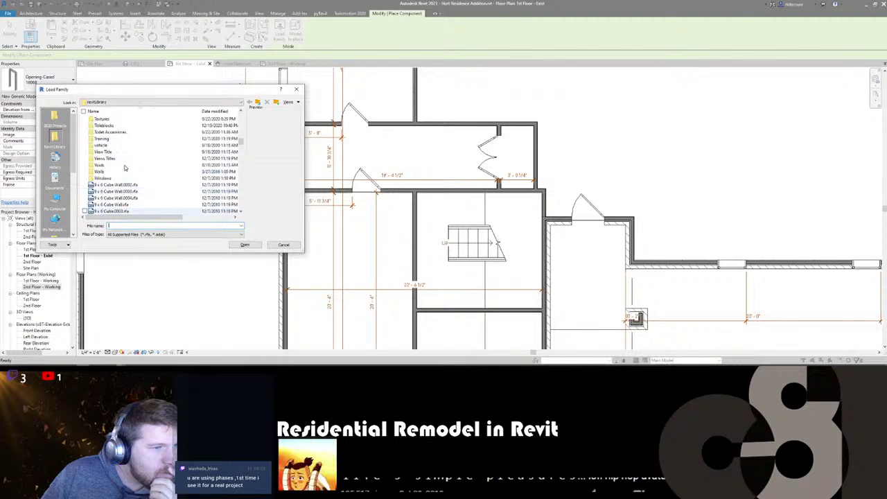
pyautogui.scroll(8, 124, 168)
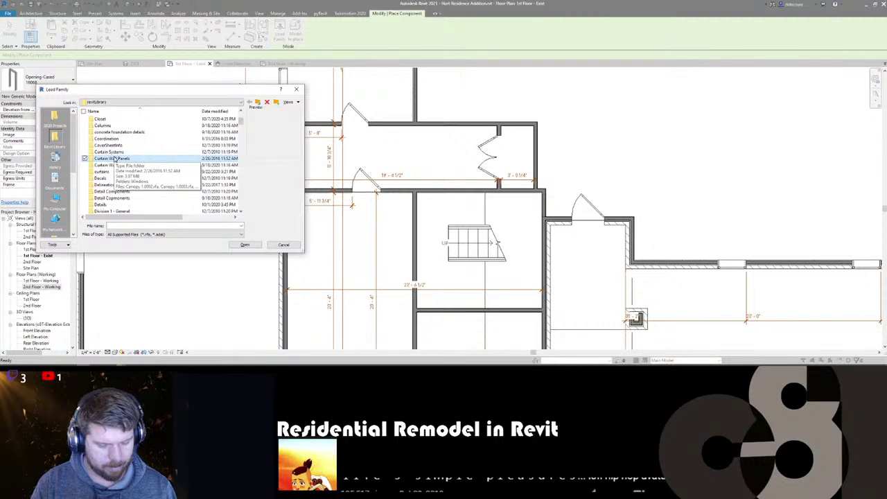
pyautogui.scroll(-10, 114, 158)
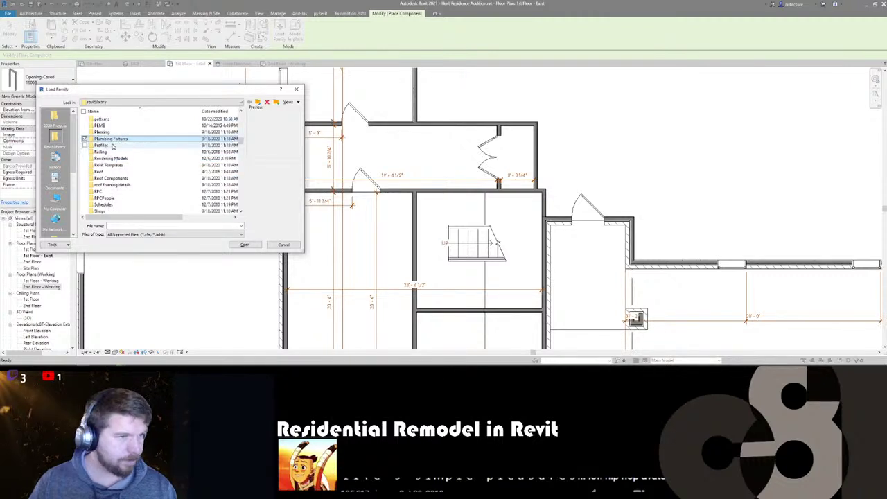
# - Load Water Heater.rfa from Plumbing Fixtures and place it against the closet wall
pyautogui.doubleClick(112, 138)
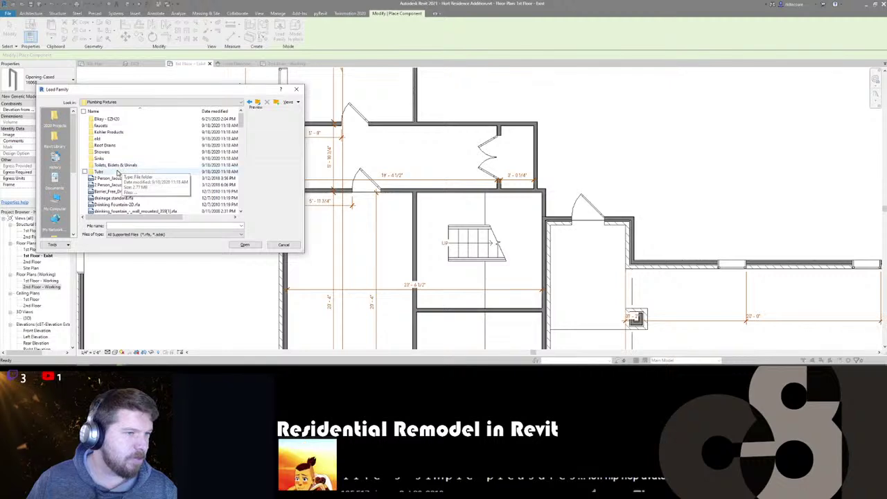
pyautogui.scroll(-2, 120, 177)
pyautogui.scroll(-10, 120, 177)
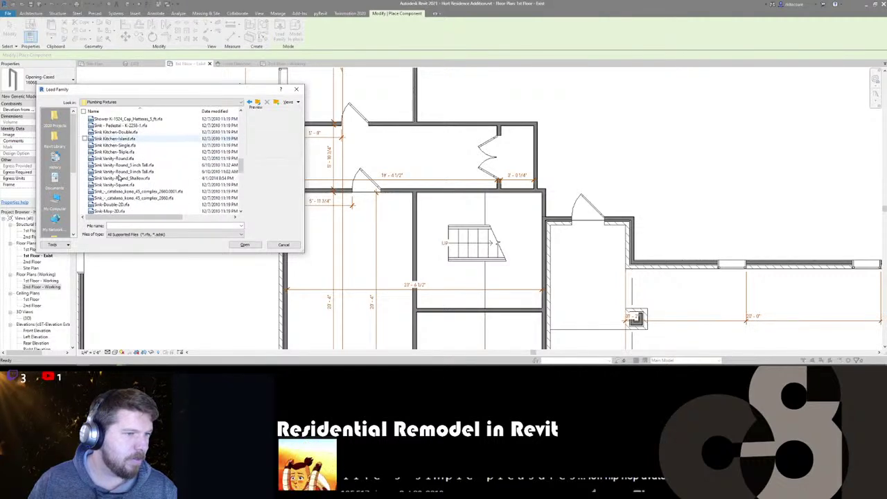
pyautogui.scroll(-4, 119, 177)
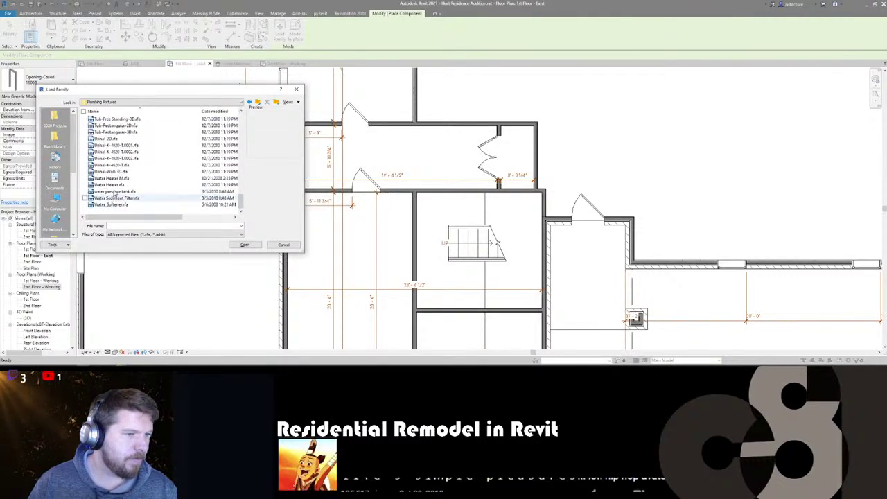
pyautogui.scroll(4, 115, 192)
pyautogui.scroll(-4, 113, 191)
pyautogui.click(113, 185)
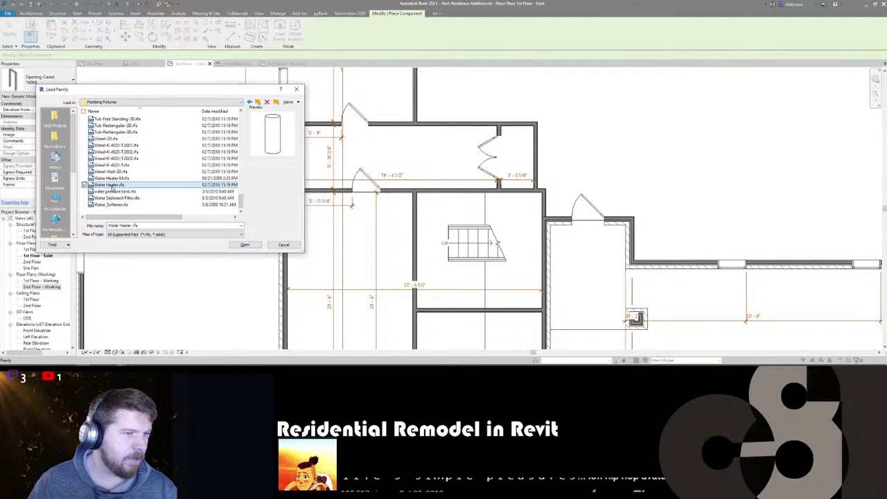
pyautogui.click(244, 245)
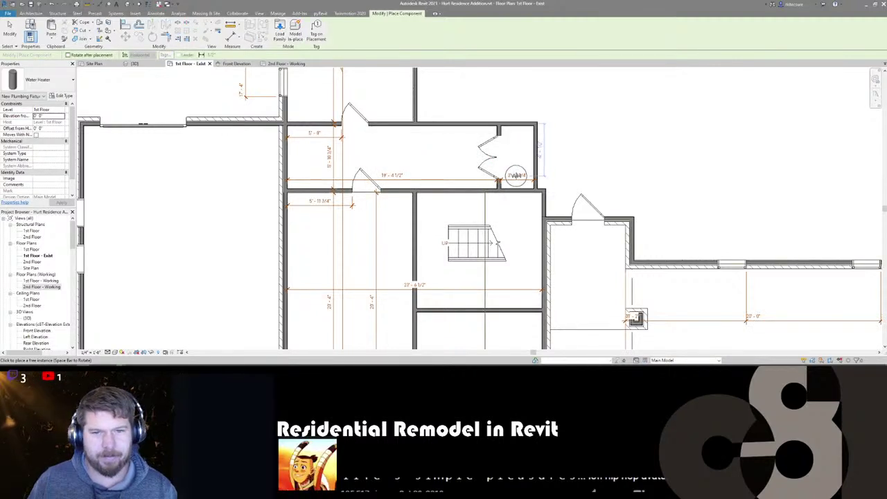
pyautogui.click(517, 175)
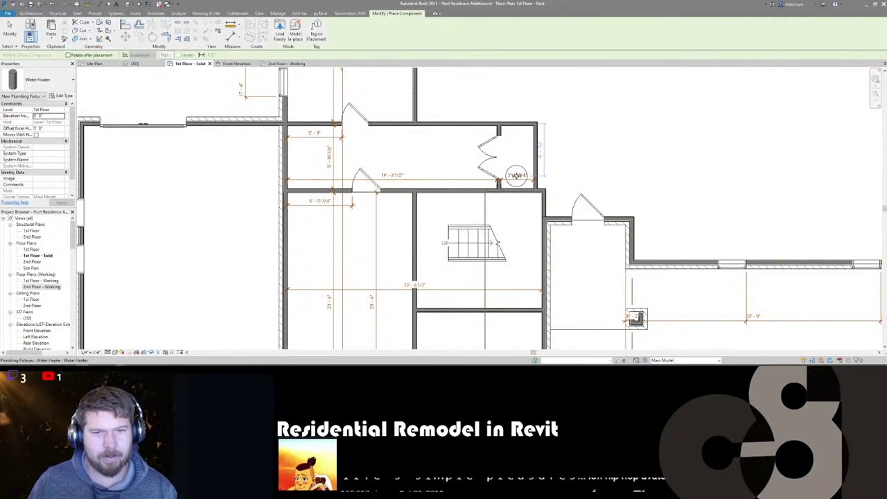
# - Load AHU.rfa from Mechanical Equipment and place one AHU in the mechanical closet
pyautogui.click(280, 35)
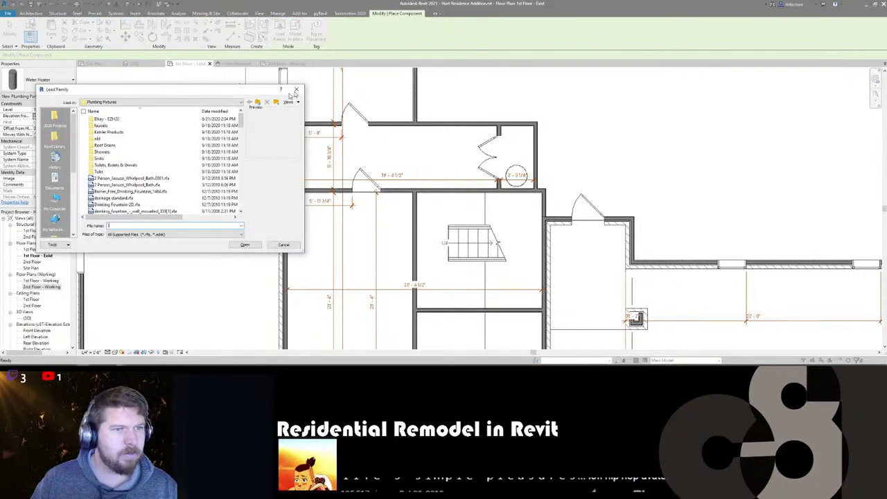
pyautogui.click(257, 103)
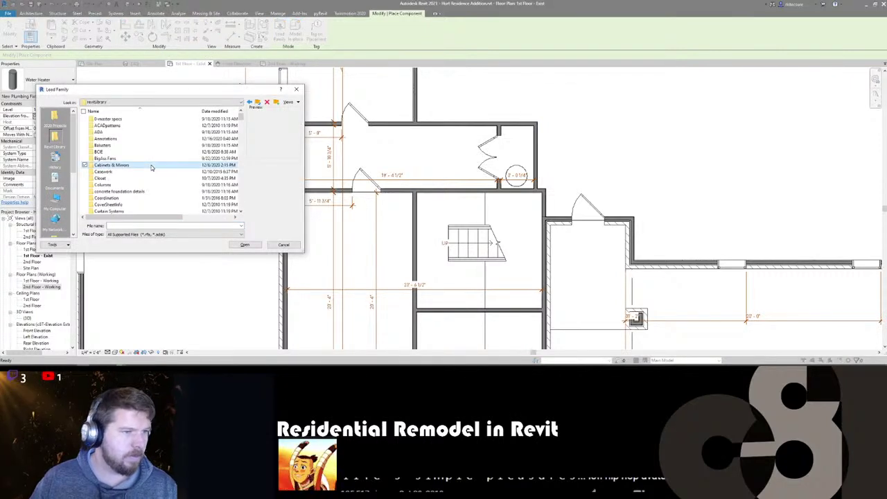
pyautogui.doubleClick(123, 132)
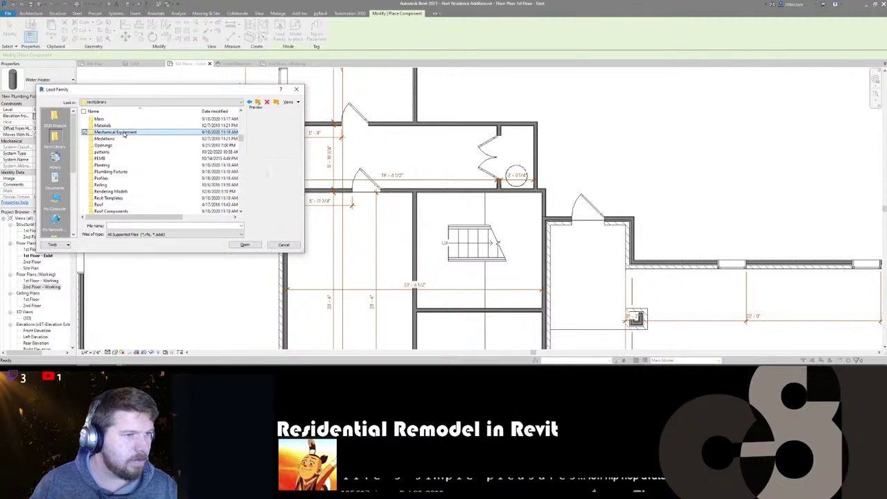
pyautogui.scroll(-2, 126, 161)
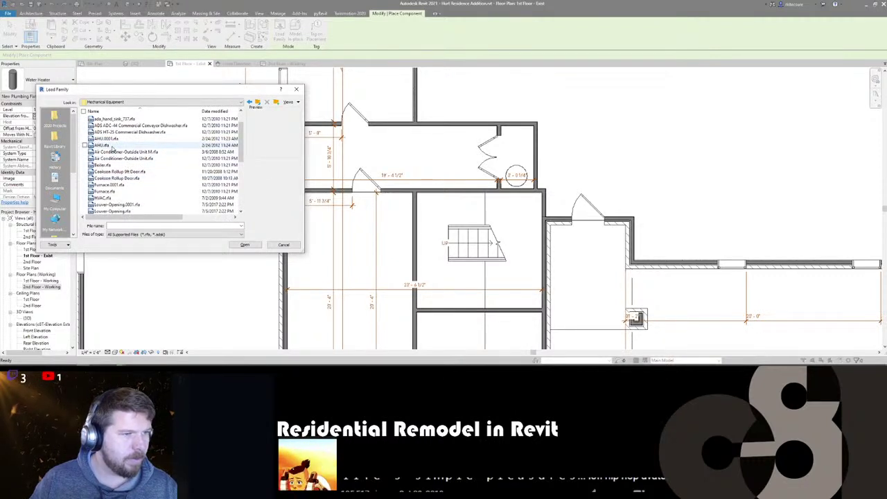
pyautogui.click(111, 145)
pyautogui.click(245, 245)
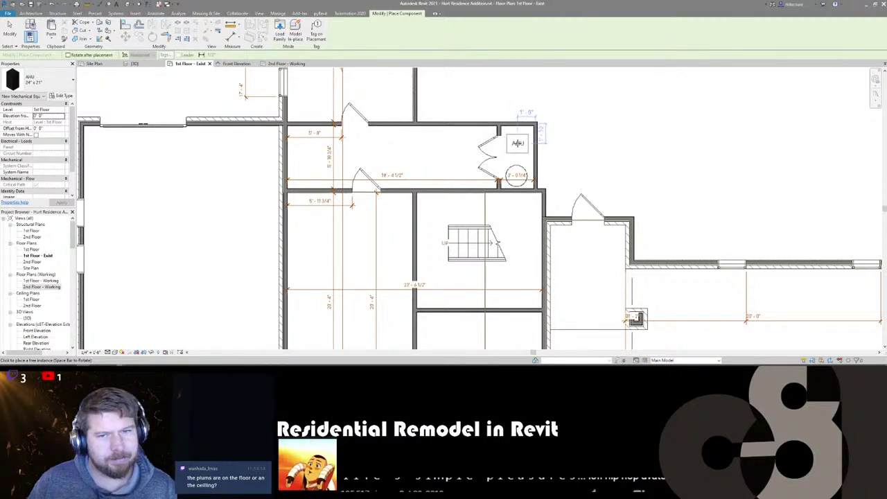
pyautogui.click(517, 143)
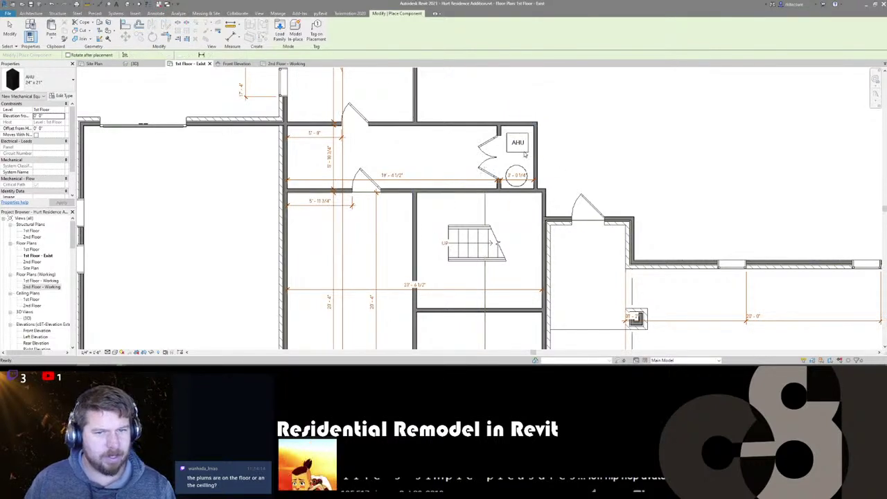
pyautogui.press('Escape')
pyautogui.press('Escape')
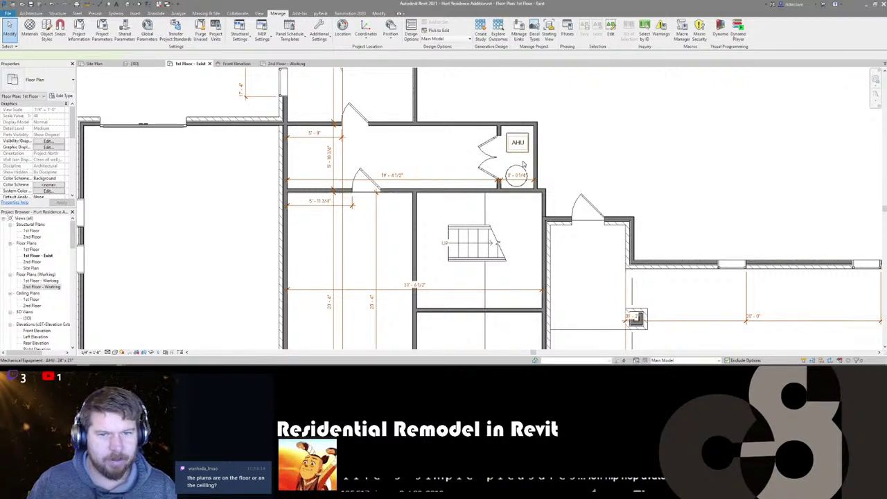
# - Select the placed AHU and water heater to check their positions
pyautogui.click(523, 165)
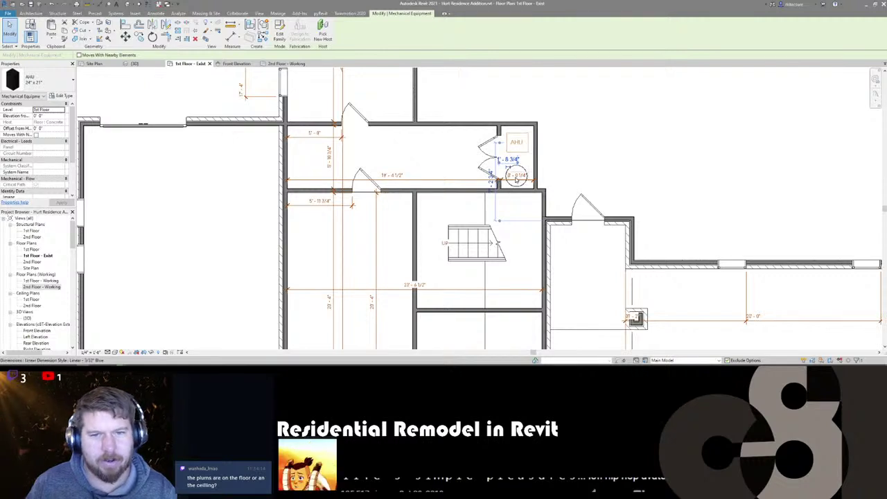
pyautogui.click(516, 174)
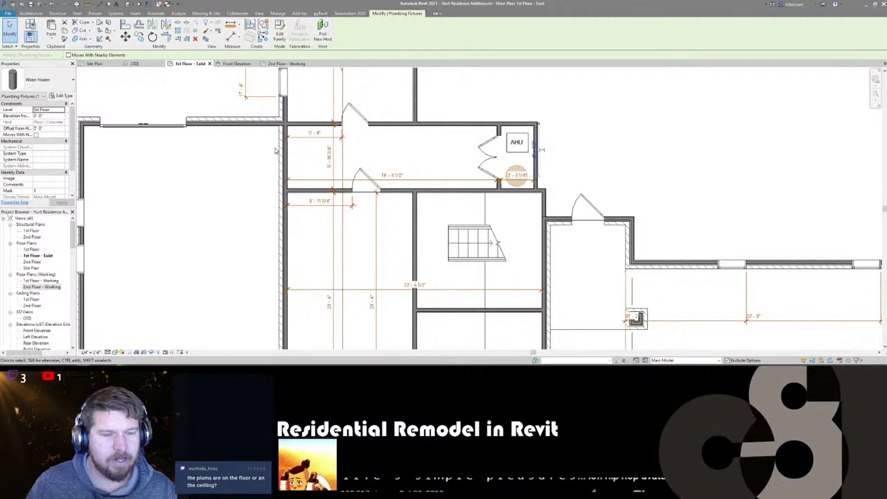
pyautogui.moveTo(275, 151); pyautogui.dragTo(294, 147, button='middle')
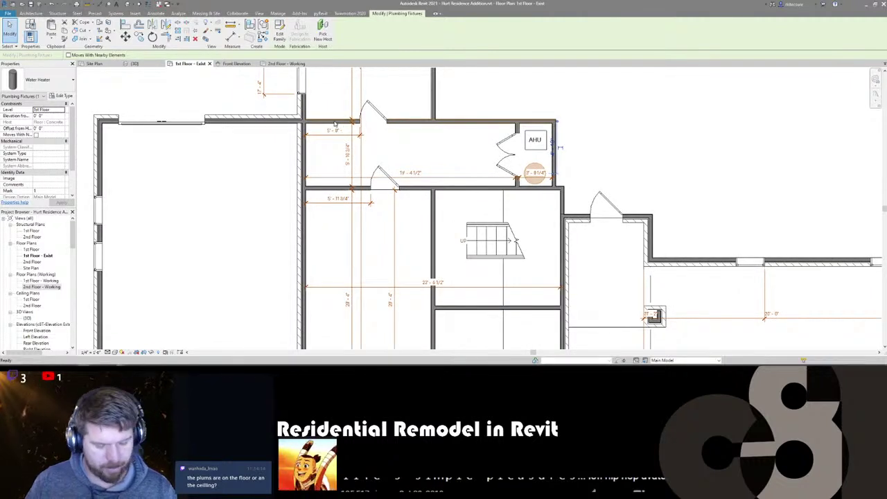
pyautogui.press('c')
pyautogui.press('s')
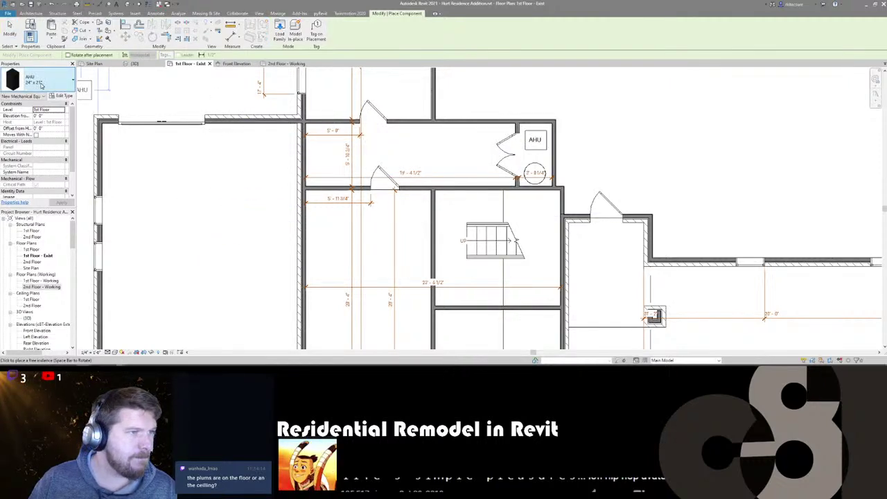
# - Browse the family library to Kitchen & Appliances > Washers & Dryers
pyautogui.click(277, 36)
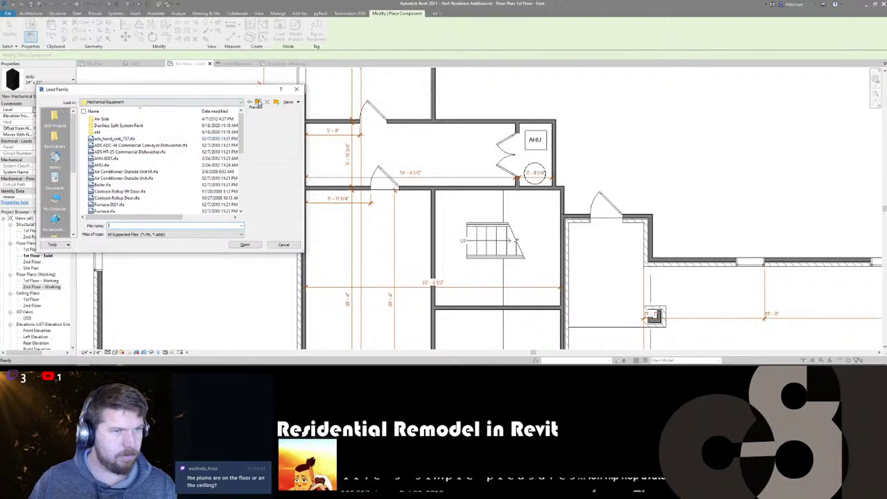
pyautogui.click(258, 102)
pyautogui.scroll(-6, 112, 159)
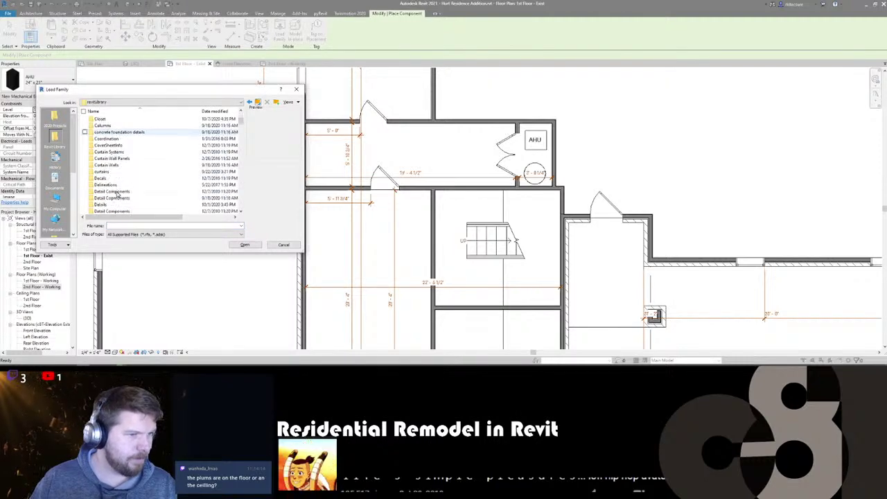
pyautogui.scroll(-2, 119, 180)
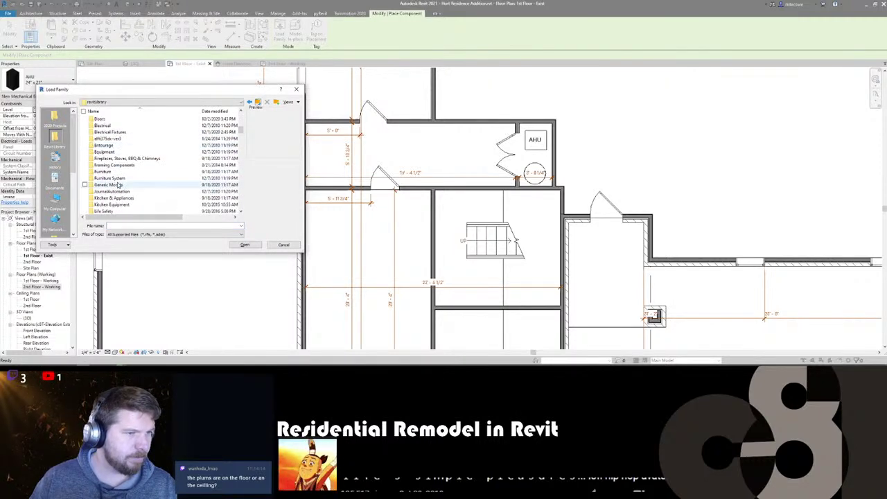
pyautogui.scroll(8, 124, 158)
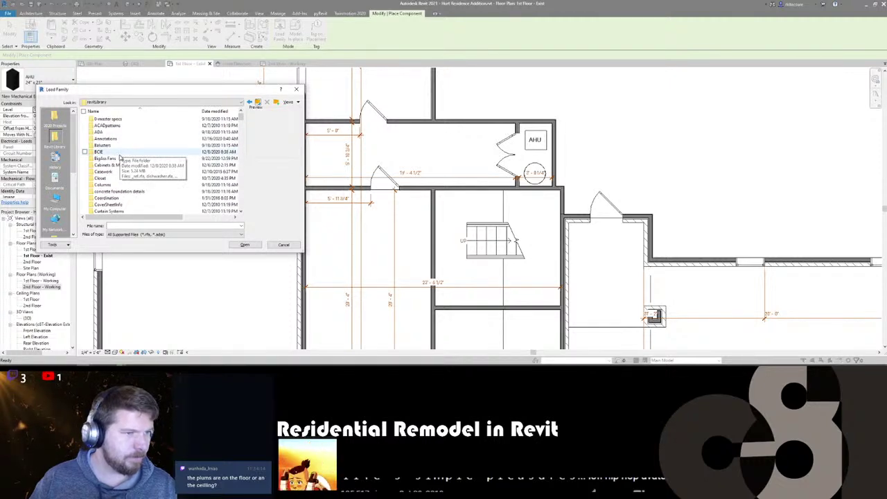
pyautogui.scroll(-5, 164, 168)
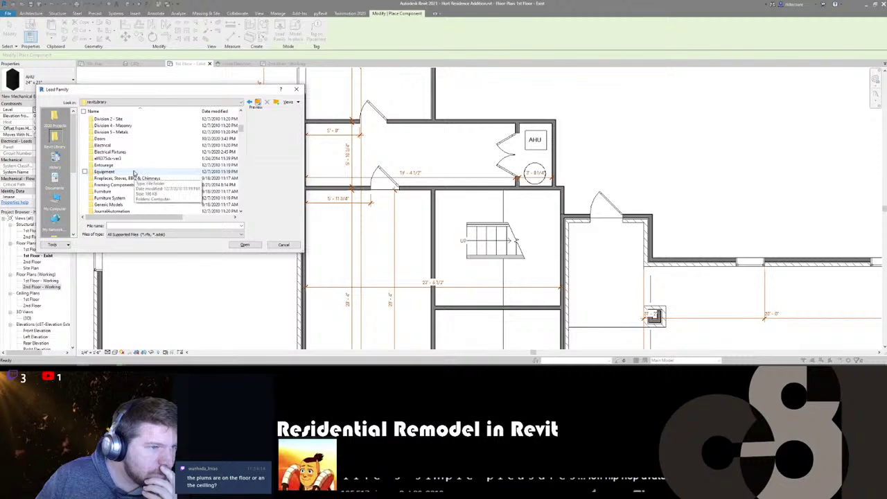
pyautogui.scroll(-4, 136, 173)
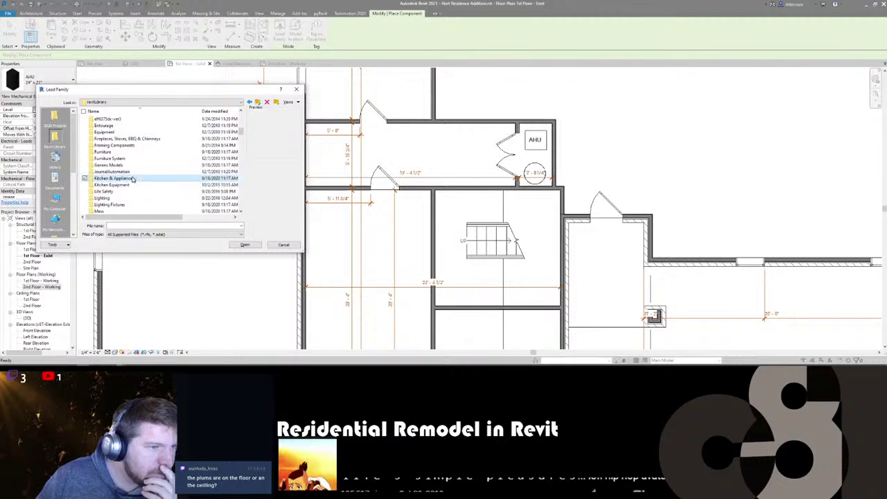
pyautogui.doubleClick(132, 178)
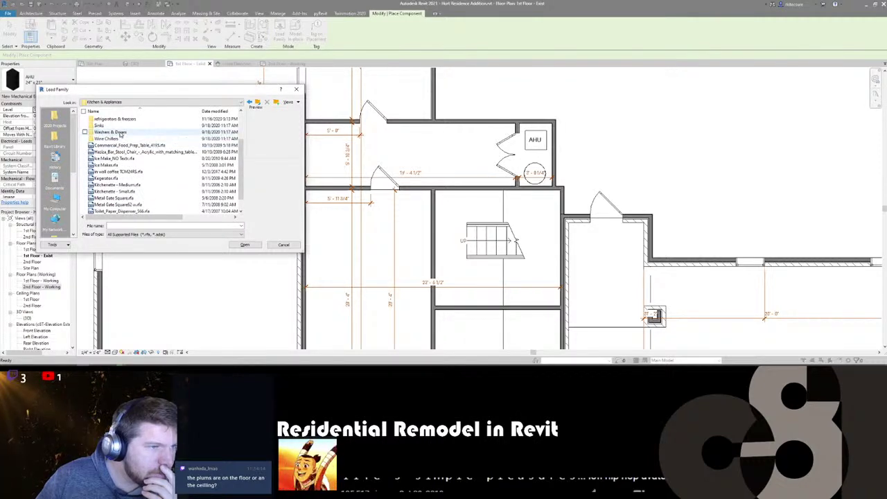
pyautogui.doubleClick(112, 152)
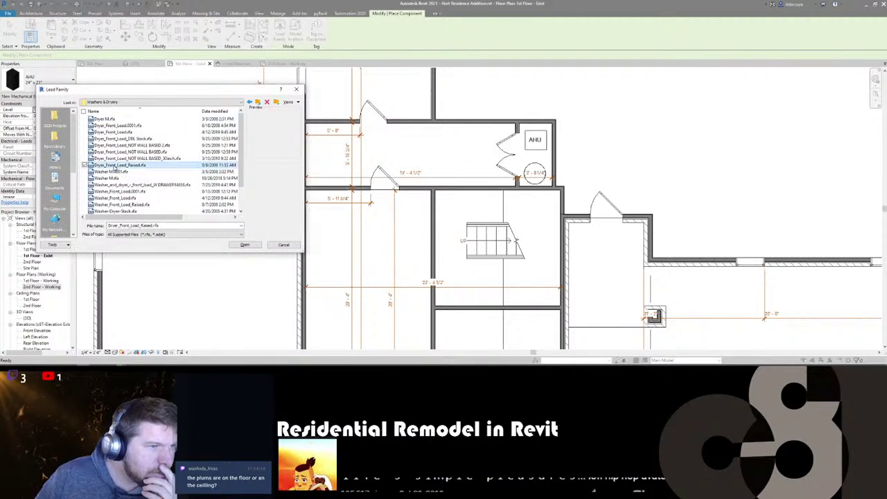
# - Preview the dryer families and load the front-load washer and dryer family
pyautogui.click(122, 139)
pyautogui.click(120, 132)
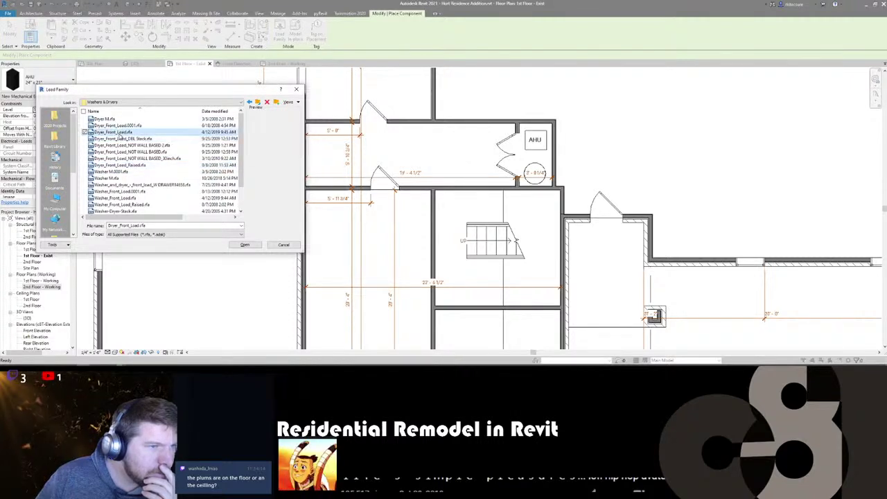
pyautogui.click(118, 184)
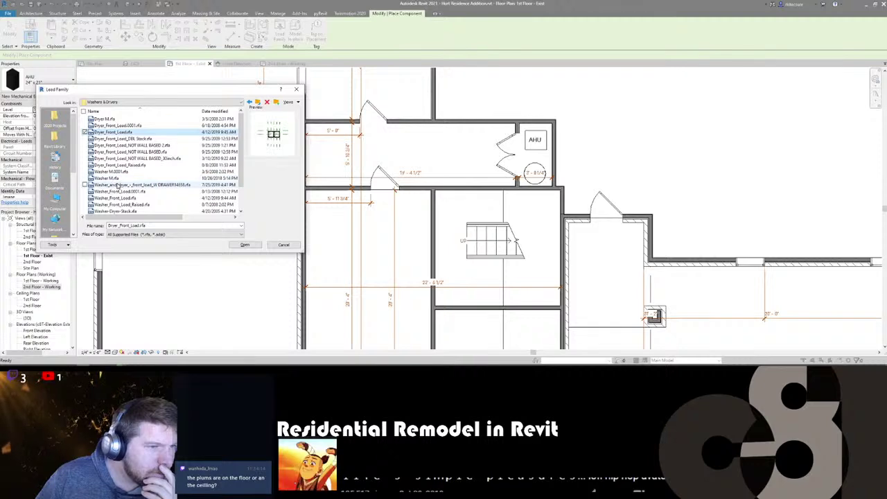
pyautogui.click(253, 248)
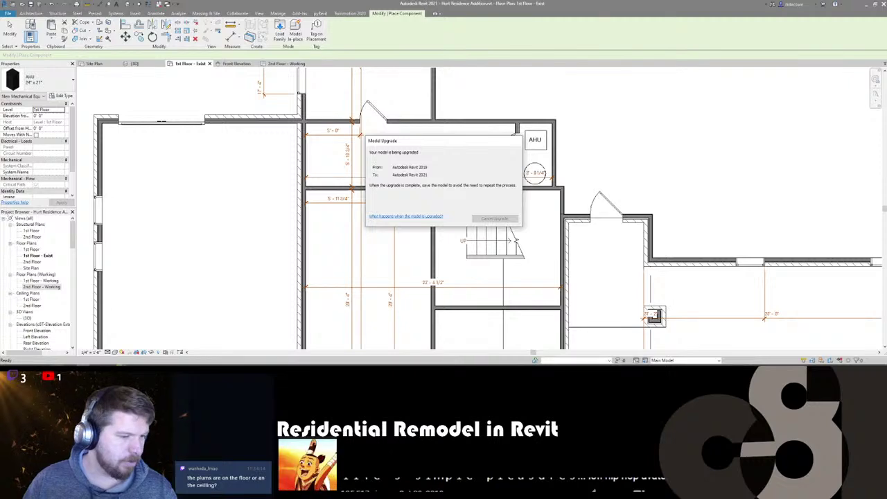
pyautogui.hotkey('alt', 'Tab')
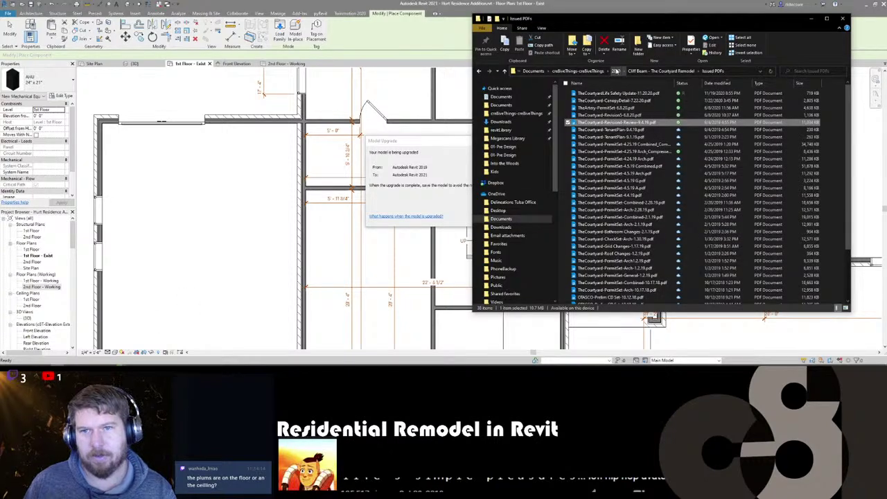
# - Browse from 2020 into the project's 01-Pre Design > Site Visit Photos folder, then minimize Explorer
pyautogui.click(616, 72)
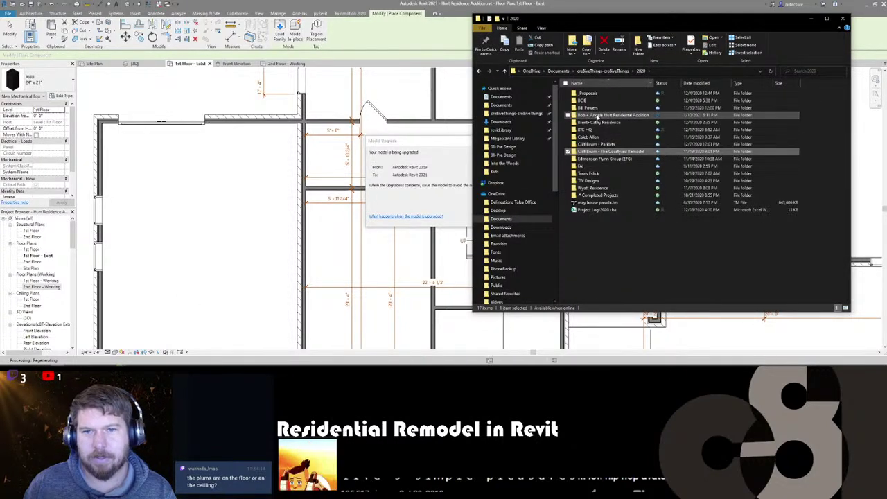
pyautogui.doubleClick(596, 115)
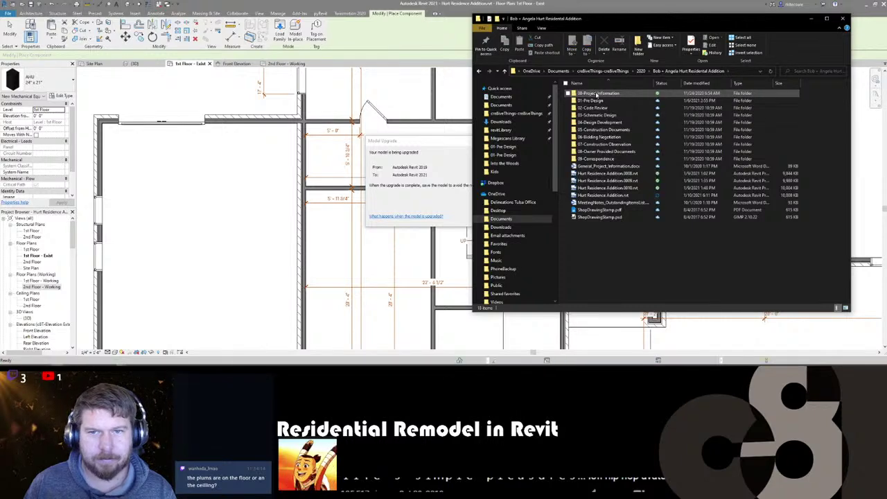
pyautogui.doubleClick(593, 100)
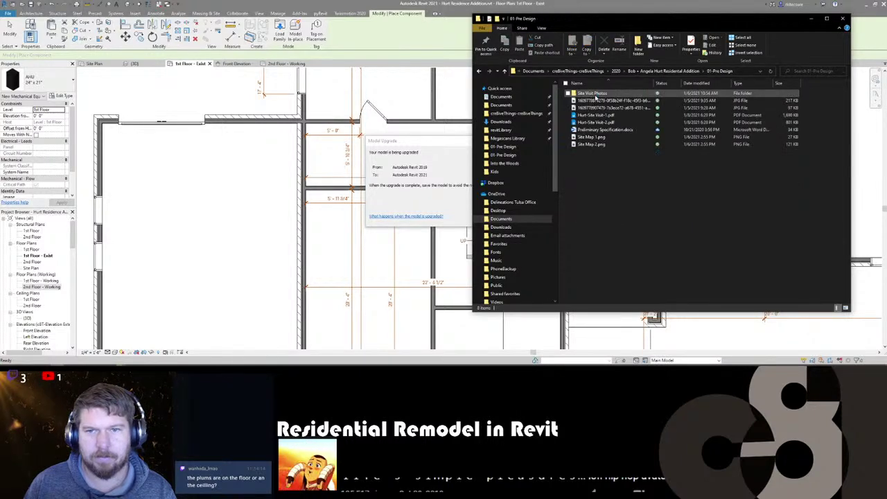
pyautogui.doubleClick(594, 94)
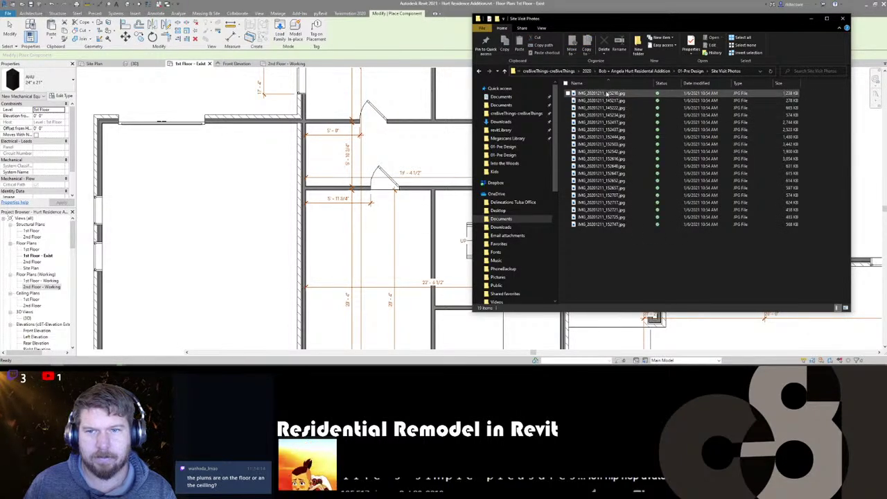
pyautogui.click(607, 92)
pyautogui.click(810, 18)
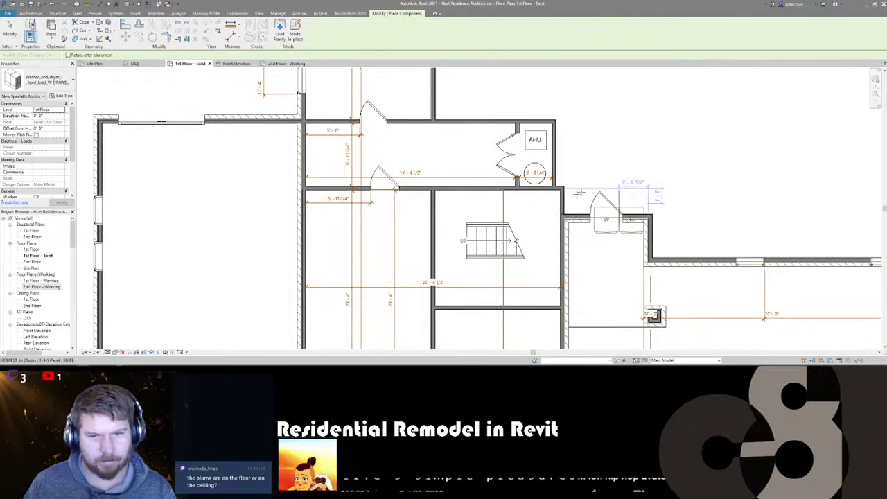
# - Place the washer/dryer rotated 90 degrees against the room's left wall
pyautogui.press('space')
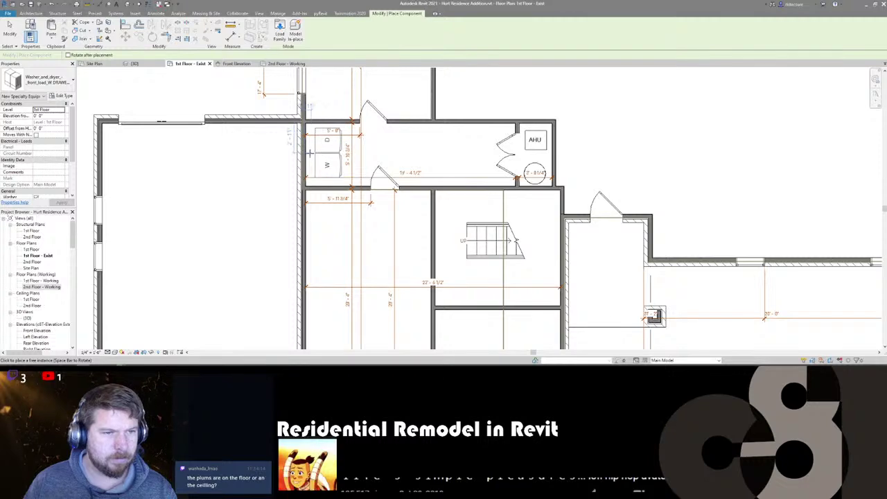
pyautogui.click(289, 139)
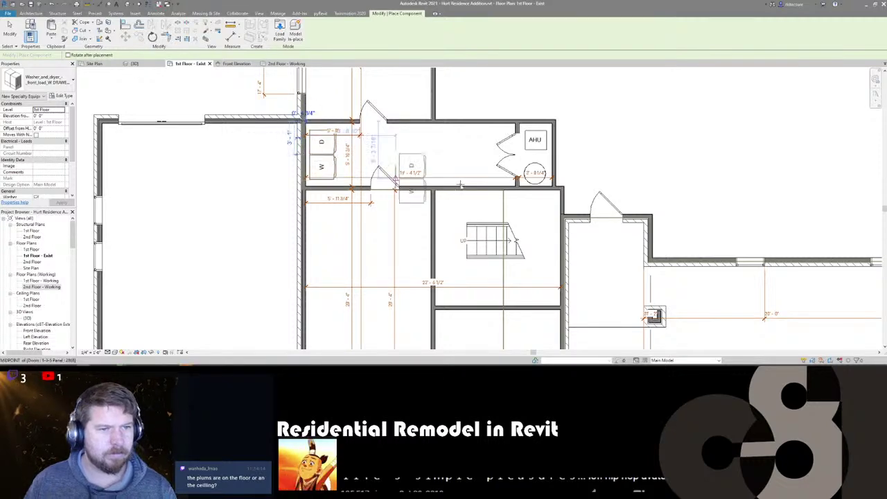
pyautogui.press('Escape')
pyautogui.press('Escape')
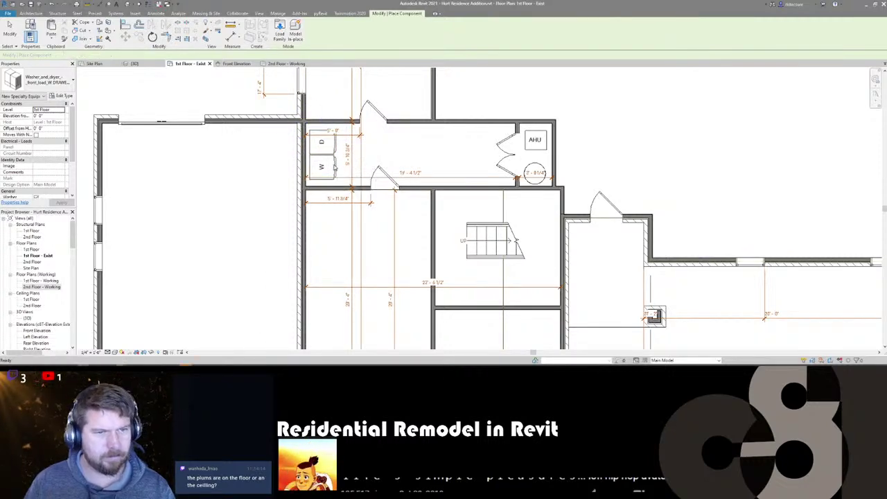
# - Set Phase Created to Existing for both the washer/dryer and the water heater
pyautogui.click(470, 144)
pyautogui.keyDown('ctrl'); pyautogui.click(531, 171); pyautogui.keyUp('ctrl')
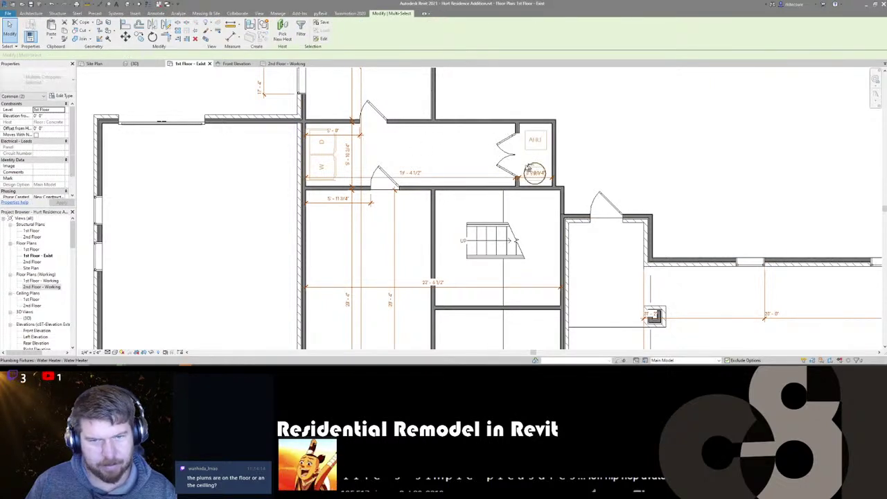
pyautogui.click(67, 180)
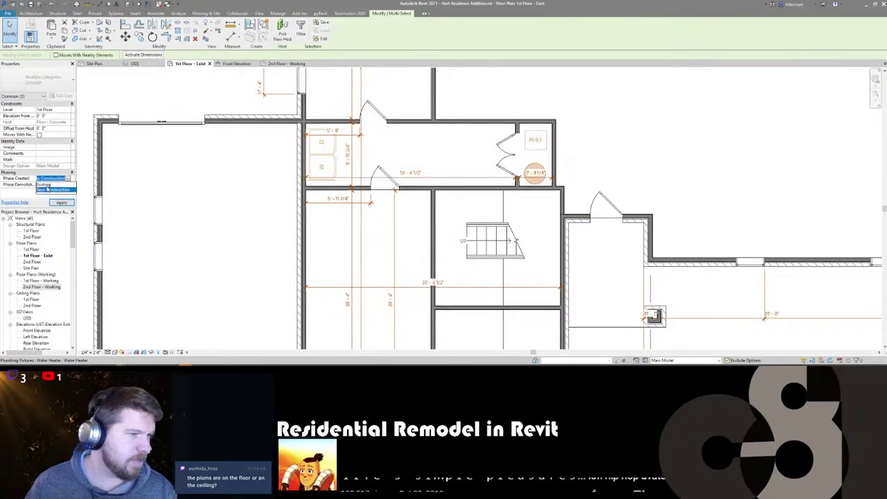
pyautogui.click(48, 186)
pyautogui.press('Escape')
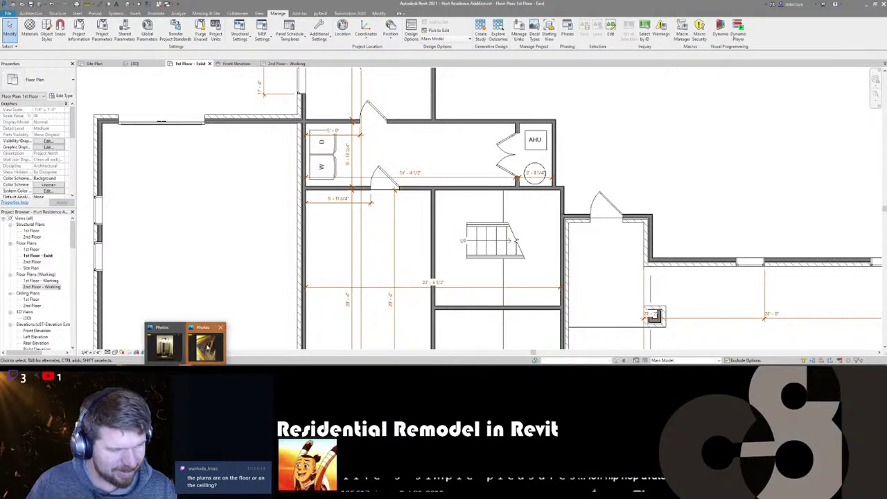
# - Bring up the Photos viewer on the attic photo and close the duplicate window
pyautogui.click(206, 345)
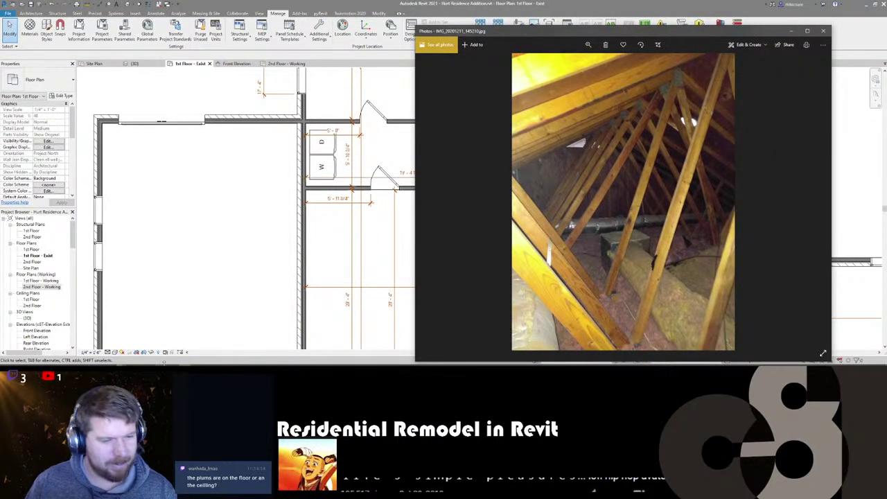
pyautogui.moveTo(171, 347)
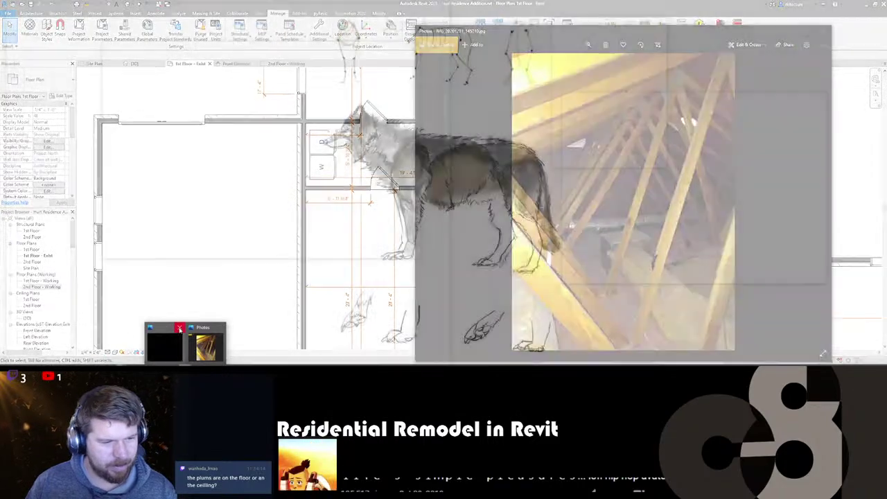
pyautogui.click(180, 327)
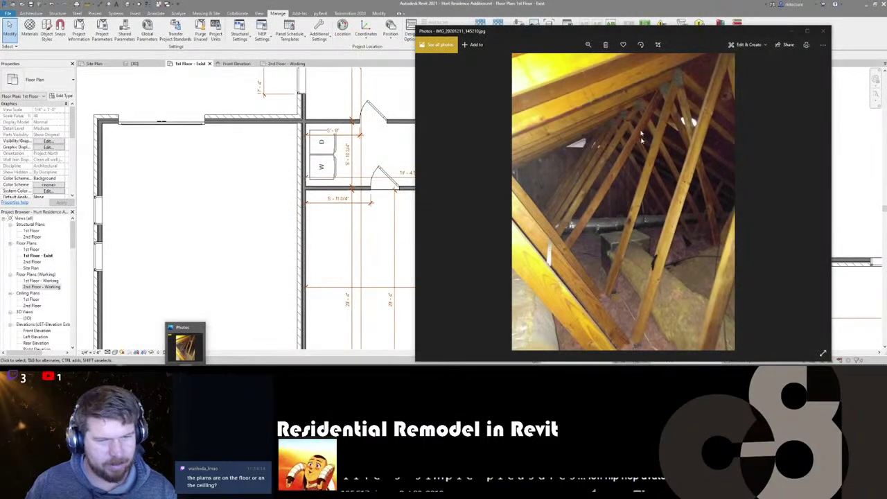
pyautogui.click(612, 81)
# - Page through the attic, exterior, garage, hallway and water heater reference photos
pyautogui.press('Right')
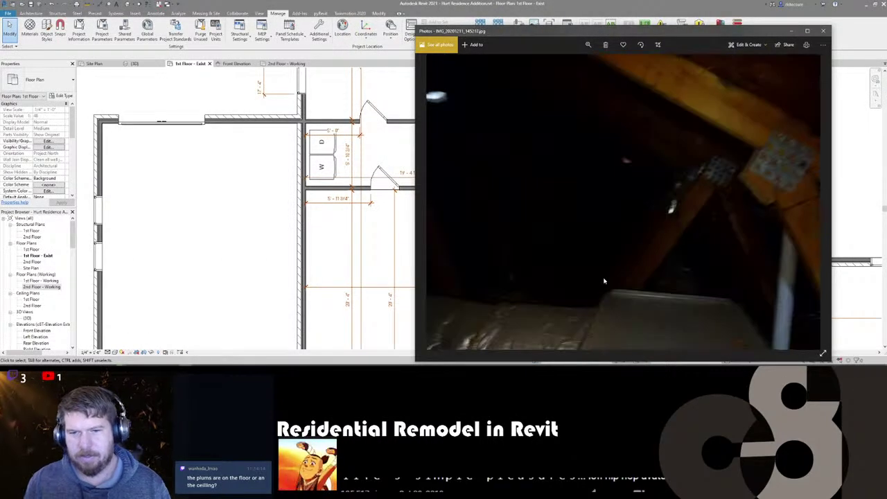
pyautogui.press('Right')
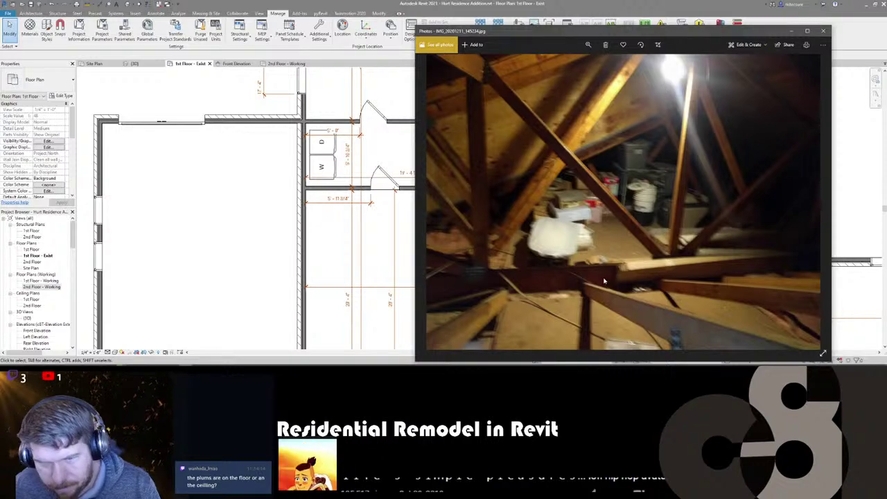
pyautogui.press('Right')
pyautogui.press('Right')
pyautogui.press('Right')
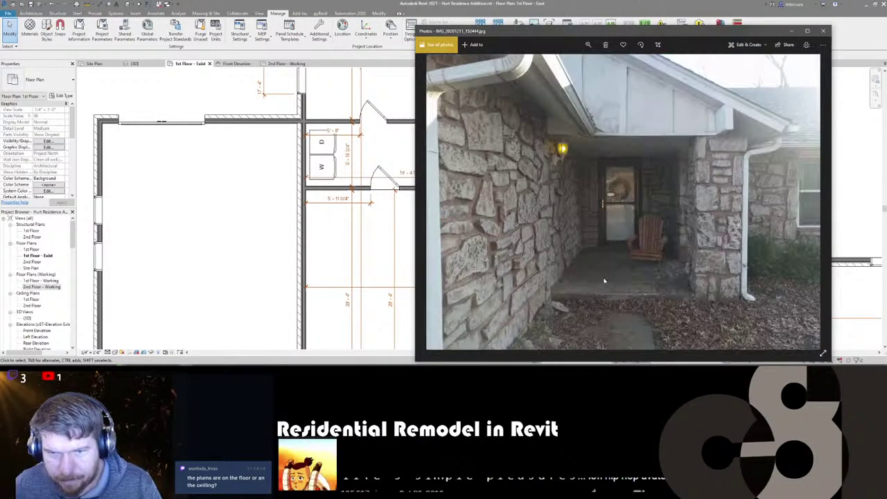
pyautogui.press('Right')
pyautogui.press('Right')
pyautogui.press('Right')
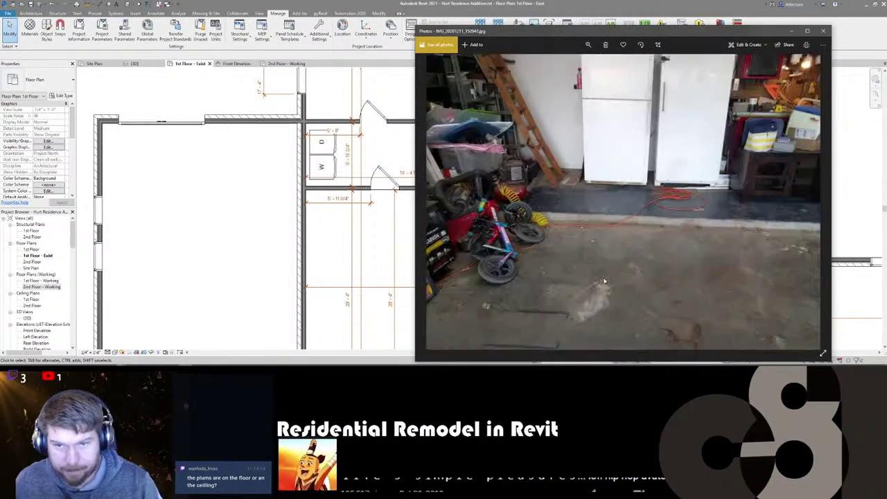
pyautogui.press('Right')
pyautogui.press('Right')
pyautogui.press('Right')
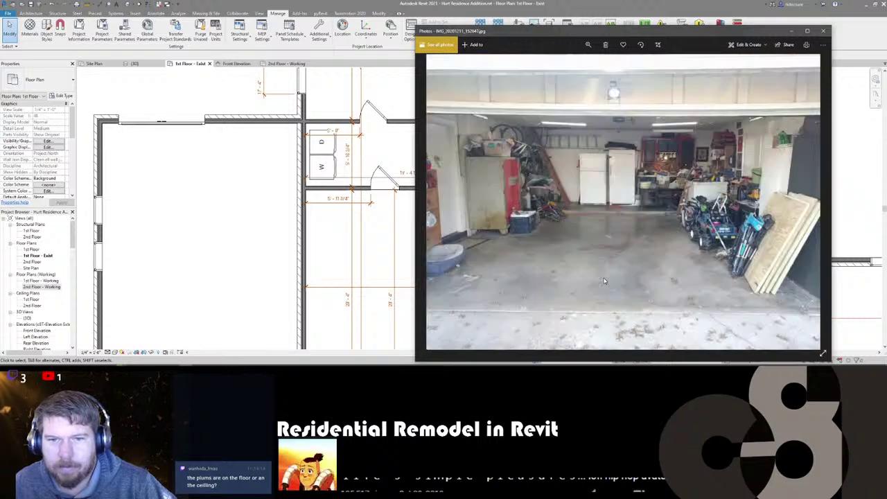
pyautogui.press('Left')
pyautogui.press('Left')
pyautogui.press('Right')
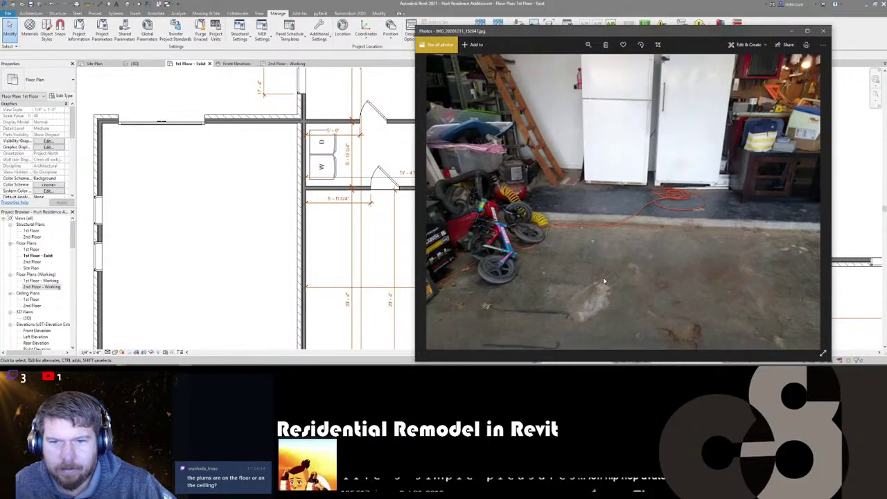
pyautogui.press('Left')
pyautogui.press('Left')
pyautogui.press('Left')
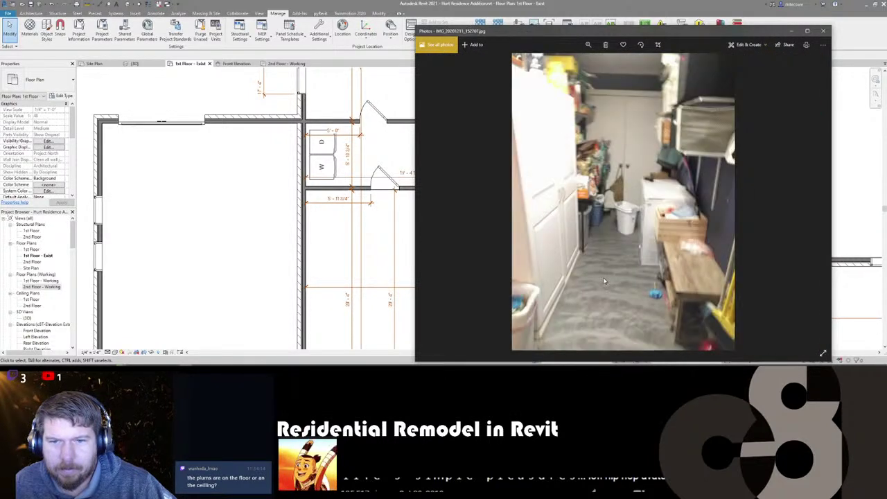
pyautogui.press('Right')
pyautogui.press('Right')
pyautogui.press('Left')
pyautogui.press('Left')
pyautogui.press('Left')
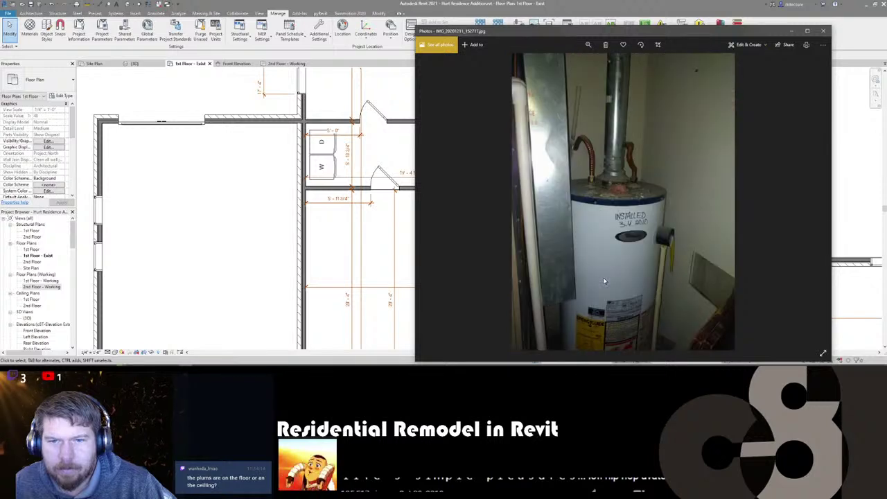
pyautogui.press('Right')
pyautogui.press('Left')
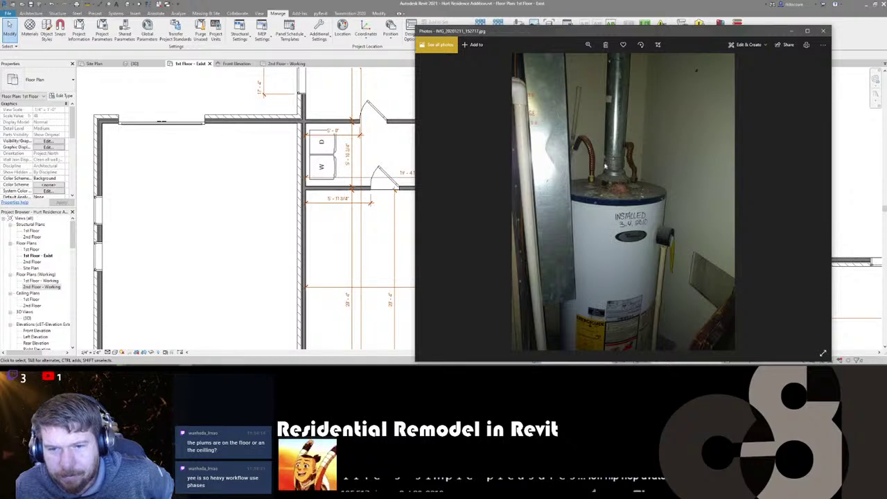
# - Zoom within the current photo, then advance to the laundry room photo
pyautogui.scroll(-4, 598, 165)
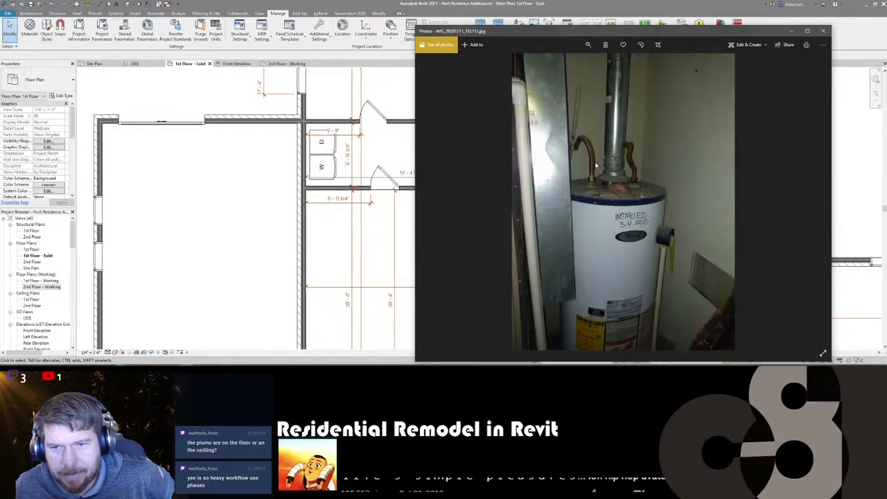
pyautogui.scroll(4, 595, 164)
pyautogui.scroll(-1, 595, 165)
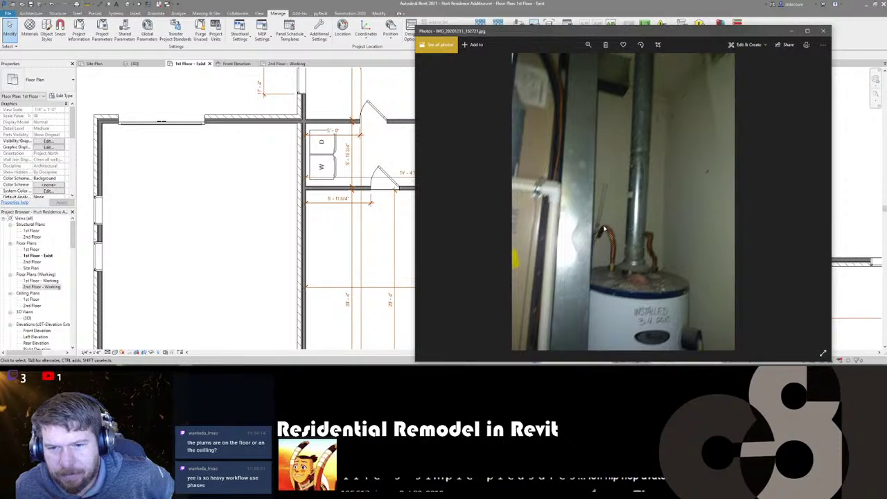
pyautogui.scroll(-1, 605, 229)
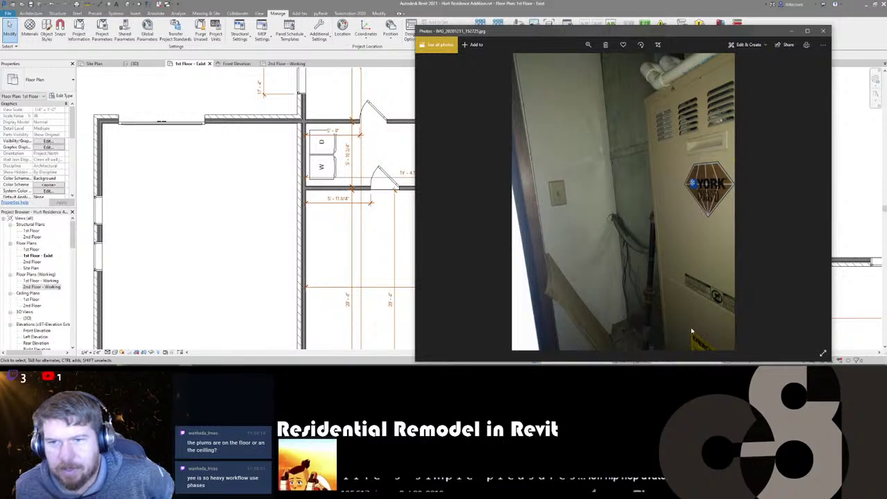
pyautogui.press('Right')
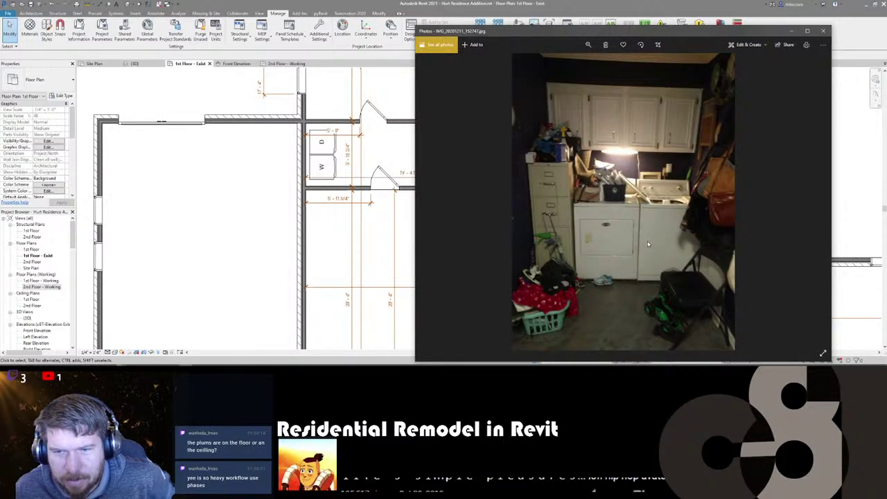
# - Drag the washer/dryer left against the nook wall and flip its orientation with Space
pyautogui.click(341, 162)
pyautogui.click(321, 158)
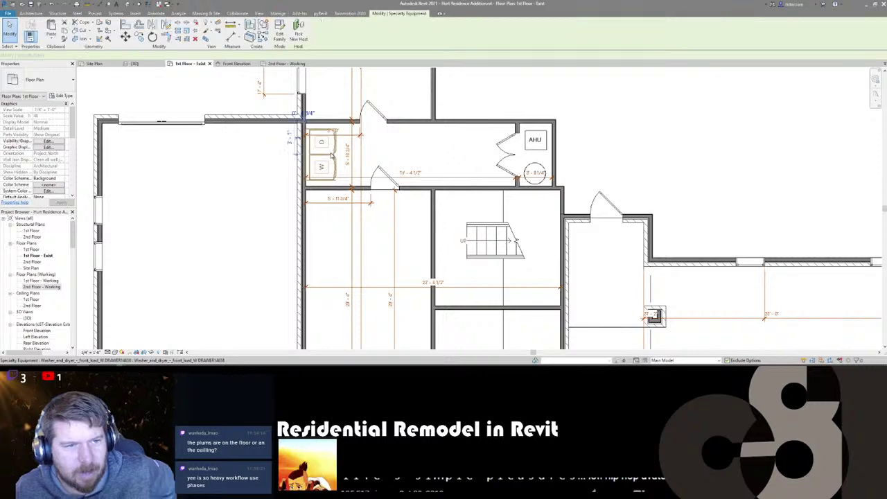
pyautogui.moveTo(321, 158)
pyautogui.mouseDown()
pyautogui.moveTo(307, 161)
pyautogui.moveTo(319, 160)
pyautogui.mouseUp()
pyautogui.press('space')
pyautogui.press('space')
pyautogui.press('space')
pyautogui.press('Escape')
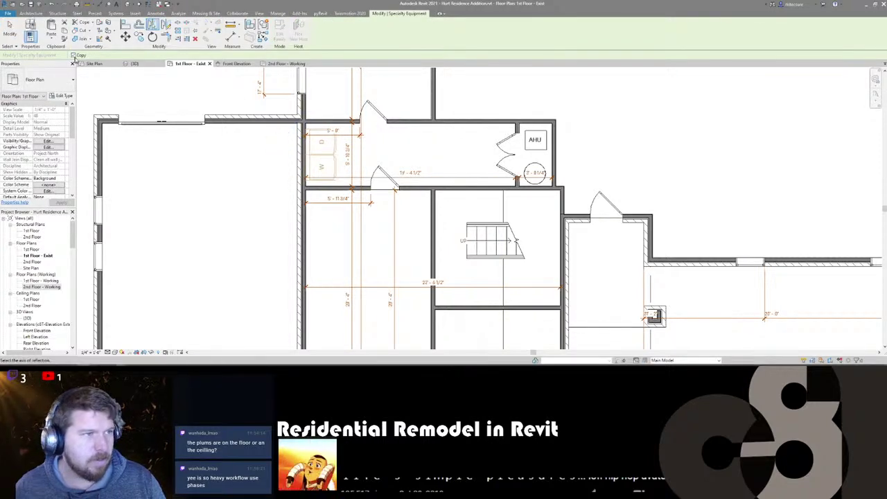
pyautogui.click(328, 166)
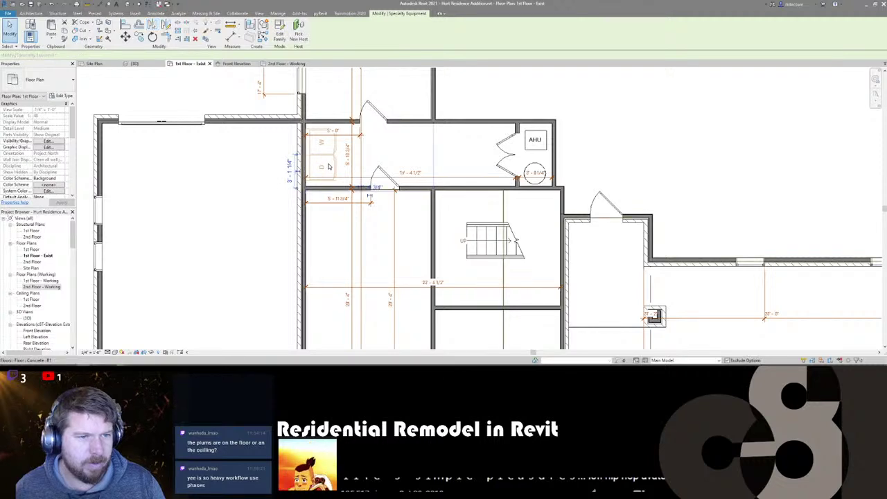
pyautogui.press('space')
pyautogui.press('space')
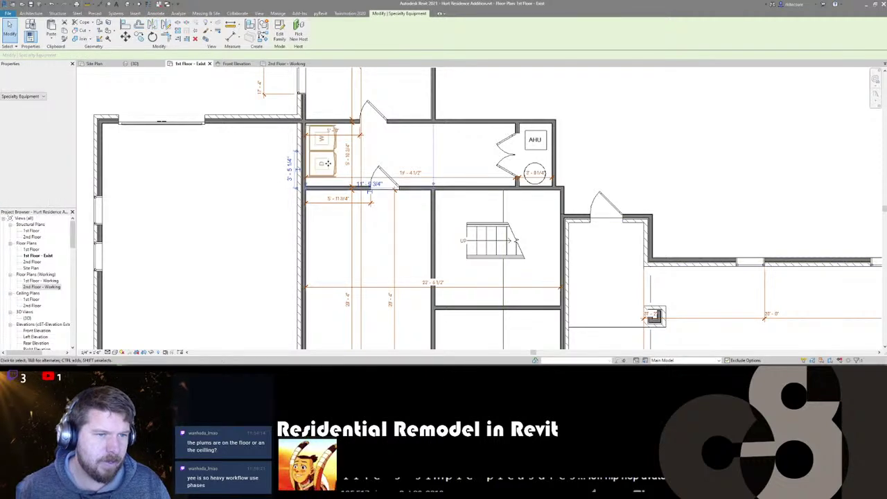
pyautogui.press('Escape')
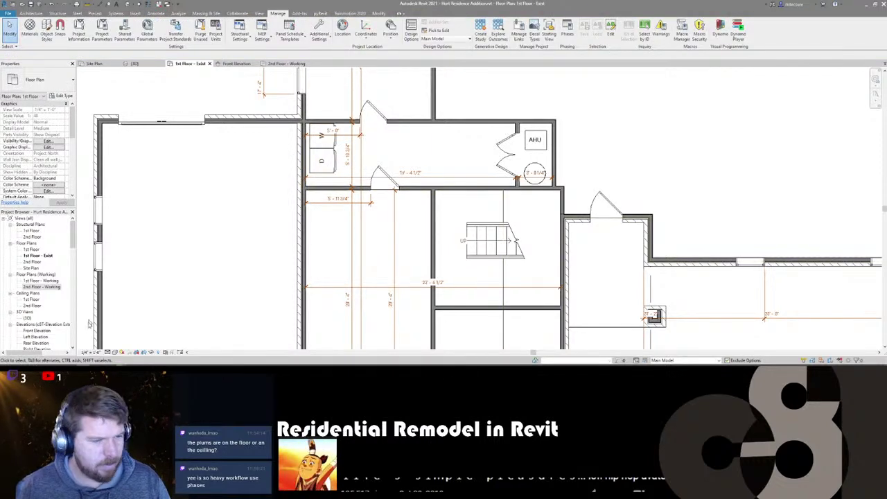
# - Compare the laundry and furnace photos, then page ahead to the house exterior photos
pyautogui.hotkey('alt', 'Tab')
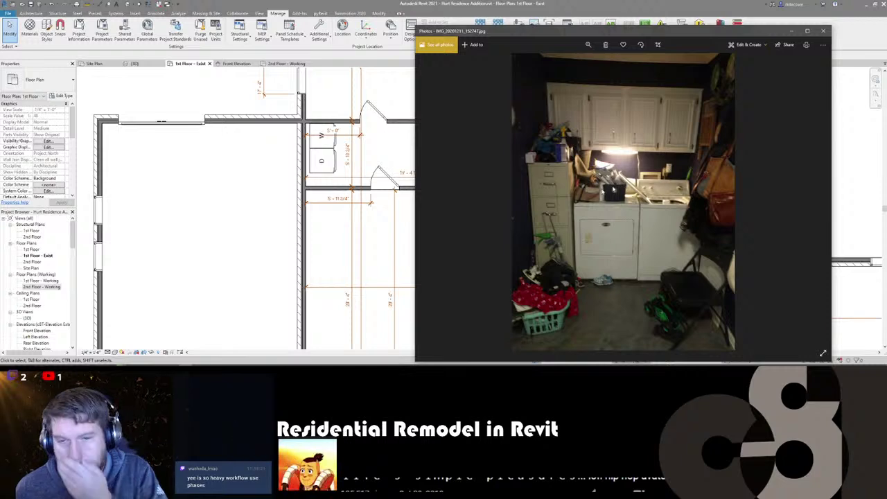
pyautogui.press('Right')
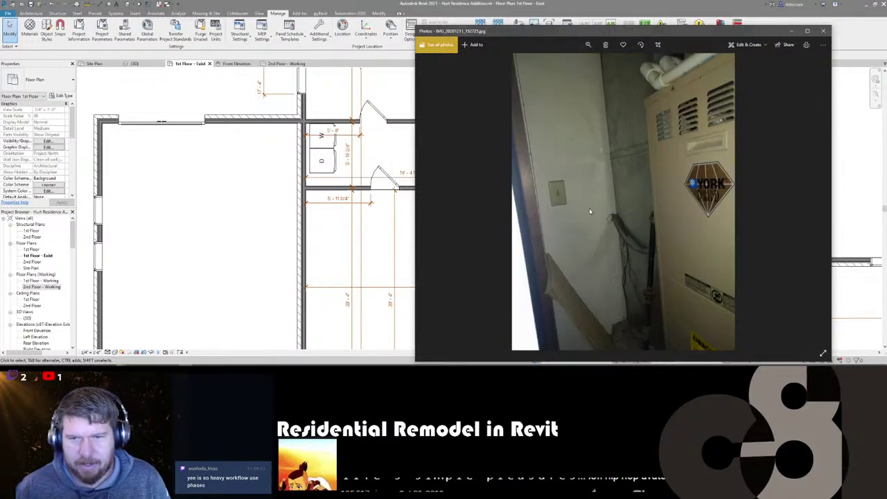
pyautogui.press('Left')
pyautogui.press('Right')
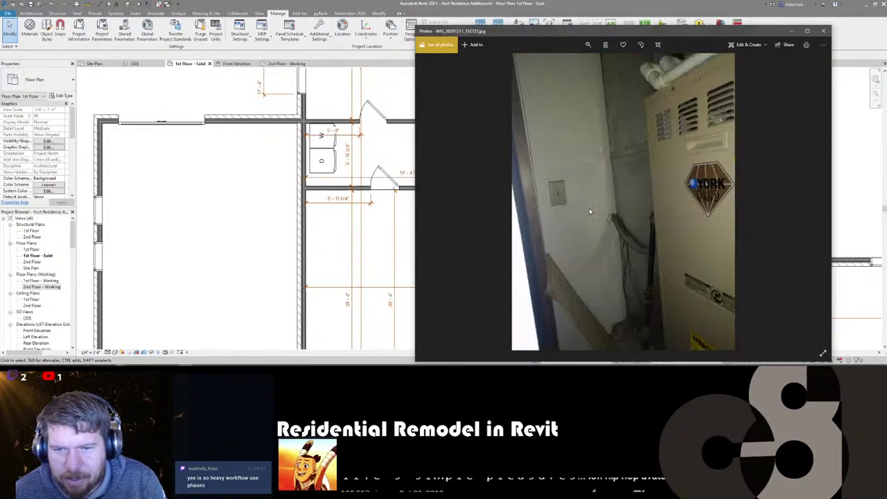
pyautogui.press('Right')
pyautogui.press('Right')
pyautogui.press('Right')
pyautogui.press('Right')
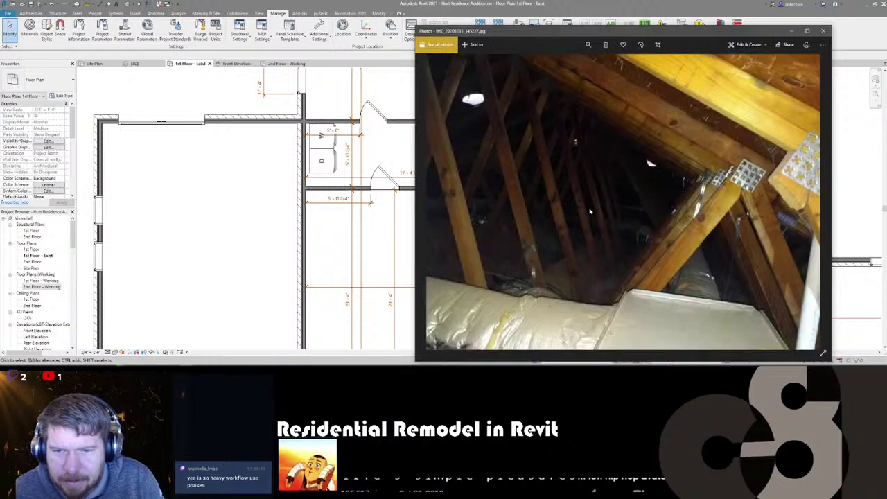
pyautogui.press('Right')
pyautogui.press('Right')
pyautogui.press('Right')
pyautogui.press('Right')
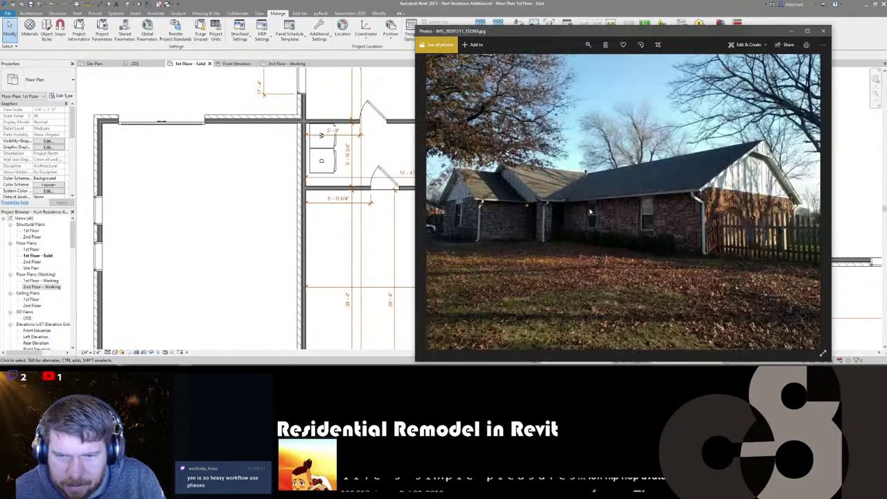
pyautogui.press('Right')
pyautogui.press('Left')
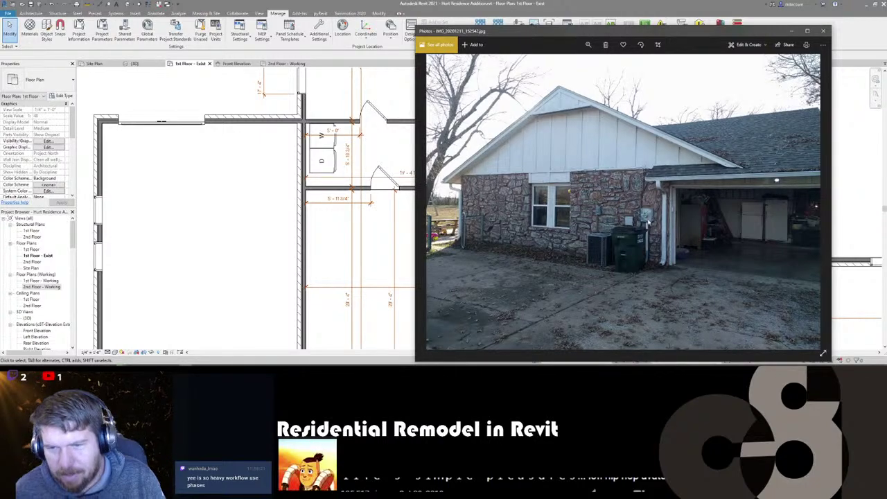
# - Flip through the garage photos, including the garage door, shelves and side views
pyautogui.press('Right')
pyautogui.press('Right')
pyautogui.press('Right')
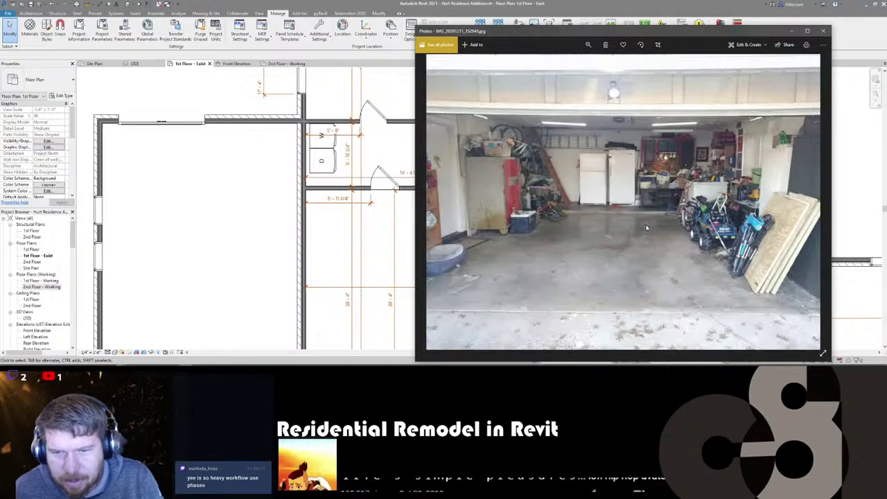
pyautogui.press('Right')
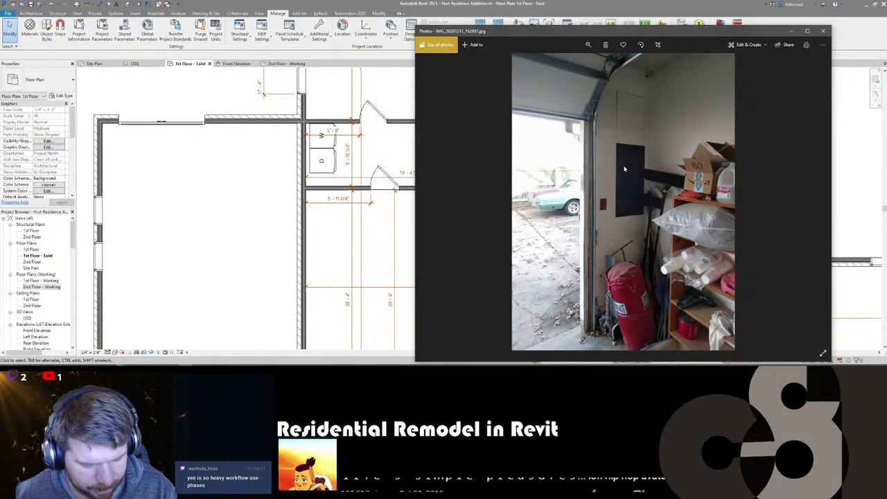
pyautogui.press('Right')
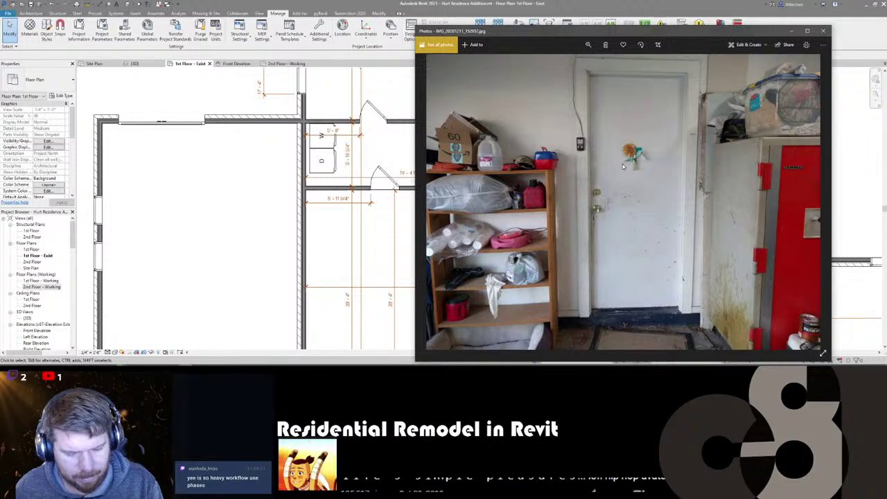
pyautogui.press('Right')
pyautogui.press('Right')
pyautogui.press('Right')
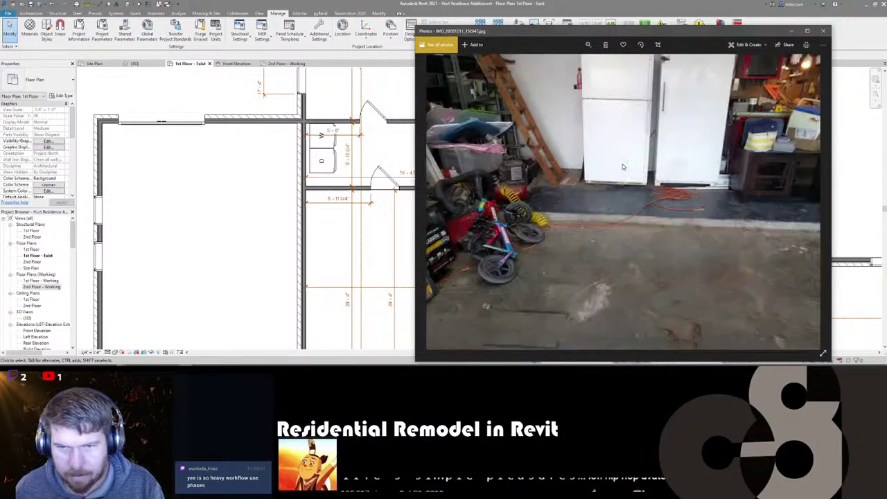
pyautogui.press('Right')
pyautogui.press('Right')
pyautogui.press('Right')
pyautogui.press('Right')
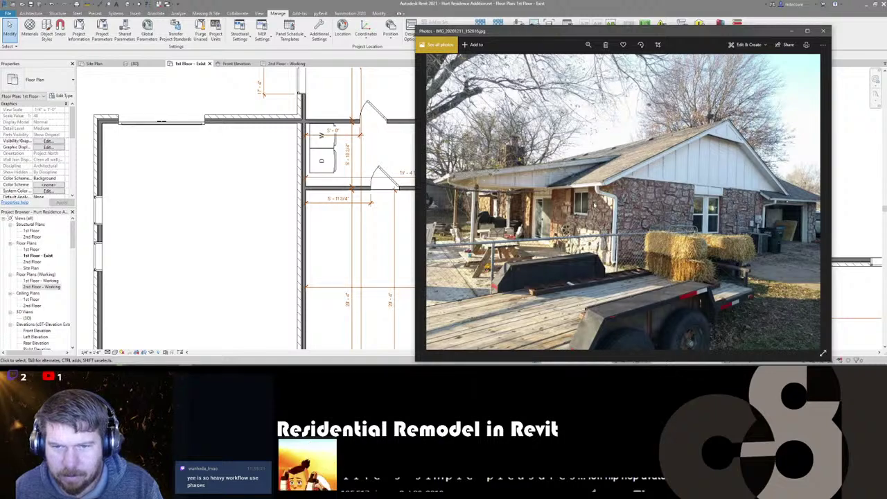
pyautogui.press('Right')
pyautogui.press('Right')
pyautogui.press('Right')
pyautogui.press('Right')
pyautogui.press('Right')
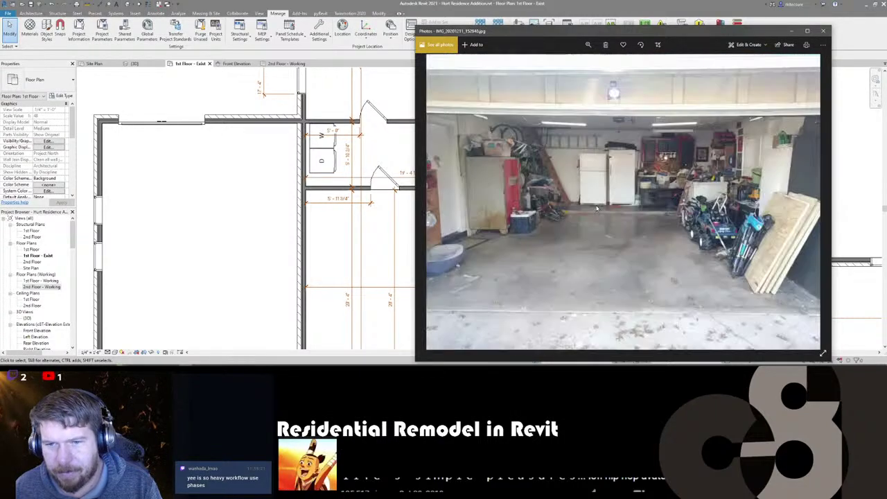
# - Step through the attic rafter and framing photos, ending on the portrait rafters picture
pyautogui.press('Right')
pyautogui.press('Right')
pyautogui.press('Right')
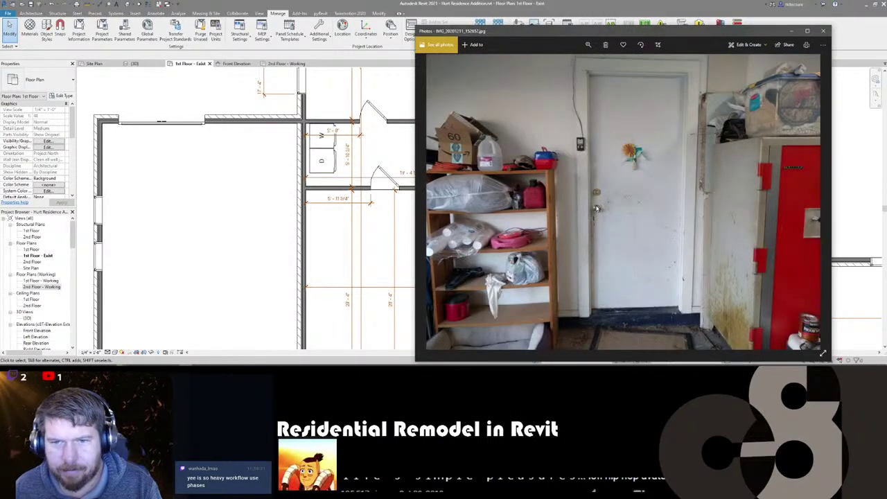
pyautogui.press('Right')
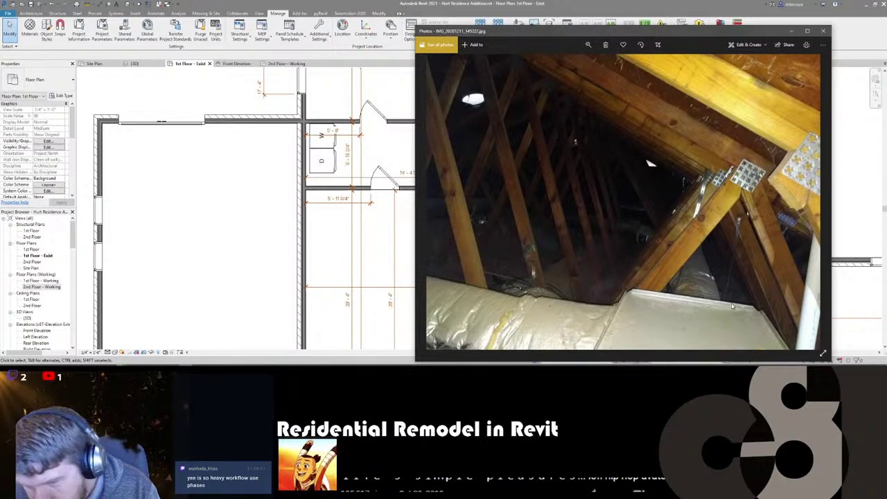
pyautogui.press('Right')
pyautogui.press('Left')
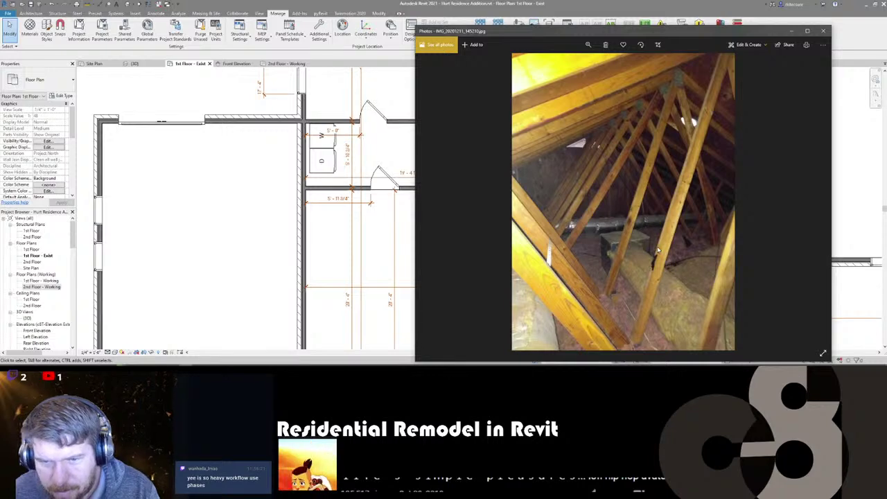
pyautogui.press('Right')
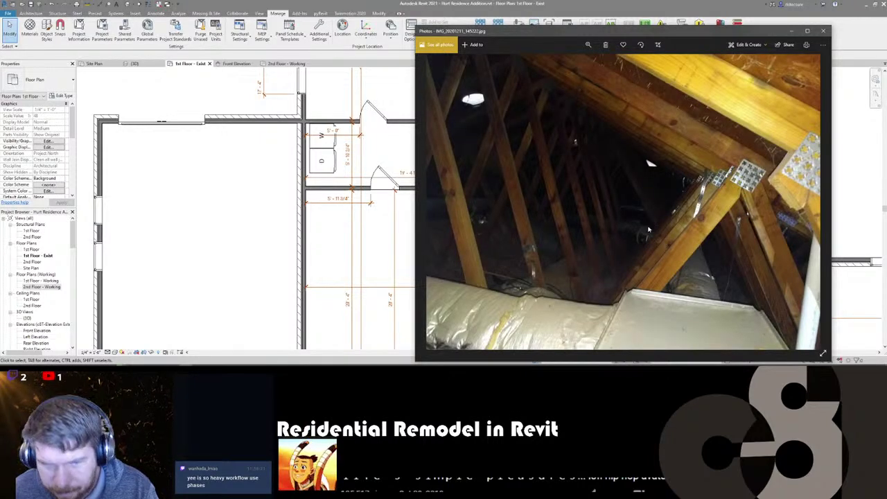
pyautogui.press('Right')
pyautogui.press('Right')
pyautogui.press('Right')
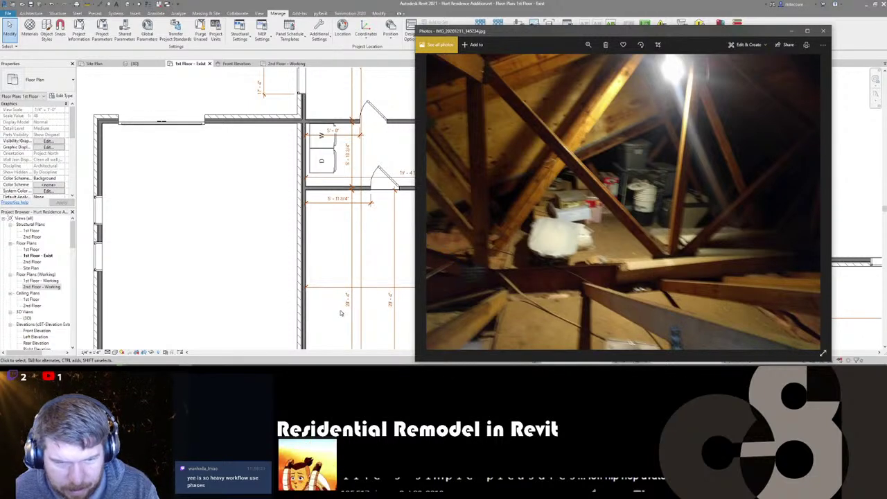
pyautogui.press('Right')
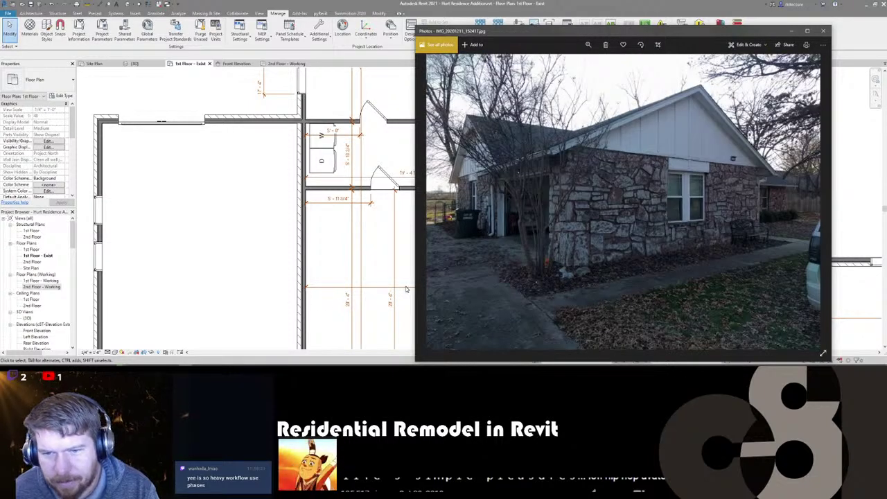
pyautogui.press('Right')
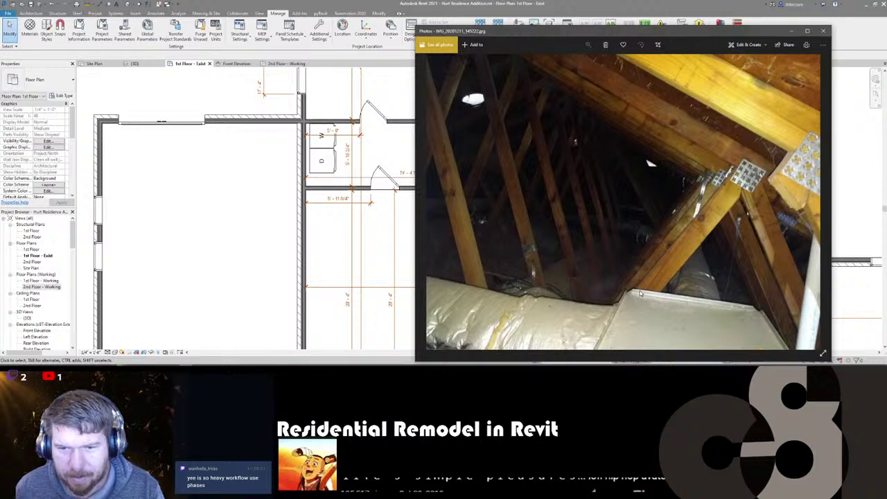
pyautogui.press('Right')
pyautogui.press('Right')
pyautogui.press('Right')
pyautogui.press('Right')
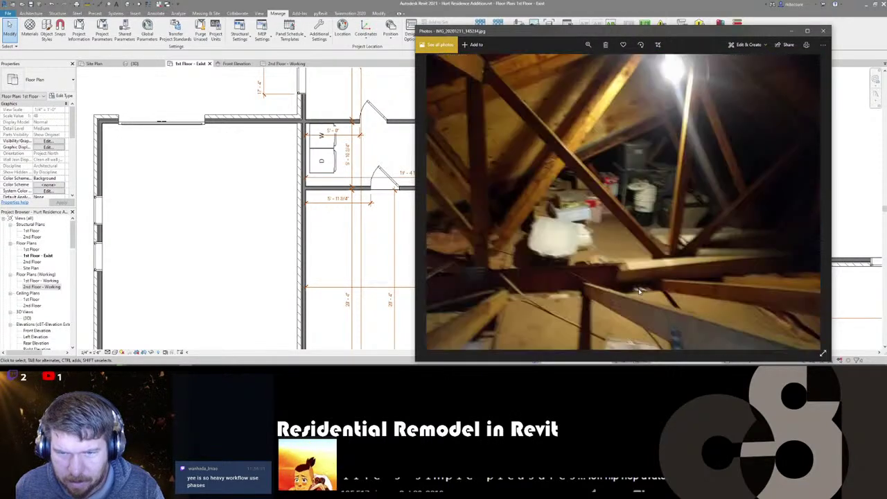
pyautogui.press('Left')
pyautogui.press('Left')
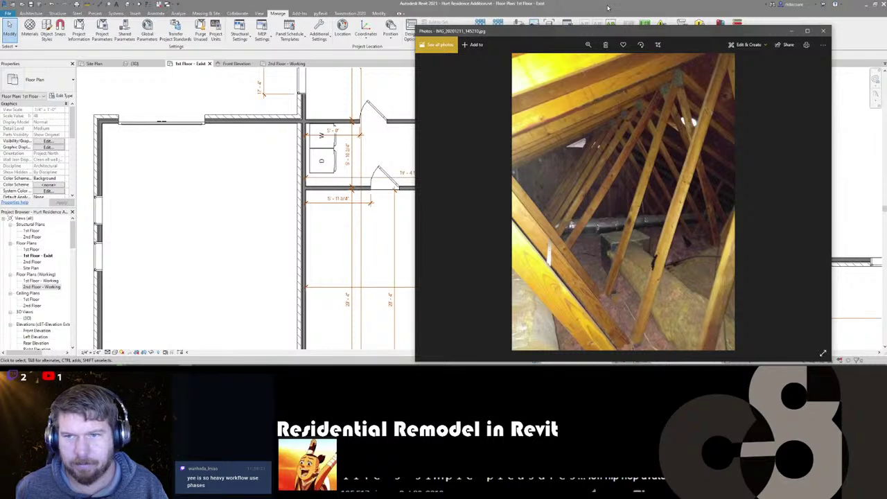
# - Close Photos, reframe the whole first floor, and activate the Nice and Simple design option
pyautogui.click(608, 8)
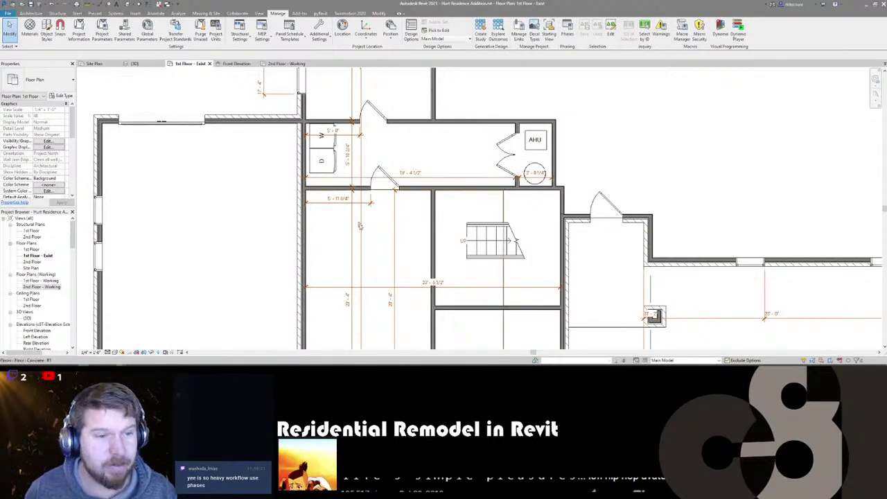
pyautogui.scroll(3, 315, 129)
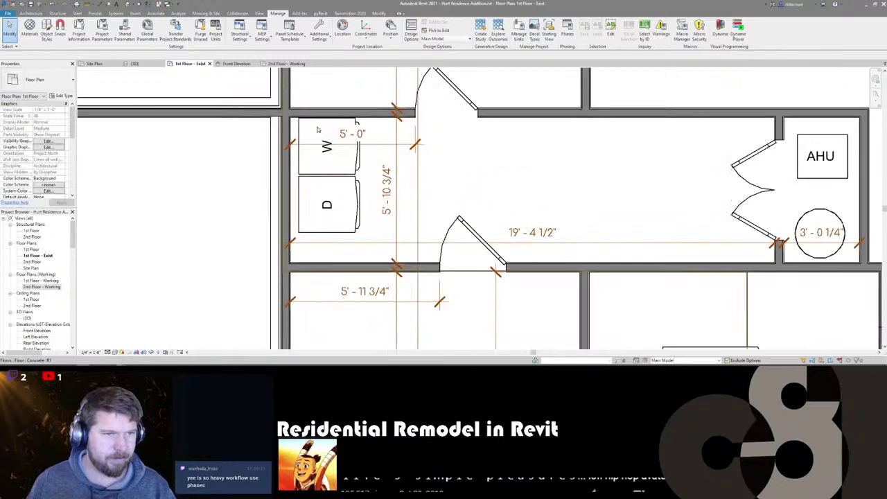
pyautogui.scroll(-4, 317, 129)
pyautogui.scroll(-1, 317, 129)
pyautogui.moveTo(413, 269); pyautogui.dragTo(511, 253, button='middle')
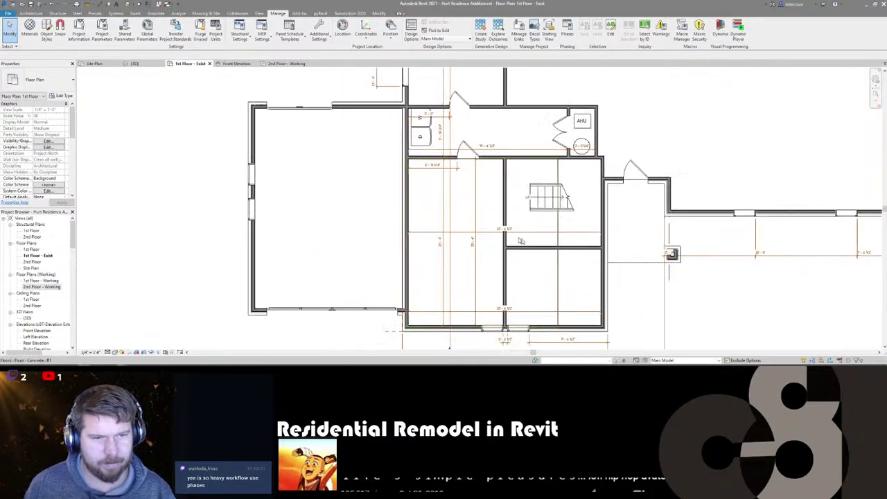
pyautogui.click(667, 360)
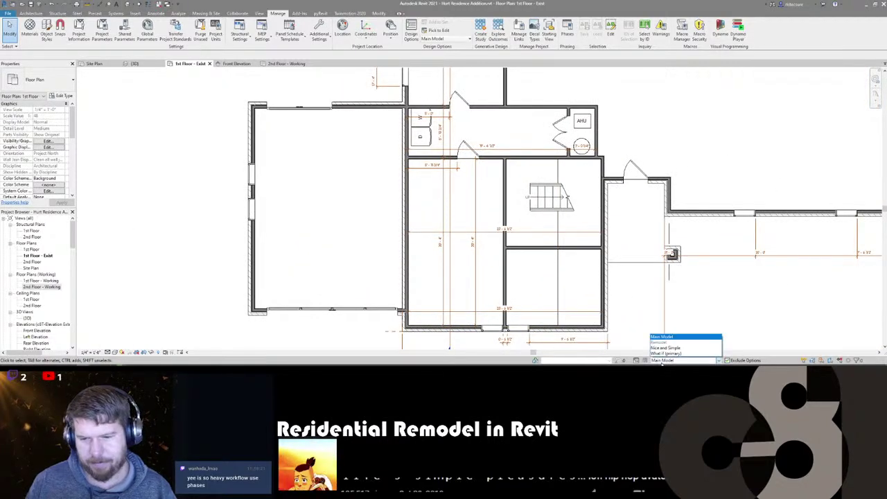
pyautogui.click(669, 349)
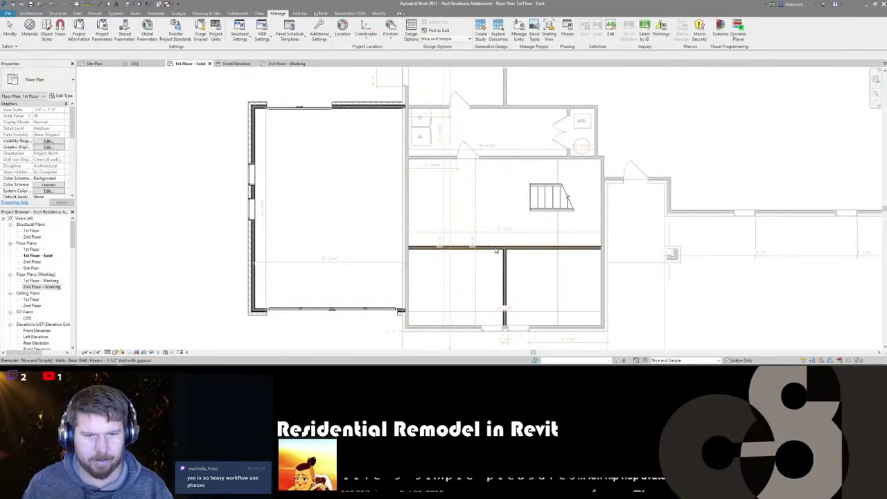
# - Set the interior wall below the stairs 12'-0" from the bottom wall via its temporary dimension
pyautogui.click(497, 248)
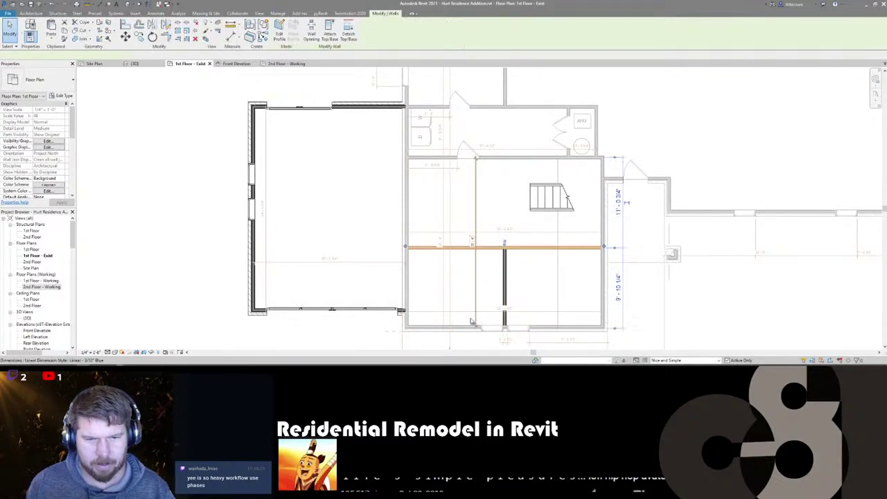
pyautogui.click(617, 286)
pyautogui.write('12')
pyautogui.press('Return')
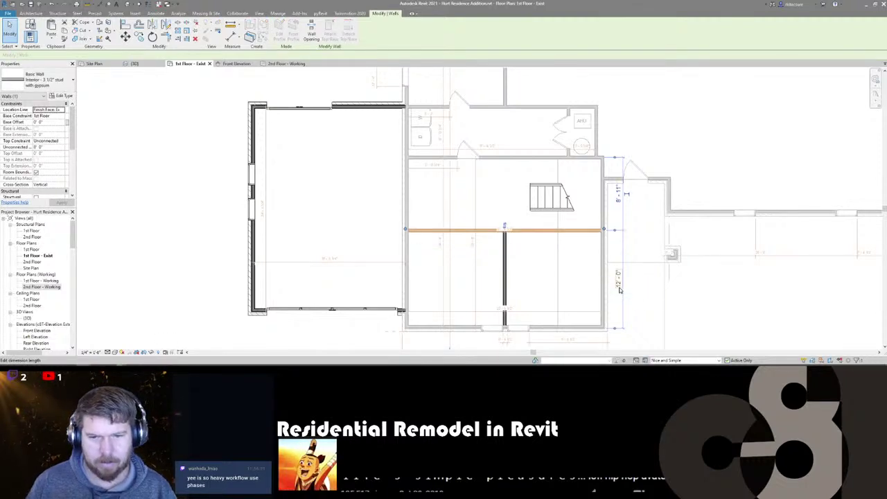
pyautogui.press('Escape')
pyautogui.moveTo(594, 192); pyautogui.dragTo(562, 203, button='middle')
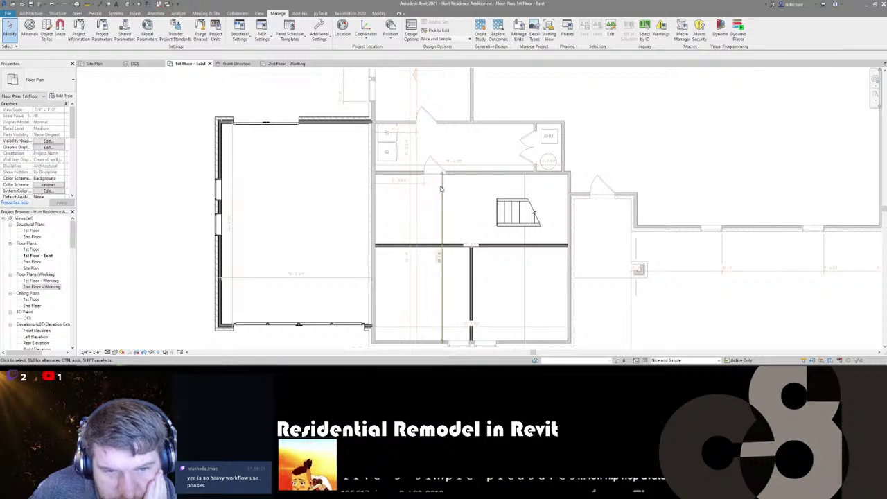
pyautogui.scroll(-3, 349, 234)
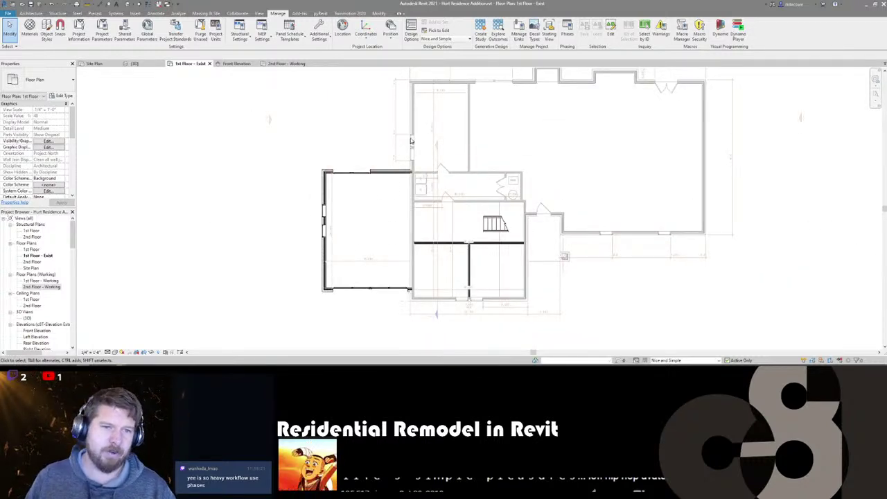
pyautogui.scroll(1, 412, 93)
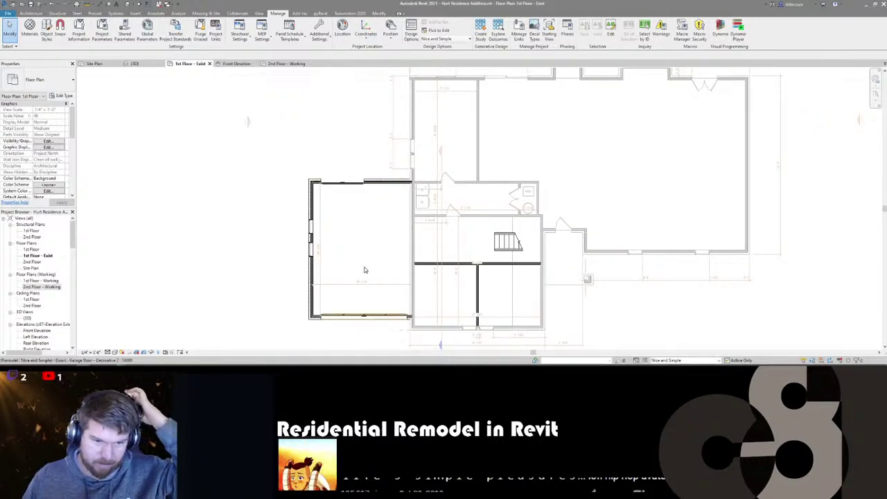
pyautogui.moveTo(364, 270); pyautogui.dragTo(380, 206, button='middle')
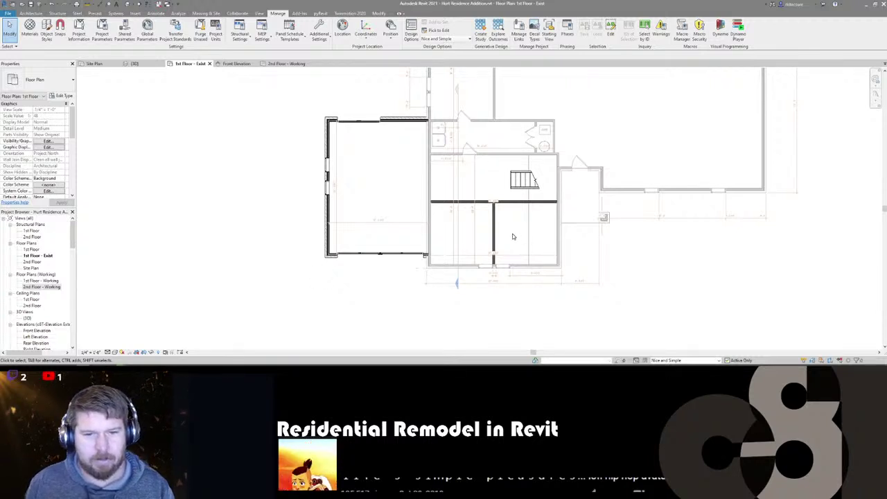
pyautogui.scroll(3, 554, 173)
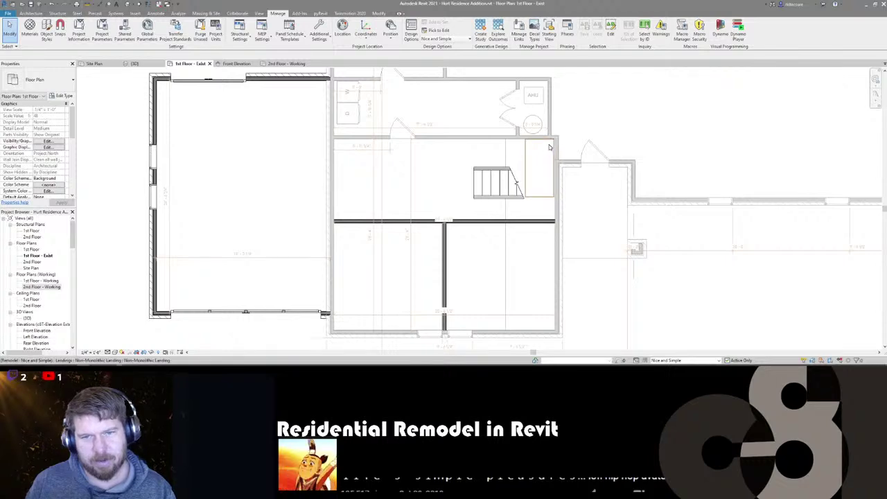
pyautogui.scroll(4, 551, 142)
# - Cancel a started aligned dimension (DI) and pan and zoom to frame the garage addition
pyautogui.press('d')
pyautogui.press('i')
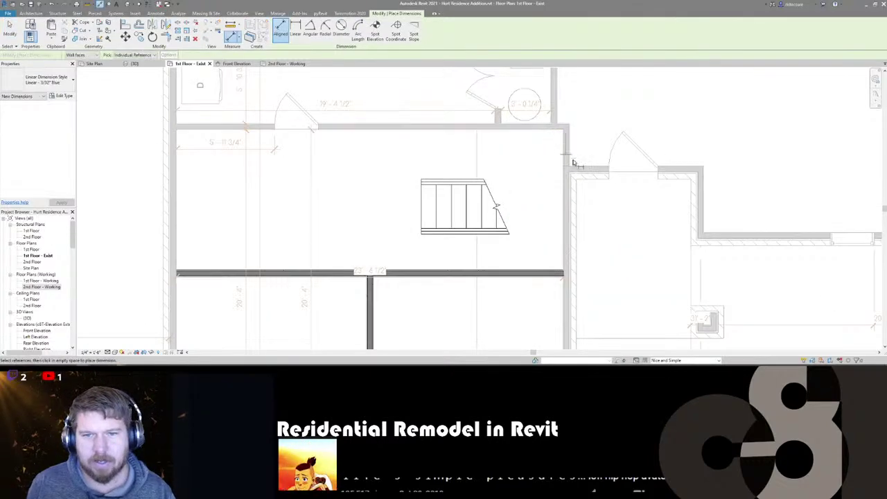
pyautogui.press('Escape')
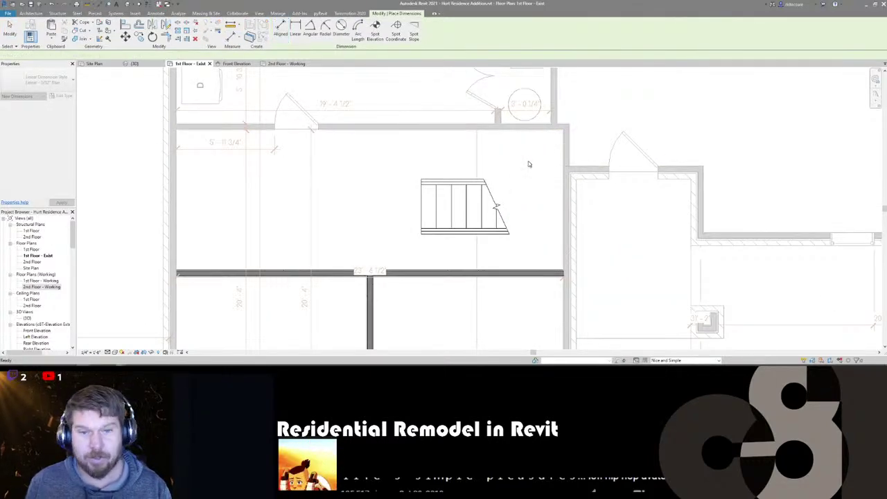
pyautogui.scroll(-4, 520, 180)
pyautogui.moveTo(431, 216); pyautogui.dragTo(493, 235, button='middle')
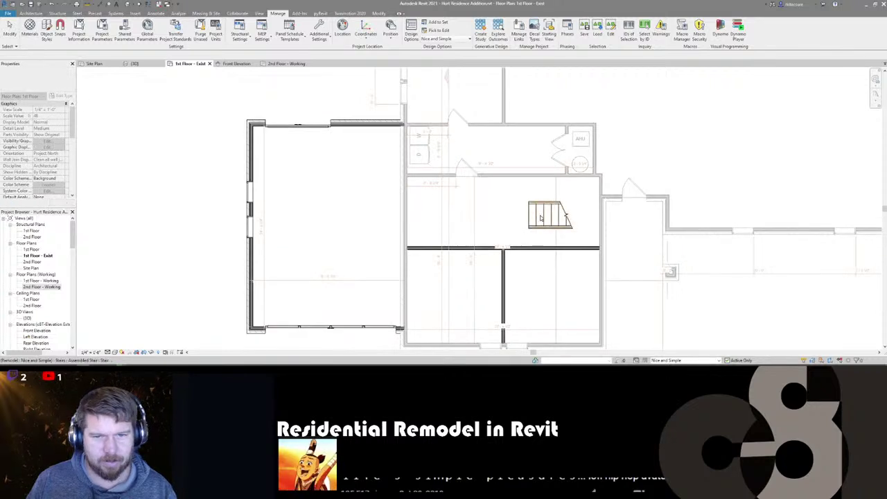
pyautogui.scroll(-3, 409, 156)
pyautogui.scroll(2, 409, 156)
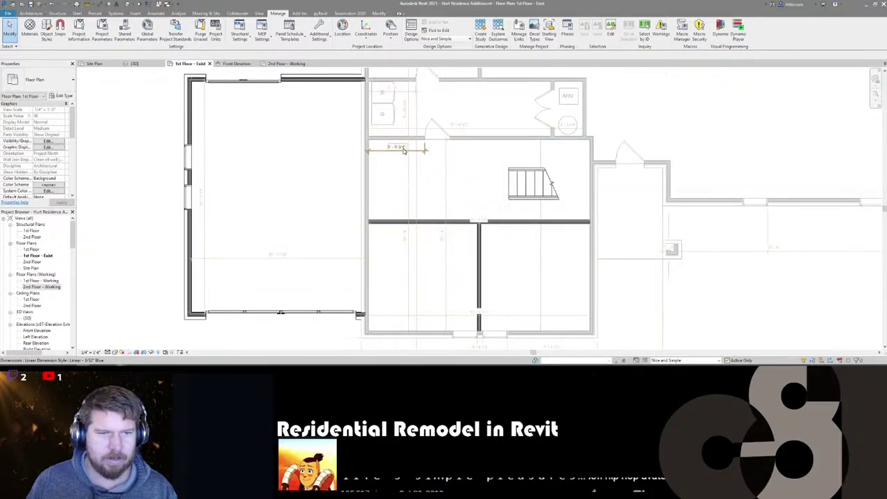
pyautogui.scroll(-1, 402, 159)
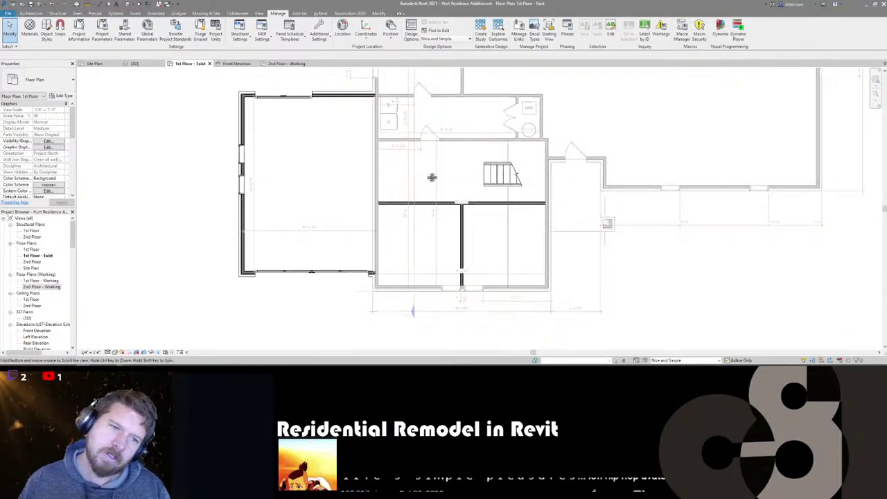
pyautogui.scroll(-2, 432, 177)
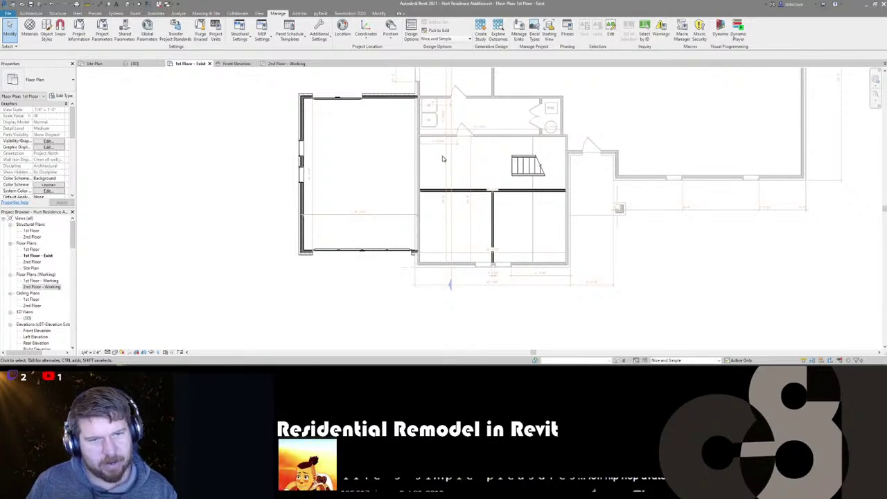
# - Select the addition's top and left walls and try nudging them down, cancelling the join error
pyautogui.moveTo(432, 151); pyautogui.dragTo(413, 200, button='middle')
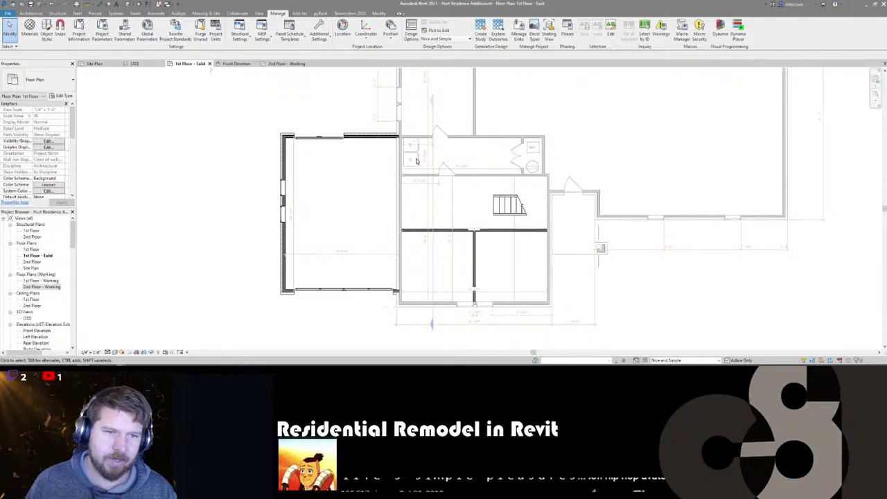
pyautogui.moveTo(378, 177); pyautogui.dragTo(385, 140, button='middle')
pyautogui.click(385, 139)
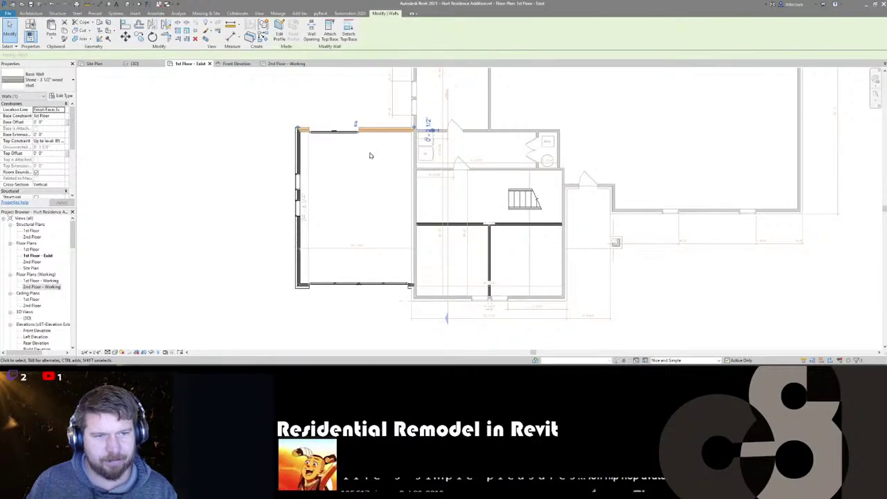
pyautogui.moveTo(374, 230); pyautogui.dragTo(378, 180, button='middle')
pyautogui.scroll(-3, 378, 159)
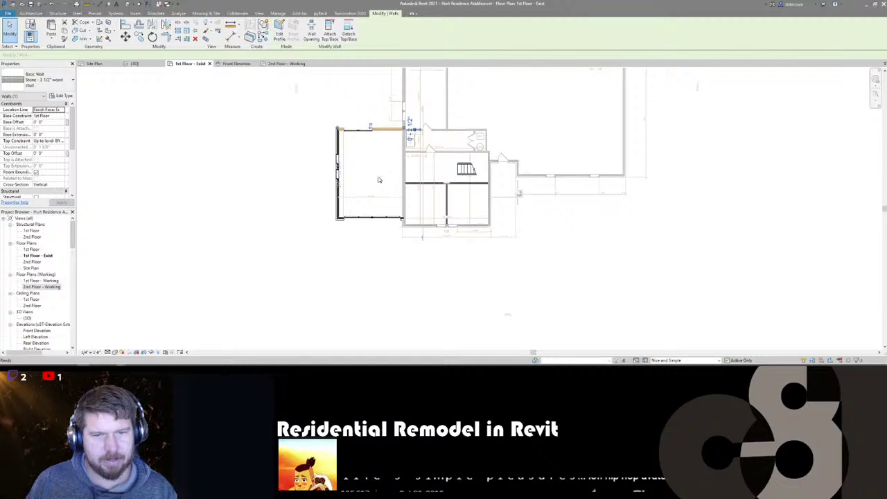
pyautogui.scroll(2, 400, 230)
pyautogui.scroll(-1, 398, 222)
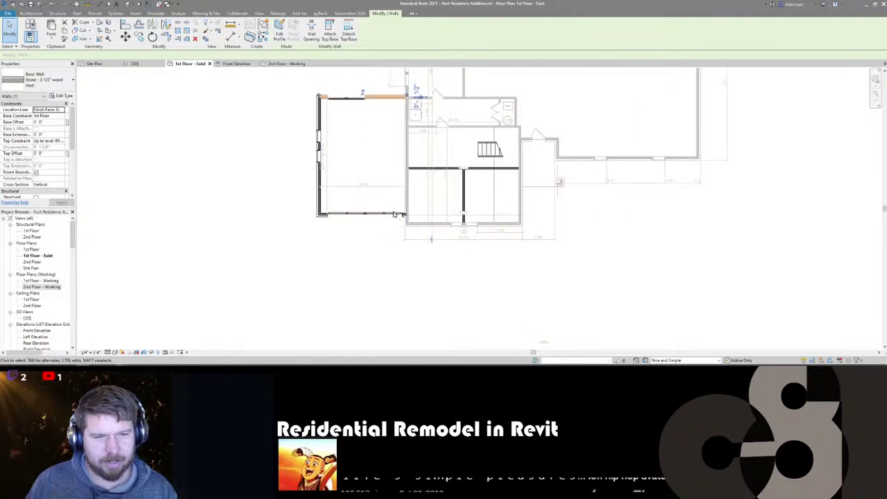
pyautogui.keyDown('ctrl'); pyautogui.click(323, 216); pyautogui.keyUp('ctrl')
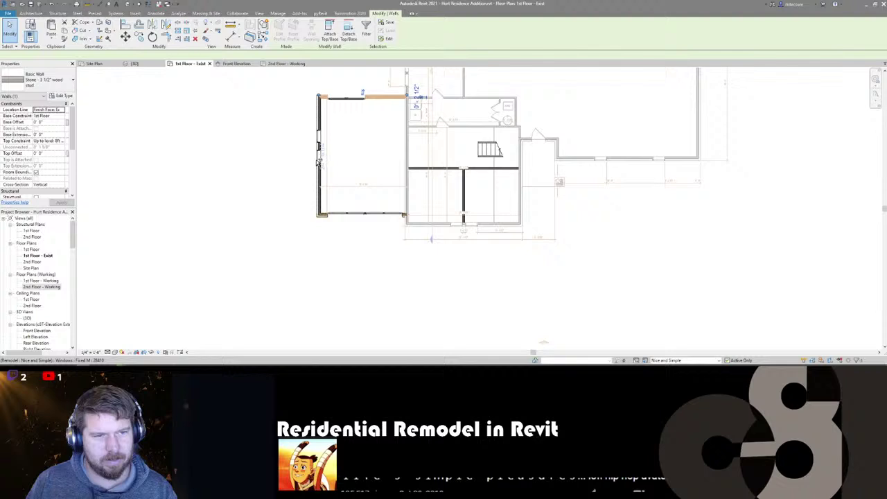
pyautogui.keyDown('ctrl'); pyautogui.click(319, 138); pyautogui.keyUp('ctrl')
pyautogui.press('Down')
pyautogui.press('Down')
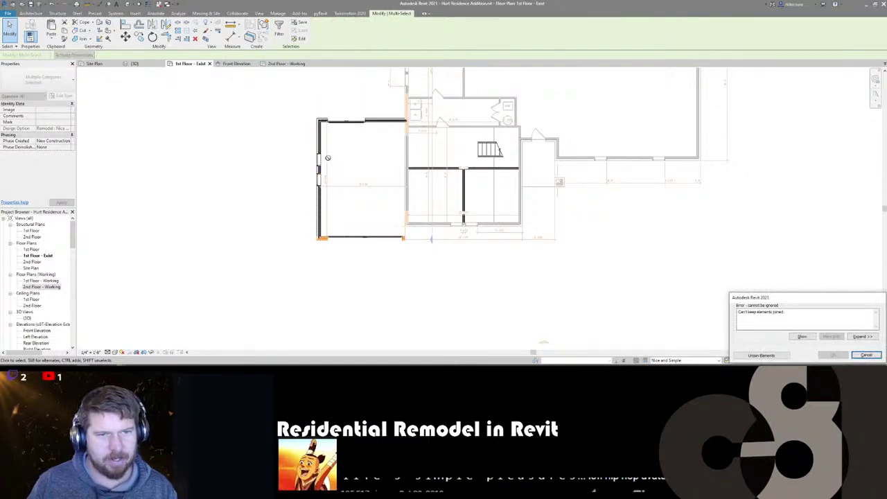
pyautogui.click(866, 356)
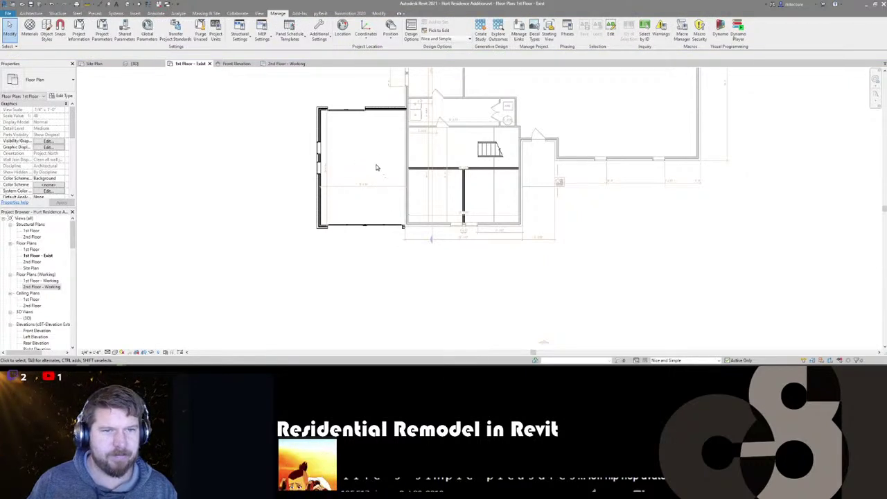
# - Reselect the walls, unjoin them from the house, nudge them down three steps, then go to 3D
pyautogui.click(377, 117)
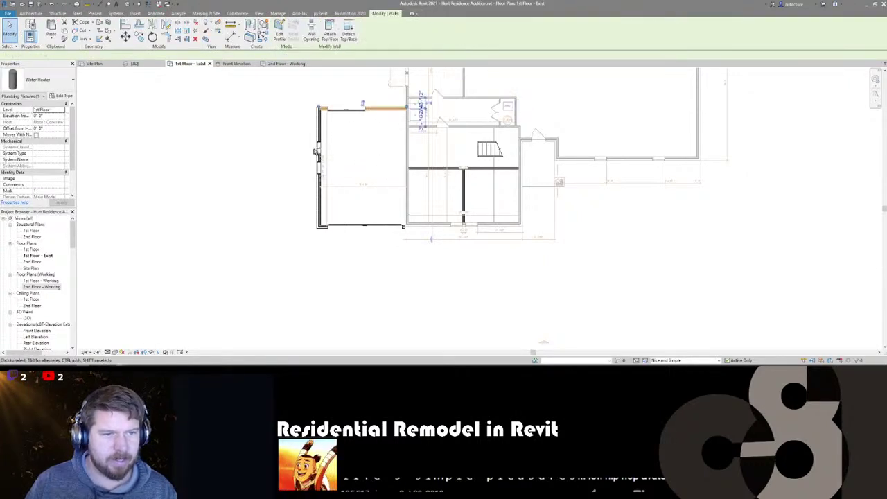
pyautogui.keyDown('ctrl'); pyautogui.click(319, 208); pyautogui.keyUp('ctrl')
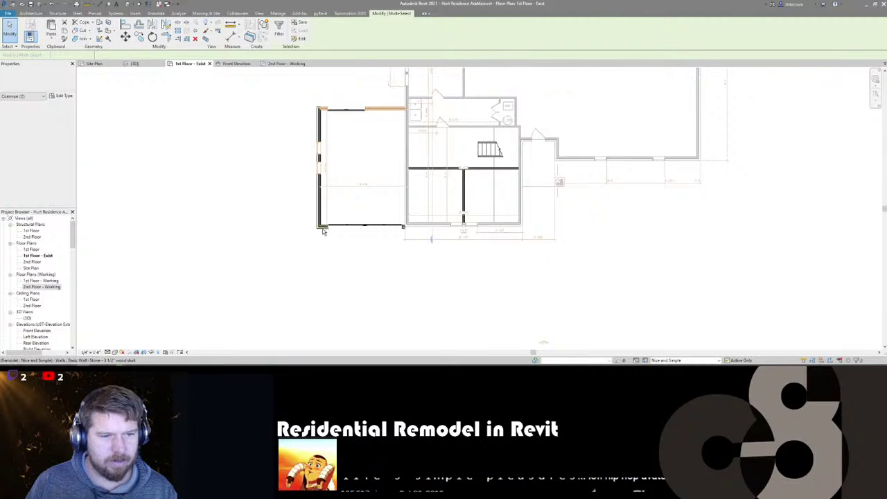
pyautogui.press('Down')
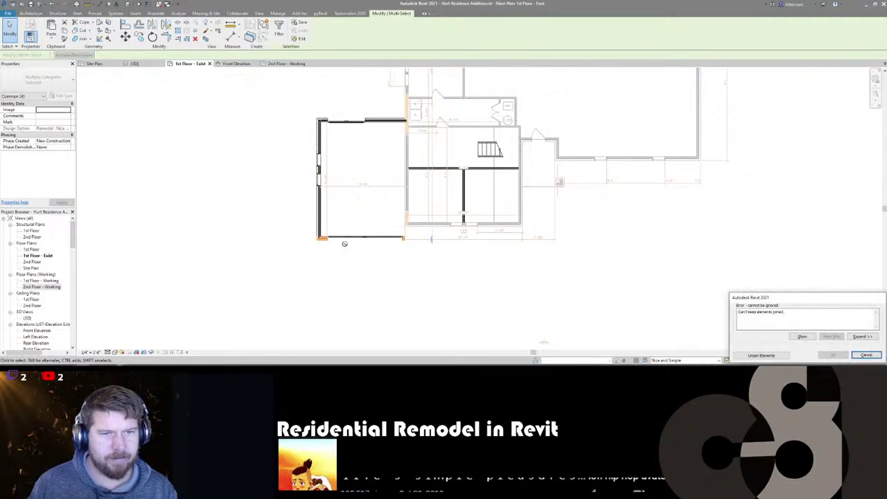
pyautogui.click(760, 355)
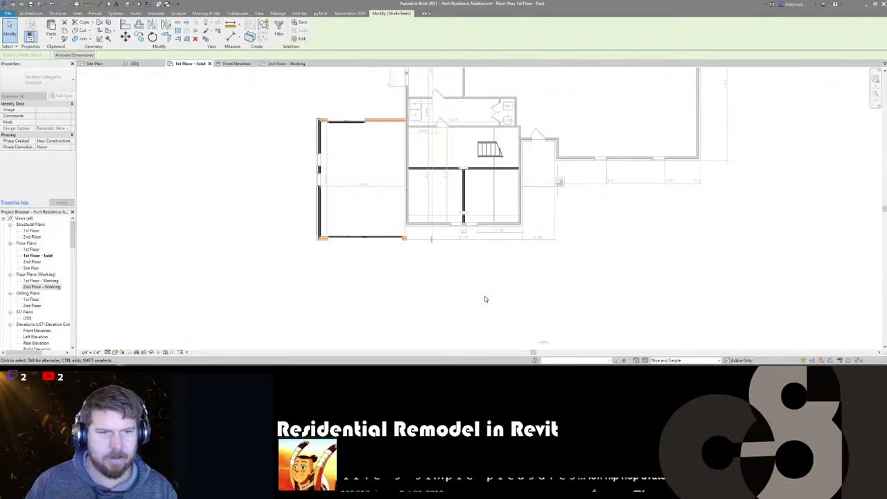
pyautogui.moveTo(335, 230); pyautogui.dragTo(336, 230, button='middle')
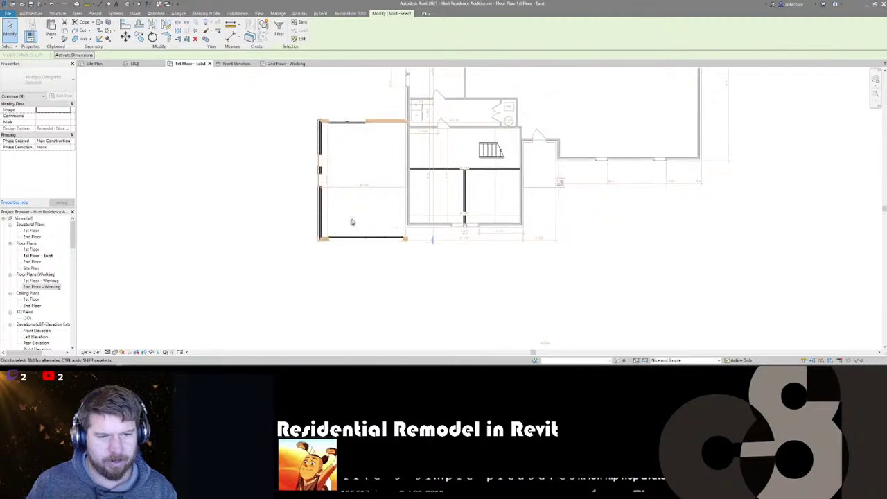
pyautogui.press('Down')
pyautogui.press('Down')
pyautogui.press('Down')
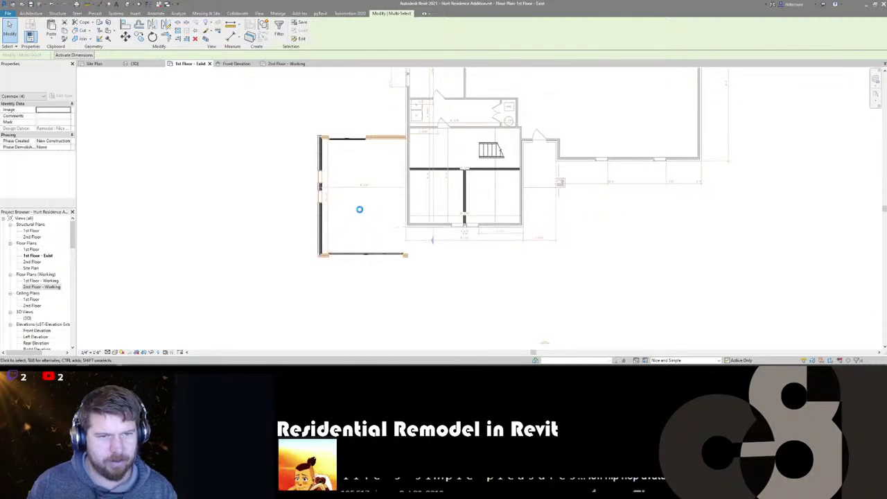
pyautogui.press('Down')
pyautogui.press('Down')
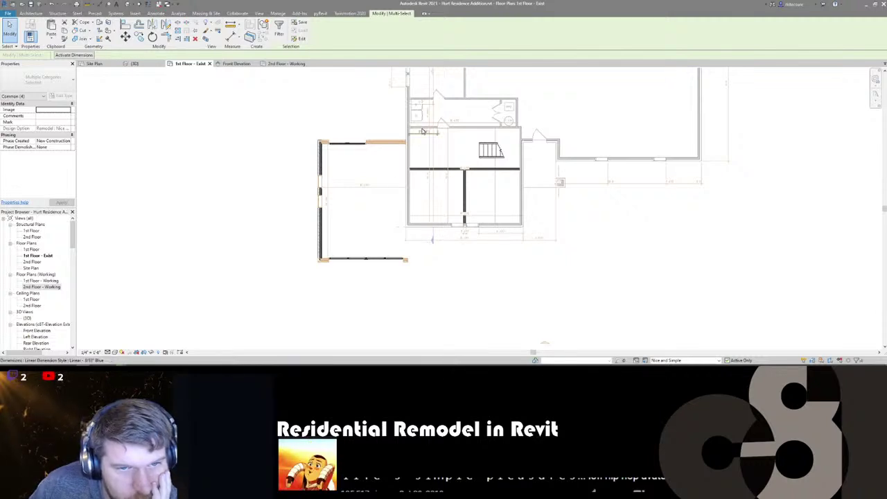
pyautogui.moveTo(422, 136); pyautogui.dragTo(400, 172, button='middle')
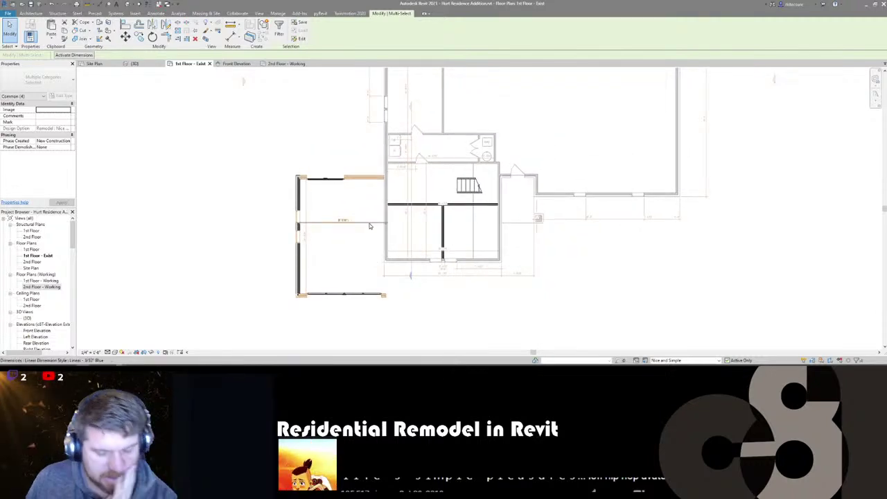
pyautogui.hotkey('ctrl', 'shift', 'Tab')
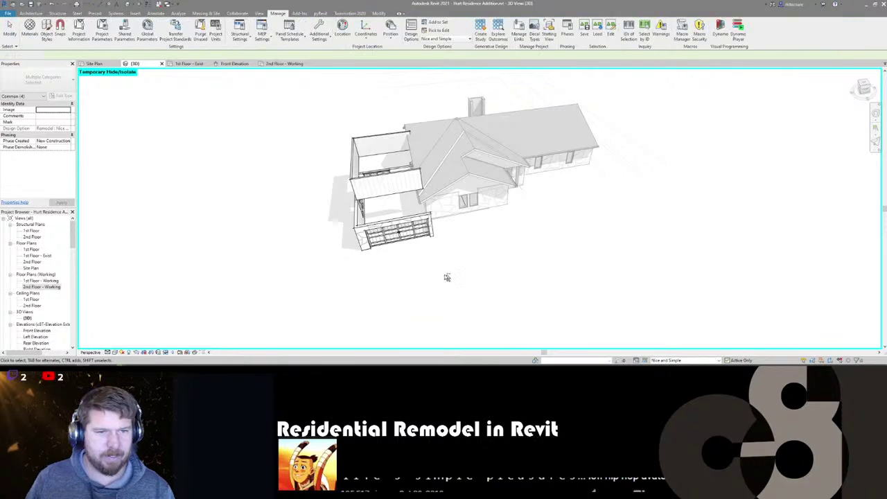
pyautogui.keyDown('shift'); pyautogui.moveTo(447, 277); pyautogui.dragTo(749, 235, button='middle'); pyautogui.keyUp('shift')
pyautogui.keyDown('shift'); pyautogui.moveTo(283, 278); pyautogui.dragTo(594, 263, button='middle'); pyautogui.keyUp('shift')
pyautogui.scroll(5, 596, 260)
pyautogui.press('Escape')
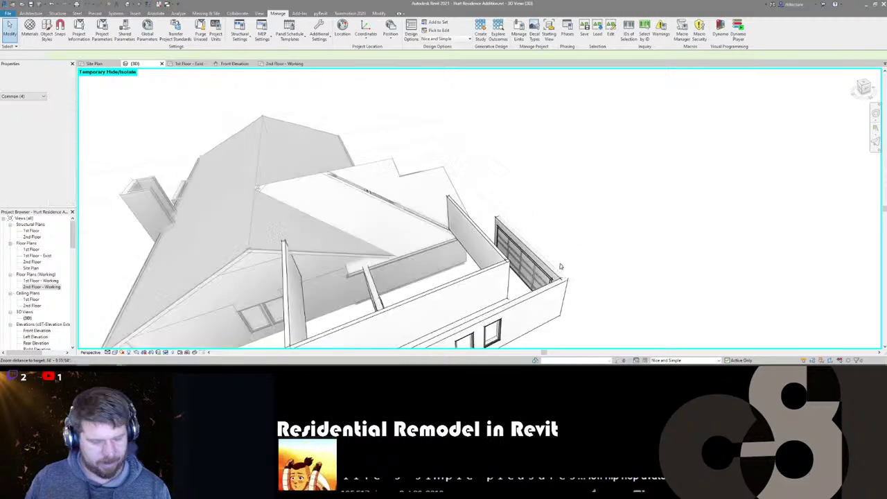
pyautogui.press('a')
pyautogui.press('l')
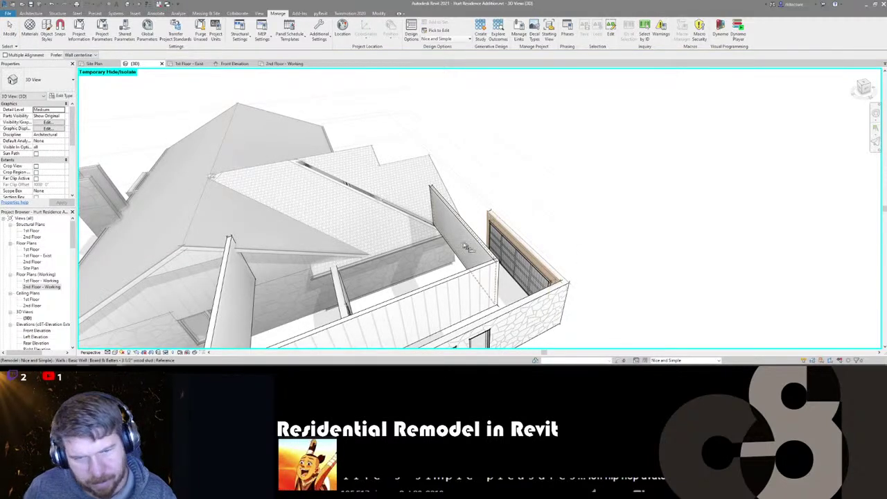
pyautogui.keyDown('shift'); pyautogui.moveTo(457, 242); pyautogui.dragTo(610, 183, button='middle'); pyautogui.keyUp('shift')
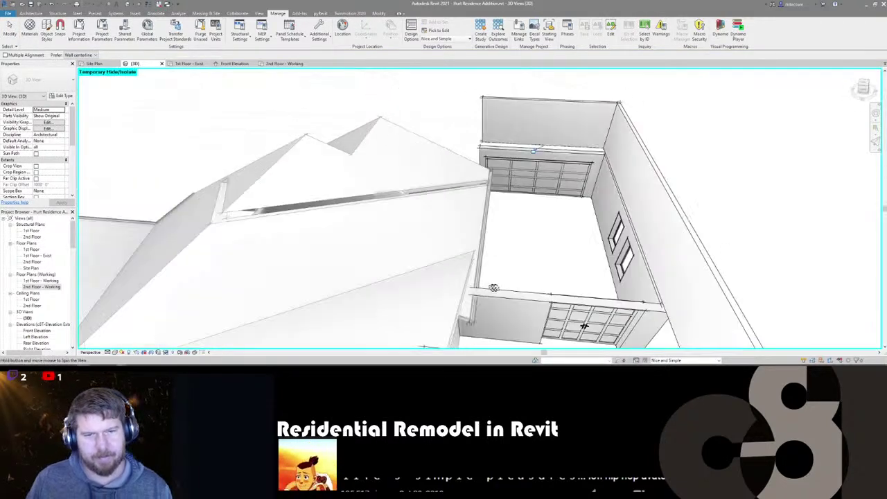
pyautogui.scroll(3, 615, 180)
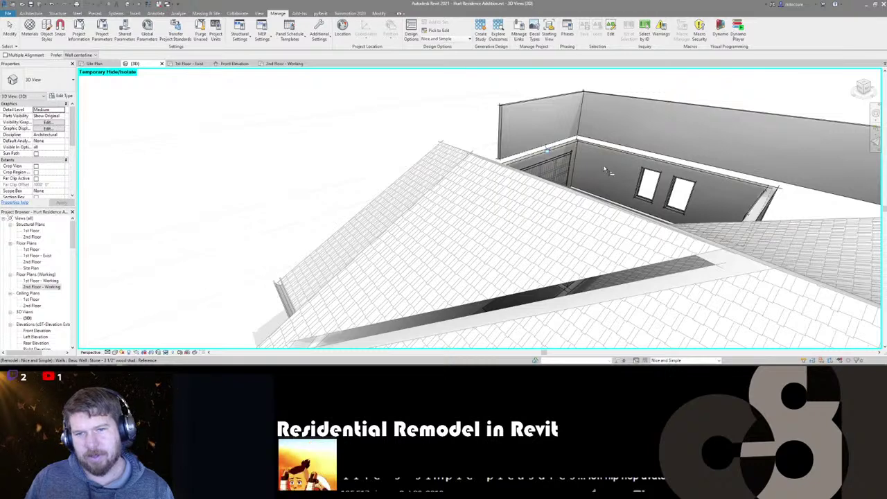
pyautogui.scroll(-3, 607, 170)
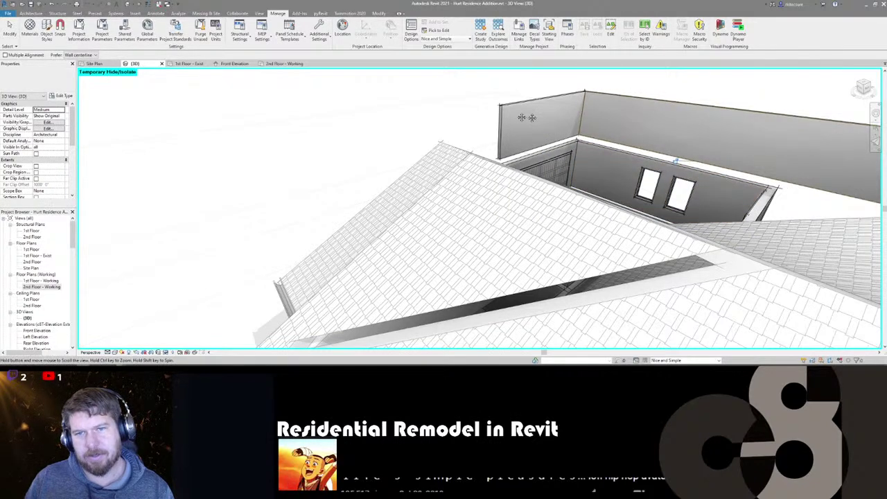
pyautogui.keyDown('shift'); pyautogui.moveTo(555, 122); pyautogui.dragTo(511, 162, button='middle'); pyautogui.keyUp('shift')
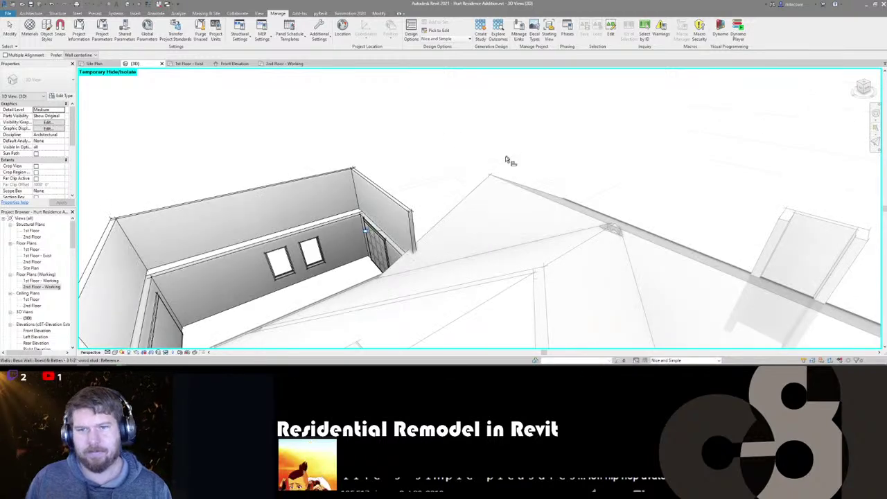
pyautogui.scroll(2, 399, 259)
pyautogui.scroll(-3, 399, 260)
pyautogui.keyDown('shift'); pyautogui.moveTo(425, 277); pyautogui.dragTo(518, 281, button='middle'); pyautogui.keyUp('shift')
pyautogui.scroll(2, 268, 251)
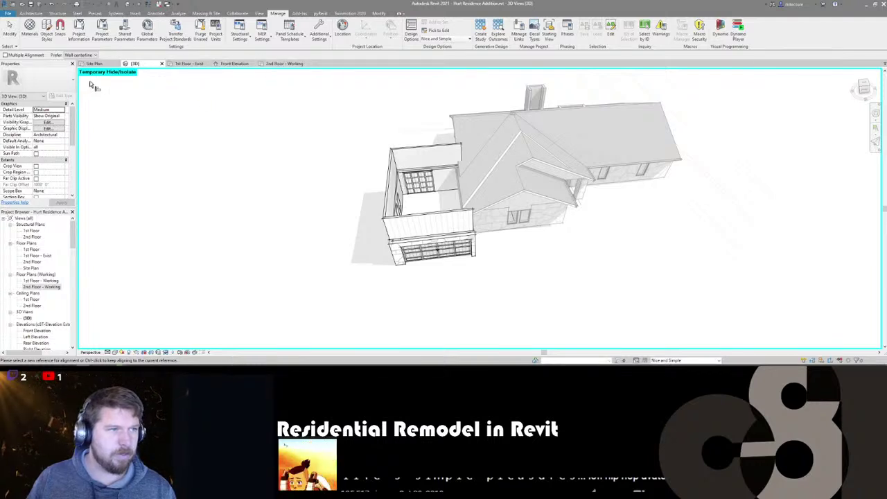
# - On the 2nd Floor - Working plan, hide the Roofs category in Visibility/Graphics
pyautogui.click(279, 65)
pyautogui.scroll(-1, 507, 222)
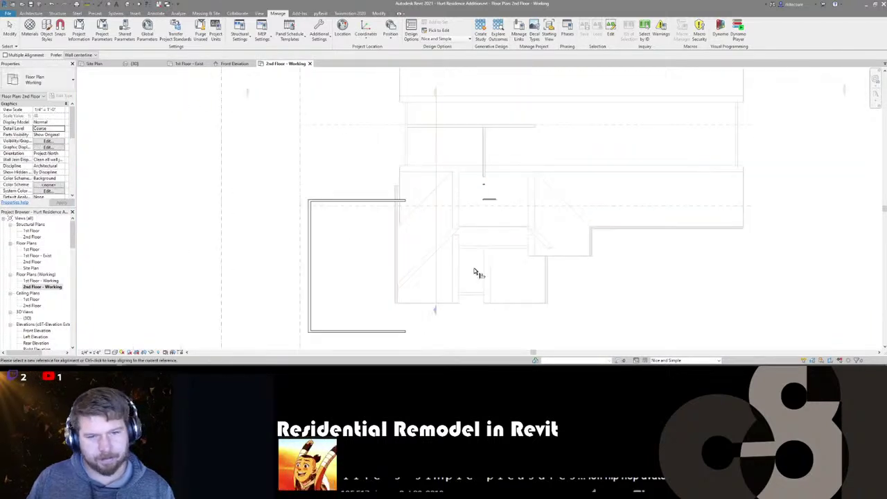
pyautogui.moveTo(456, 256); pyautogui.dragTo(455, 234, button='middle')
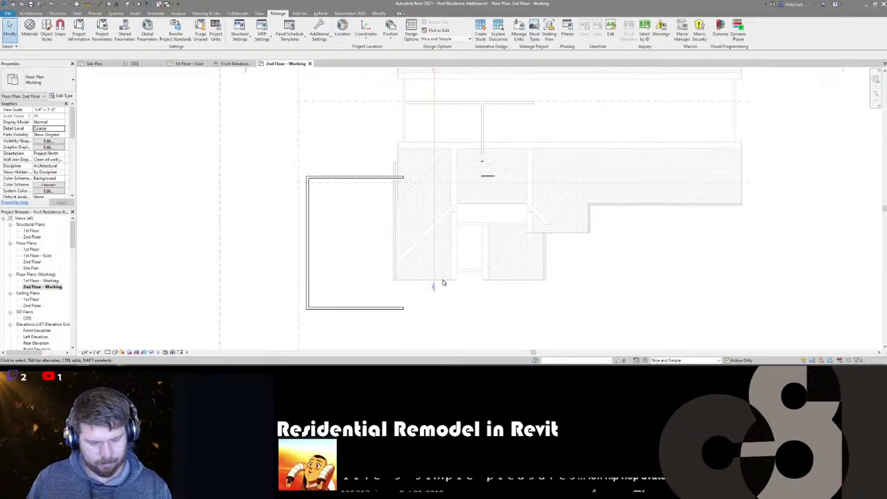
pyautogui.press('v')
pyautogui.press('v')
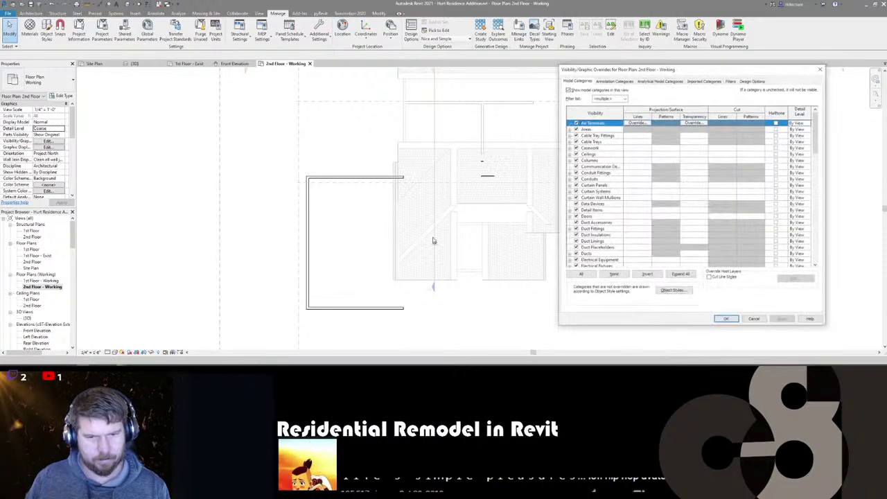
pyautogui.click(594, 260)
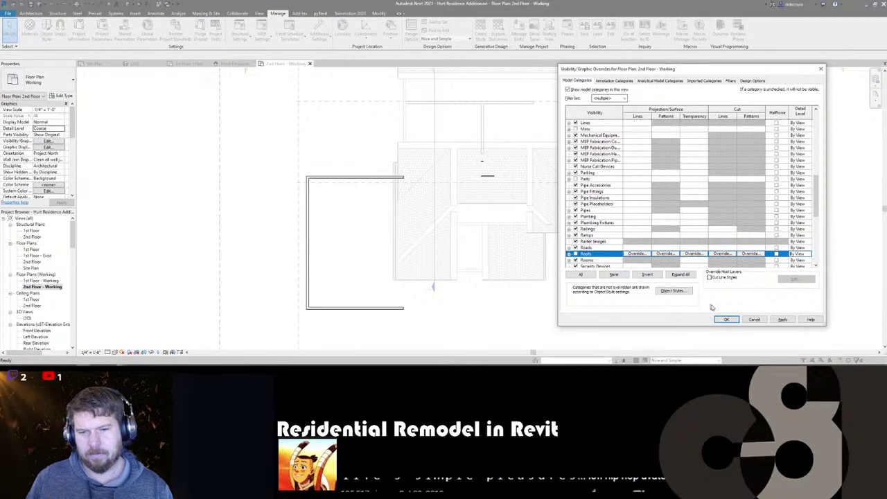
pyautogui.click(728, 320)
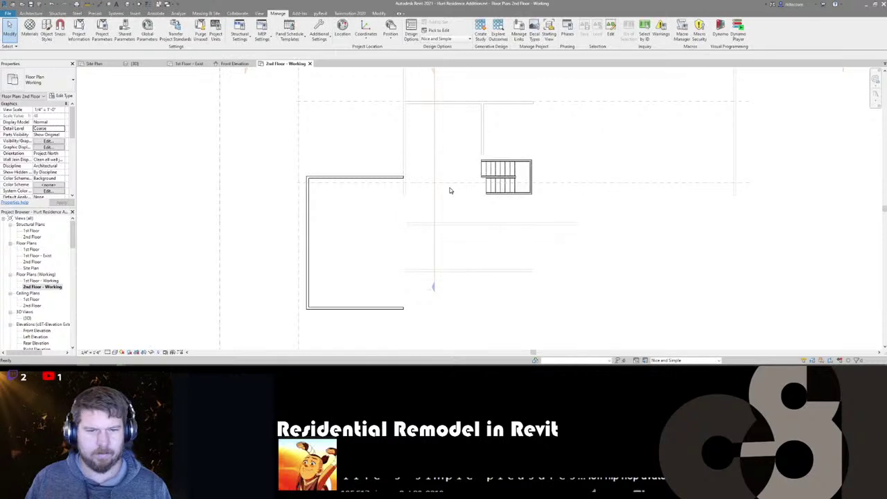
# - Set the view range Bottom and View Depth Level both to Unlimited
pyautogui.scroll(-2, 406, 210)
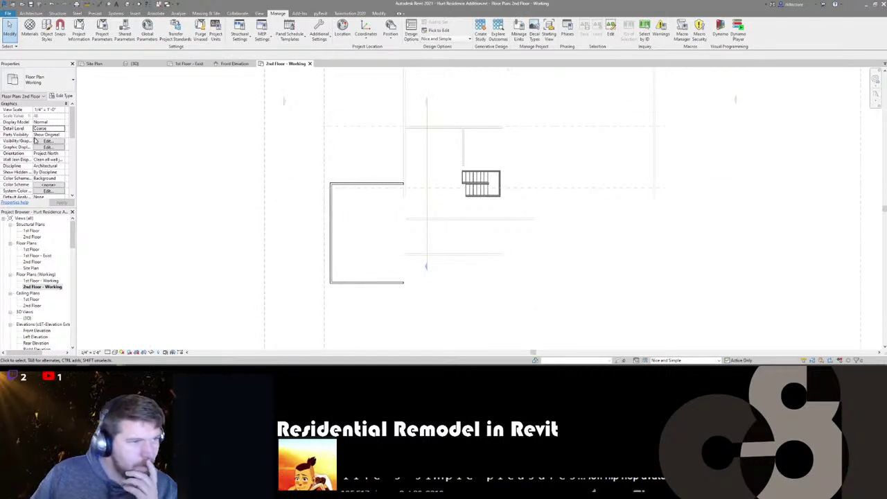
pyautogui.scroll(-5, 36, 142)
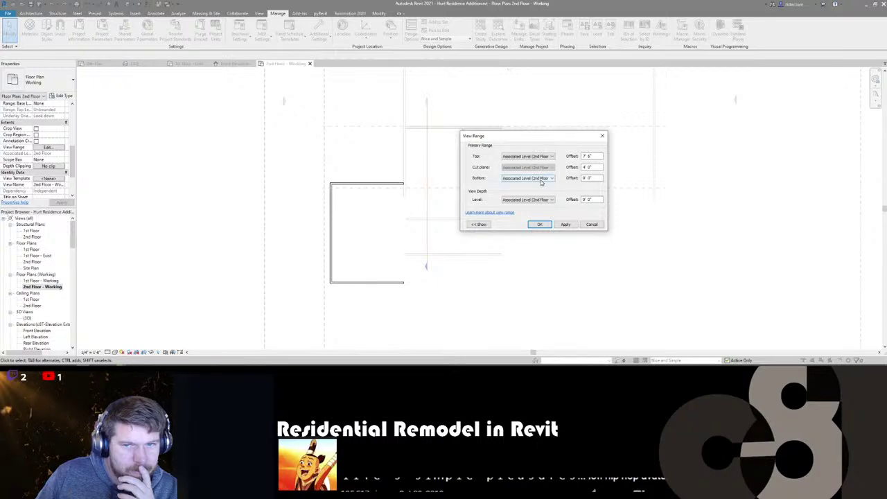
pyautogui.click(542, 180)
pyautogui.click(516, 195)
pyautogui.click(516, 201)
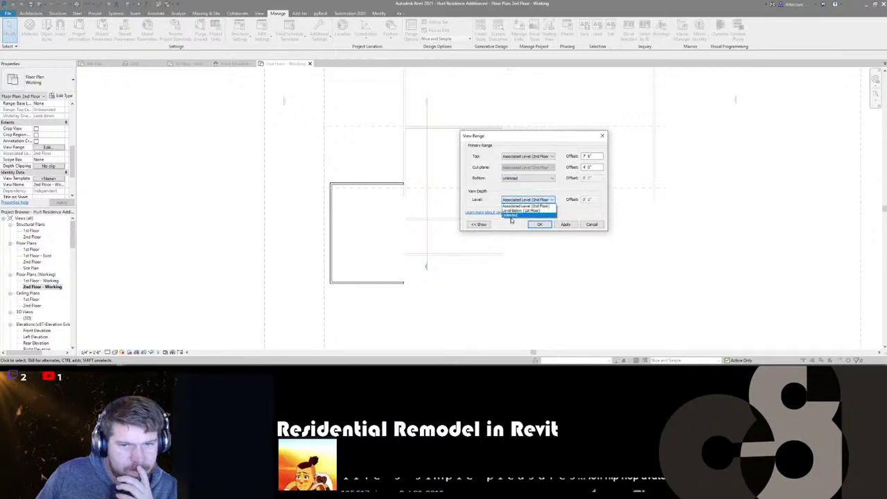
pyautogui.click(511, 217)
pyautogui.click(516, 202)
pyautogui.click(521, 208)
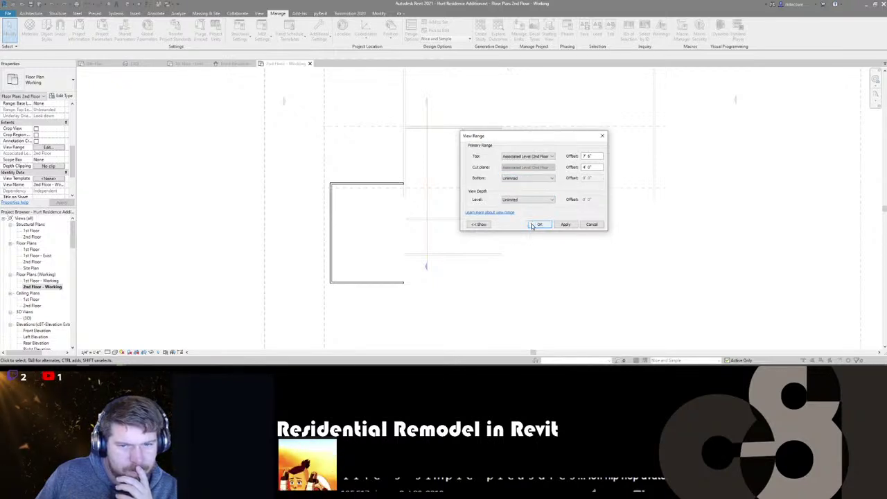
pyautogui.click(539, 224)
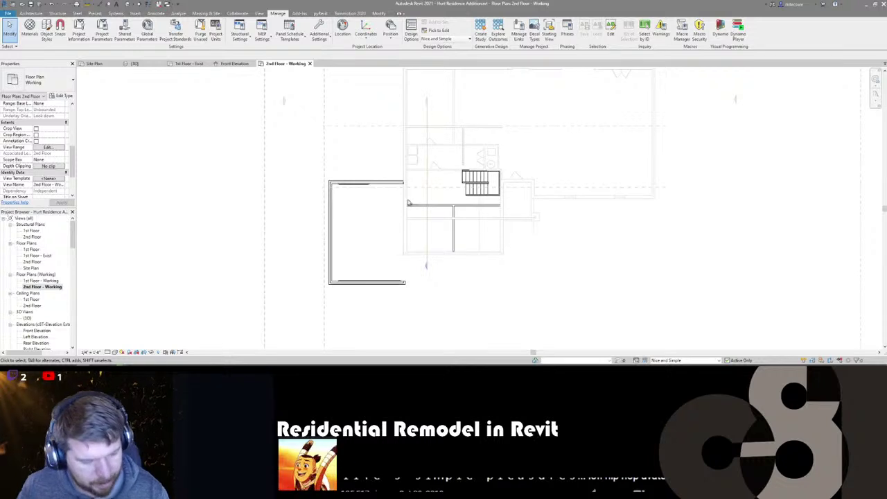
pyautogui.scroll(1, 404, 197)
# - Leave the Front Elevation for the {3D} view and orbit toward the garage addition's front
pyautogui.scroll(-2, 404, 197)
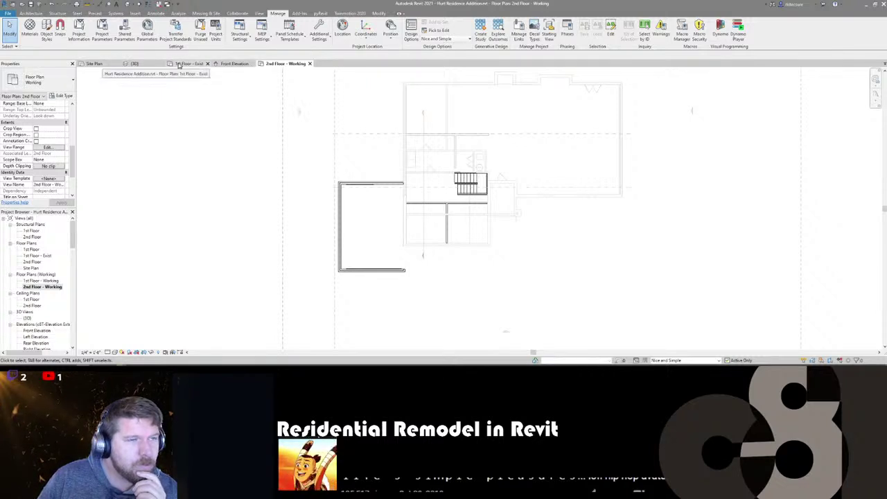
pyautogui.hotkey('ctrl', 'Tab')
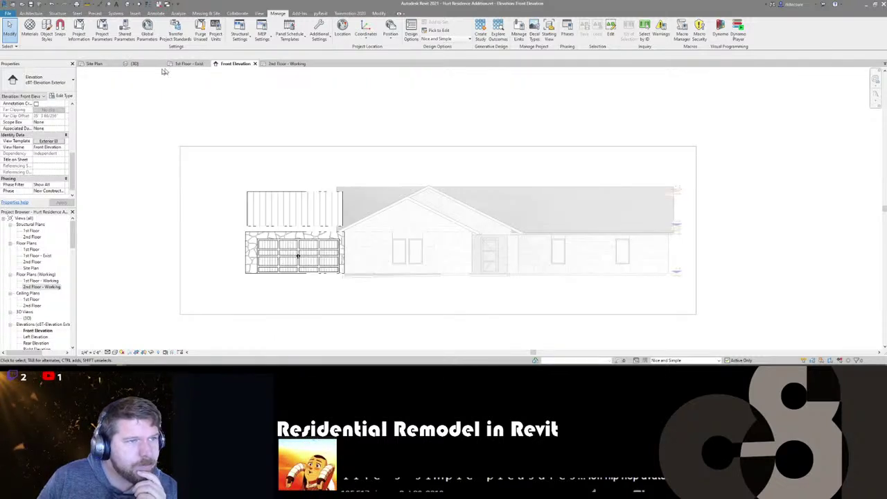
pyautogui.click(142, 66)
pyautogui.keyDown('shift'); pyautogui.moveTo(609, 270); pyautogui.dragTo(526, 258, button='middle'); pyautogui.keyUp('shift')
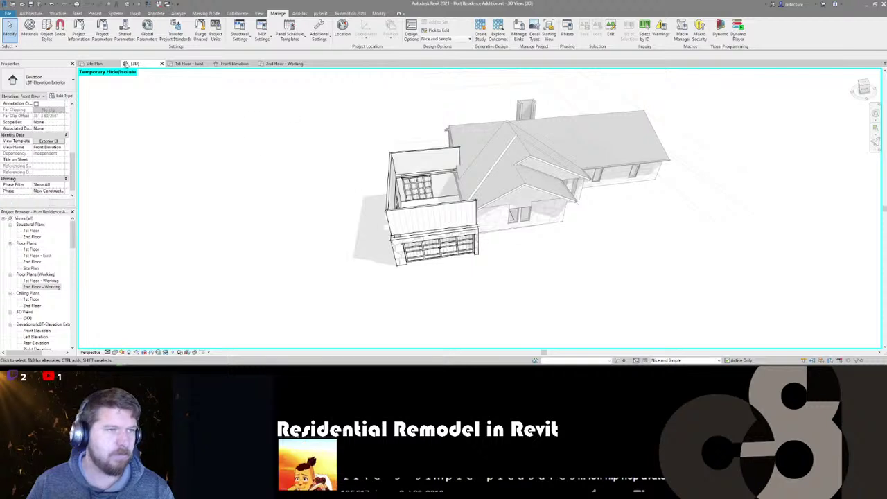
pyautogui.keyDown('shift'); pyautogui.moveTo(338, 213); pyautogui.dragTo(377, 256, button='middle'); pyautogui.keyUp('shift')
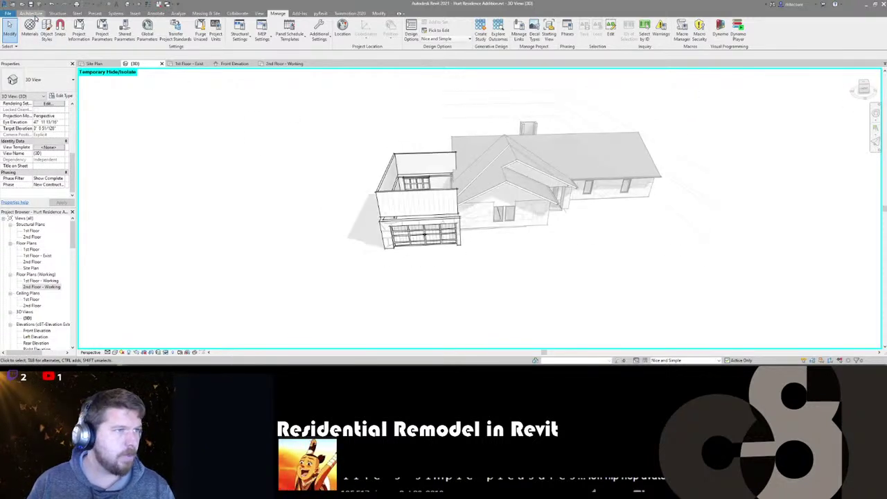
# - Start a Roof by Footprint placed on the 2nd Floor Plate level
pyautogui.click(31, 14)
pyautogui.click(127, 30)
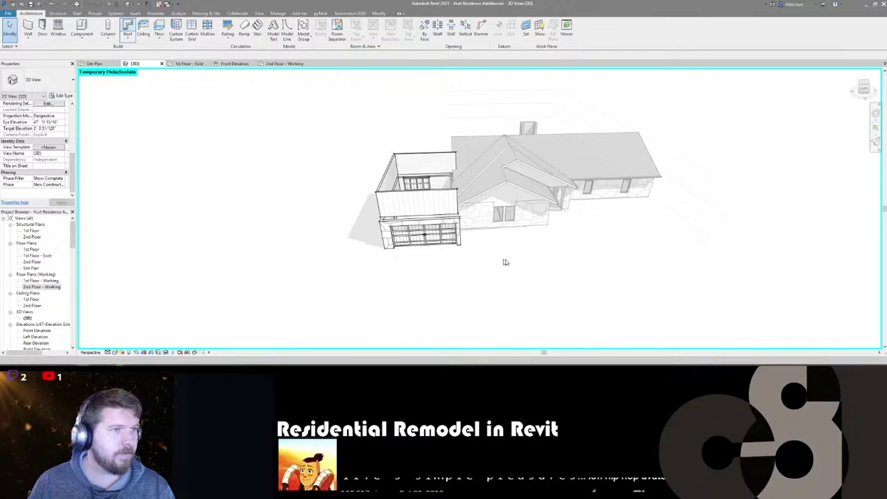
pyautogui.click(421, 189)
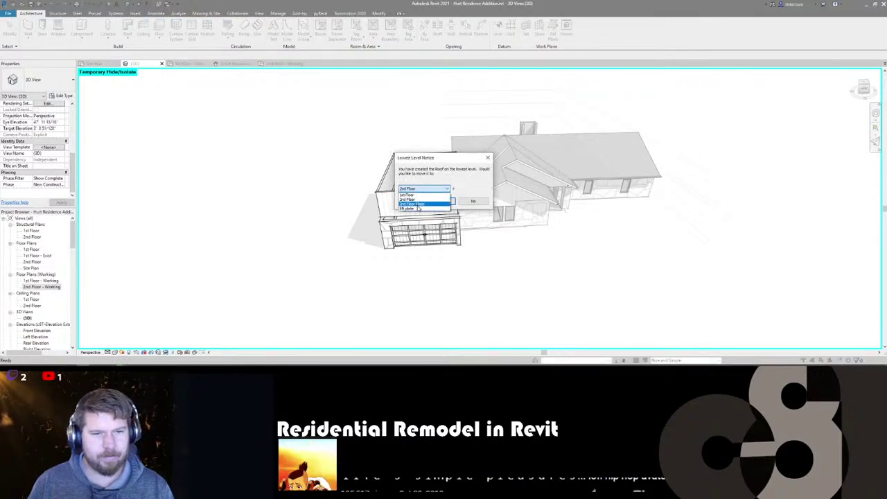
pyautogui.click(415, 204)
pyautogui.click(439, 201)
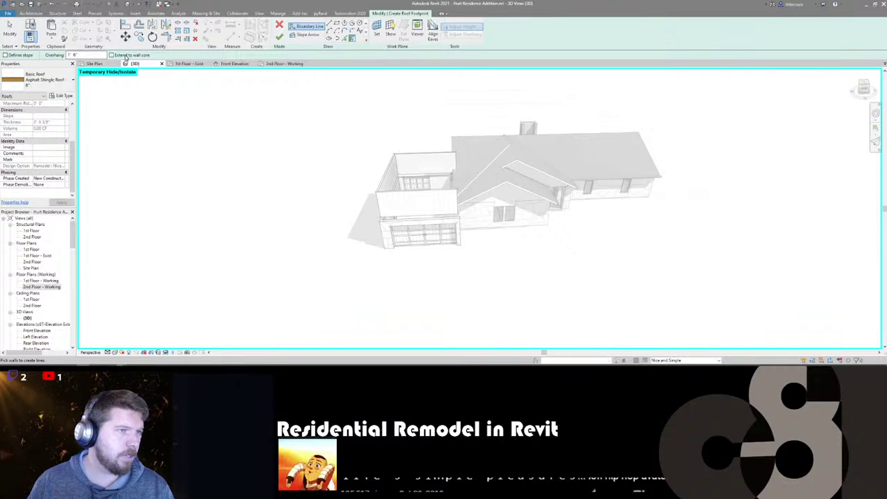
# - With Extend into wall core on, pick the left, front, back and right garage walls as roof edges
pyautogui.click(6, 55)
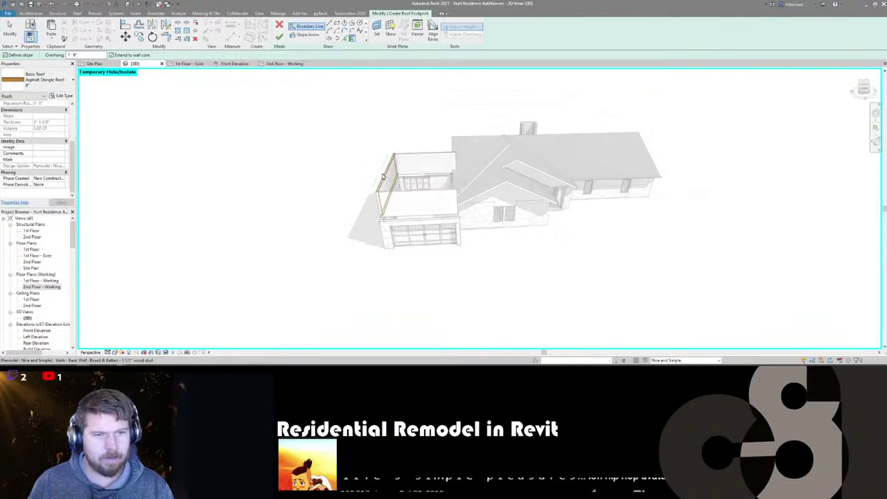
pyautogui.click(382, 177)
pyautogui.click(420, 197)
pyautogui.click(429, 155)
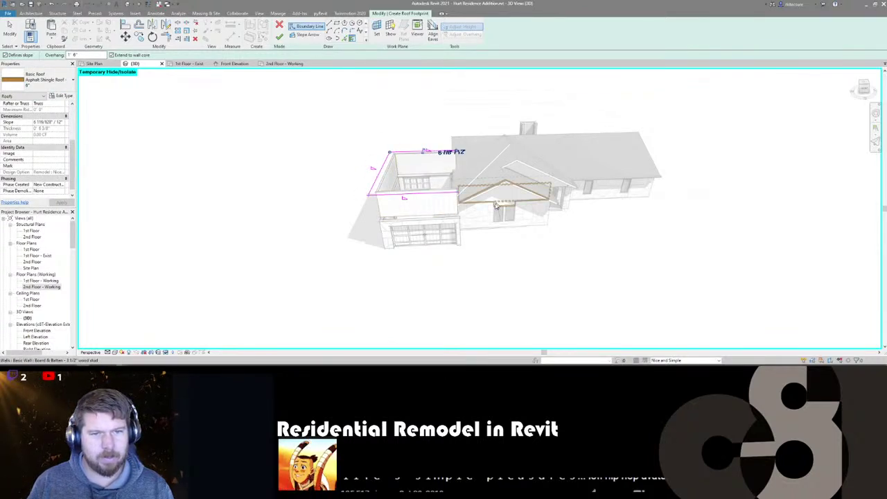
pyautogui.keyDown('shift'); pyautogui.moveTo(357, 224); pyautogui.dragTo(505, 195, button='middle'); pyautogui.keyUp('shift')
pyautogui.click(506, 195)
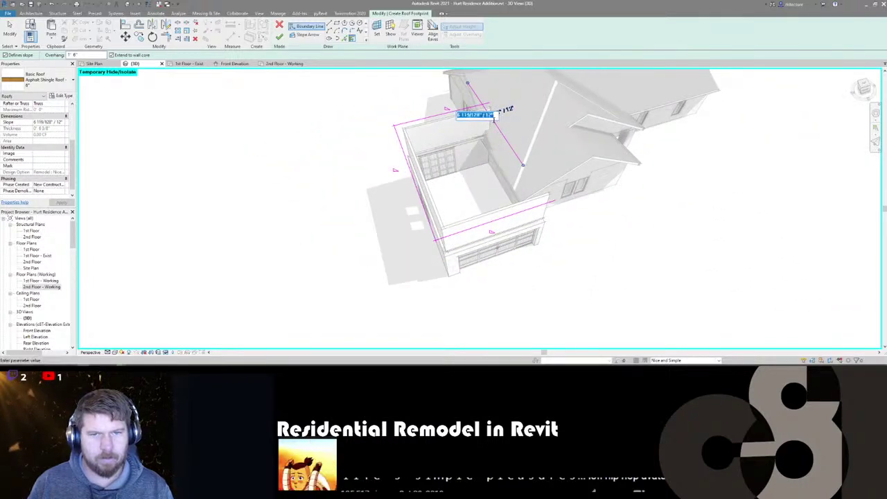
pyautogui.click(493, 122)
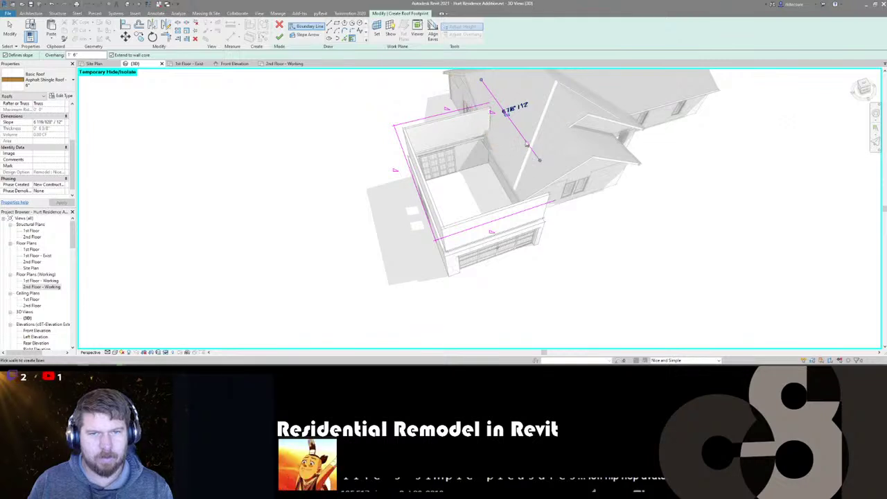
pyautogui.press('Escape')
pyautogui.press('Escape')
# - Trim/Extend (TR) the footprint lines so the roof boundary corners close
pyautogui.press('t')
pyautogui.press('r')
pyautogui.click(514, 129)
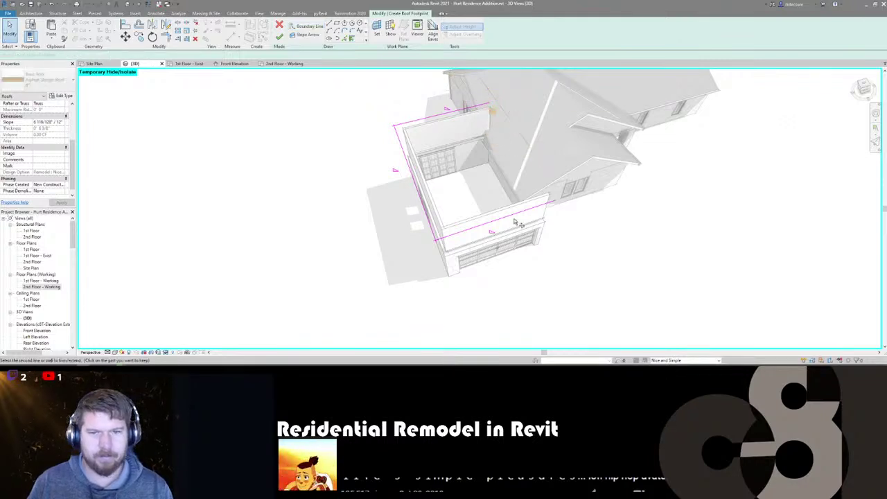
pyautogui.click(433, 232)
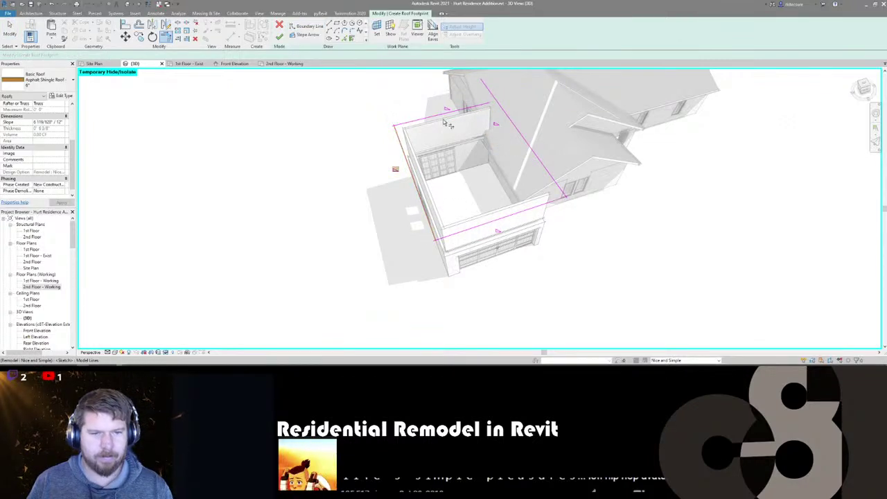
pyautogui.click(521, 149)
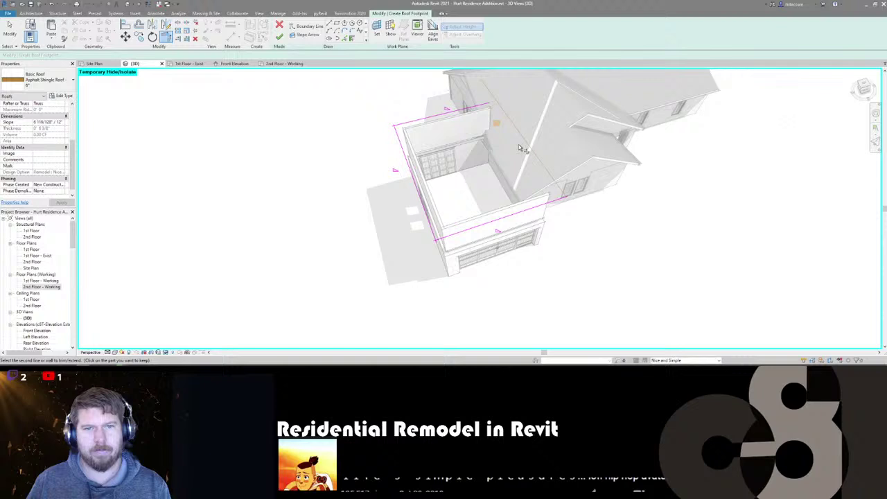
pyautogui.click(478, 109)
pyautogui.press('Escape')
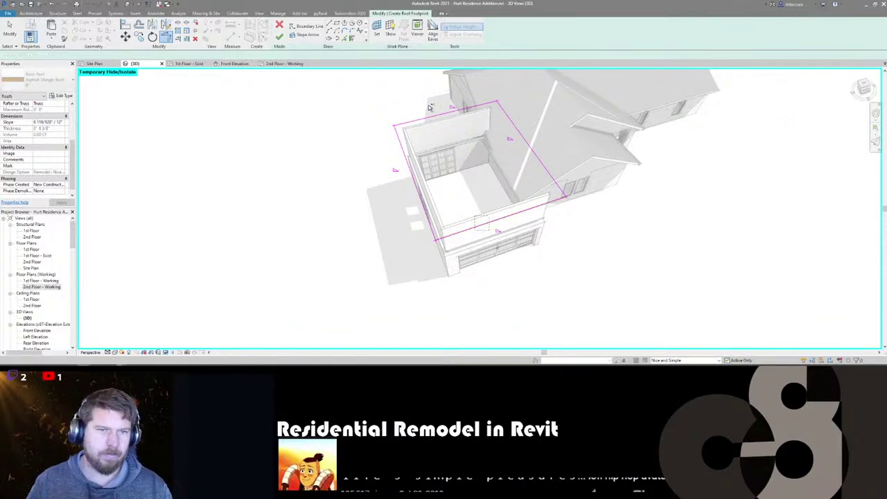
pyautogui.press('Escape')
# - Give the top and front roof lines a 6"/12" slope and finish the footprint roof
pyautogui.click(429, 108)
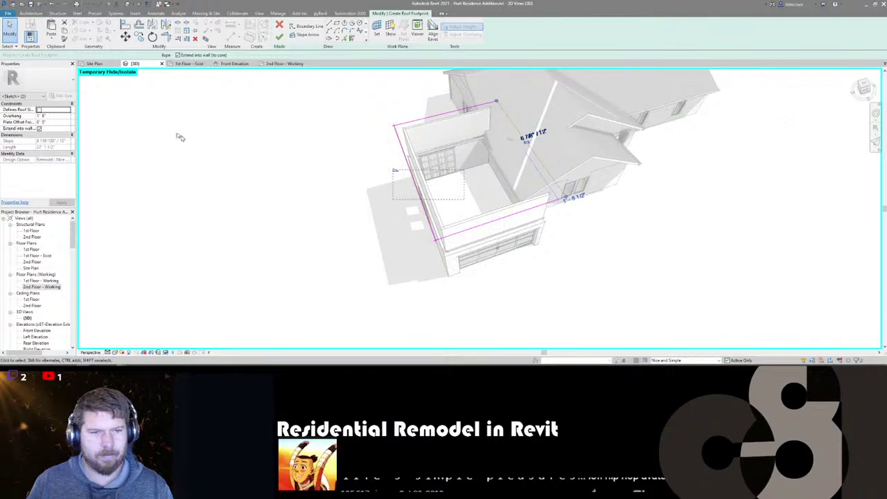
pyautogui.click(444, 114)
pyautogui.keyDown('ctrl'); pyautogui.click(492, 220); pyautogui.keyUp('ctrl')
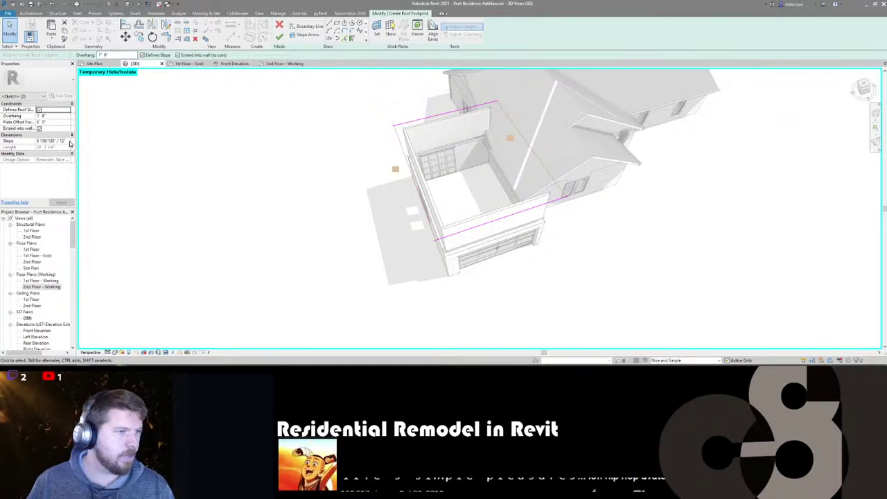
pyautogui.click(69, 142)
pyautogui.write('6')
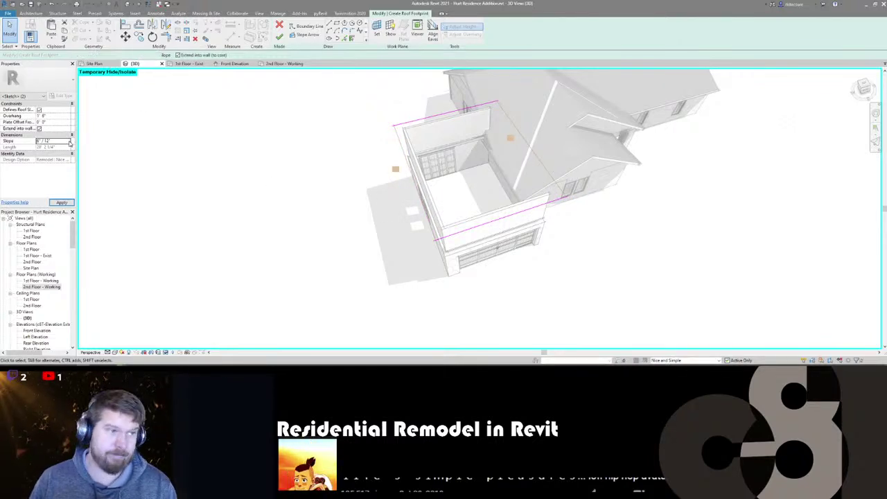
pyautogui.click(278, 36)
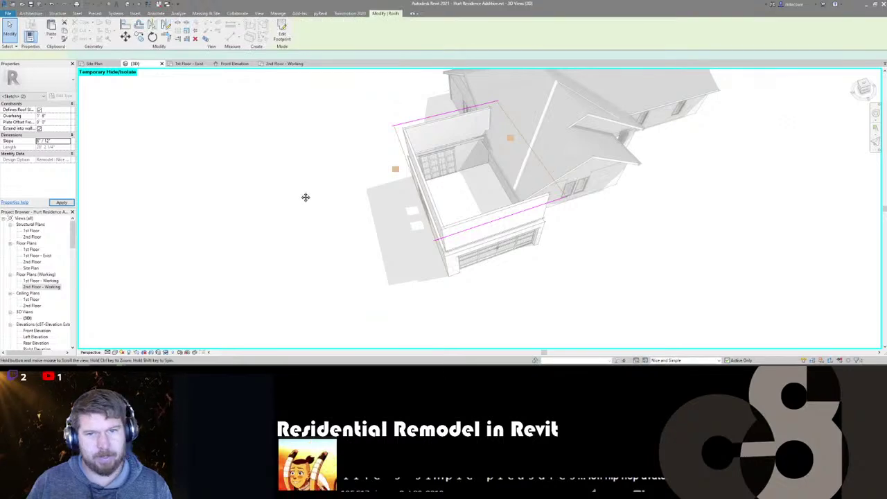
pyautogui.click(569, 267)
pyautogui.keyDown('shift'); pyautogui.moveTo(548, 260); pyautogui.dragTo(438, 241, button='middle'); pyautogui.keyUp('shift')
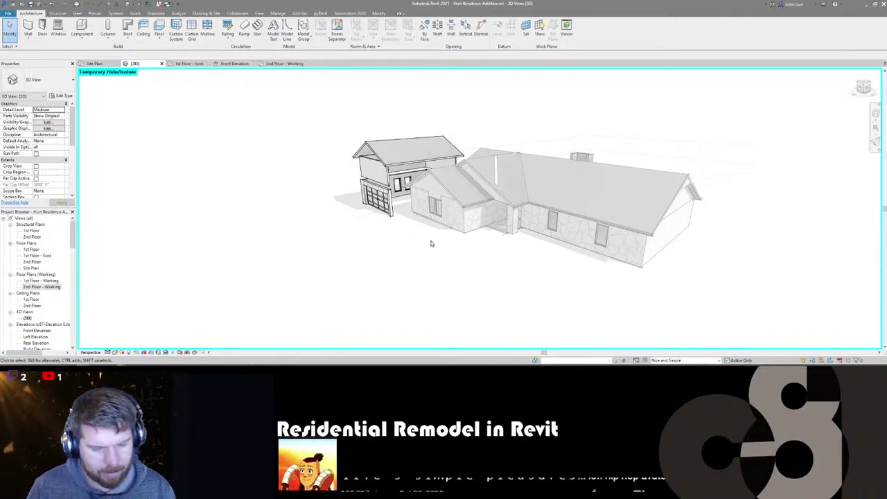
pyautogui.moveTo(374, 239)
pyautogui.keyDown('shift'); pyautogui.mouseDown(button='middle')
pyautogui.moveTo(392, 278)
pyautogui.moveTo(474, 265)
pyautogui.moveTo(580, 268)
pyautogui.moveTo(580, 256)
pyautogui.moveTo(468, 269)
pyautogui.moveTo(339, 257)
pyautogui.moveTo(631, 264)
pyautogui.moveTo(519, 271)
pyautogui.moveTo(465, 260)
pyautogui.moveTo(431, 263)
pyautogui.moveTo(427, 281)
pyautogui.moveTo(463, 273)
pyautogui.moveTo(390, 255)
pyautogui.moveTo(483, 253)
pyautogui.mouseUp(button='middle'); pyautogui.keyUp('shift')
pyautogui.keyDown('shift'); pyautogui.moveTo(518, 246); pyautogui.dragTo(402, 217, button='middle'); pyautogui.keyUp('shift')
# - Select the garage wall chain with the new roof and move them to a new spot
pyautogui.click(429, 216)
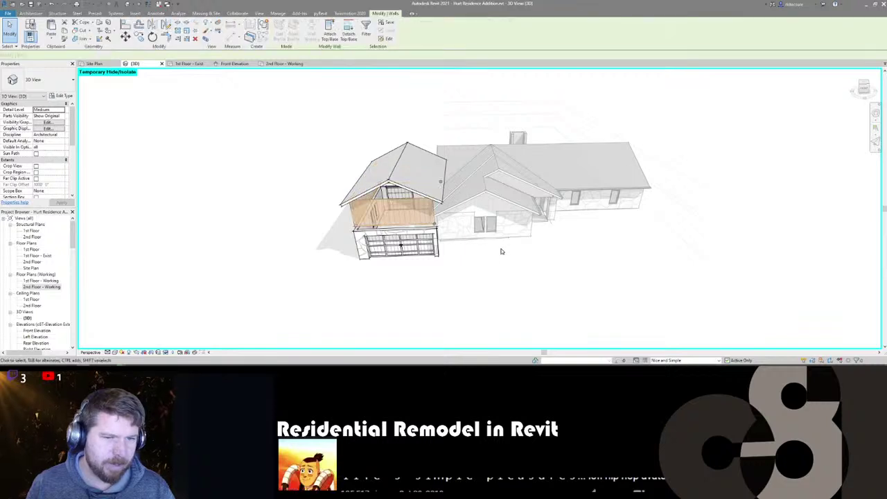
pyautogui.keyDown('ctrl'); pyautogui.click(413, 169); pyautogui.keyUp('ctrl')
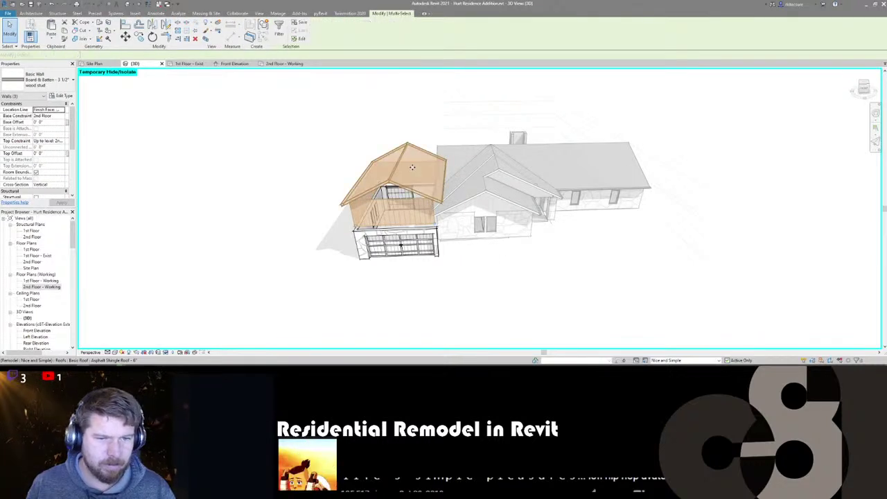
pyautogui.keyDown('shift'); pyautogui.moveTo(485, 257); pyautogui.dragTo(442, 250, button='middle'); pyautogui.keyUp('shift')
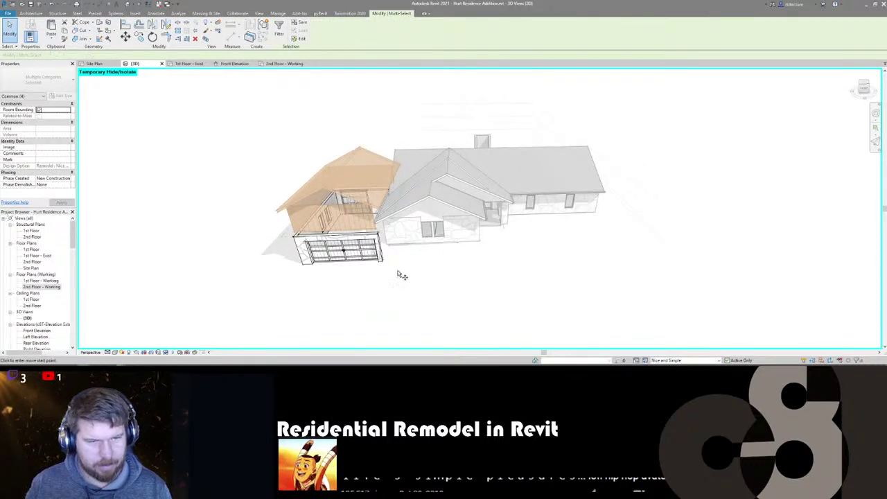
pyautogui.click(402, 275)
pyautogui.click(449, 273)
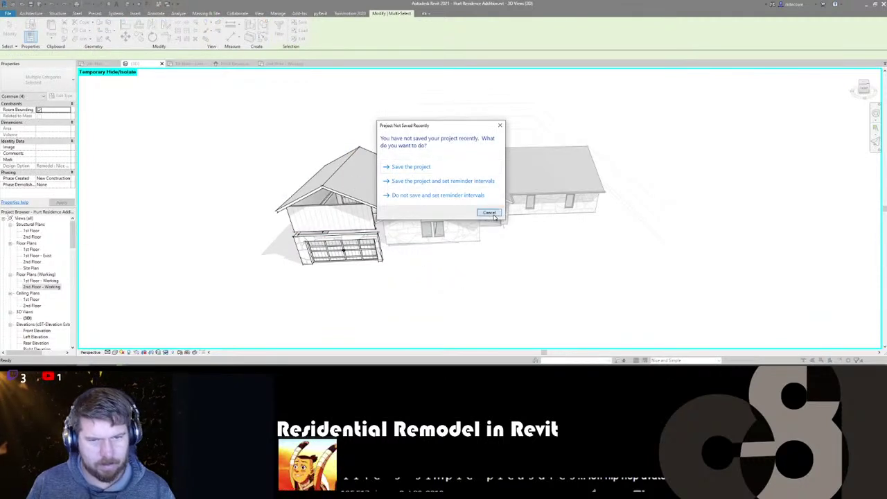
pyautogui.click(491, 213)
# - Move the garage roof and upper walls 17'-8 59/256" over with MV
pyautogui.click(330, 223)
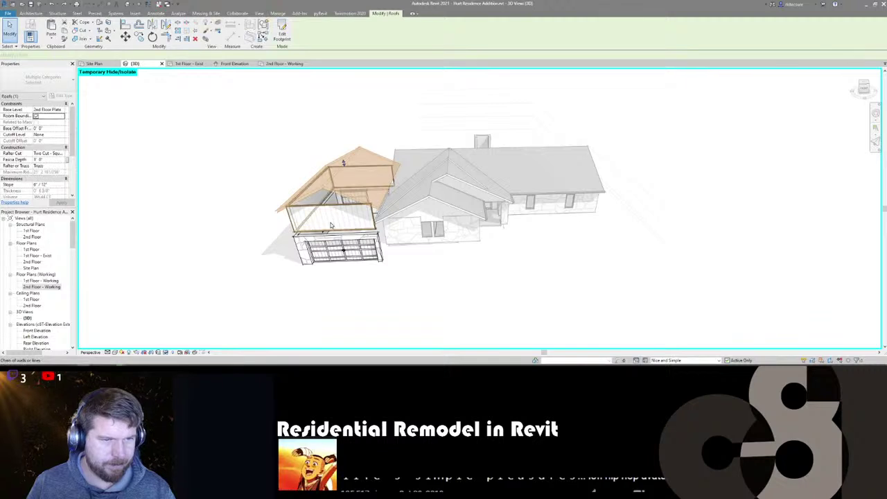
pyautogui.keyDown('ctrl'); pyautogui.click(330, 223); pyautogui.keyUp('ctrl')
pyautogui.press('m')
pyautogui.press('v')
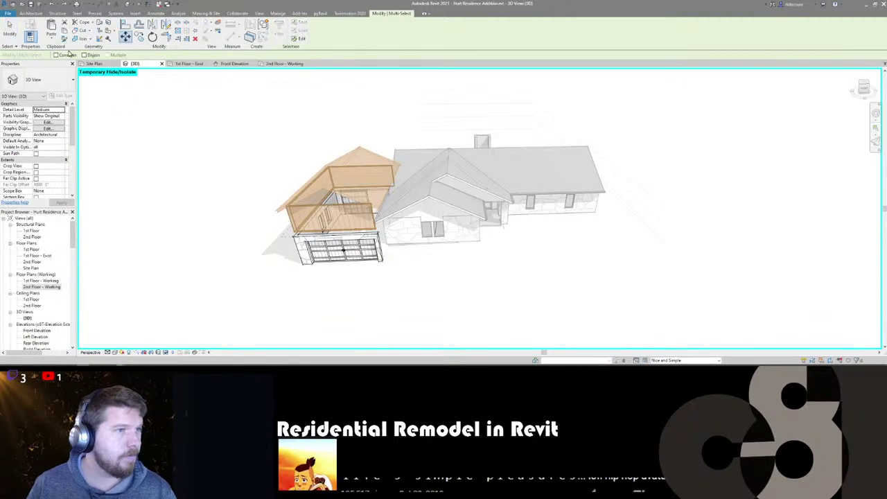
pyautogui.click(394, 267)
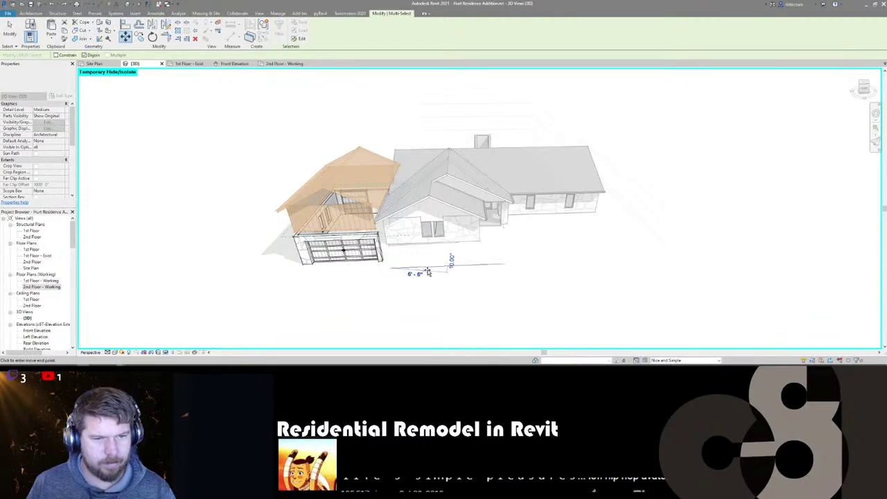
pyautogui.click(483, 268)
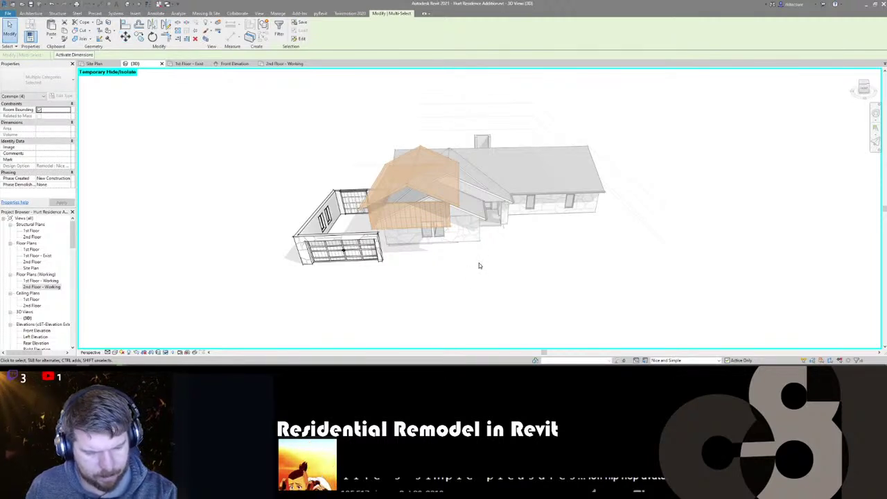
pyautogui.keyDown('shift'); pyautogui.moveTo(426, 289); pyautogui.dragTo(334, 254, button='middle'); pyautogui.keyUp('shift')
pyautogui.keyDown('shift'); pyautogui.moveTo(458, 217); pyautogui.dragTo(364, 259, button='middle'); pyautogui.keyUp('shift')
pyautogui.scroll(2, 380, 244)
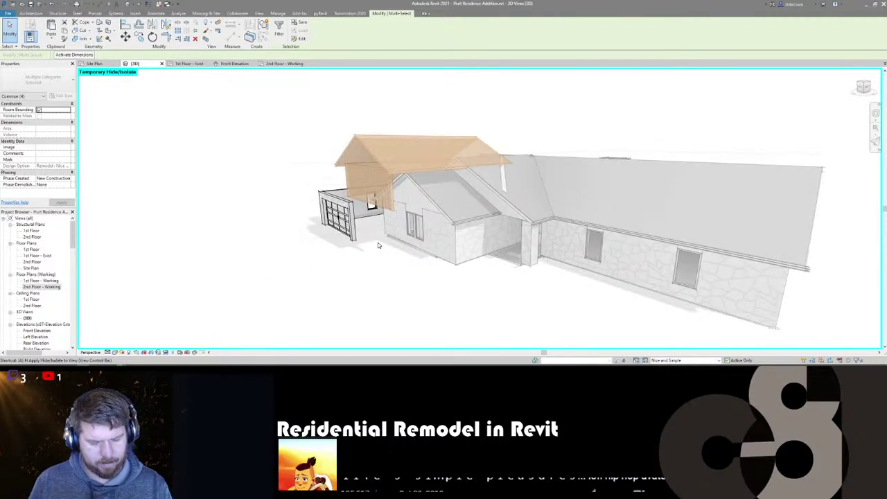
# - Align the upper wall and roof edge to the gable wall
pyautogui.press('Escape')
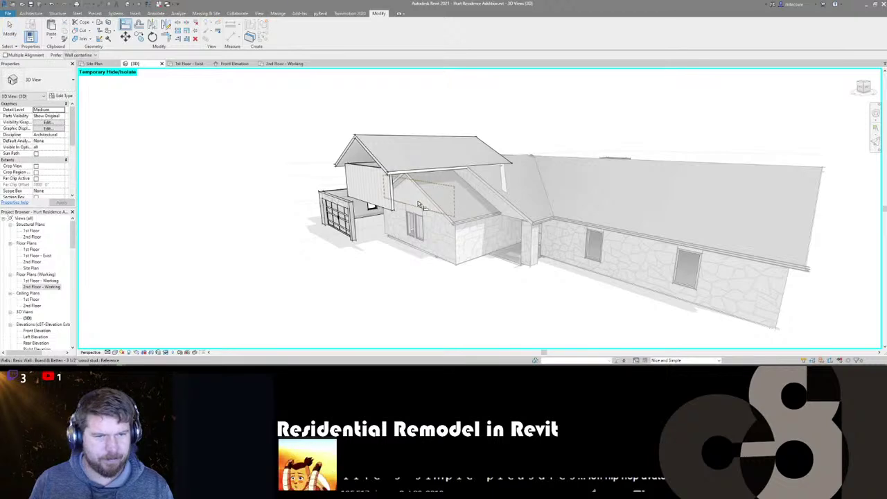
pyautogui.click(418, 205)
pyautogui.click(367, 191)
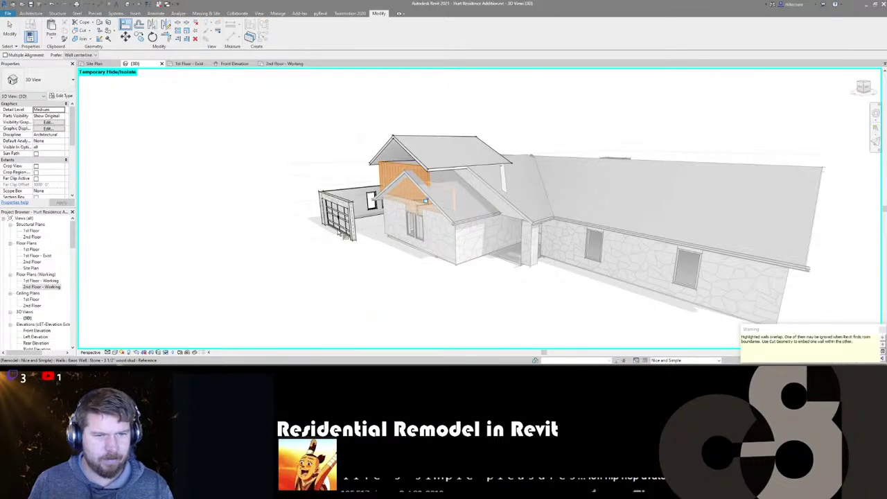
pyautogui.press('Escape')
pyautogui.keyDown('shift'); pyautogui.moveTo(398, 188); pyautogui.dragTo(443, 269, button='middle'); pyautogui.keyUp('shift')
# - Start a new footprint roof, moving its base up to the chosen upper level
pyautogui.click(499, 163)
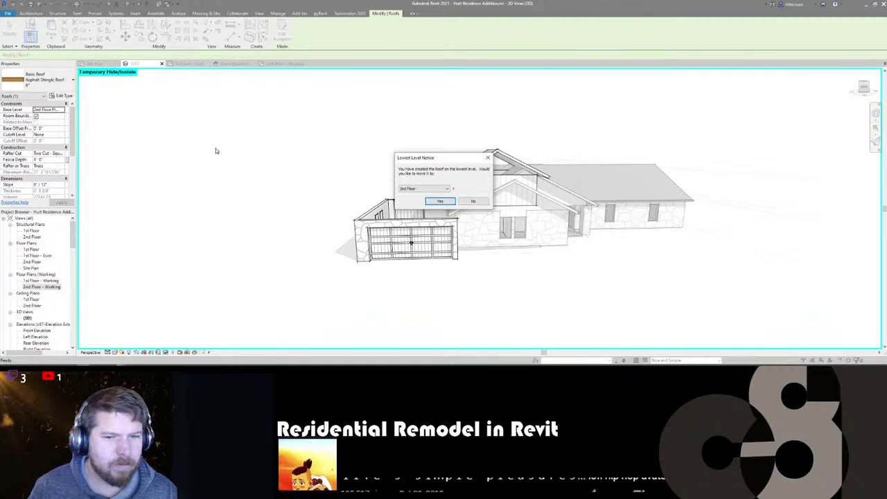
pyautogui.click(449, 190)
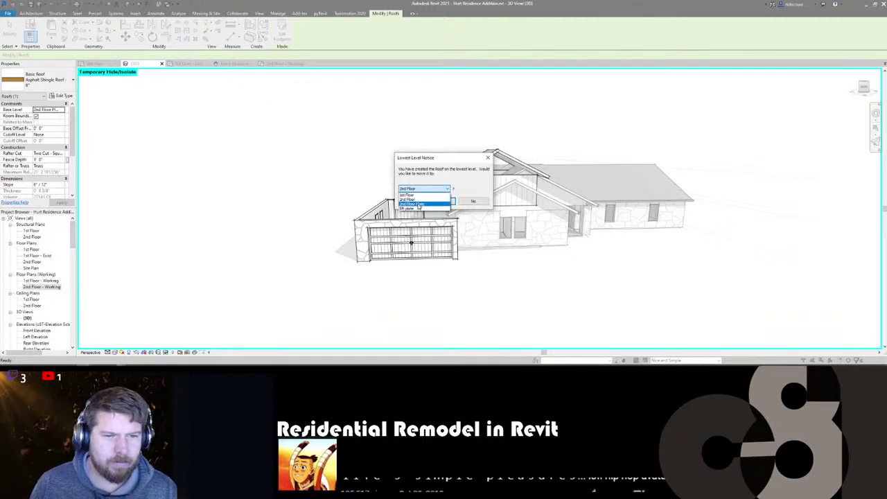
pyautogui.click(413, 208)
pyautogui.press('Return')
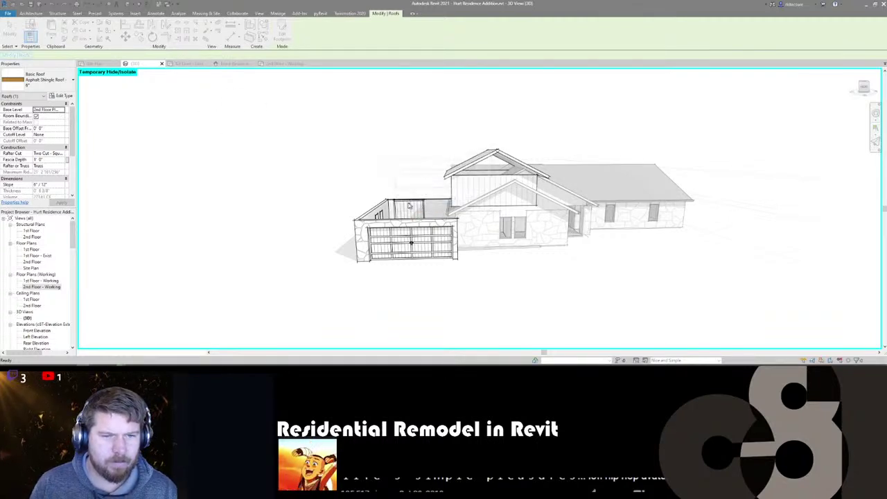
pyautogui.scroll(-3, 368, 171)
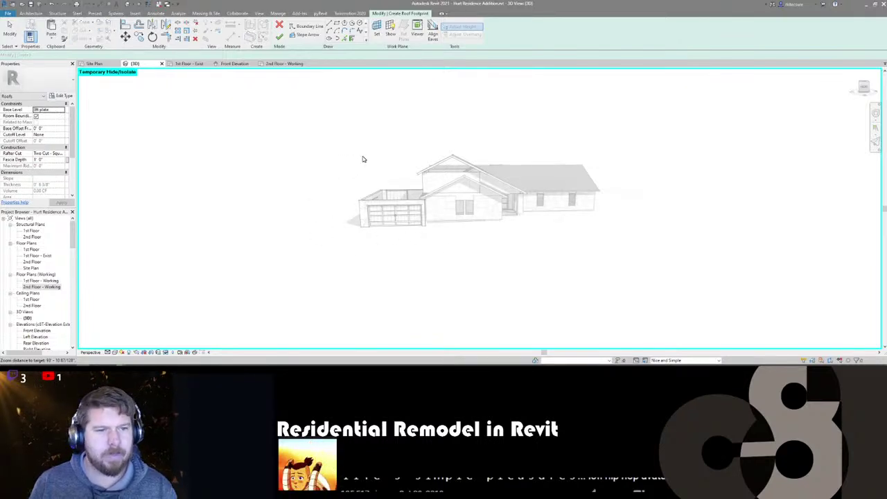
# - Trace the garage walls as the footprint, pitch the two sloped edges 6" / 12", and finish the roof
pyautogui.keyDown('shift'); pyautogui.moveTo(321, 164); pyautogui.dragTo(361, 69, button='middle'); pyautogui.keyUp('shift')
pyautogui.click(395, 197)
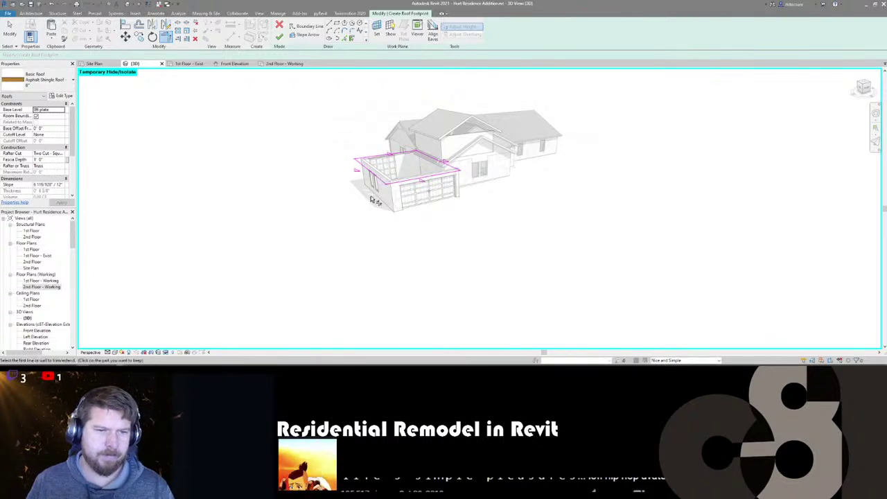
pyautogui.keyDown('shift'); pyautogui.moveTo(395, 187); pyautogui.dragTo(445, 163, button='middle'); pyautogui.keyUp('shift')
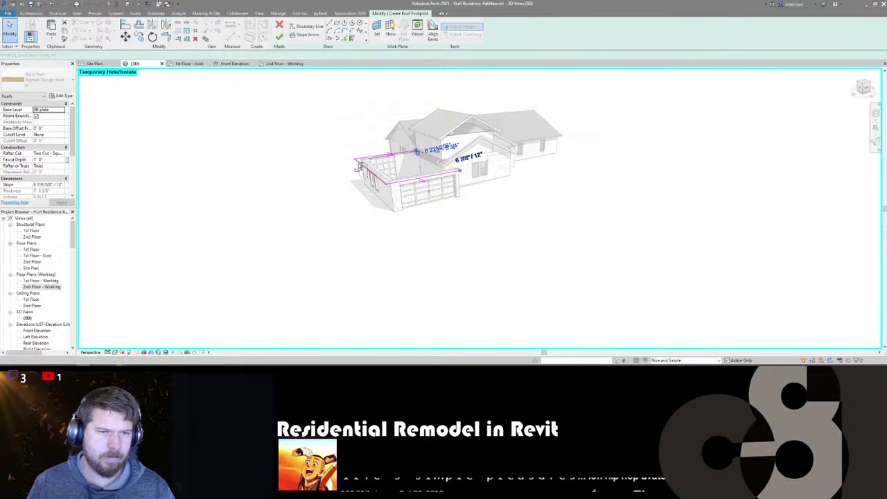
pyautogui.click(359, 167)
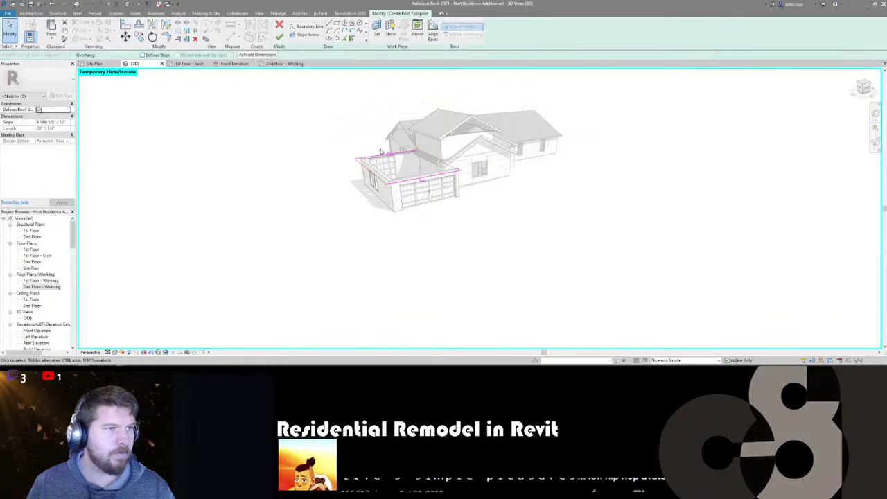
pyautogui.click(426, 170)
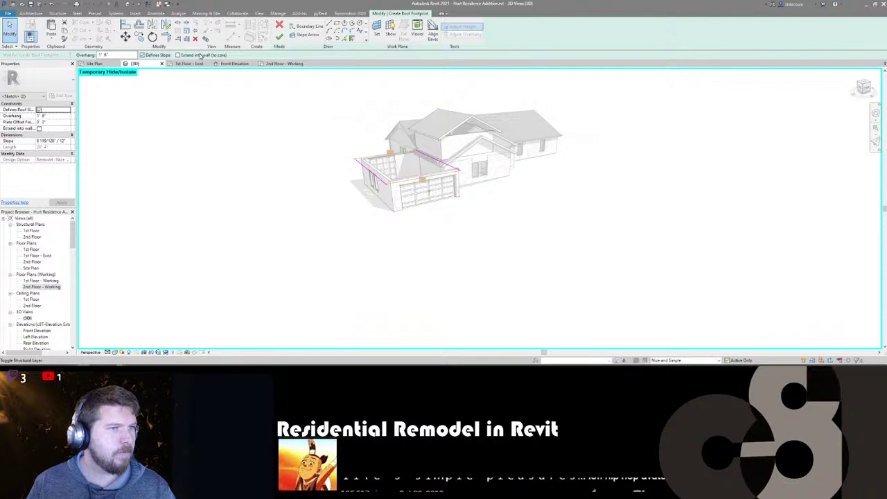
pyautogui.click(201, 55)
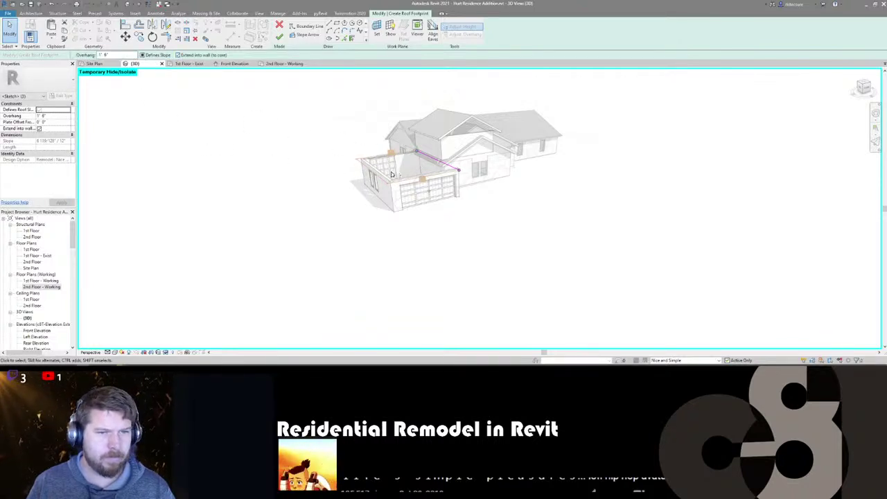
pyautogui.click(67, 141)
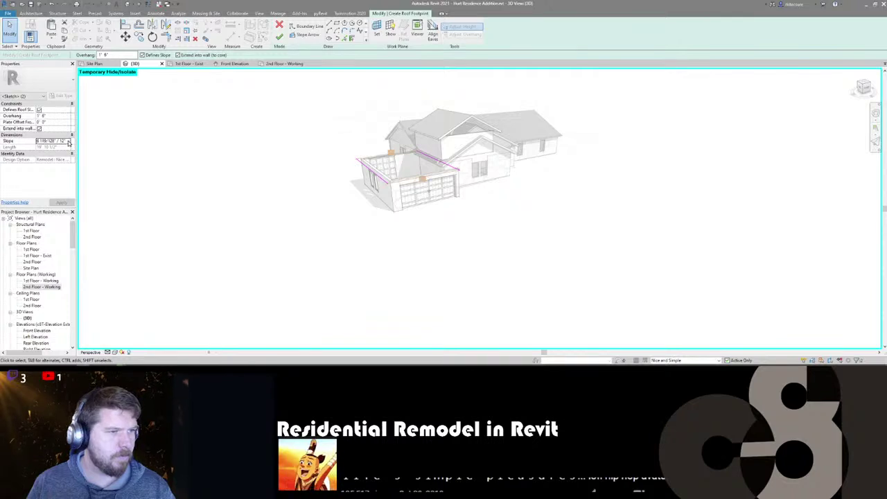
pyautogui.write('6" / 12"')
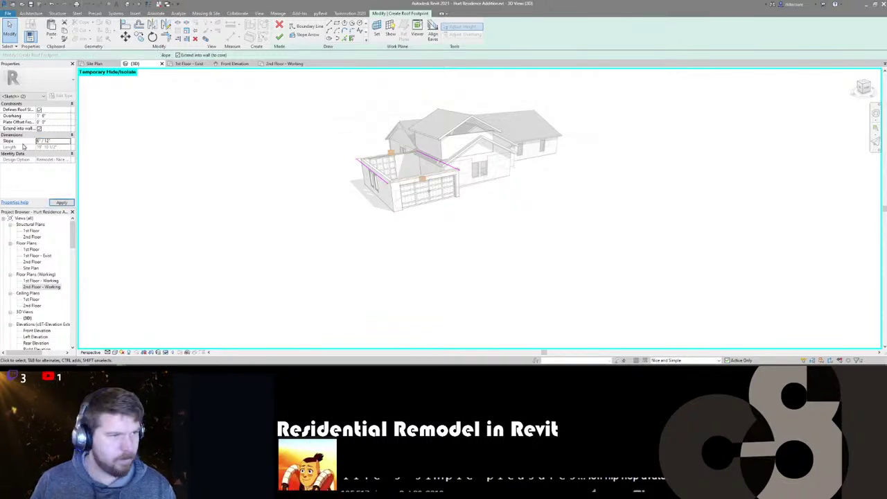
pyautogui.click(279, 37)
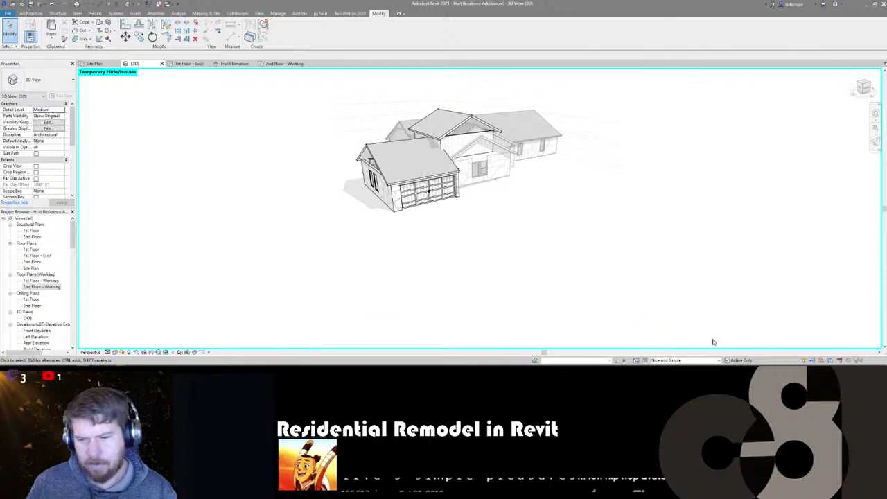
pyautogui.click(523, 134)
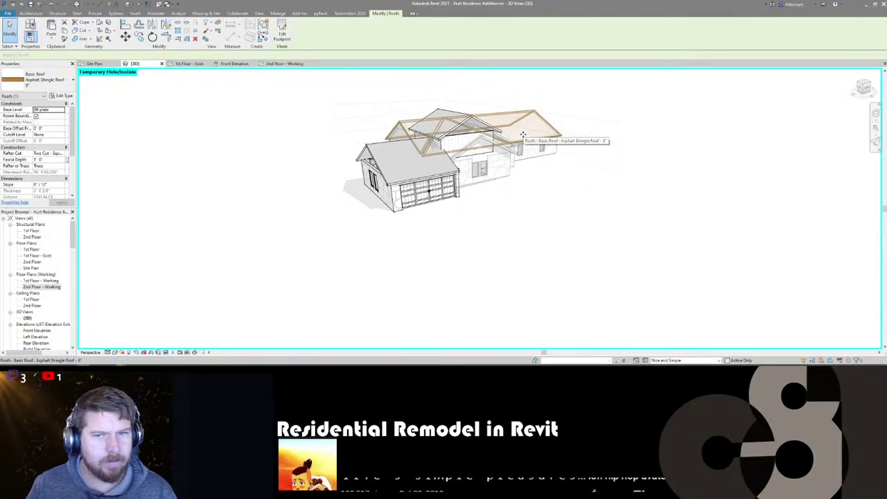
pyautogui.press('Escape')
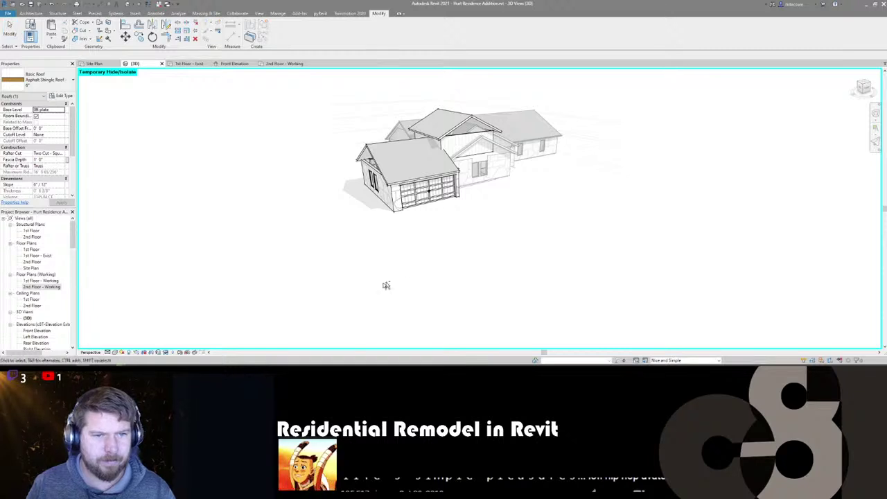
pyautogui.keyDown('shift'); pyautogui.moveTo(386, 286); pyautogui.dragTo(310, 276, button='middle'); pyautogui.keyUp('shift')
pyautogui.moveTo(451, 286); pyautogui.dragTo(426, 313, button='middle')
pyautogui.keyDown('shift'); pyautogui.moveTo(394, 271); pyautogui.dragTo(430, 271, button='middle'); pyautogui.keyUp('shift')
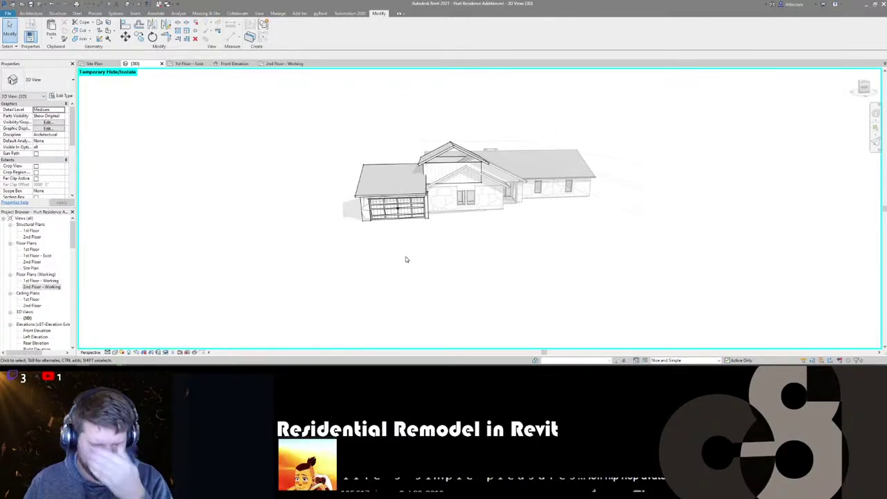
pyautogui.keyDown('shift'); pyautogui.moveTo(413, 253); pyautogui.dragTo(463, 285, button='middle'); pyautogui.keyUp('shift')
pyautogui.moveTo(463, 285); pyautogui.dragTo(559, 300, button='middle')
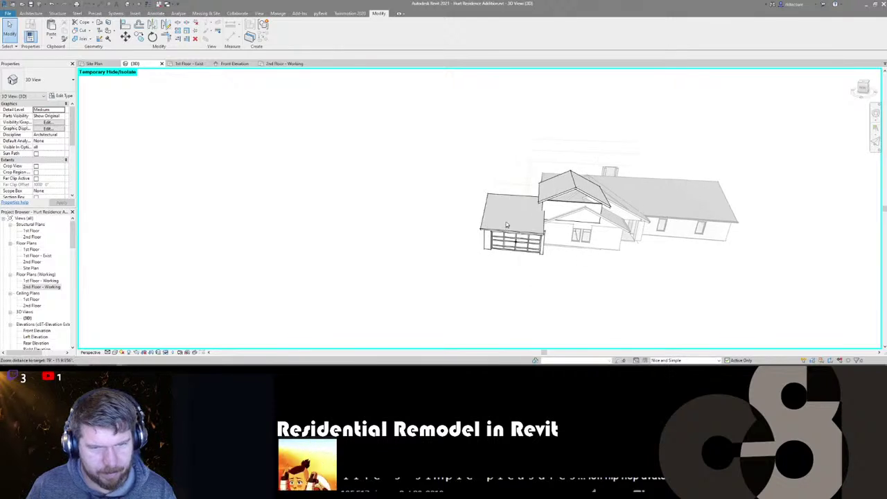
pyautogui.scroll(3, 506, 224)
pyautogui.click(508, 214)
pyautogui.keyDown('shift'); pyautogui.moveTo(434, 299); pyautogui.dragTo(461, 291, button='middle'); pyautogui.keyUp('shift')
pyautogui.keyDown('shift'); pyautogui.moveTo(451, 196); pyautogui.dragTo(503, 137, button='middle'); pyautogui.keyUp('shift')
pyautogui.scroll(1, 511, 156)
pyautogui.click(511, 156)
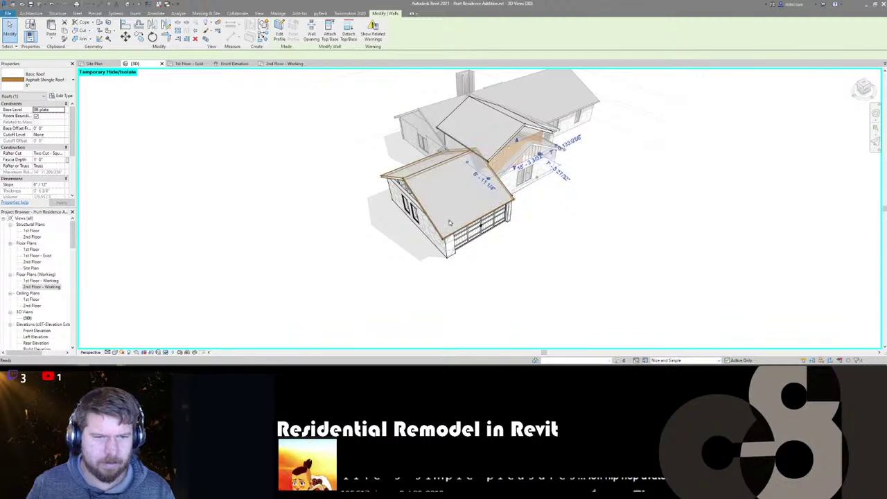
# - Draw a Board & Batten wall between two points across the garage roof
pyautogui.click(250, 31)
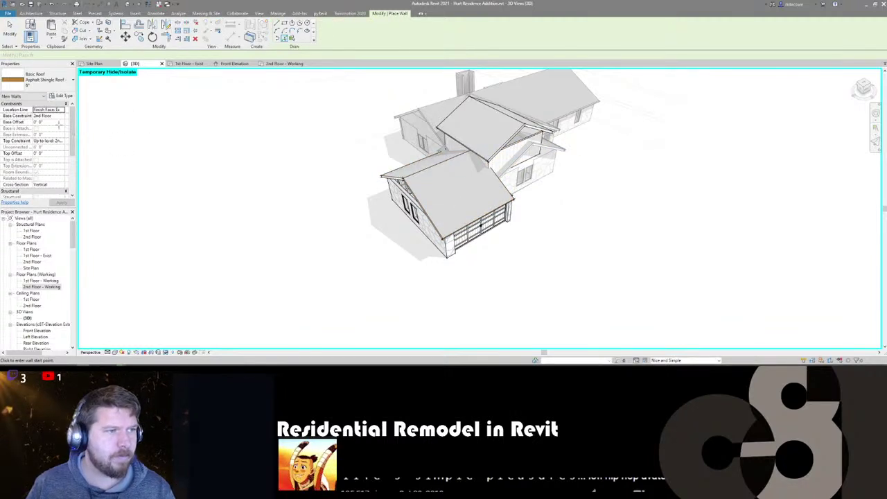
pyautogui.press('Escape')
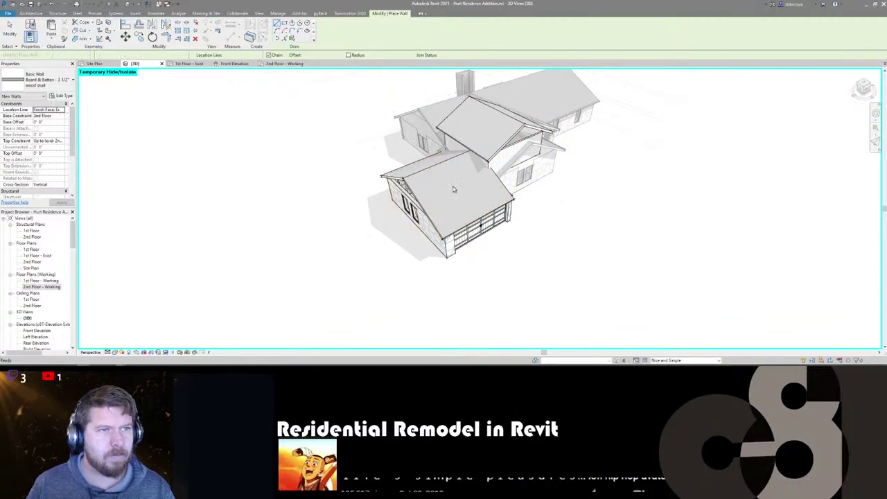
pyautogui.click(450, 211)
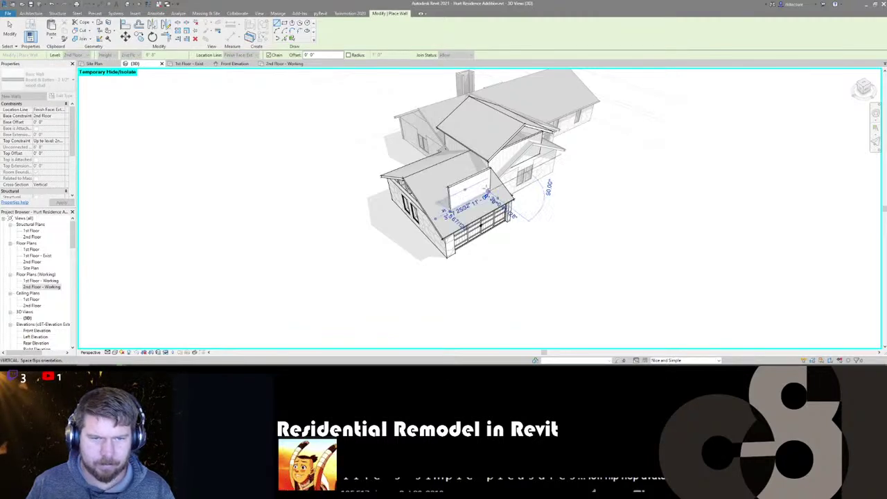
pyautogui.click(486, 192)
pyautogui.press('Escape')
pyautogui.press('Escape')
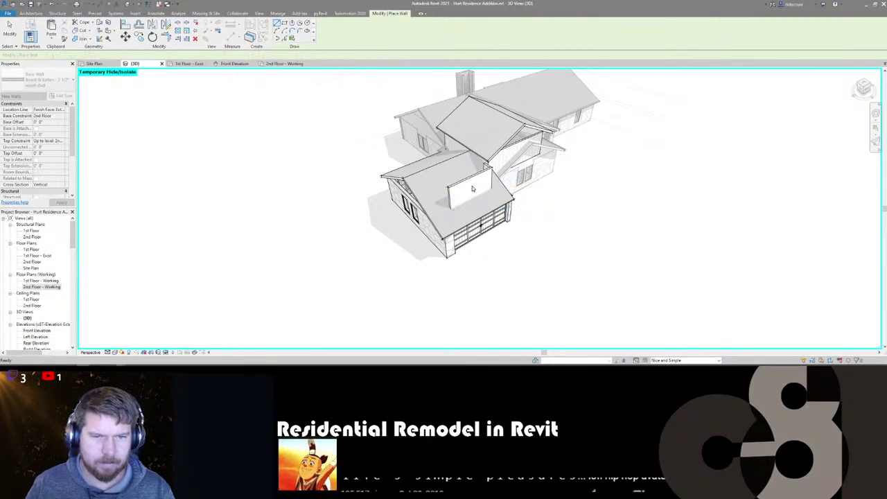
pyautogui.keyDown('shift'); pyautogui.moveTo(470, 196); pyautogui.dragTo(488, 182, button='middle'); pyautogui.keyUp('shift')
pyautogui.scroll(3, 491, 179)
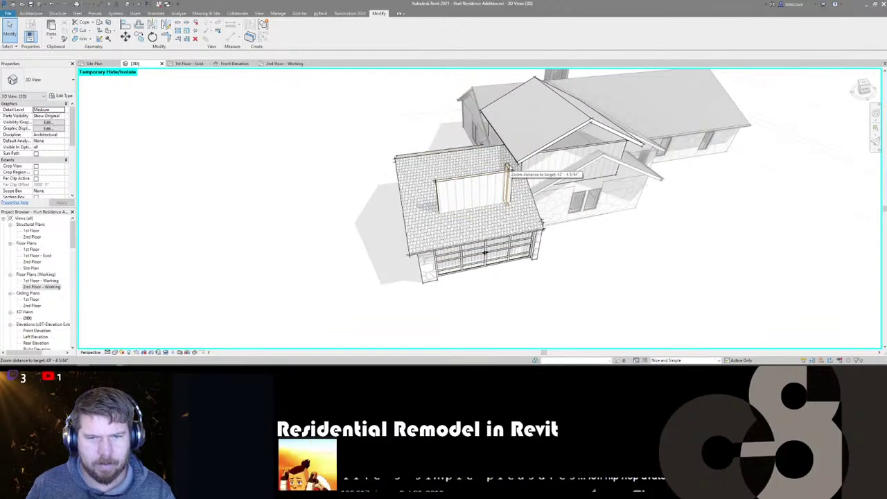
# - Select the new roof wall and start mirroring it with DM
pyautogui.click(509, 172)
pyautogui.press('d')
pyautogui.press('m')
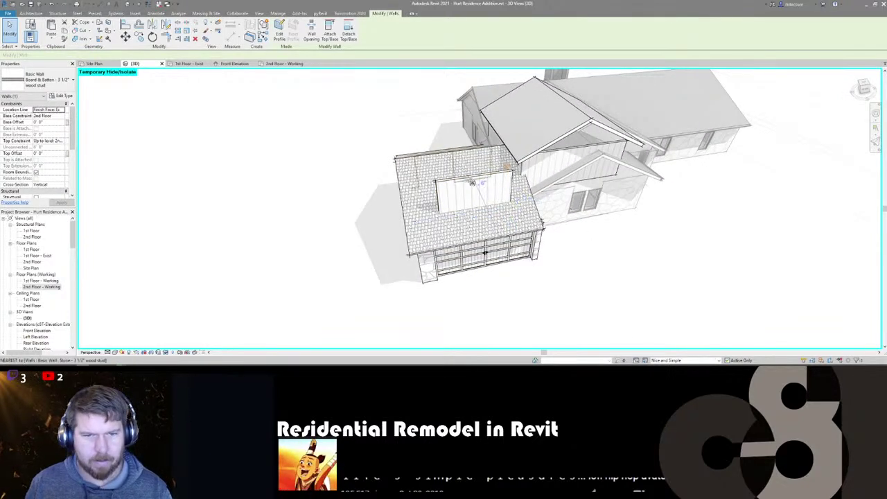
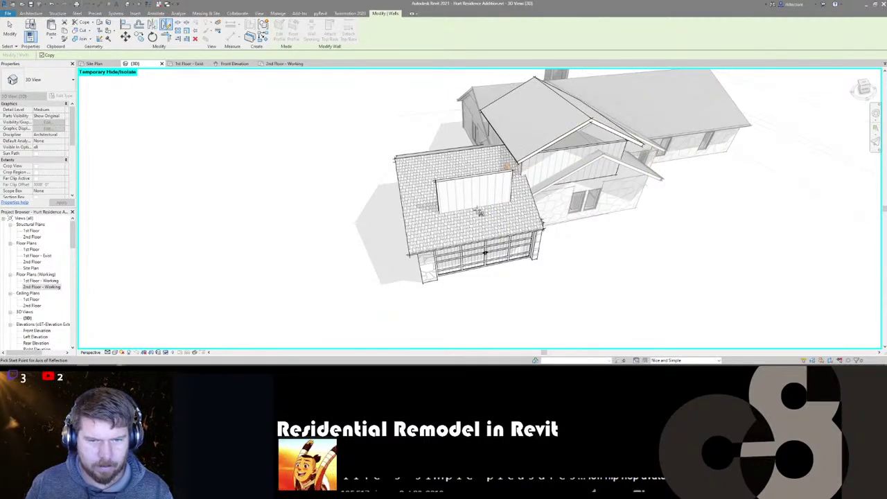
# - Mirror the roof wall across an axis drawn at its midpoint
pyautogui.scroll(-2, 469, 222)
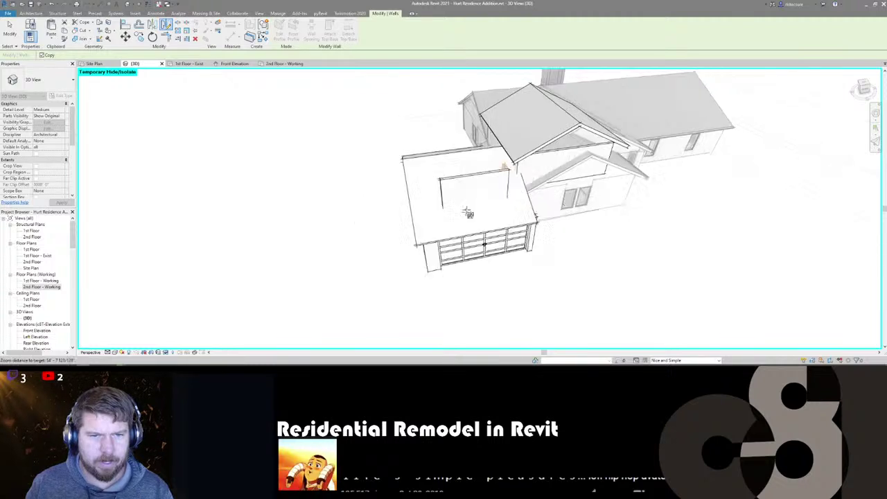
pyautogui.click(487, 262)
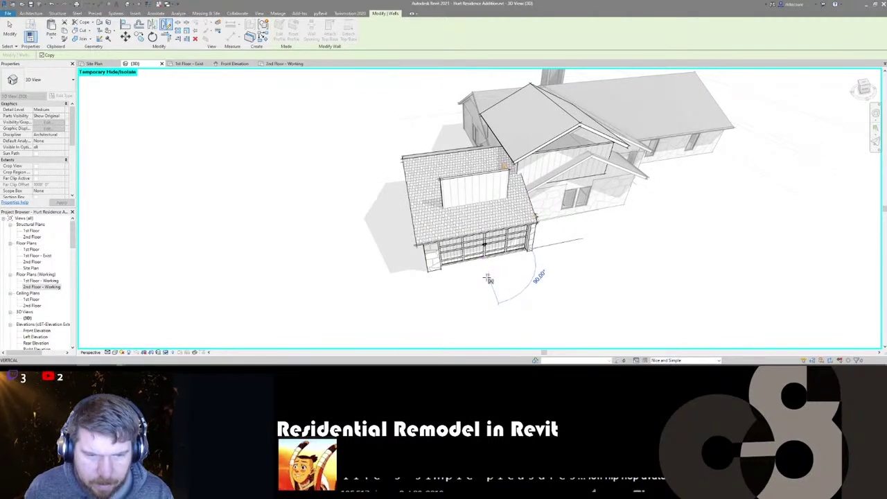
pyautogui.click(489, 279)
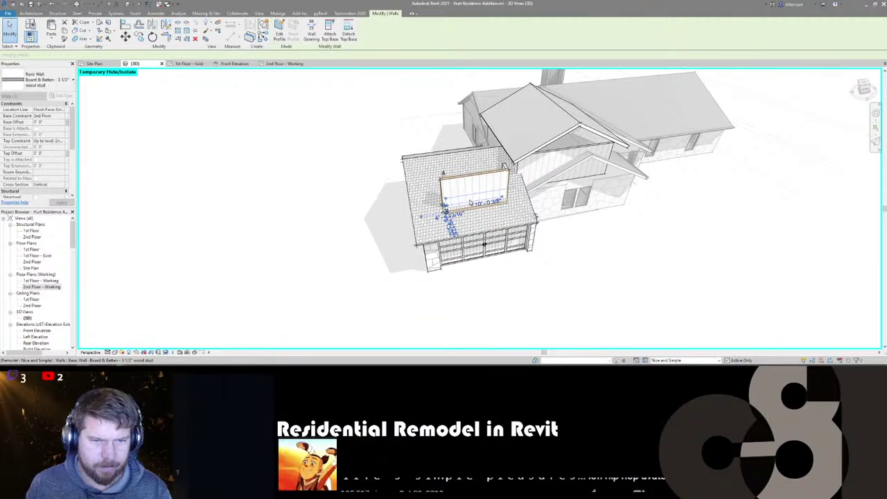
pyautogui.press('Escape')
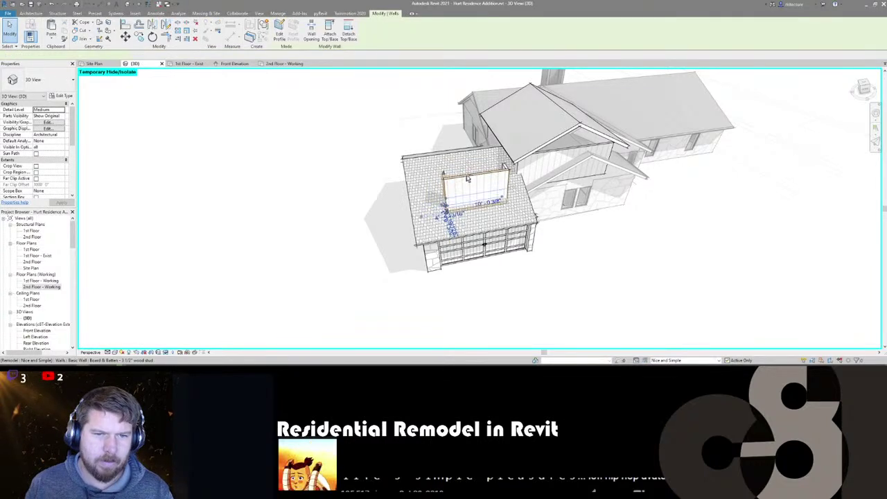
# - Set the wall's base to the plate level, top to Unconnected, and height to 4'
pyautogui.click(504, 167)
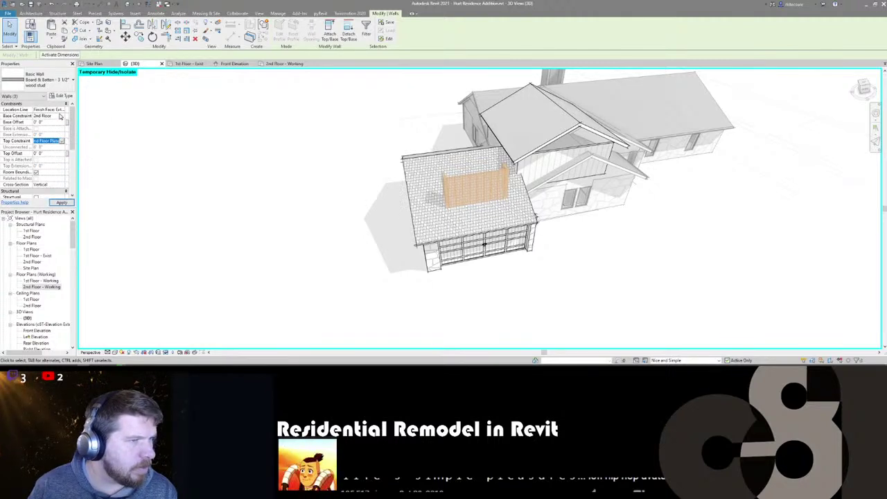
pyautogui.click(61, 116)
pyautogui.click(63, 115)
pyautogui.click(43, 128)
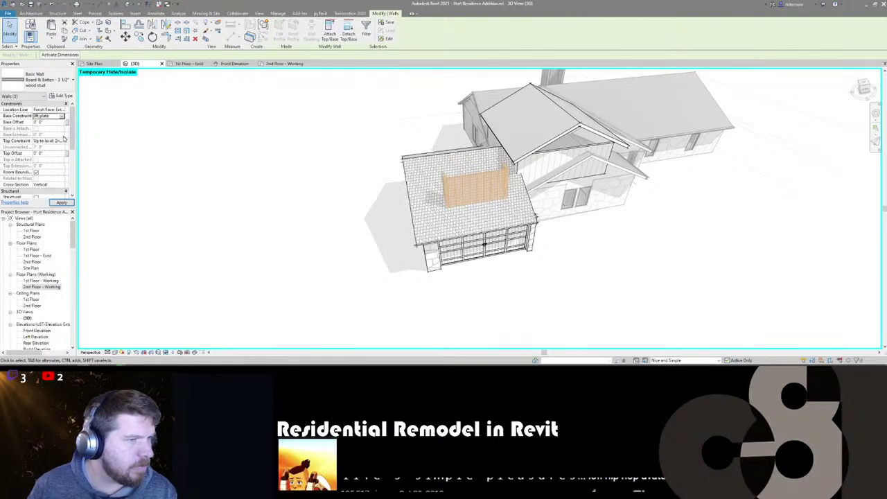
pyautogui.click(60, 141)
pyautogui.click(51, 149)
pyautogui.click(52, 147)
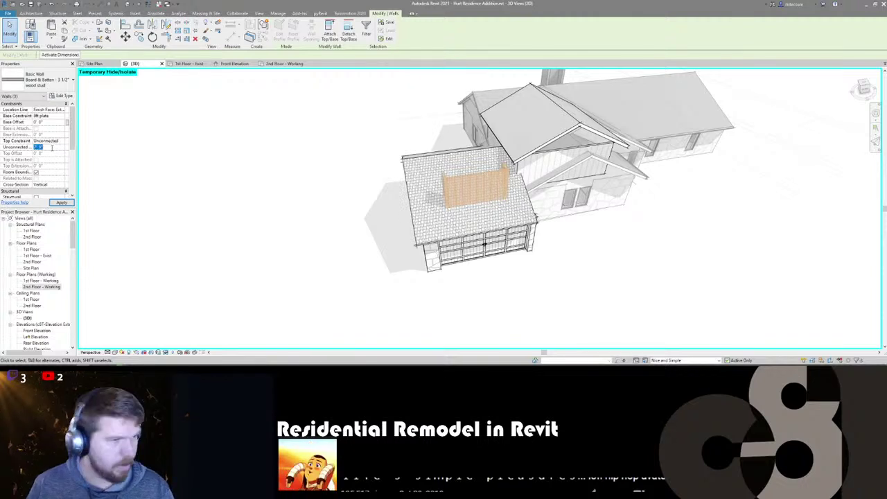
pyautogui.write('4')
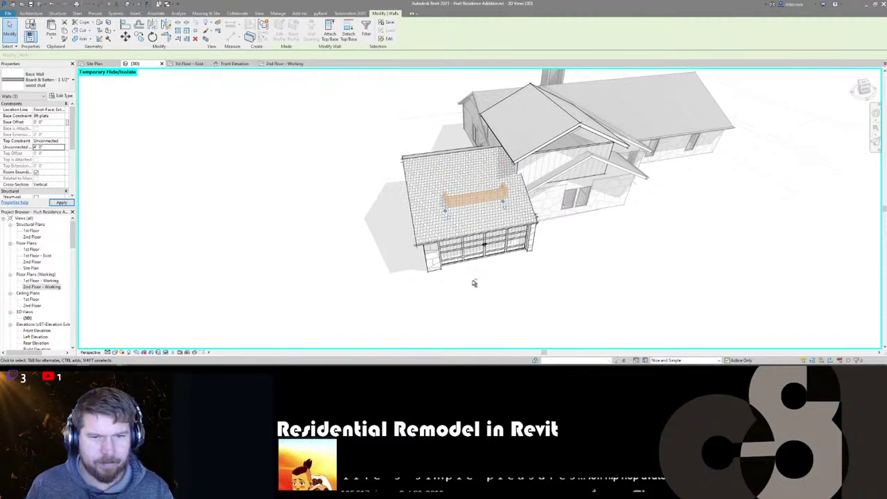
pyautogui.keyDown('shift'); pyautogui.moveTo(474, 282); pyautogui.dragTo(477, 229, button='middle'); pyautogui.keyUp('shift')
# - Start a roof by footprint placed on the 8ft plate level
pyautogui.click(476, 217)
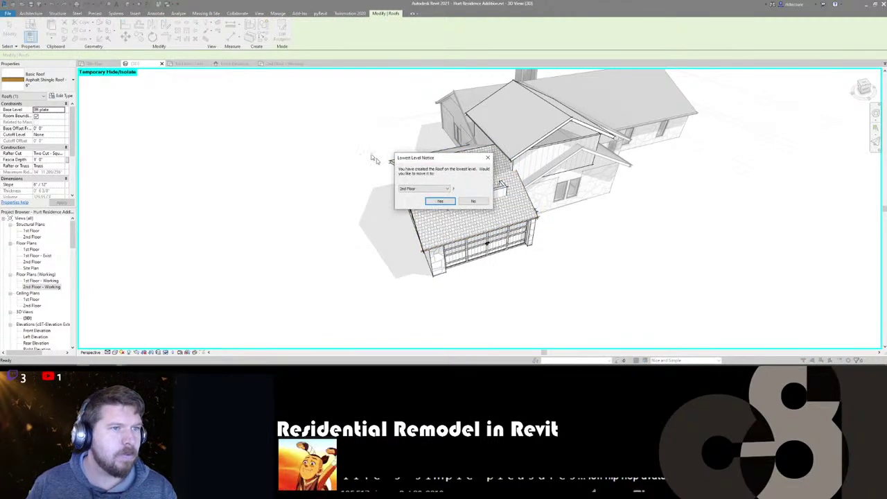
pyautogui.click(424, 189)
pyautogui.click(412, 210)
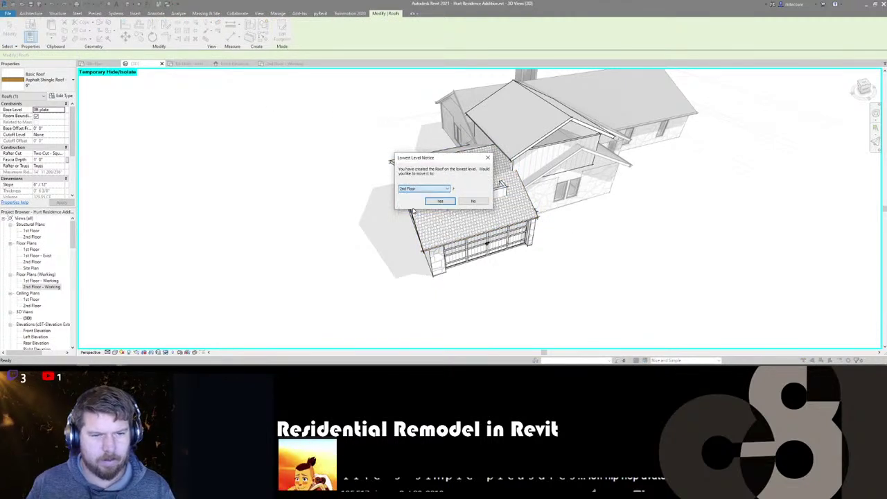
pyautogui.click(438, 202)
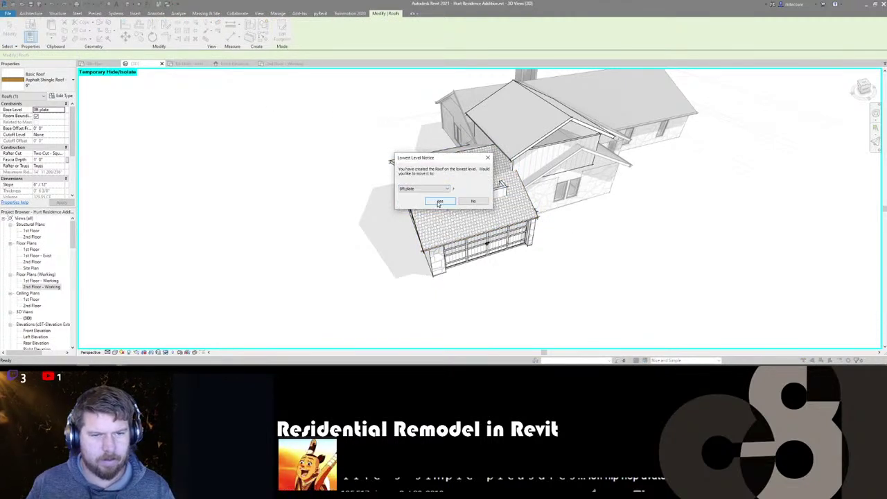
pyautogui.click(56, 129)
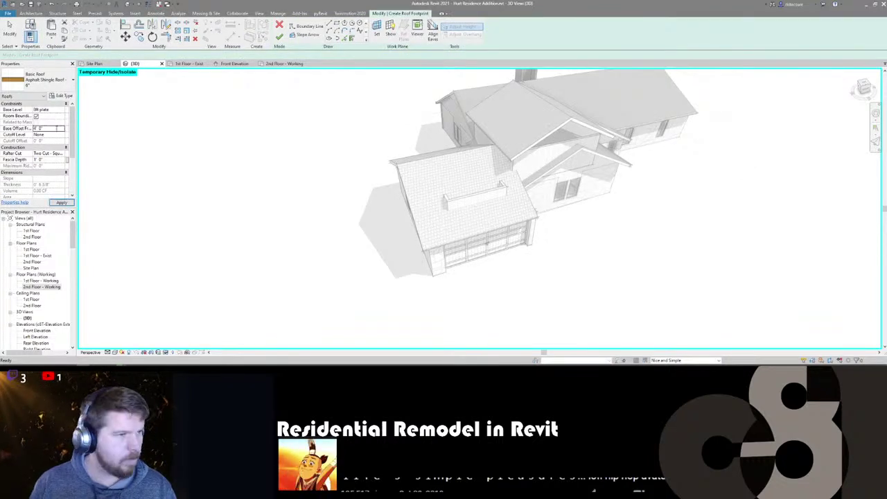
# - Sketch a closed rectangular roof boundary around the short wall from picked walls and lines
pyautogui.click(352, 39)
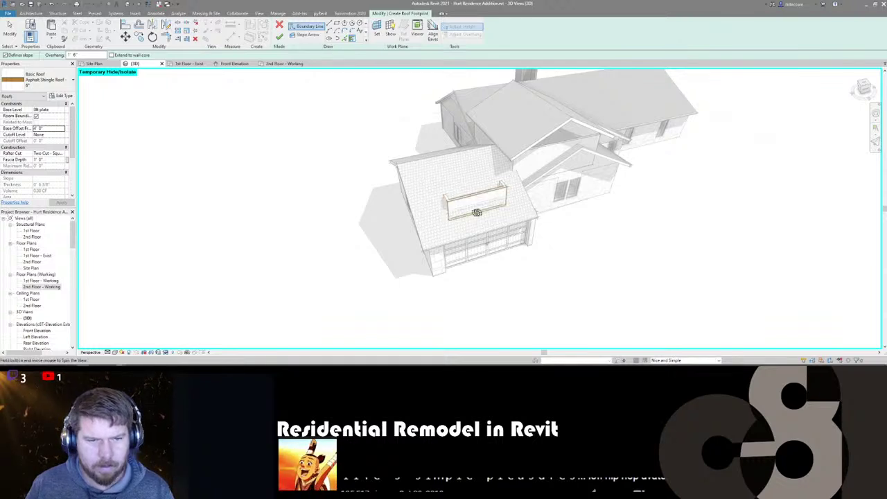
pyautogui.keyDown('shift'); pyautogui.moveTo(478, 207); pyautogui.dragTo(569, 228, button='middle'); pyautogui.keyUp('shift')
pyautogui.scroll(5, 426, 254)
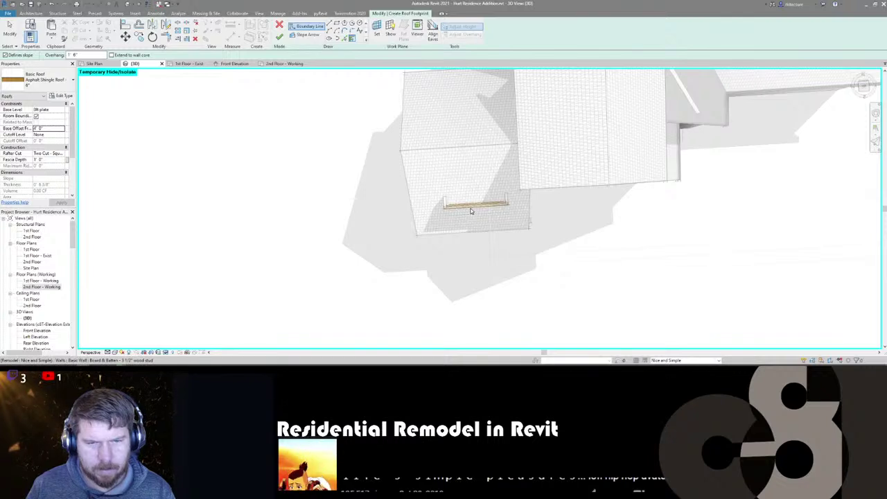
pyautogui.click(471, 208)
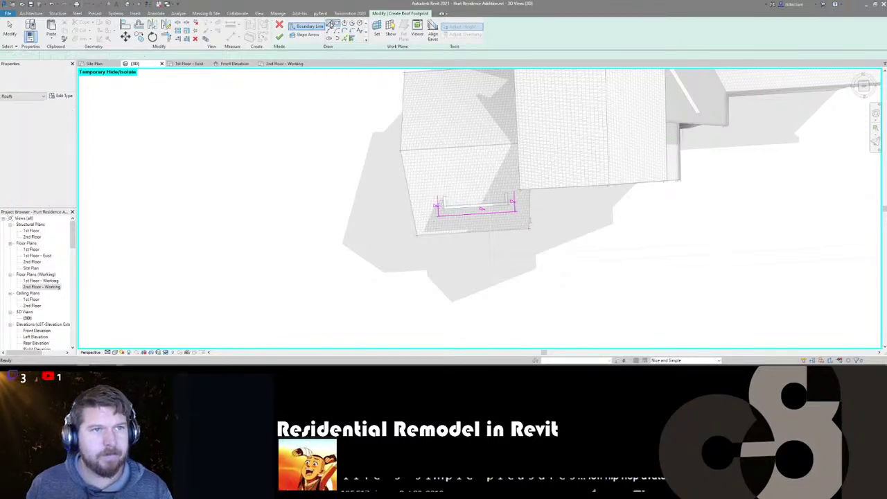
pyautogui.press('l')
pyautogui.press('i')
pyautogui.click(436, 179)
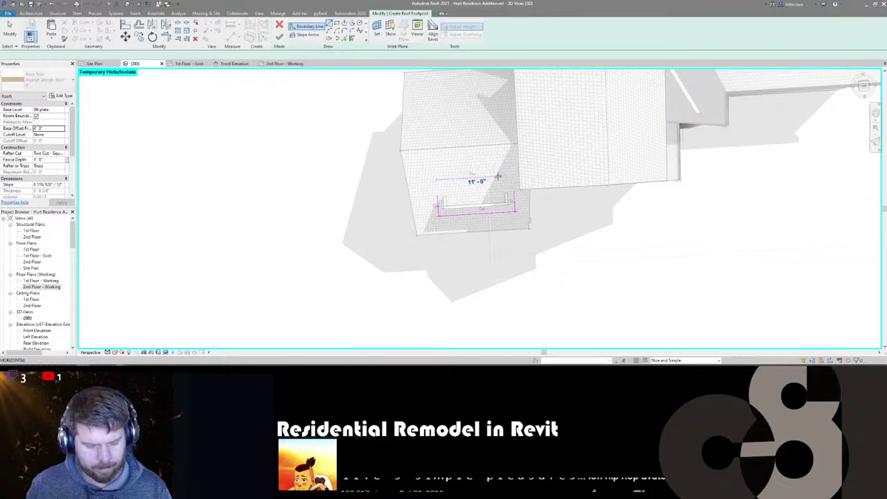
pyautogui.click(469, 181)
pyautogui.click(441, 208)
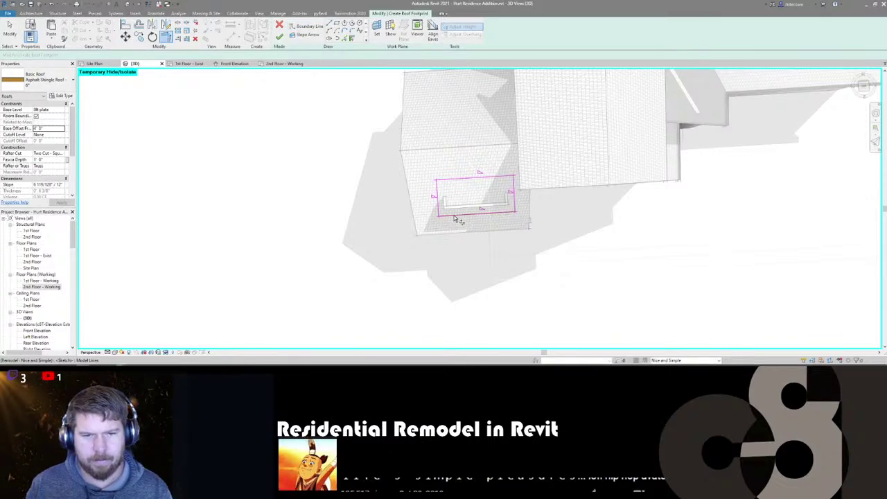
# - Give the bottom edge a 1.5 slope and the other edges a 6" overhang, then finish the roof
pyautogui.click(476, 214)
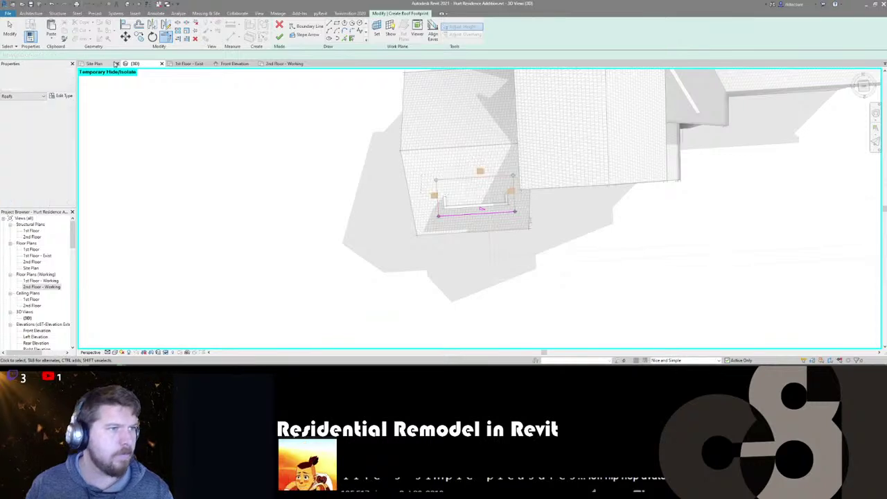
pyautogui.click(477, 214)
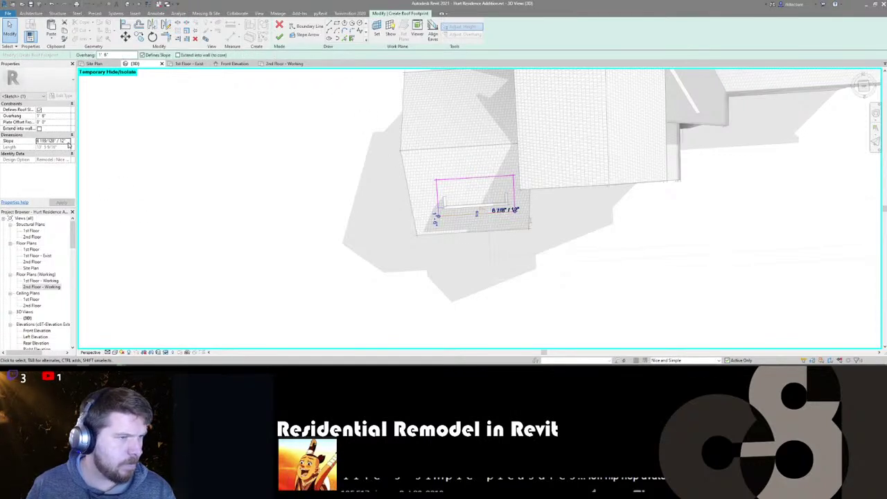
pyautogui.write('1.5')
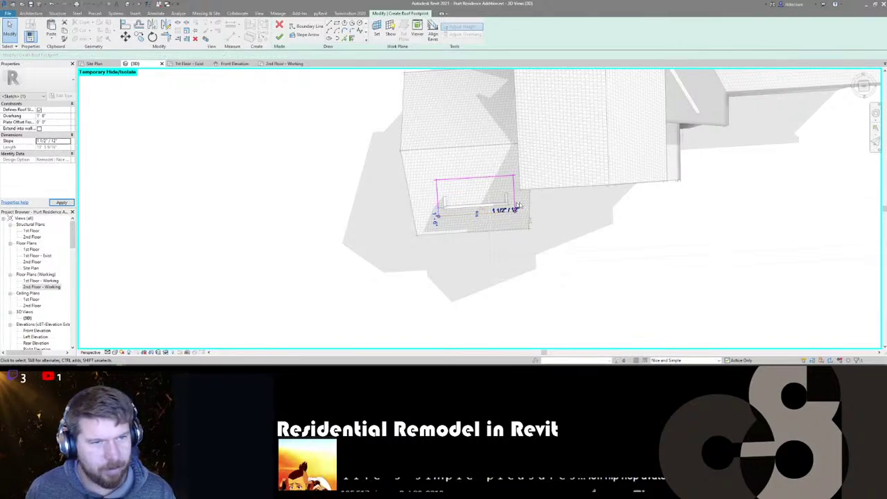
pyautogui.click(420, 206)
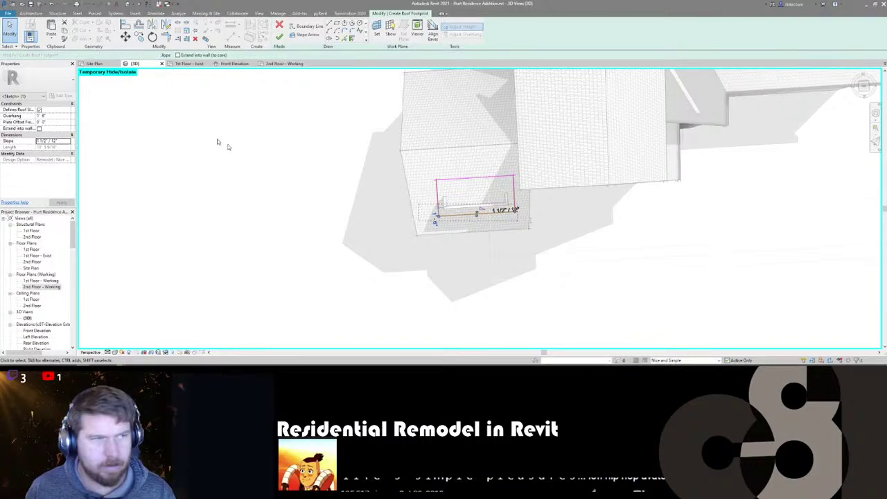
pyautogui.click(179, 56)
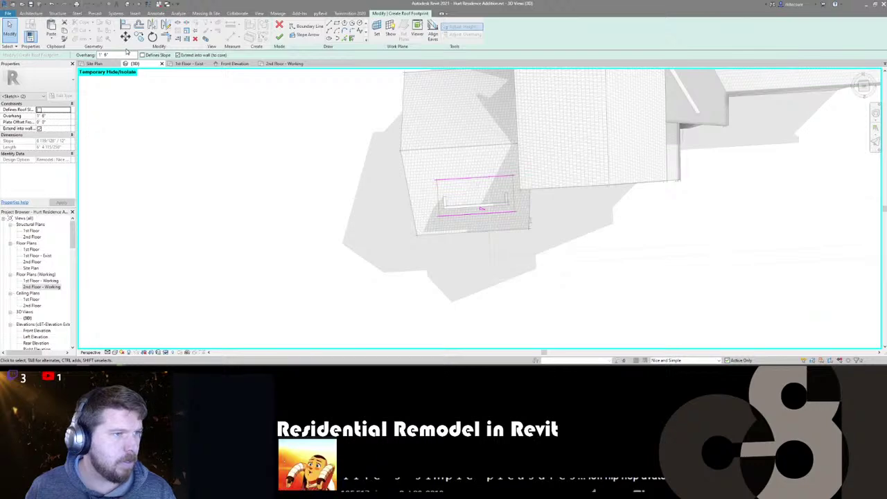
pyautogui.write('6"')
pyautogui.press('Return')
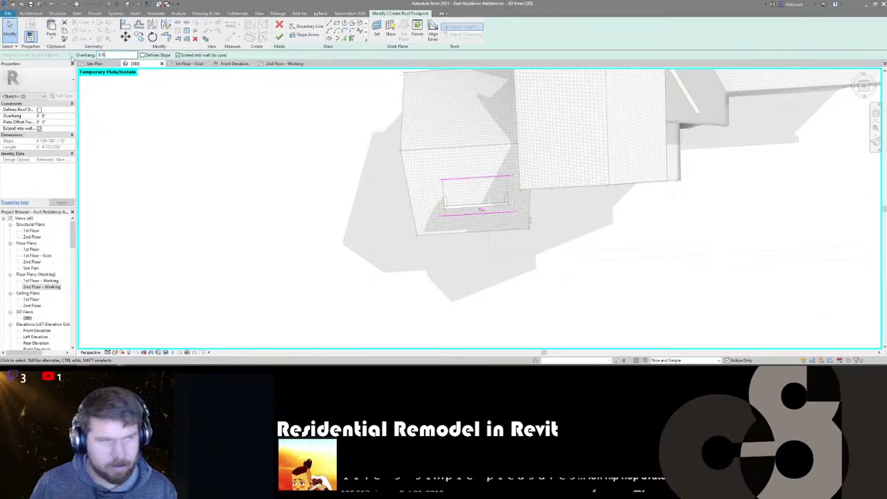
pyautogui.click(280, 37)
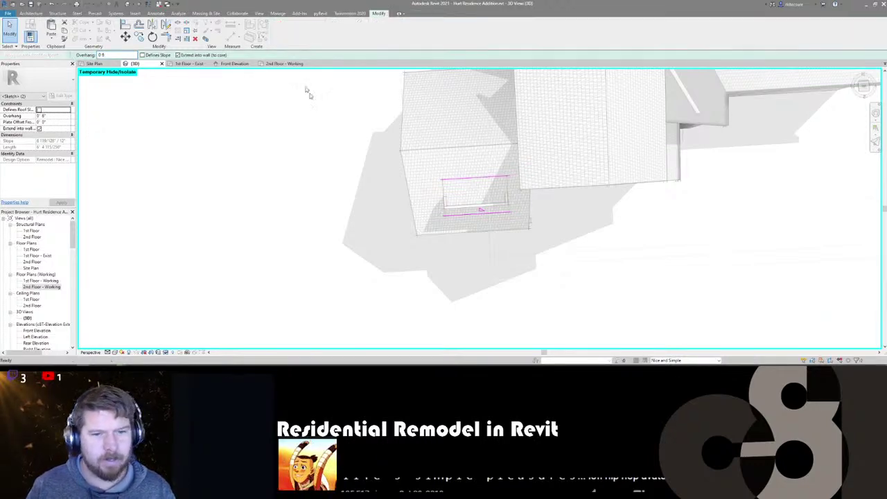
# - Re-edit the small roof's footprint, correct the bottom edge slope, and finish it again
pyautogui.keyDown('shift'); pyautogui.moveTo(483, 270); pyautogui.dragTo(480, 210, button='middle'); pyautogui.keyUp('shift')
pyautogui.click(471, 182)
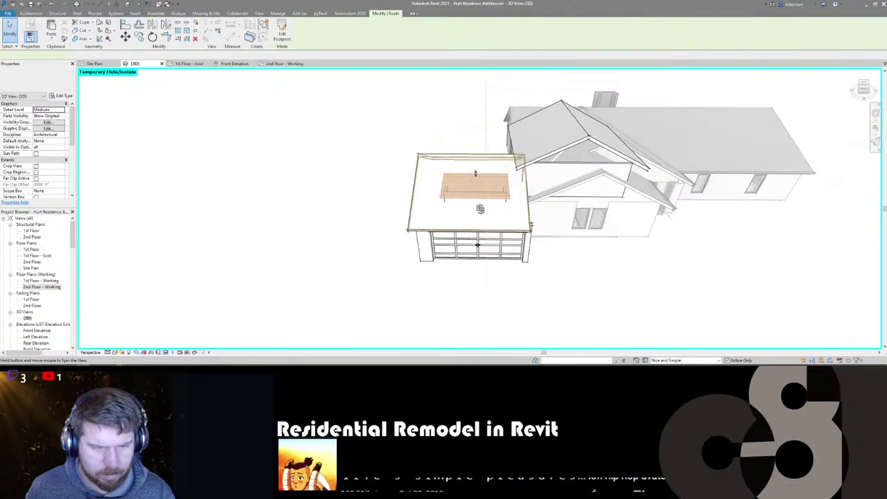
pyautogui.doubleClick(476, 187)
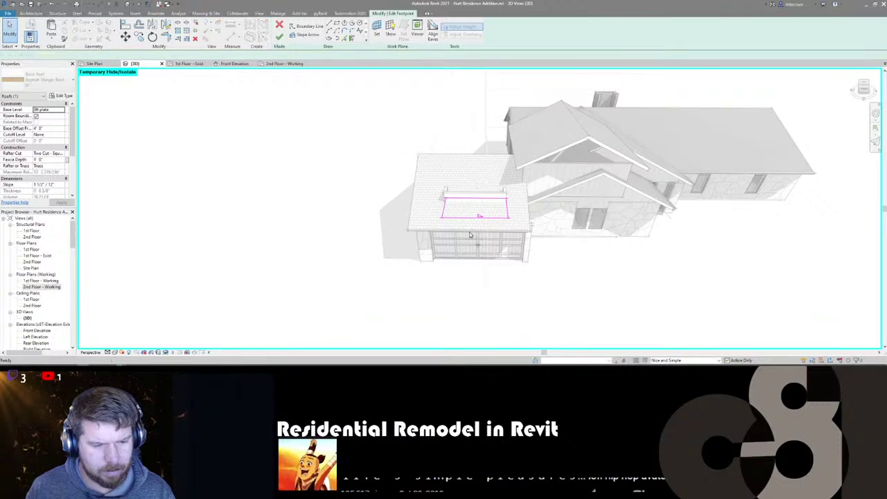
pyautogui.click(474, 218)
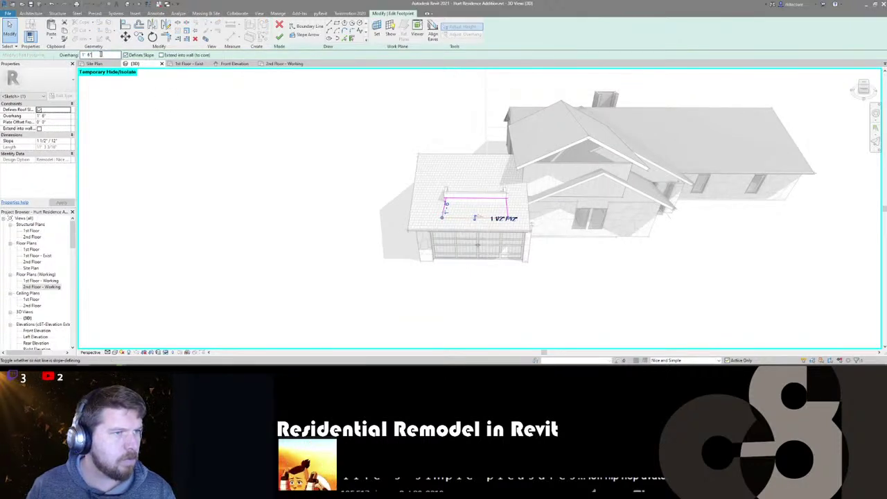
pyautogui.write('1')
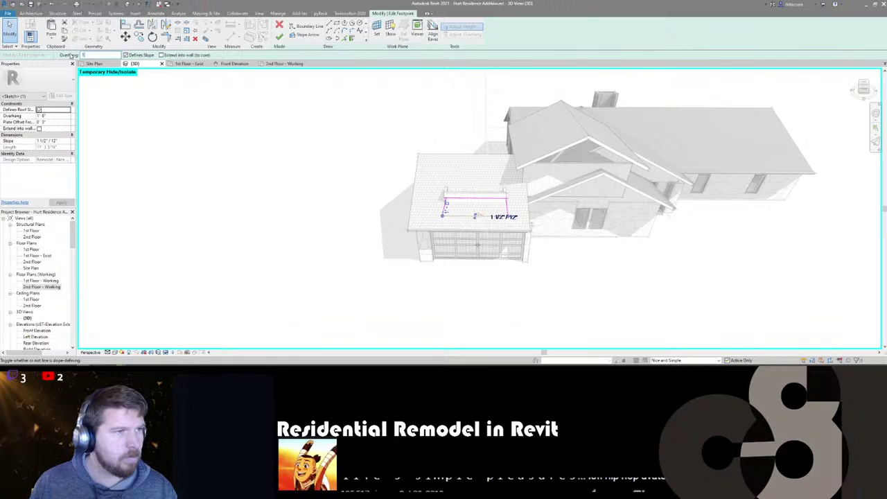
pyautogui.click(279, 39)
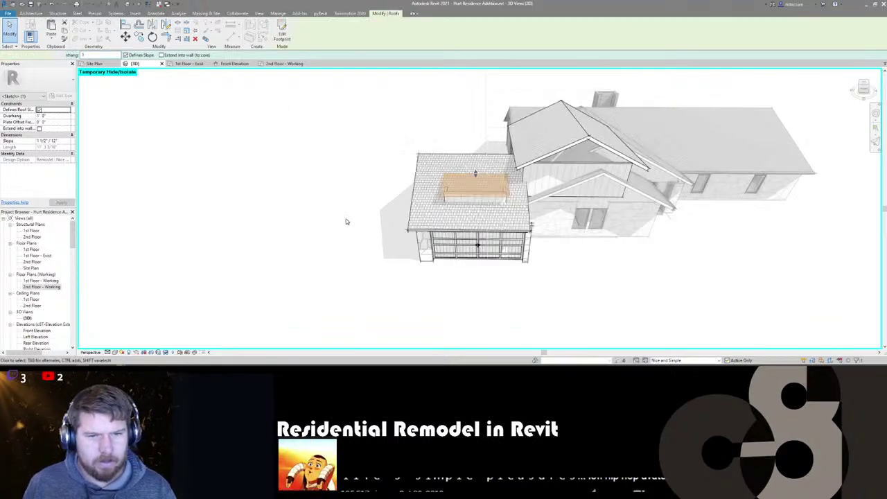
pyautogui.keyDown('shift'); pyautogui.moveTo(465, 286); pyautogui.dragTo(394, 267, button='middle'); pyautogui.keyUp('shift')
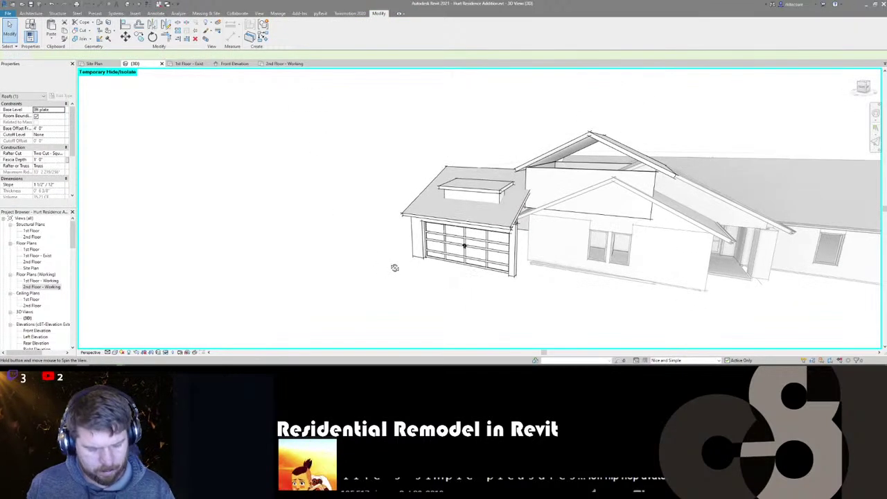
# - Place a third Fixed M 2020 window on the dormer wall
pyautogui.click(390, 261)
pyautogui.press('w')
pyautogui.press('n')
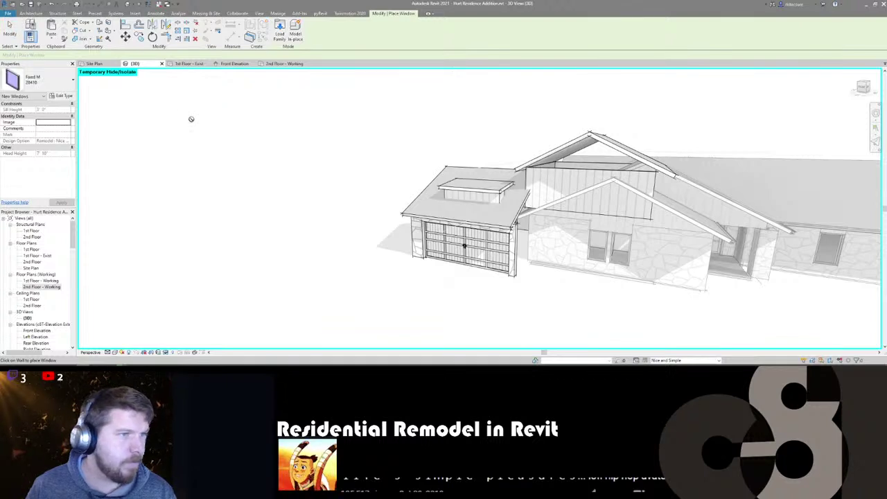
pyautogui.click(43, 83)
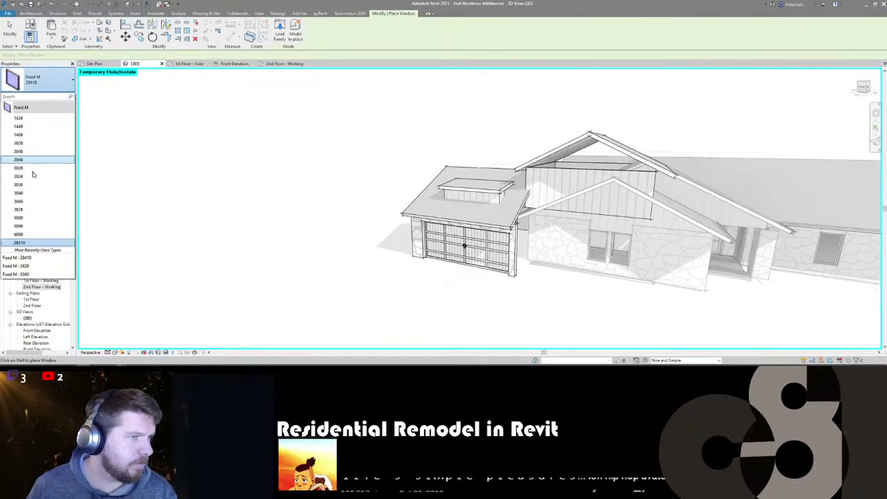
pyautogui.click(39, 119)
pyautogui.scroll(6, 465, 245)
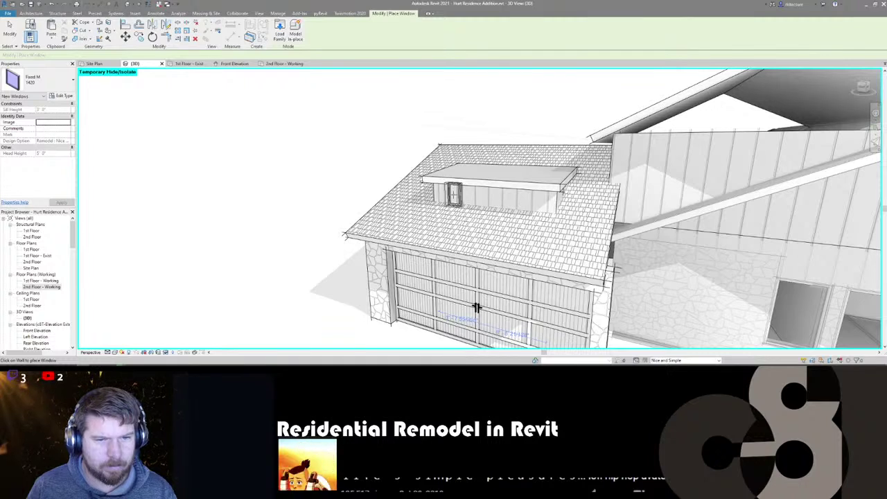
pyautogui.click(38, 81)
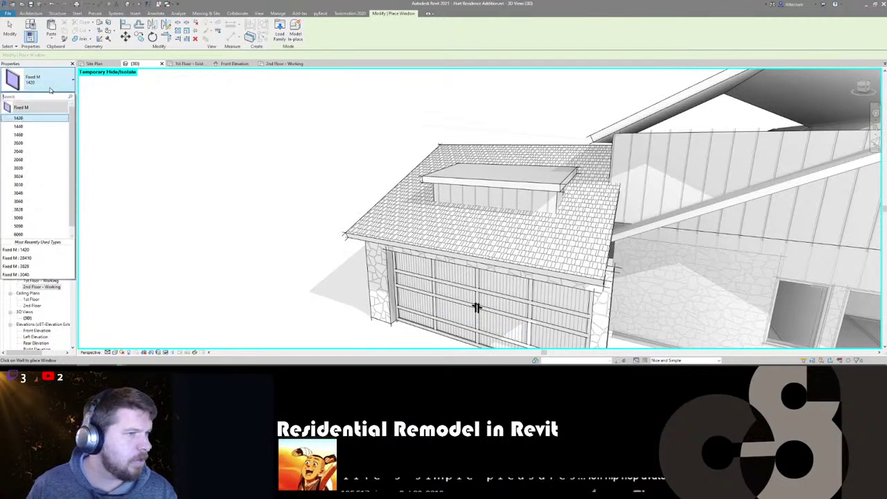
pyautogui.click(33, 143)
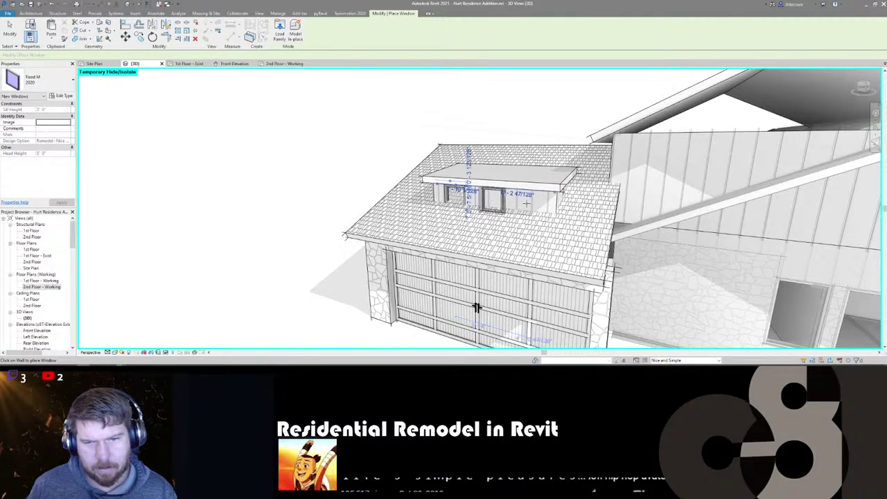
pyautogui.click(528, 201)
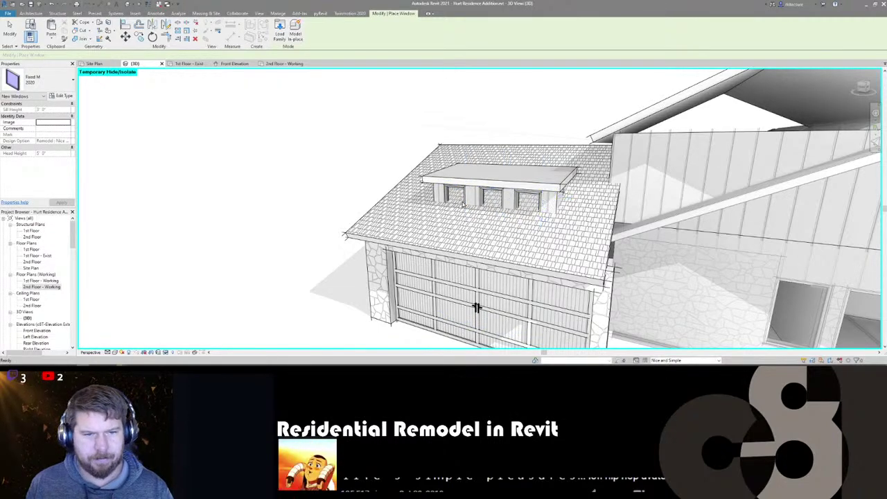
pyautogui.press('Escape')
# - Raise the dormer roof's base offset to 5
pyautogui.click(461, 201)
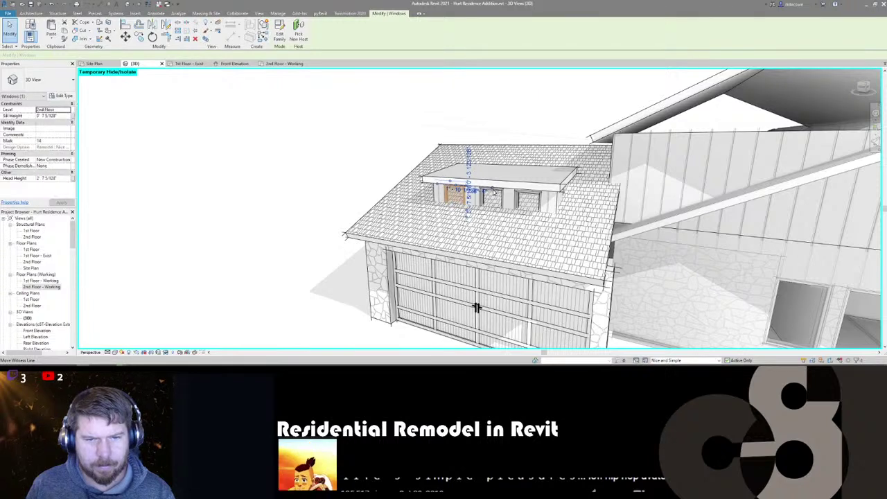
pyautogui.click(501, 205)
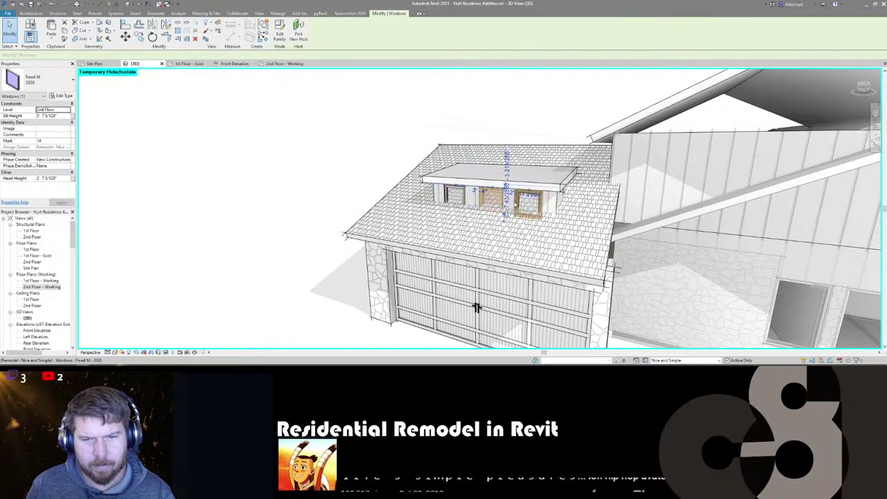
pyautogui.press('Escape')
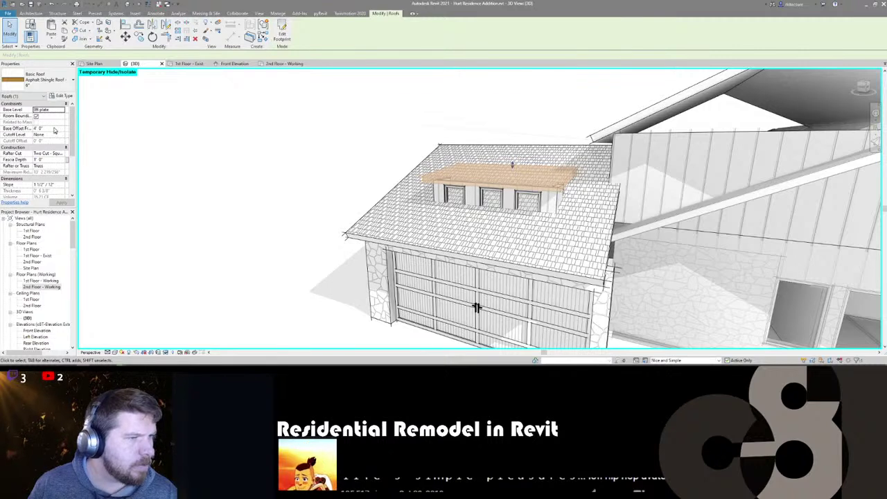
pyautogui.click(55, 128)
pyautogui.write('5')
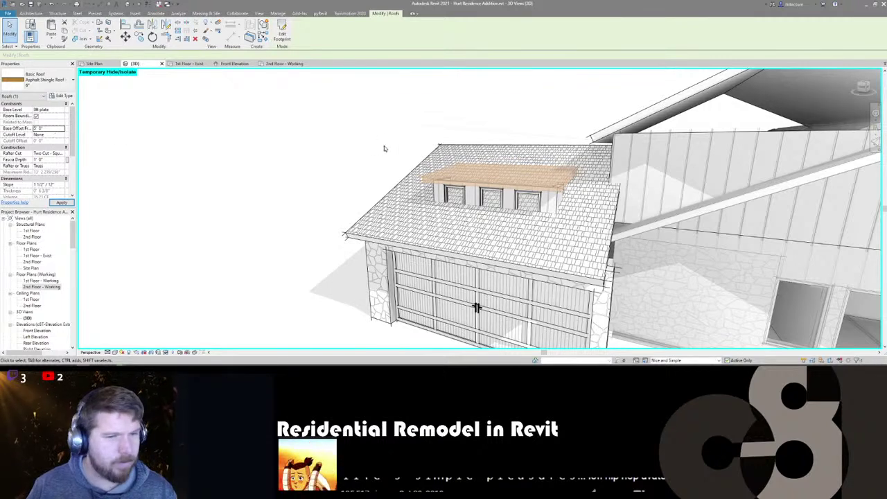
# - Give all three dormer windows a 1' 0" sill height and 3' 0" head height
pyautogui.click(464, 197)
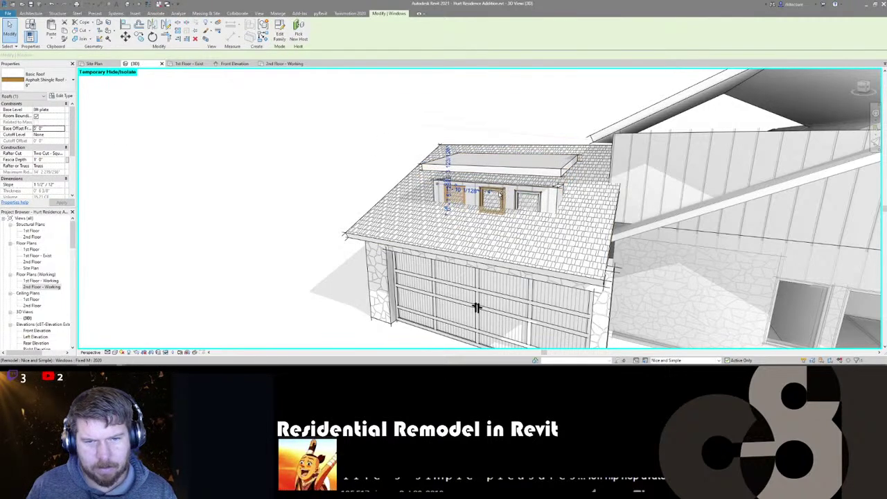
pyautogui.keyDown('ctrl'); pyautogui.click(502, 197); pyautogui.keyUp('ctrl')
pyautogui.keyDown('ctrl'); pyautogui.click(519, 197); pyautogui.keyUp('ctrl')
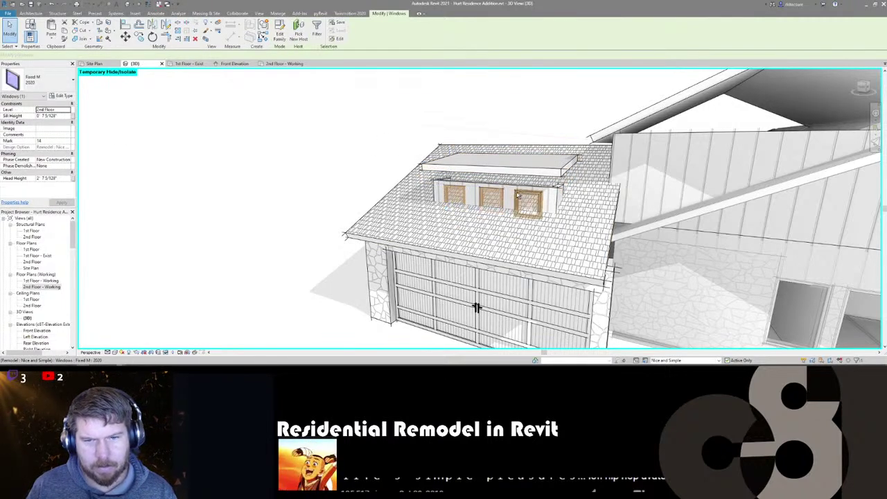
pyautogui.click(50, 115)
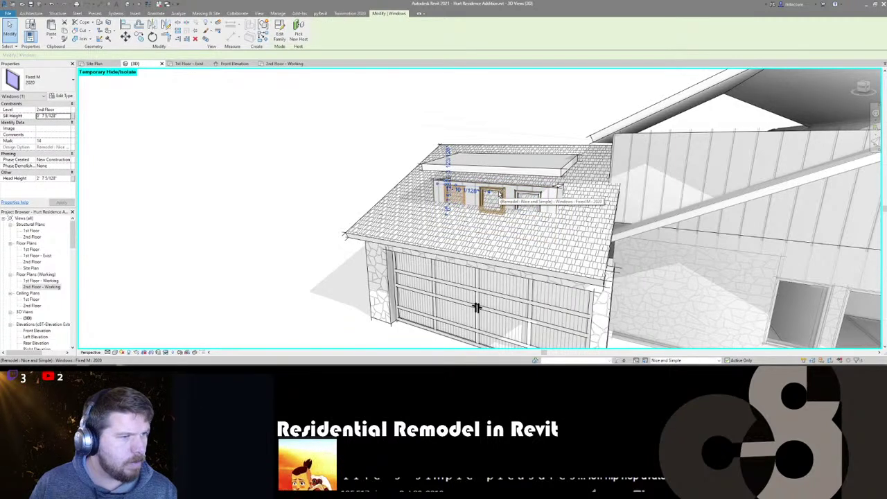
pyautogui.keyDown('ctrl'); pyautogui.click(529, 200); pyautogui.keyUp('ctrl')
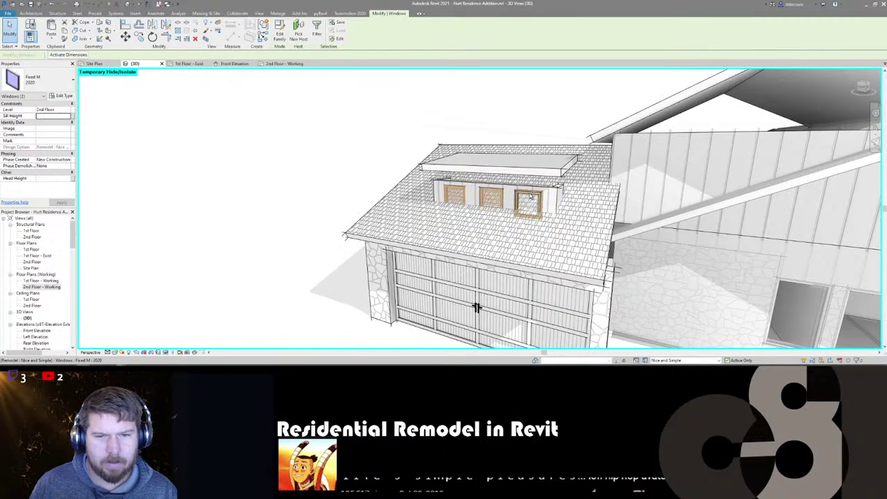
pyautogui.keyDown('ctrl'); pyautogui.click(529, 199); pyautogui.keyUp('ctrl')
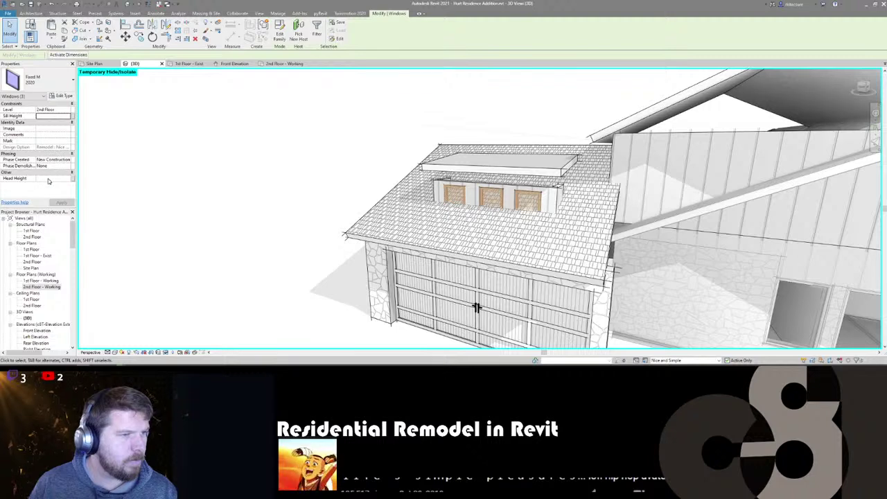
pyautogui.write('3\' 0"')
pyautogui.press('Return')
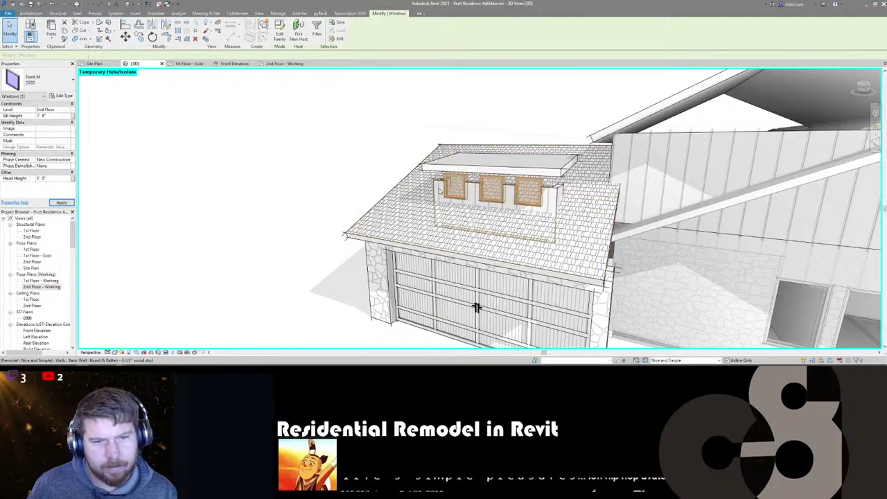
pyautogui.press('Tab')
pyautogui.click(438, 192)
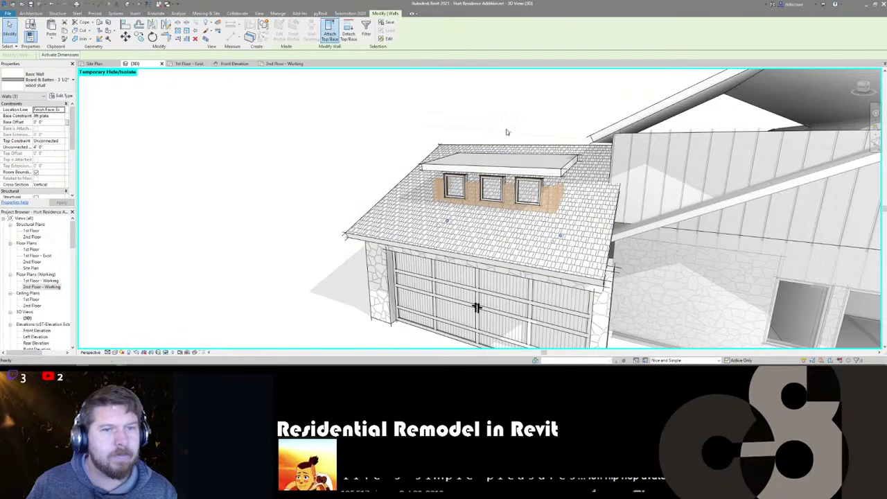
# - Join the dormer roof's edge onto the main garage roof
pyautogui.moveTo(294, 176); pyautogui.dragTo(293, 175, button='middle')
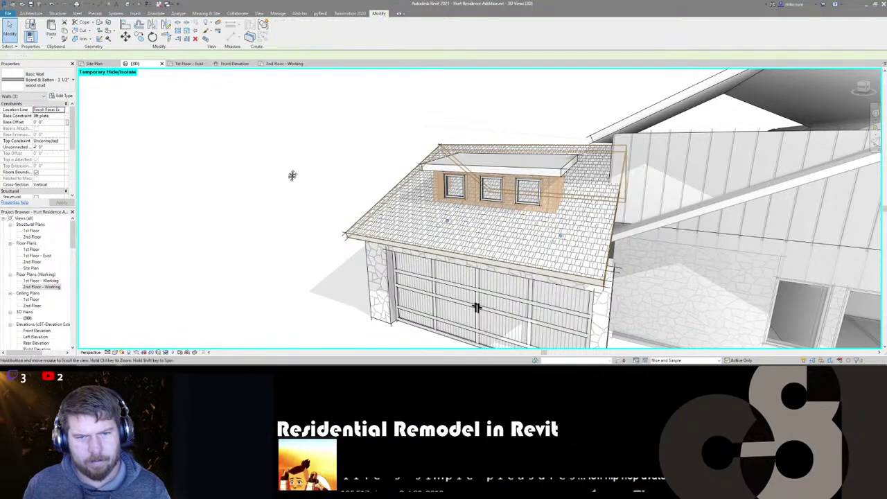
pyautogui.keyDown('shift'); pyautogui.moveTo(457, 240); pyautogui.dragTo(446, 193, button='middle'); pyautogui.keyUp('shift')
pyautogui.press('Escape')
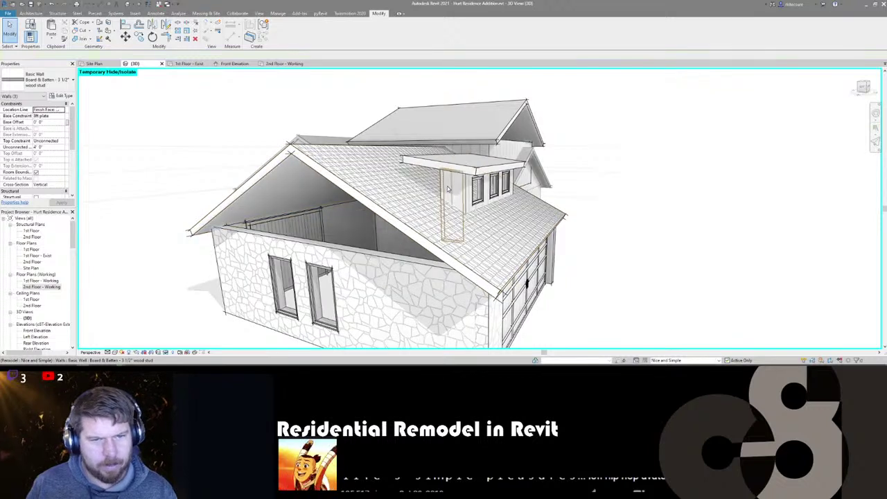
pyautogui.click(442, 153)
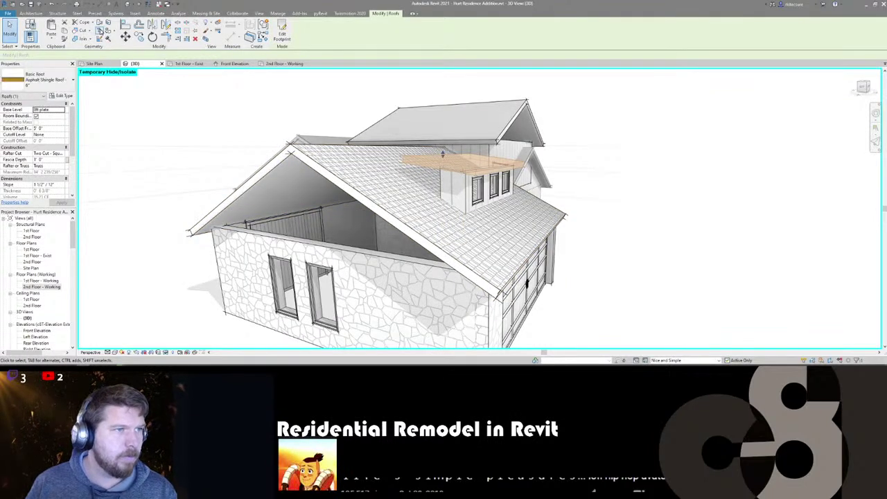
pyautogui.press('Escape')
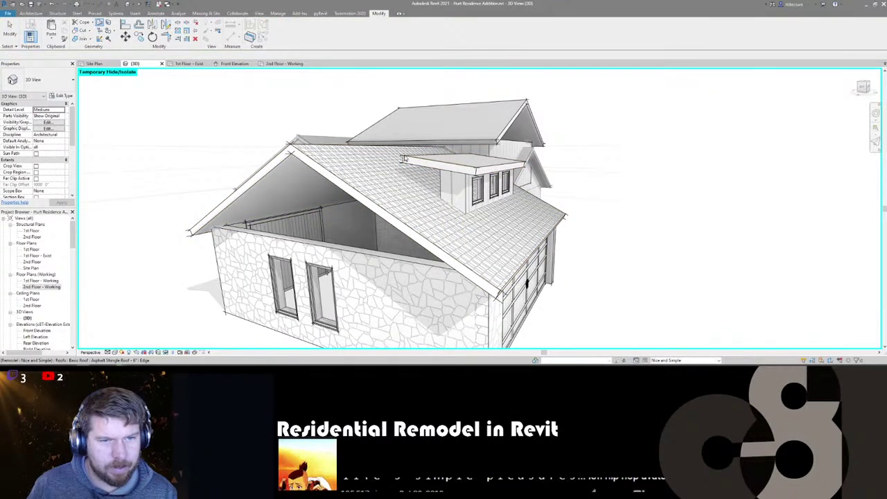
pyautogui.click(404, 159)
pyautogui.click(397, 193)
pyautogui.press('Escape')
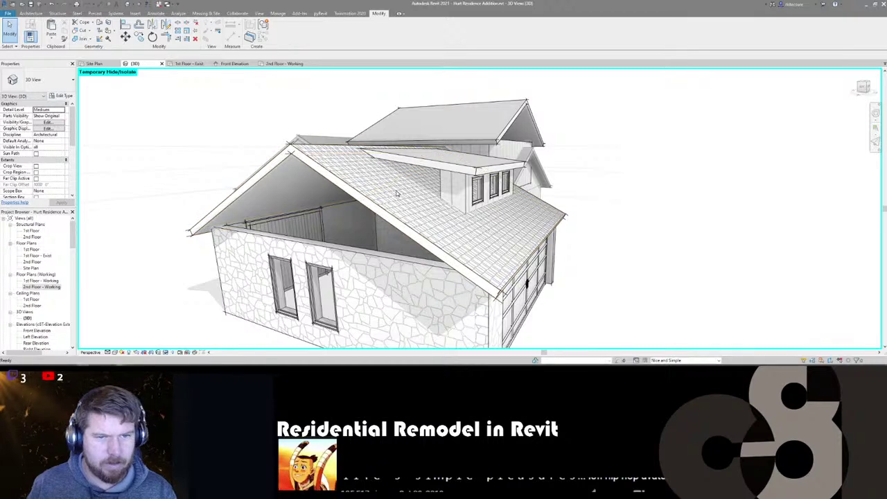
# - Orbit around the garage to check the joined roofs and select the wall beside the garage roof
pyautogui.keyDown('shift'); pyautogui.moveTo(398, 193); pyautogui.dragTo(377, 222, button='middle'); pyautogui.keyUp('shift')
pyautogui.scroll(4, 374, 228)
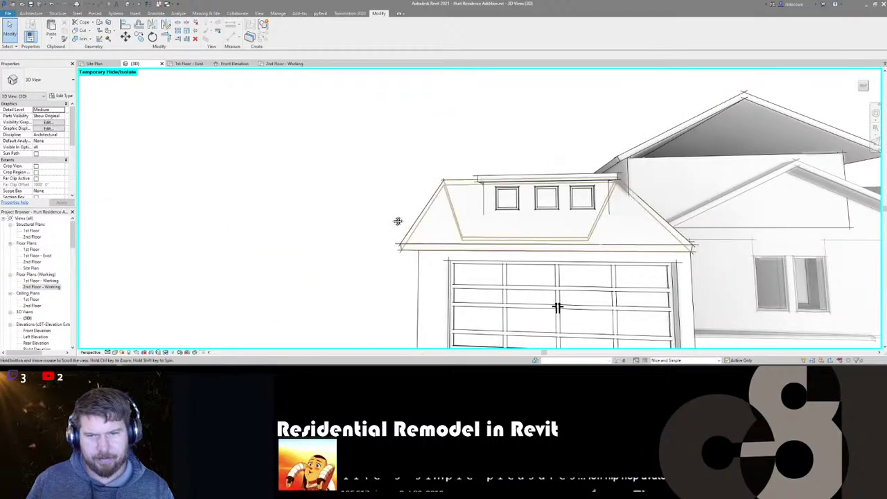
pyautogui.scroll(-3, 361, 211)
pyautogui.scroll(-3, 461, 273)
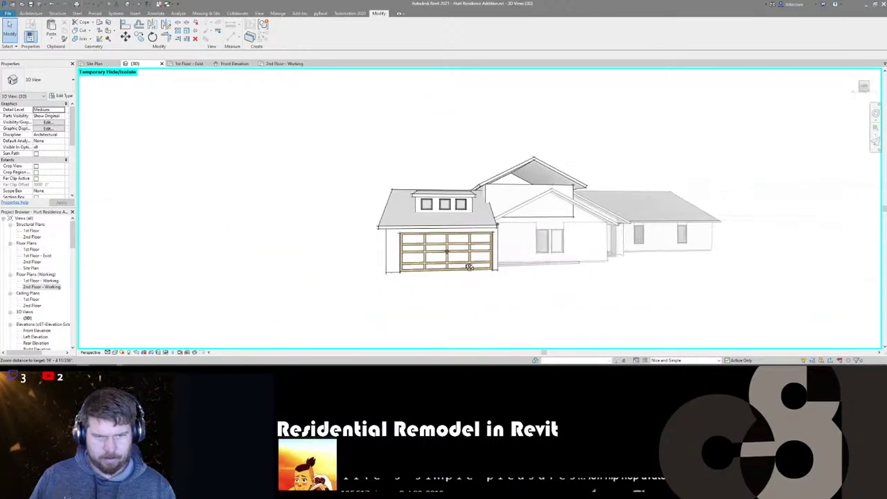
pyautogui.moveTo(470, 268)
pyautogui.keyDown('shift'); pyautogui.mouseDown(button='middle')
pyautogui.moveTo(451, 299)
pyautogui.moveTo(594, 294)
pyautogui.moveTo(525, 298)
pyautogui.moveTo(515, 277)
pyautogui.moveTo(464, 264)
pyautogui.moveTo(457, 274)
pyautogui.mouseUp(button='middle'); pyautogui.keyUp('shift')
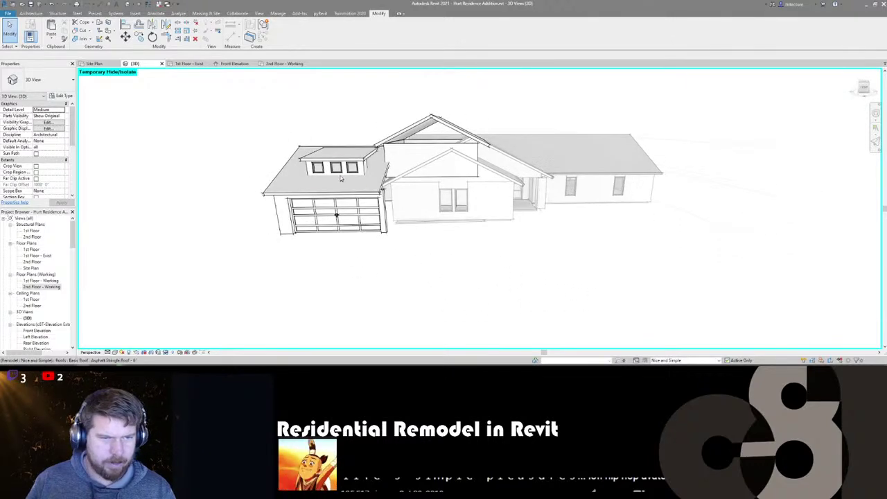
pyautogui.scroll(2, 340, 179)
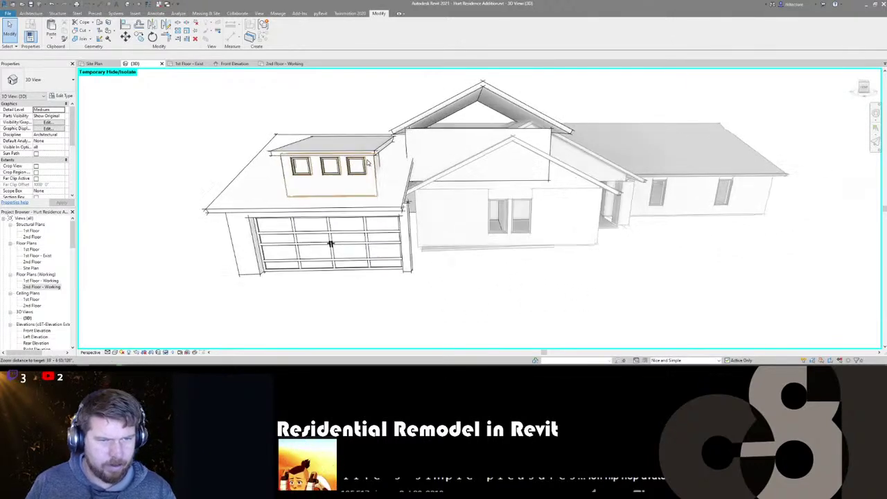
pyautogui.click(393, 187)
pyautogui.keyDown('shift'); pyautogui.moveTo(393, 187); pyautogui.dragTo(151, 249, button='middle'); pyautogui.keyUp('shift')
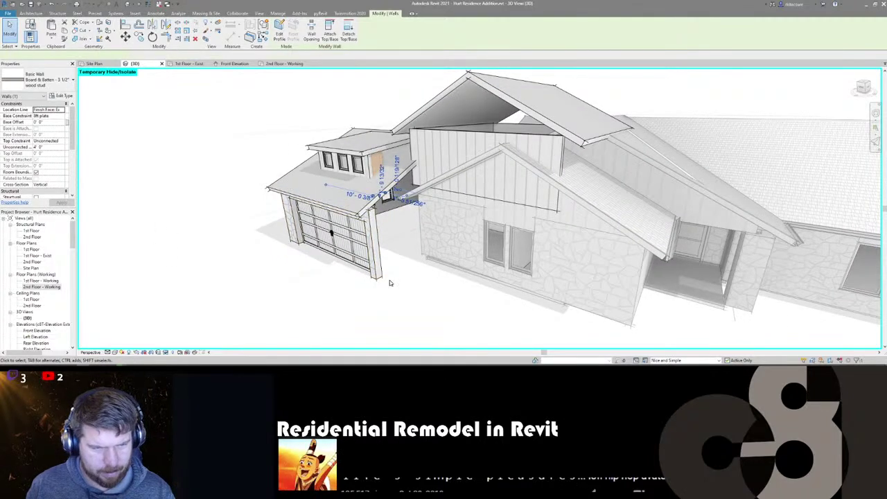
# - Draw a short wall segment by the garage corner and give it the garage stone wall type
pyautogui.click(382, 280)
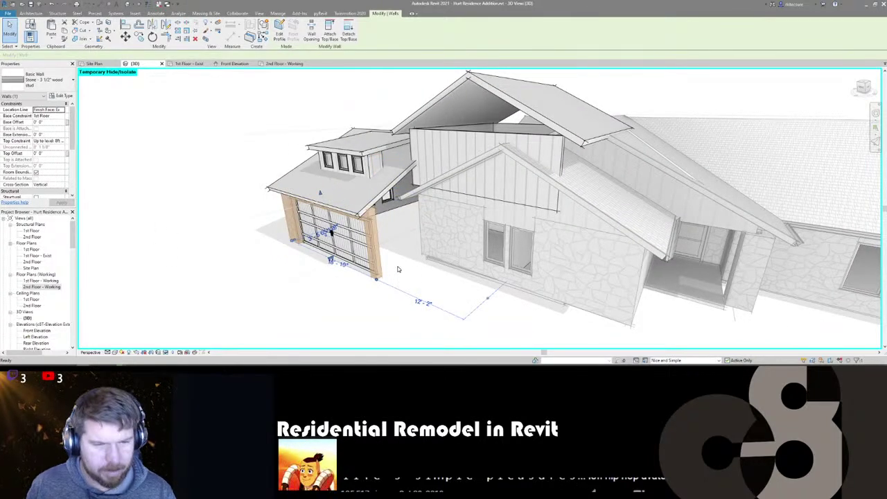
pyautogui.press('w')
pyautogui.press('a')
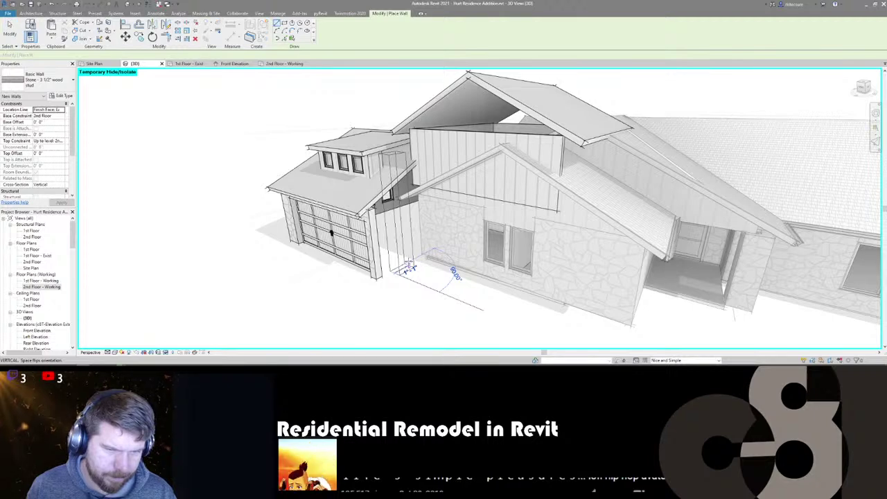
pyautogui.click(411, 269)
pyautogui.press('Escape')
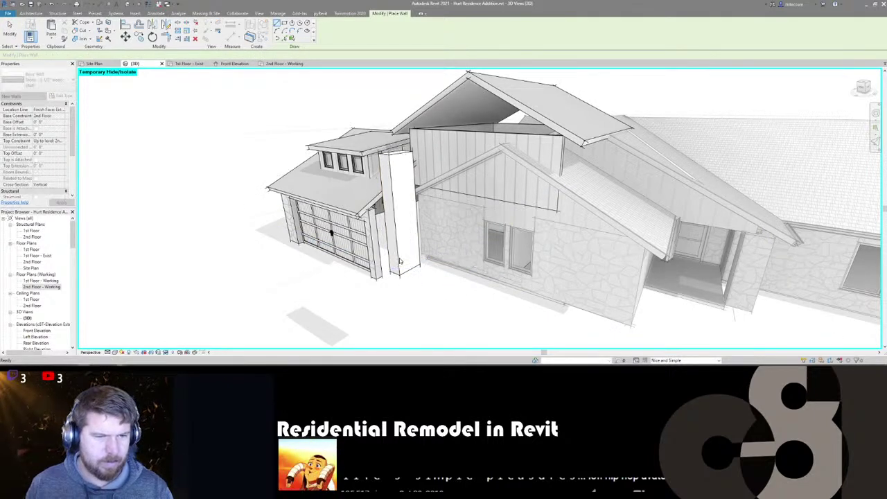
pyautogui.press('m')
pyautogui.press('a')
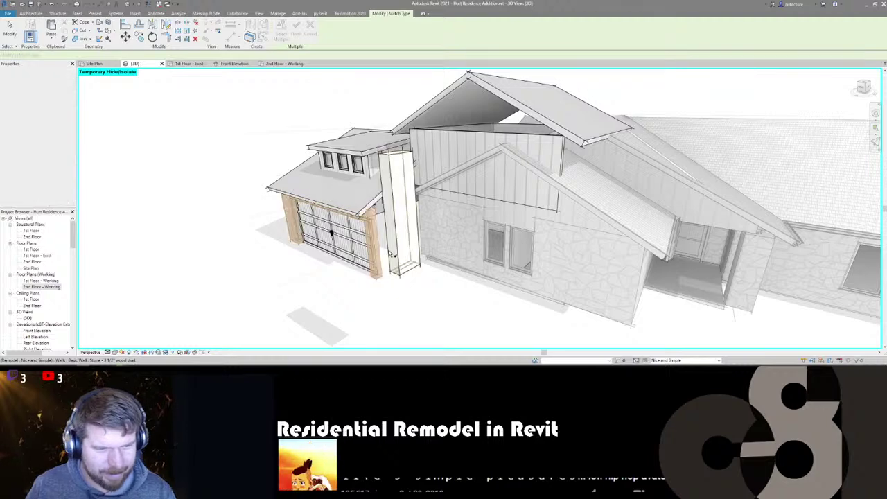
pyautogui.click(375, 235)
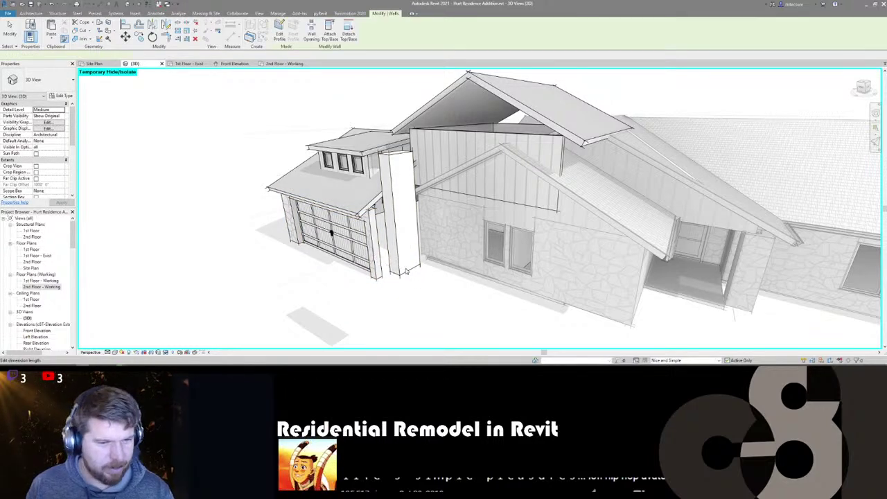
pyautogui.click(402, 263)
# - Set the stone wall's base level and lower its top constraint to a lower level, then apply
pyautogui.click(49, 115)
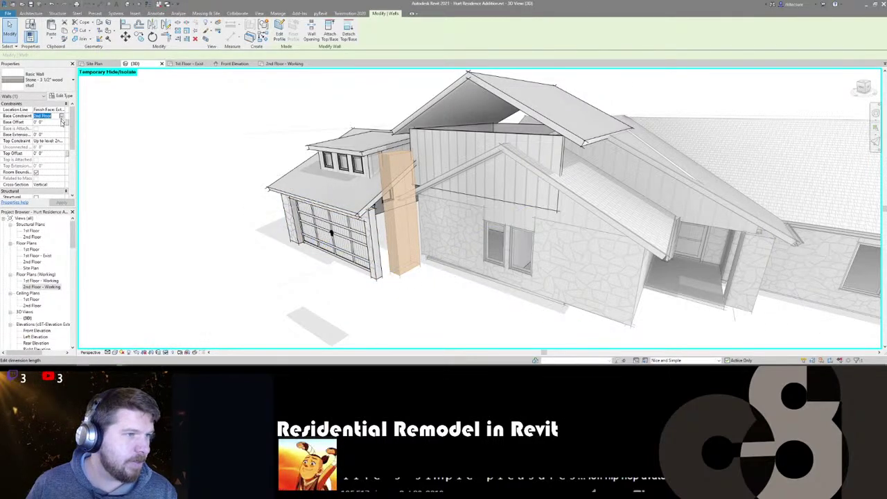
pyautogui.click(63, 115)
pyautogui.click(43, 122)
pyautogui.click(48, 141)
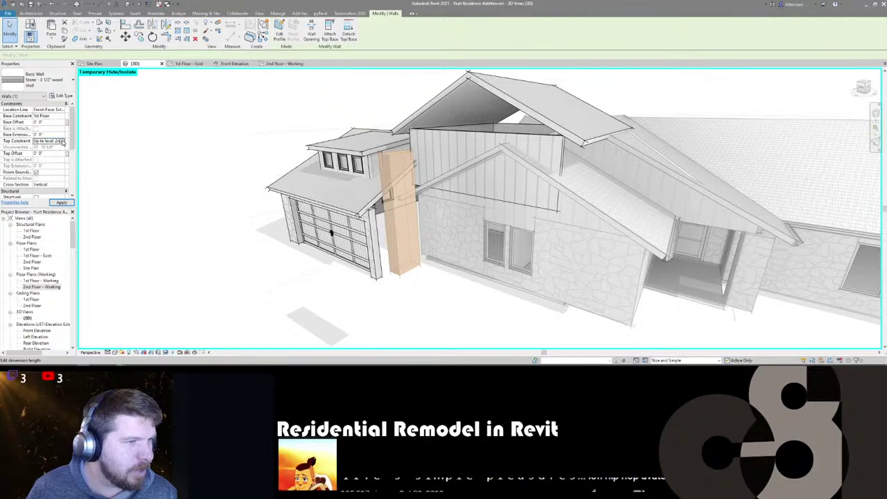
pyautogui.click(62, 140)
pyautogui.click(54, 158)
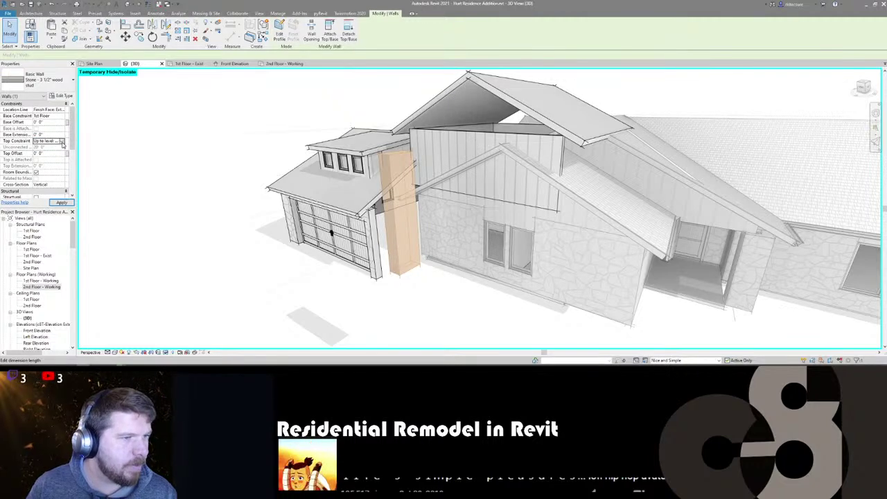
pyautogui.click(62, 140)
pyautogui.click(52, 161)
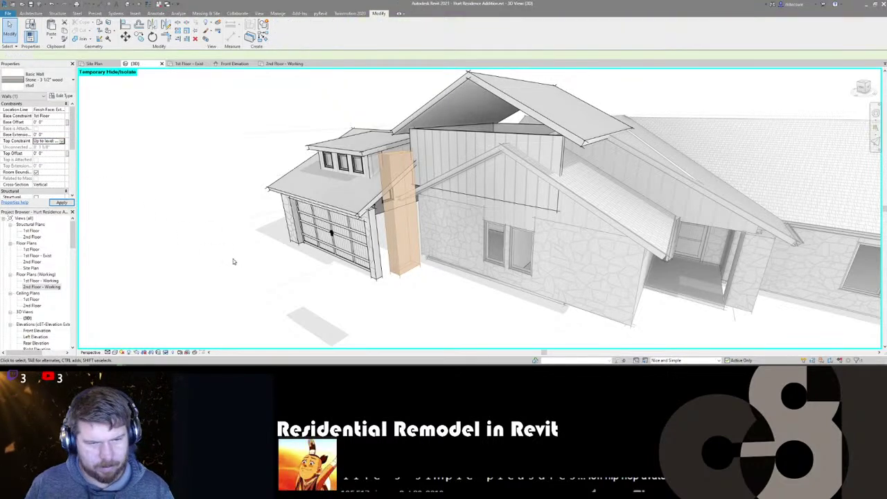
pyautogui.click(314, 266)
# - Extend the stone wall to meet the house wall and open the 1st Floor - Exist plan
pyautogui.keyDown('shift'); pyautogui.moveTo(310, 262); pyautogui.dragTo(360, 267, button='middle'); pyautogui.keyUp('shift')
pyautogui.click(390, 303)
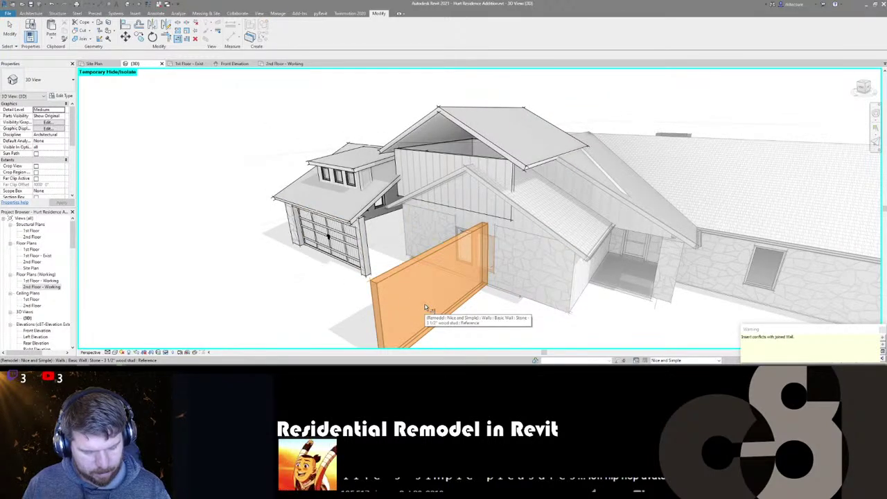
pyautogui.click(194, 63)
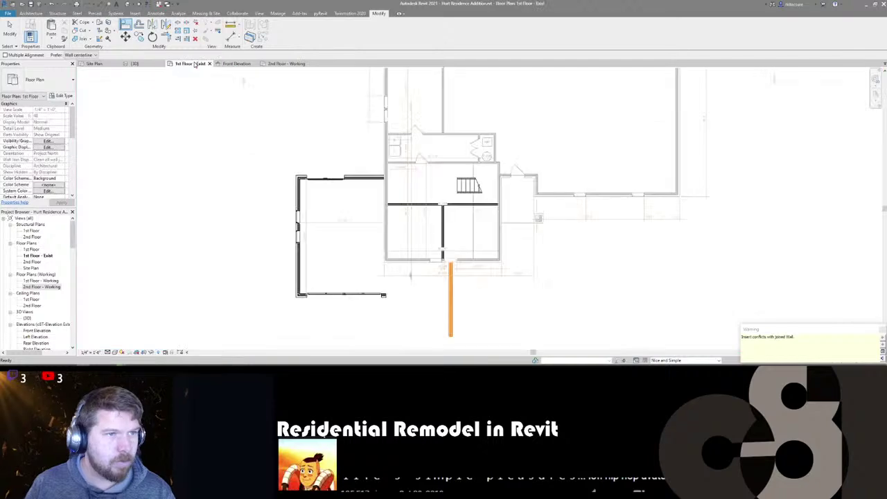
# - Nudge the short wall below the room left and unjoin it from its neighbouring walls
pyautogui.scroll(5, 388, 250)
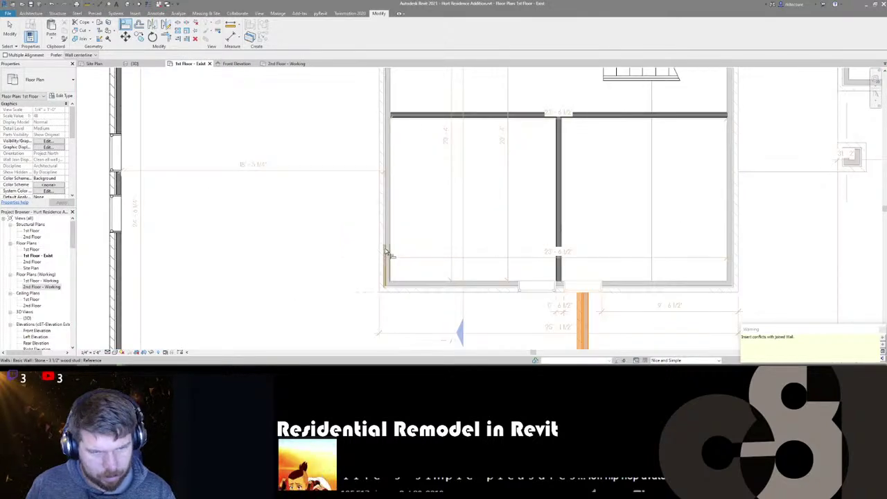
pyautogui.press('a')
pyautogui.press('l')
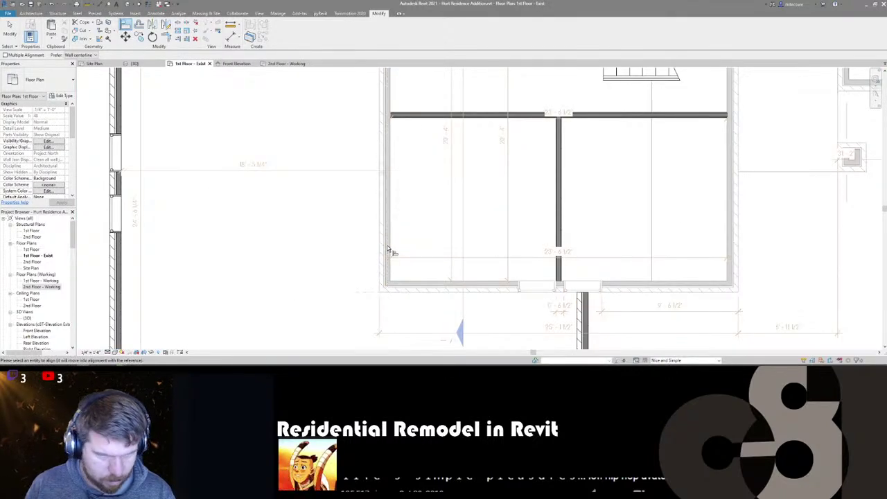
pyautogui.click(583, 317)
pyautogui.press('Escape')
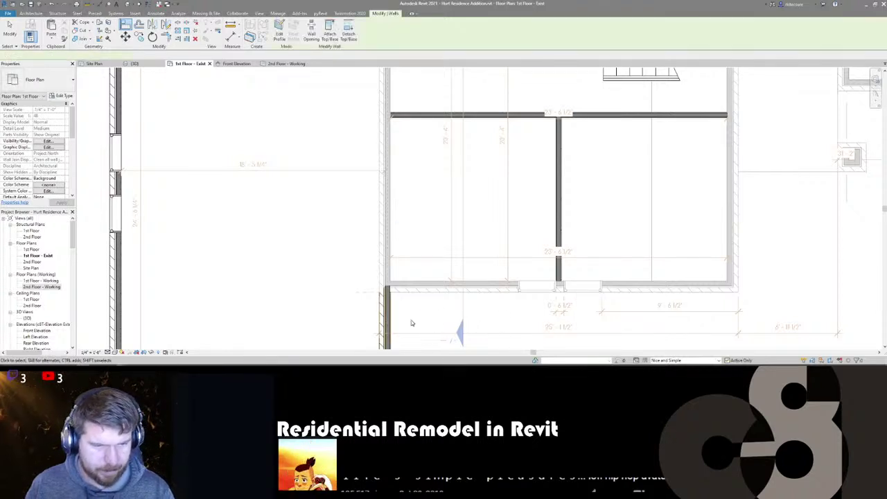
pyautogui.moveTo(388, 321); pyautogui.dragTo(375, 321)
pyautogui.click(761, 355)
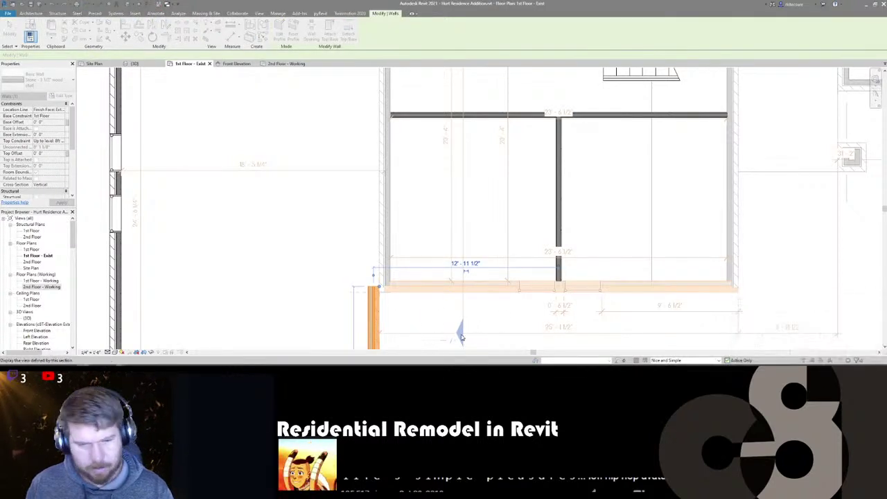
# - Align the short wall to the room wall face and return to the {3D} view
pyautogui.press('a')
pyautogui.press('l')
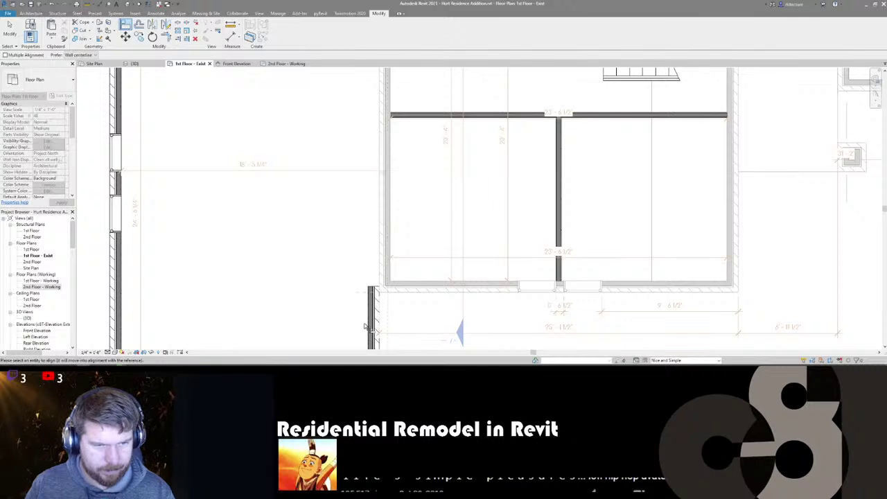
pyautogui.click(392, 218)
pyautogui.click(374, 326)
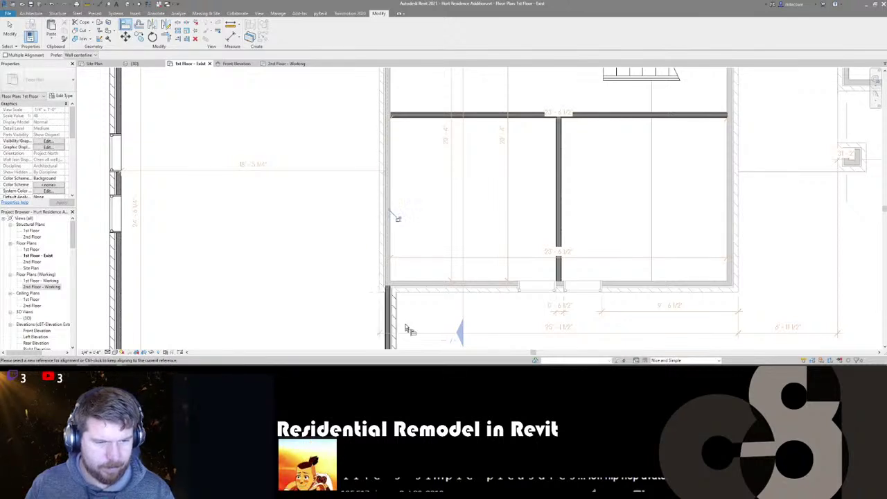
pyautogui.scroll(-3, 416, 181)
pyautogui.scroll(2, 406, 277)
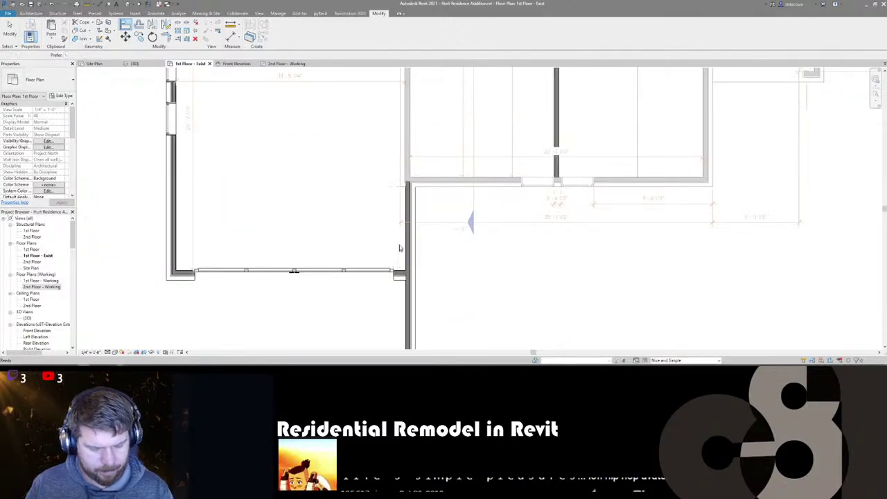
pyautogui.press('Escape')
pyautogui.press('Escape')
pyautogui.hotkey('ctrl', 'Tab')
pyautogui.hotkey('ctrl', 'Tab')
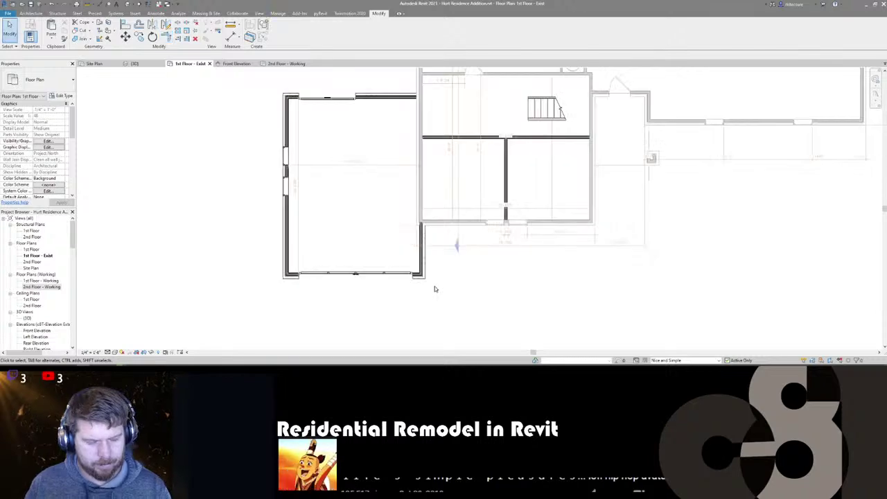
pyautogui.moveTo(437, 309)
pyautogui.keyDown('shift'); pyautogui.mouseDown(button='middle')
pyautogui.moveTo(431, 295)
pyautogui.moveTo(316, 293)
pyautogui.moveTo(497, 307)
pyautogui.moveTo(628, 281)
pyautogui.moveTo(552, 289)
pyautogui.moveTo(620, 307)
pyautogui.moveTo(702, 309)
pyautogui.moveTo(699, 291)
pyautogui.moveTo(640, 304)
pyautogui.moveTo(436, 309)
pyautogui.mouseUp(button='middle'); pyautogui.keyUp('shift')
pyautogui.scroll(-1, 426, 291)
pyautogui.scroll(-4, 426, 290)
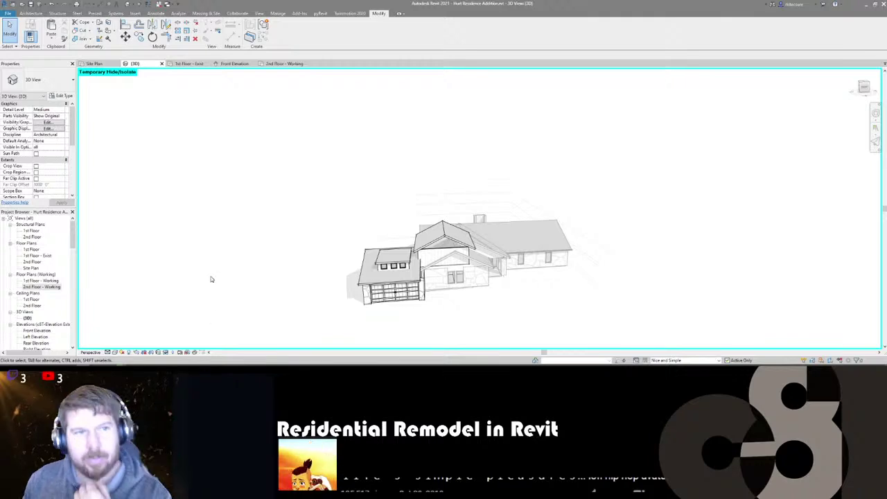
pyautogui.keyDown('shift'); pyautogui.moveTo(211, 279); pyautogui.dragTo(468, 246, button='middle'); pyautogui.keyUp('shift')
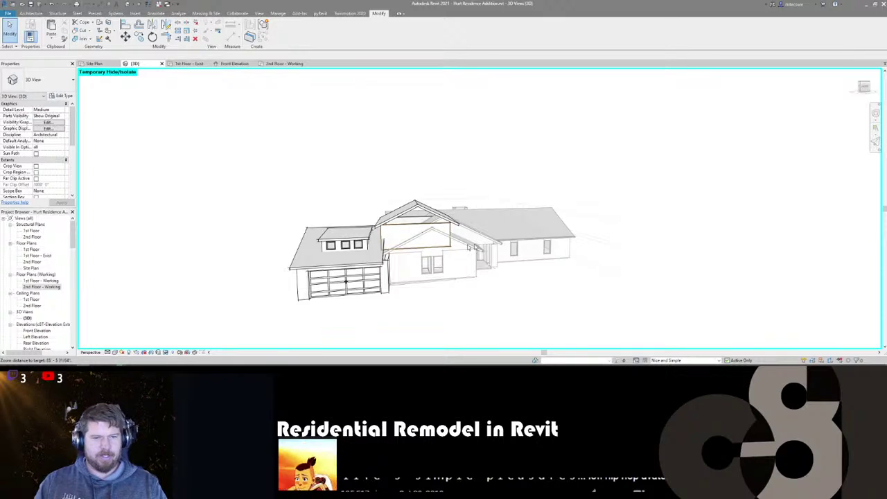
pyautogui.keyDown('shift'); pyautogui.moveTo(419, 283); pyautogui.dragTo(416, 286, button='middle'); pyautogui.keyUp('shift')
# - Reopen the garage roof footprint and add a picked edge line along the house eave
pyautogui.doubleClick(376, 260)
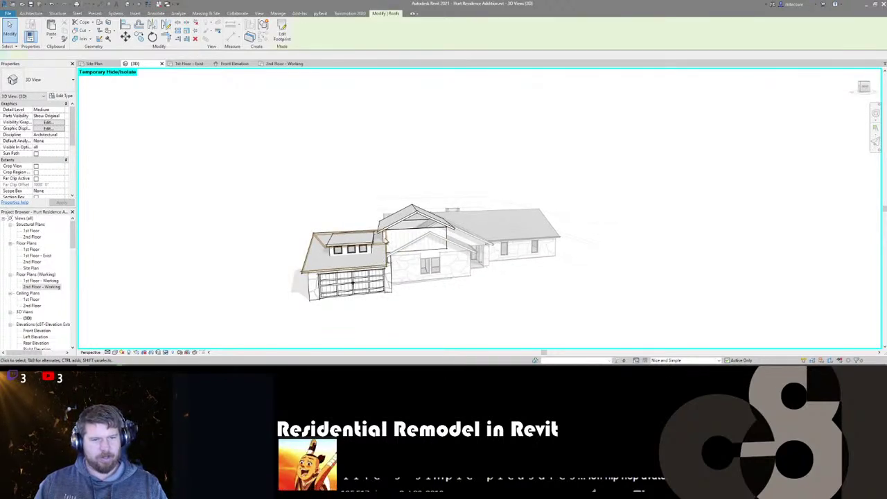
pyautogui.scroll(2, 388, 277)
pyautogui.scroll(2, 400, 287)
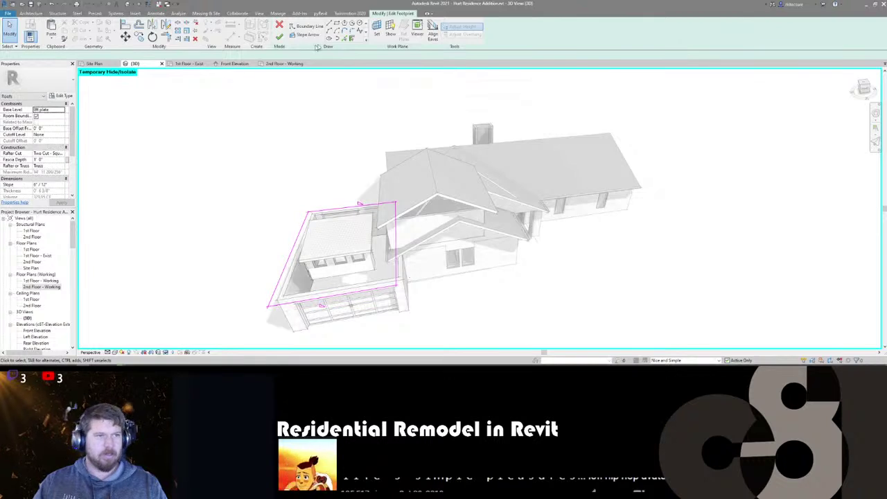
pyautogui.click(352, 40)
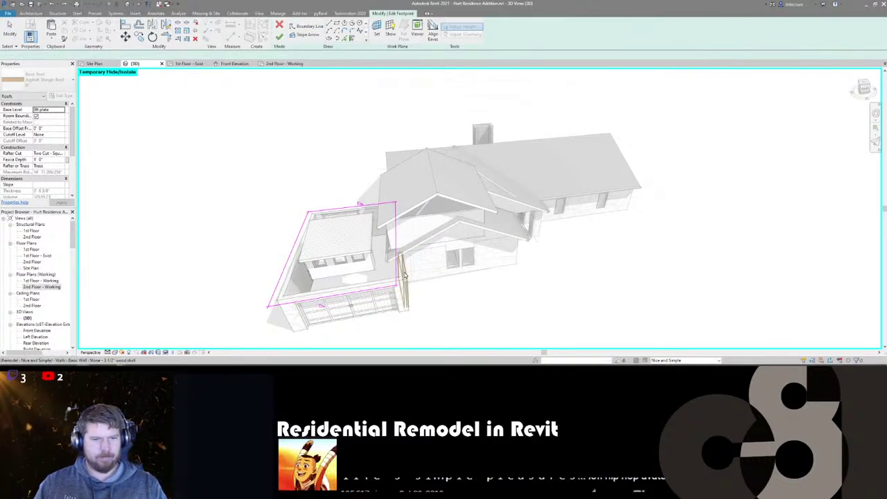
pyautogui.click(346, 40)
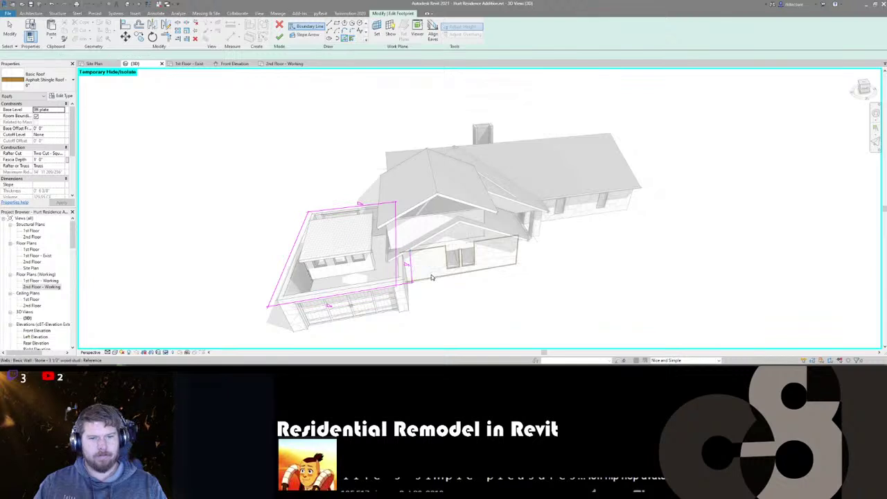
pyautogui.click(399, 248)
# - Trim the new edges to a corner, clear Defines Slope on them, and finish the roof
pyautogui.press('t')
pyautogui.press('r')
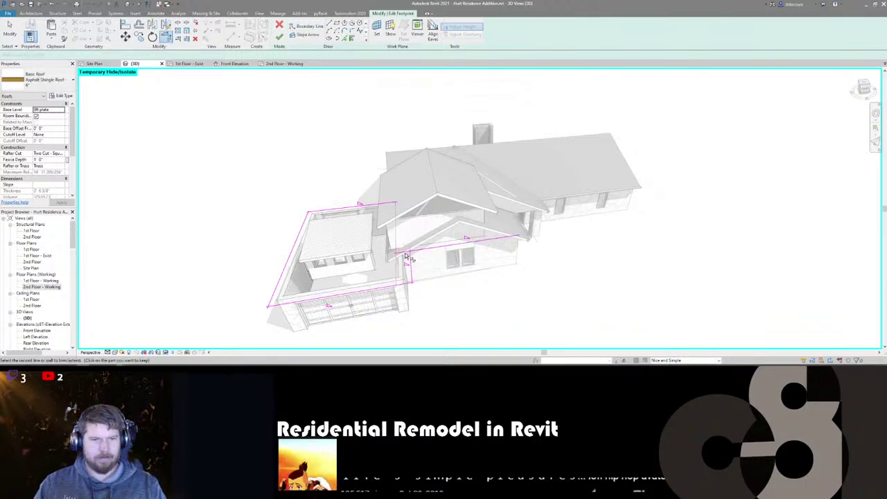
pyautogui.press('Escape')
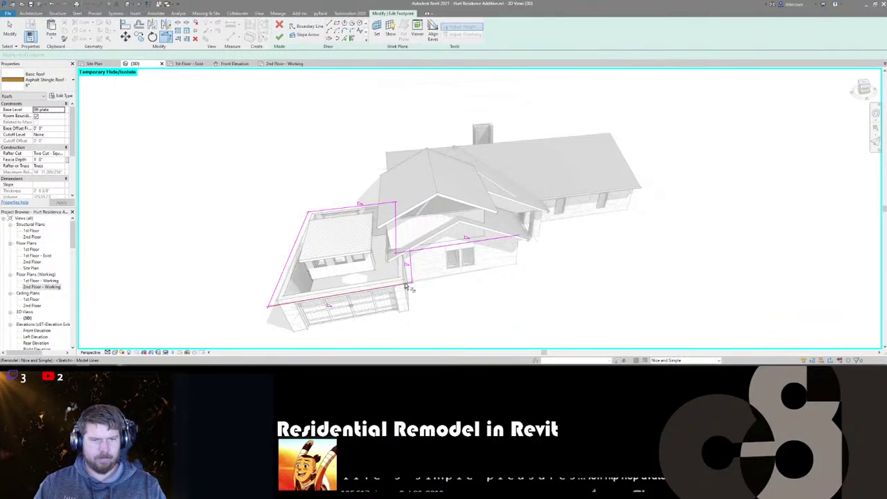
pyautogui.click(411, 263)
pyautogui.click(404, 253)
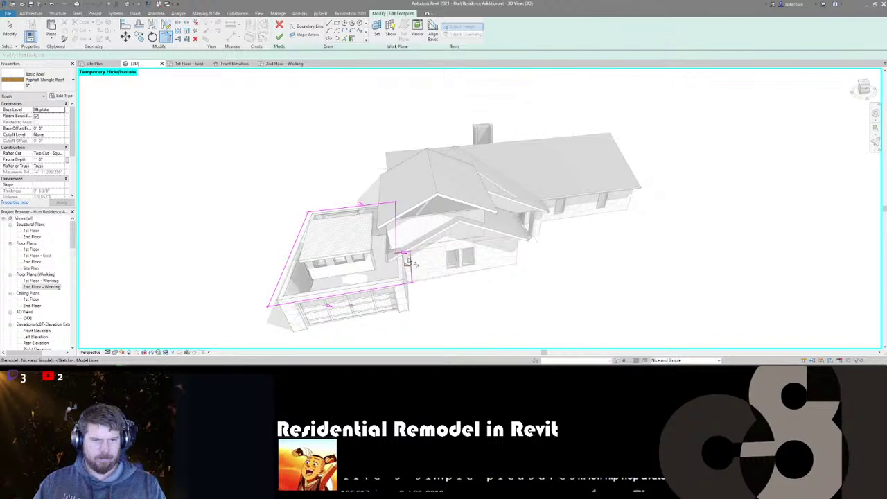
pyautogui.press('Escape')
pyautogui.press('Escape')
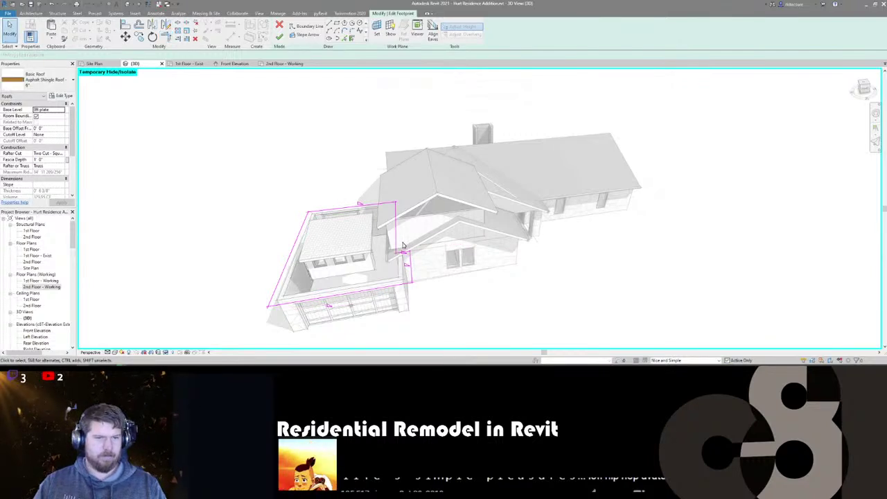
pyautogui.click(402, 250)
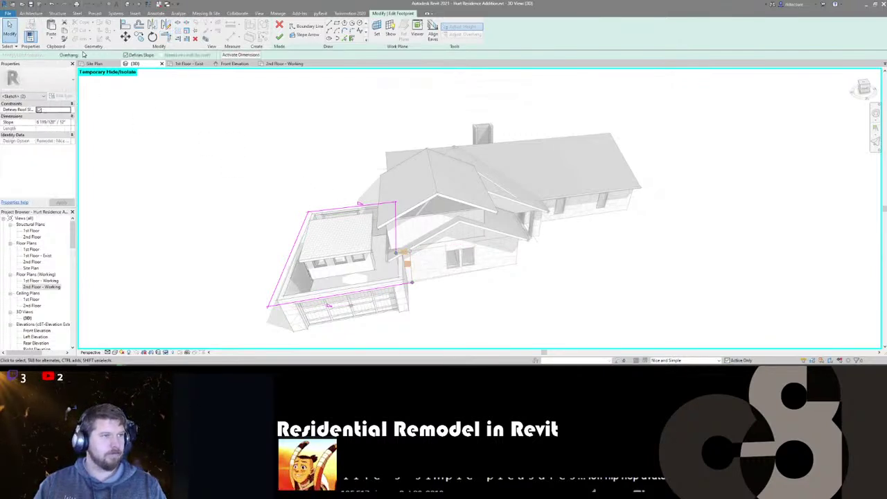
pyautogui.click(131, 56)
pyautogui.click(279, 36)
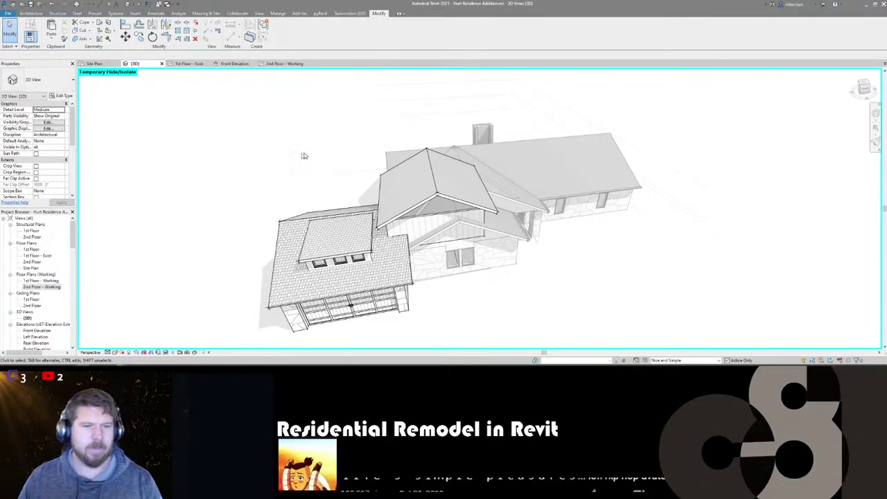
# - Orbit and zoom the 3D house to inspect the extended garage roof, then return to the 1st Floor - Exist plan
pyautogui.keyDown('shift'); pyautogui.moveTo(523, 261); pyautogui.dragTo(471, 270, button='middle'); pyautogui.keyUp('shift')
pyautogui.scroll(-3, 404, 251)
pyautogui.scroll(3, 598, 254)
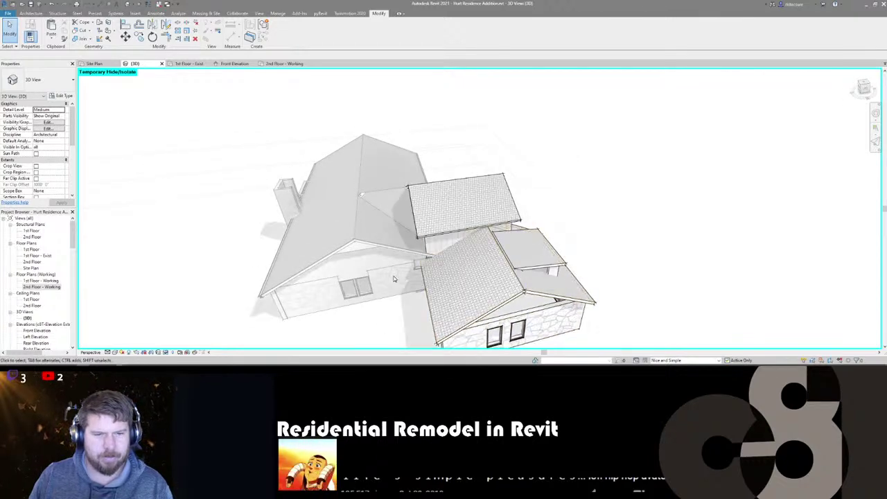
pyautogui.keyDown('shift'); pyautogui.moveTo(393, 288); pyautogui.dragTo(230, 169, button='middle'); pyautogui.keyUp('shift')
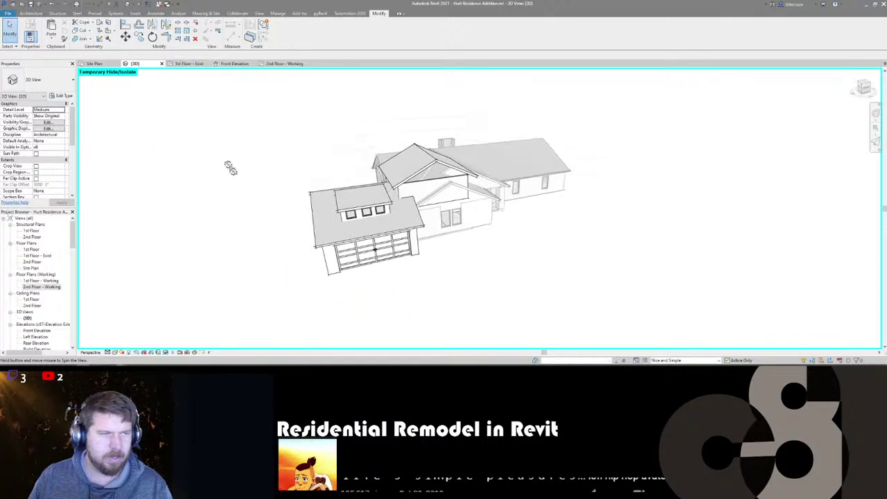
pyautogui.click(194, 64)
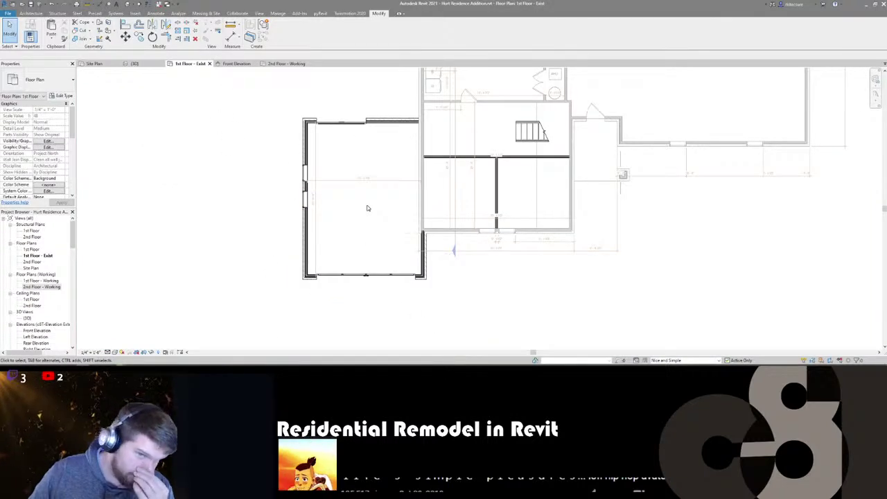
# - Start the aligned dimension command (DI) and cancel it without placing anything
pyautogui.press('d')
pyautogui.press('i')
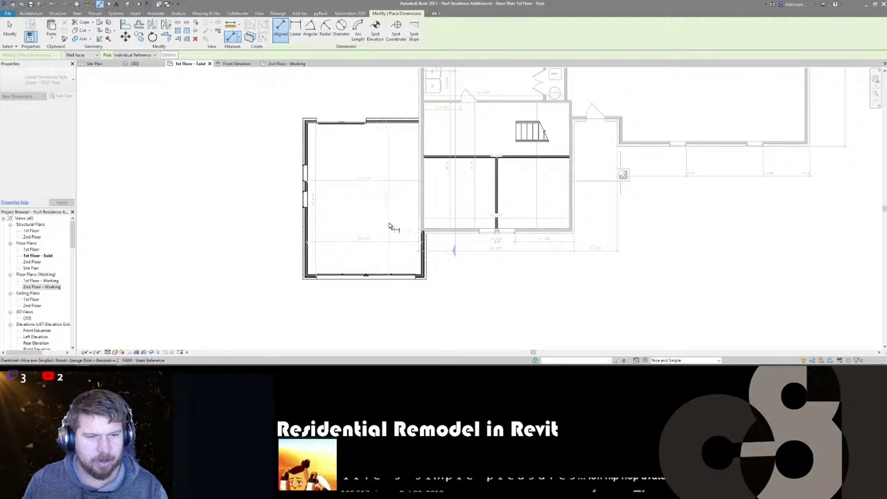
pyautogui.press('Escape')
pyautogui.scroll(3, 378, 188)
pyautogui.scroll(-3, 377, 188)
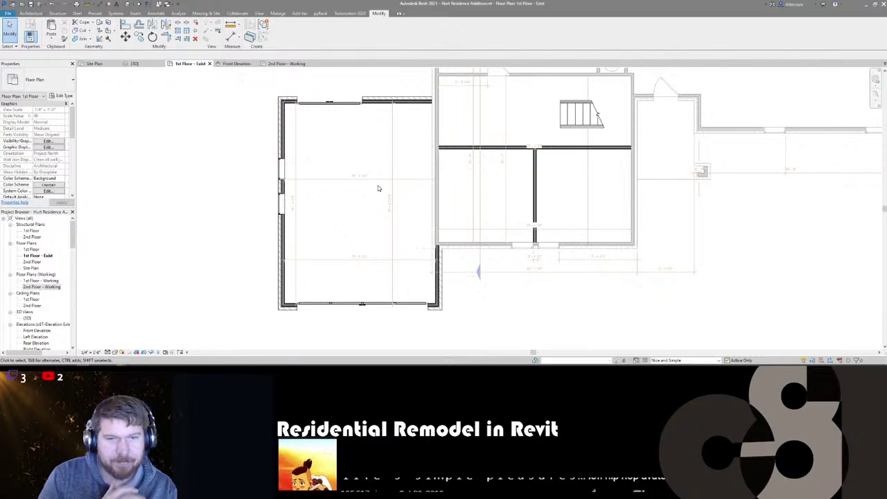
# - Glance at the 2nd Floor - Working plan, then orbit the 3D house to frontal and low side views
pyautogui.click(286, 63)
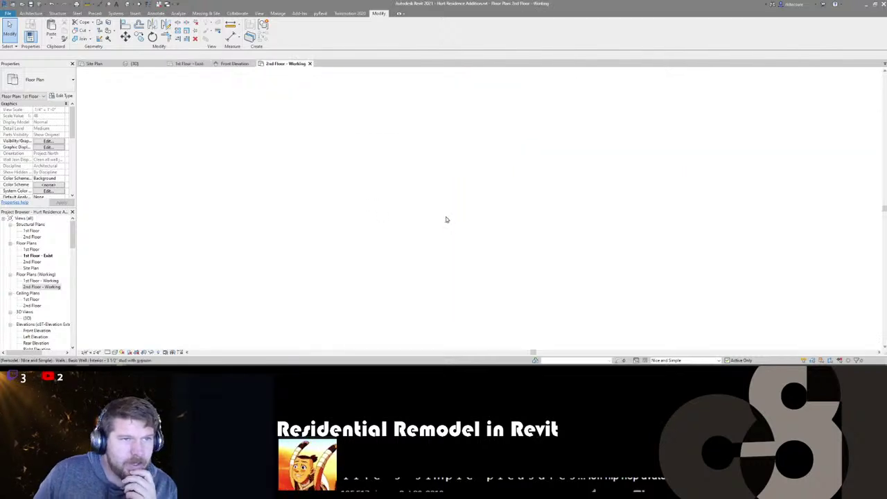
pyautogui.click(134, 63)
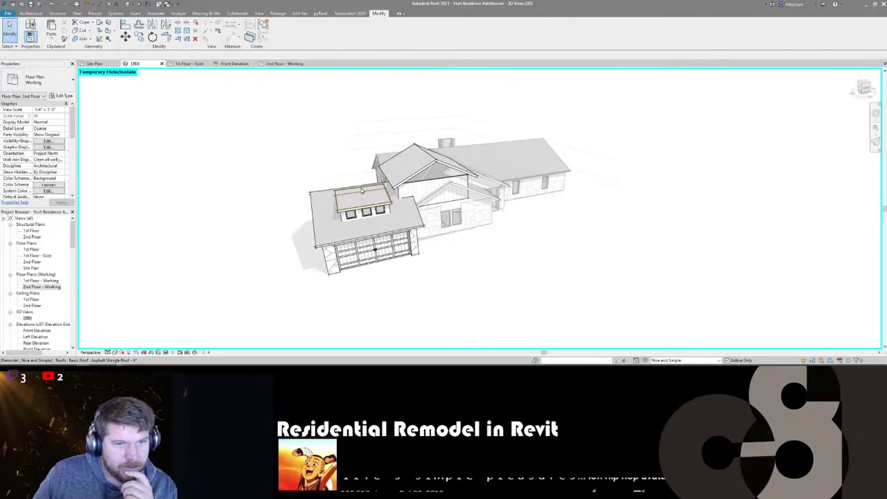
pyautogui.scroll(3, 446, 199)
pyautogui.scroll(-3, 464, 211)
pyautogui.keyDown('shift'); pyautogui.moveTo(485, 223); pyautogui.dragTo(437, 224, button='middle'); pyautogui.keyUp('shift')
pyautogui.scroll(2, 465, 244)
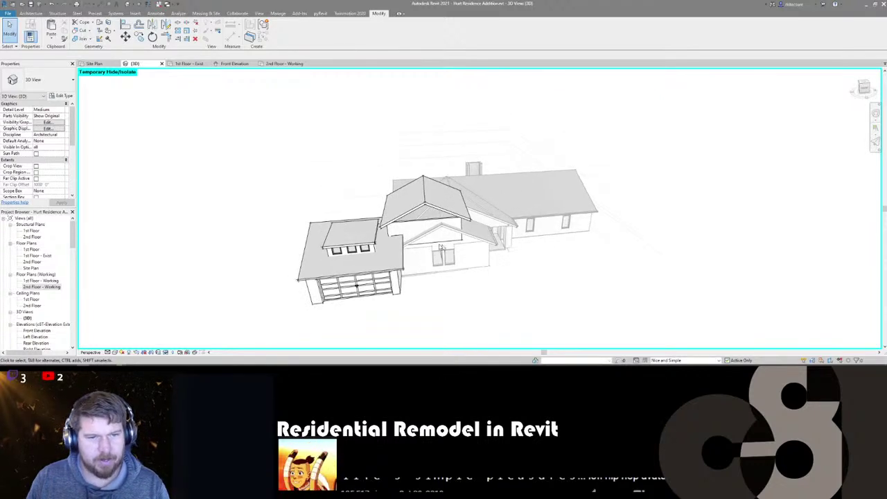
pyautogui.scroll(2, 438, 253)
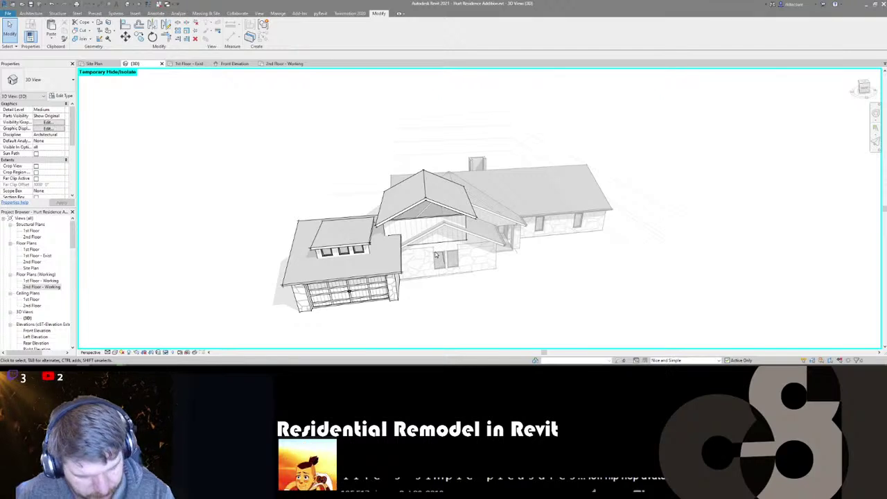
pyautogui.scroll(-2, 475, 262)
pyautogui.keyDown('shift'); pyautogui.moveTo(475, 261); pyautogui.dragTo(347, 263, button='middle'); pyautogui.keyUp('shift')
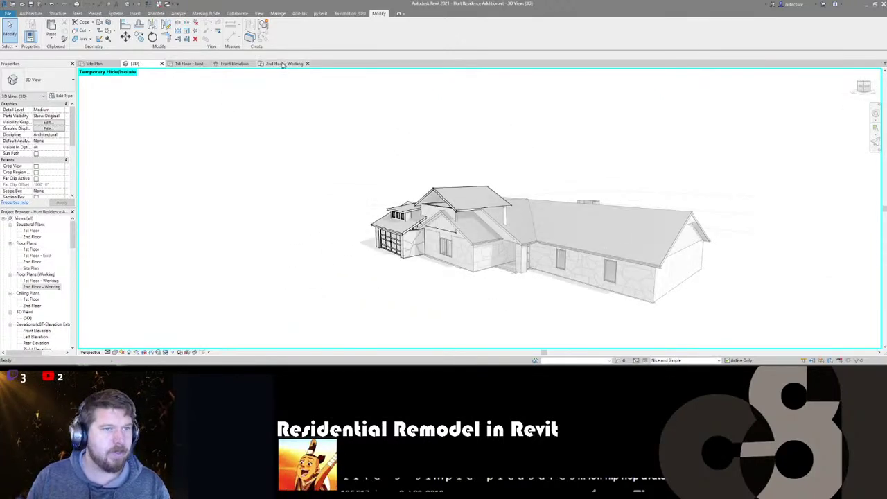
# - Go through the 2nd Floor - Working plan to the 1st Floor - Exist plan
pyautogui.click(284, 63)
pyautogui.scroll(3, 468, 239)
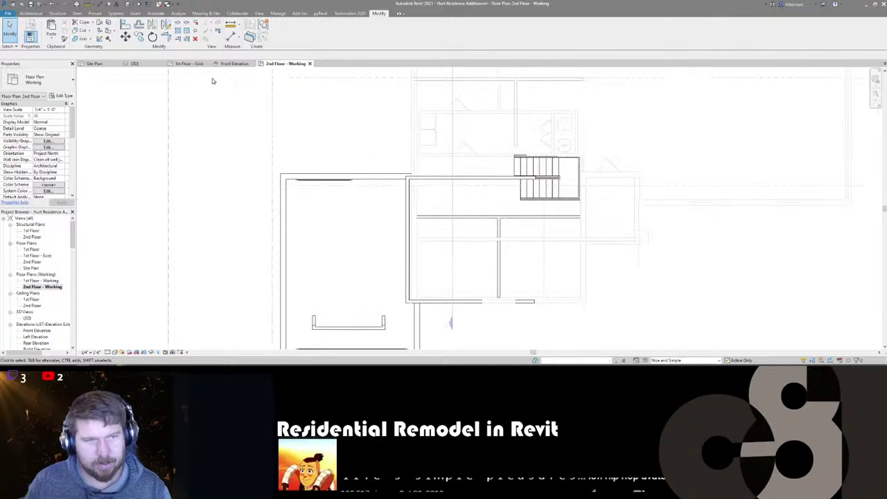
pyautogui.click(179, 63)
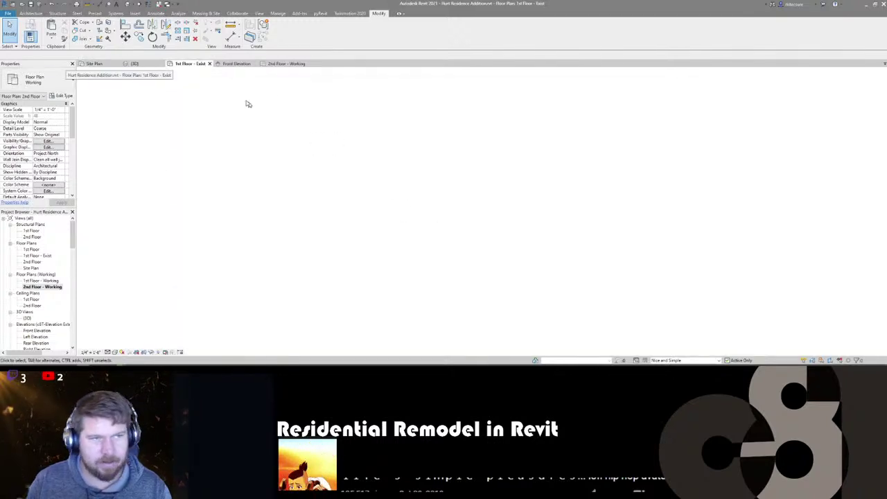
pyautogui.scroll(-2, 502, 201)
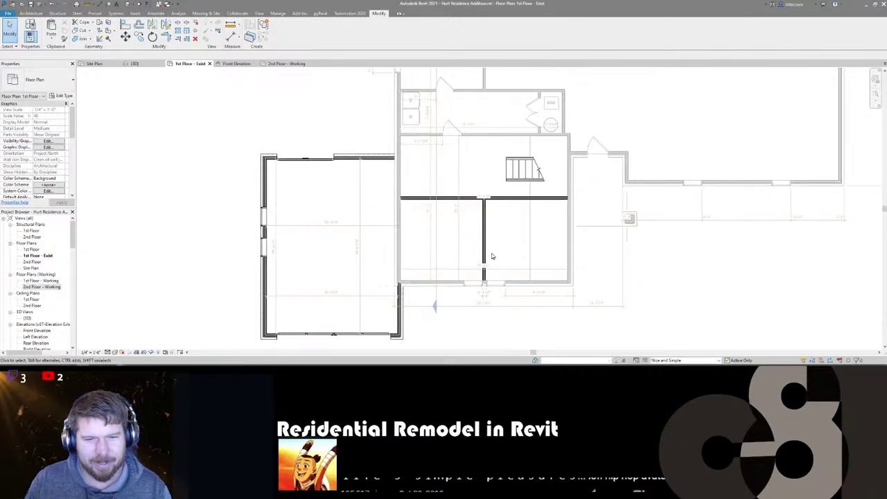
pyautogui.scroll(-1, 491, 253)
pyautogui.click(477, 208)
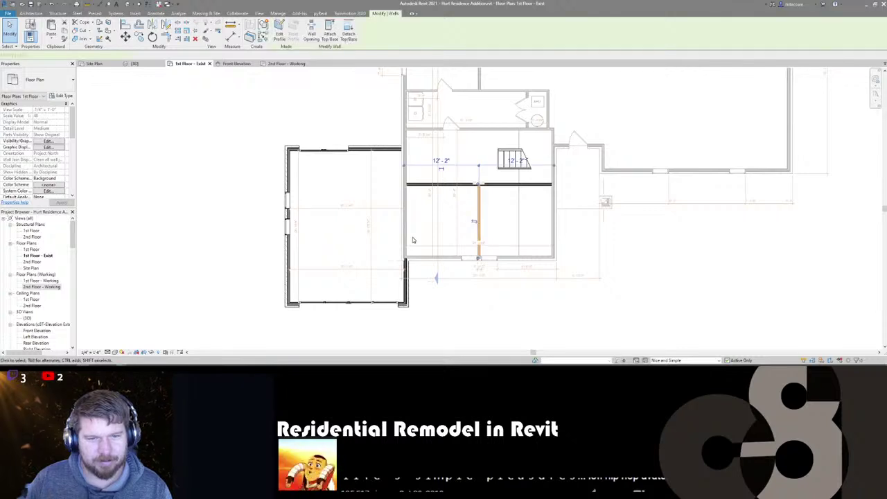
pyautogui.scroll(3, 498, 187)
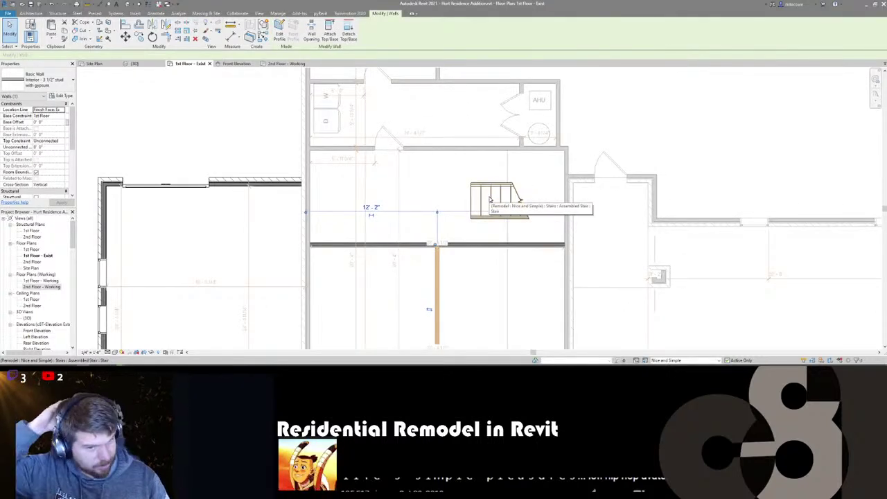
pyautogui.click(490, 199)
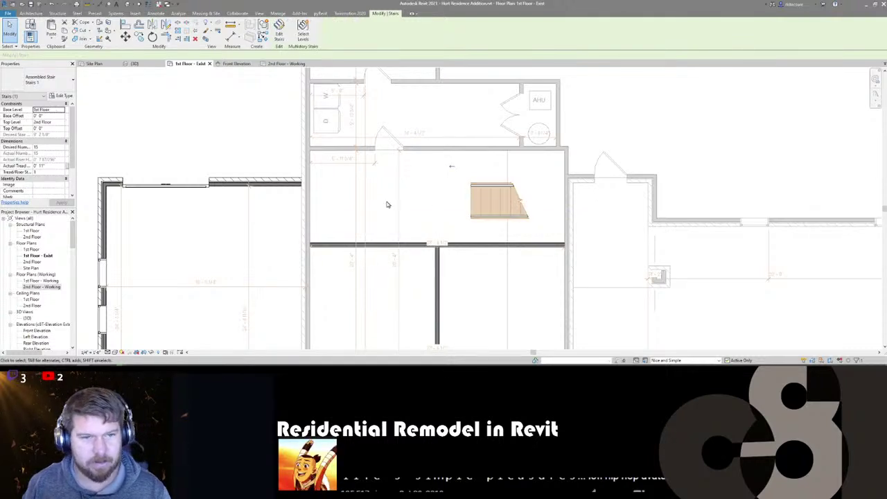
pyautogui.scroll(-3, 420, 196)
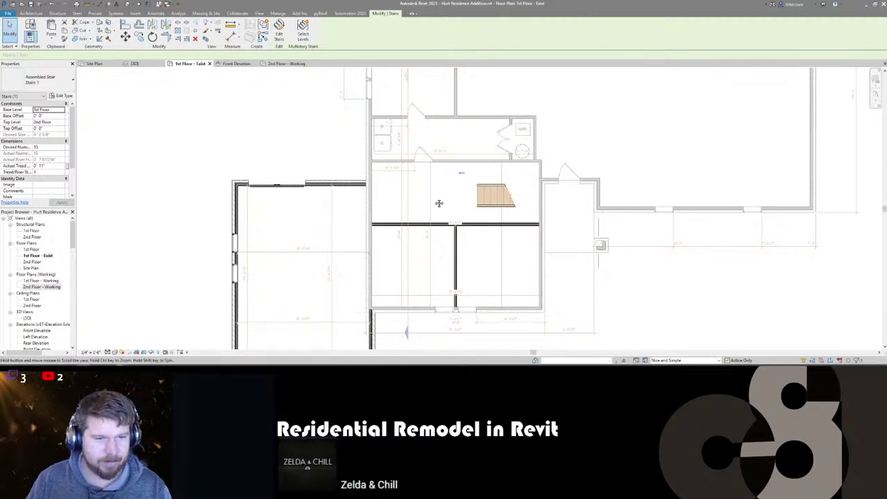
pyautogui.moveTo(439, 203); pyautogui.dragTo(513, 185, button='middle')
pyautogui.scroll(1, 513, 185)
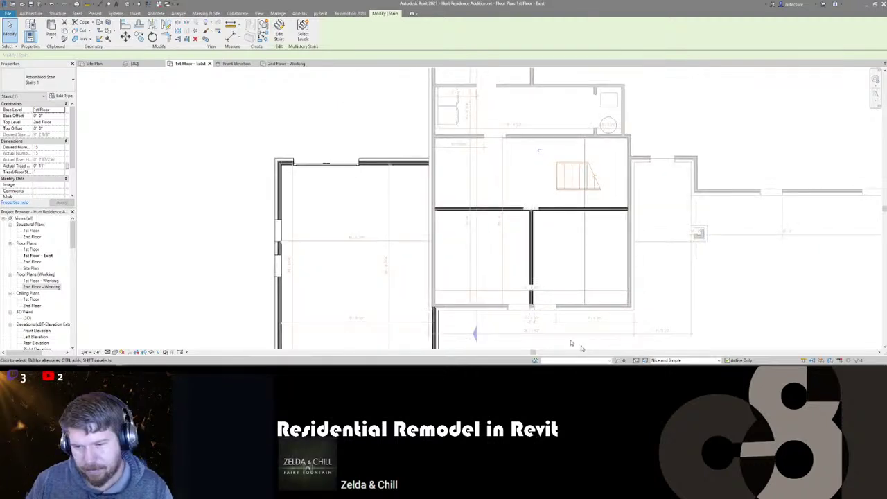
pyautogui.scroll(-2, 386, 171)
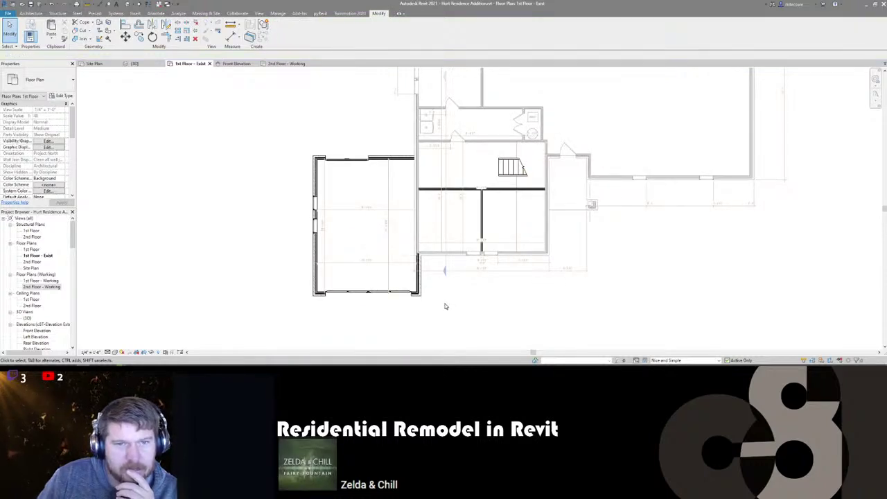
# - Make Main Model the active design option from the status-bar list
pyautogui.click(660, 361)
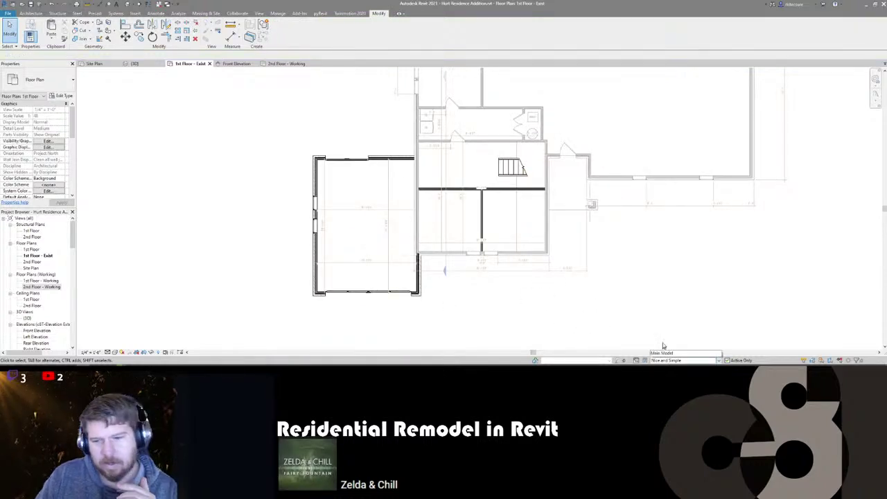
pyautogui.click(665, 336)
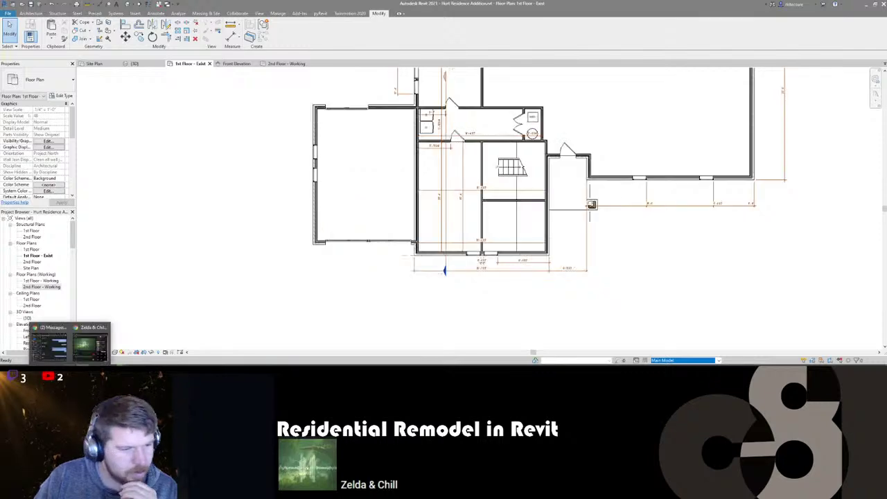
pyautogui.moveTo(78, 353)
pyautogui.moveTo(49, 355)
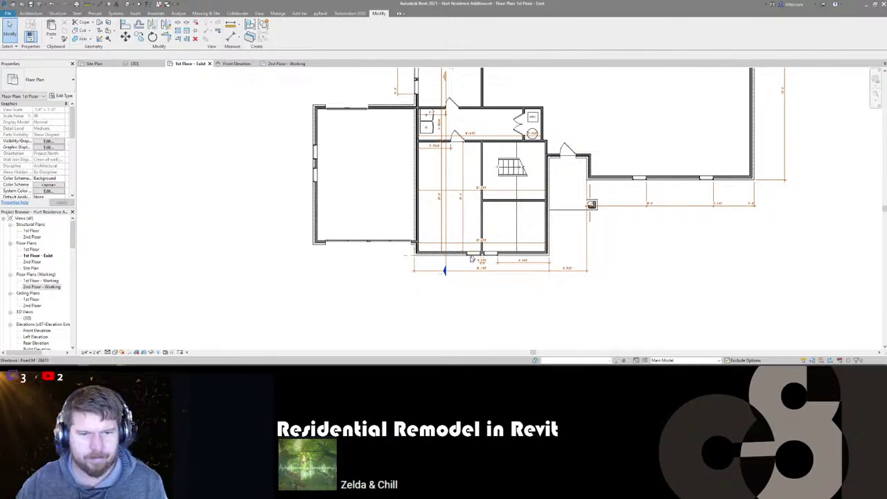
# - Select an existing door, start Create Similar (CS), then cancel the placement
pyautogui.scroll(1, 389, 166)
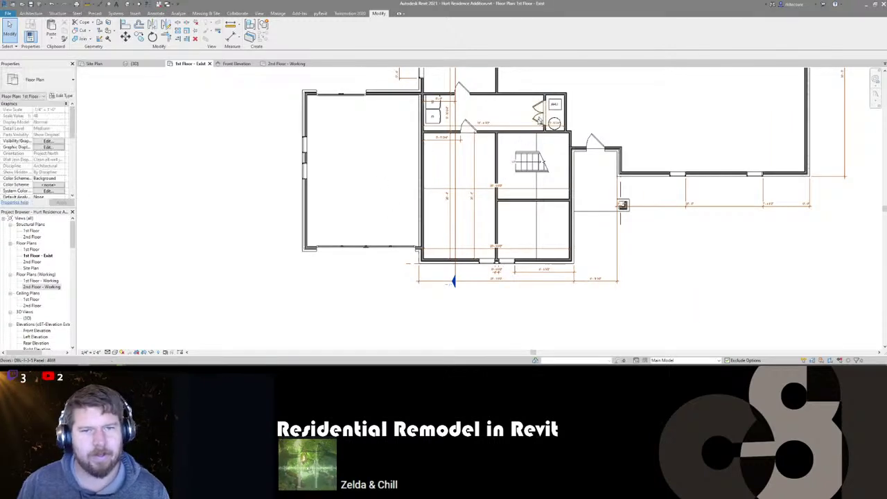
pyautogui.click(471, 126)
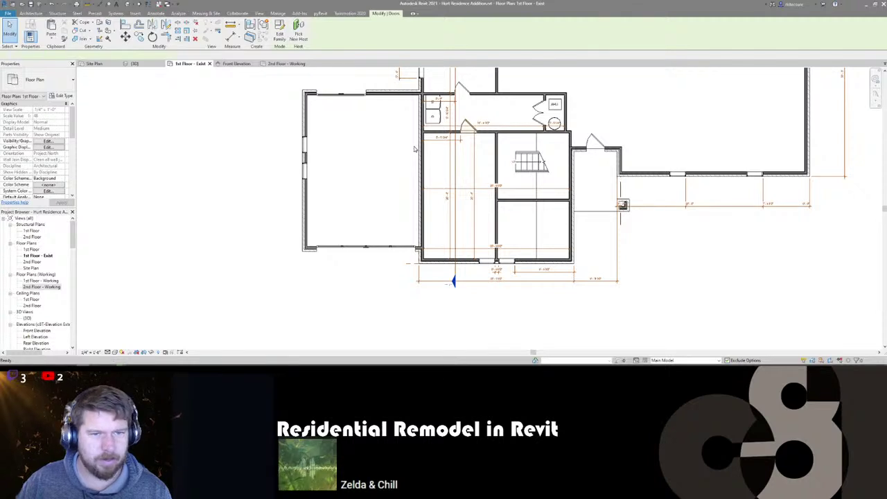
pyautogui.press('c')
pyautogui.press('s')
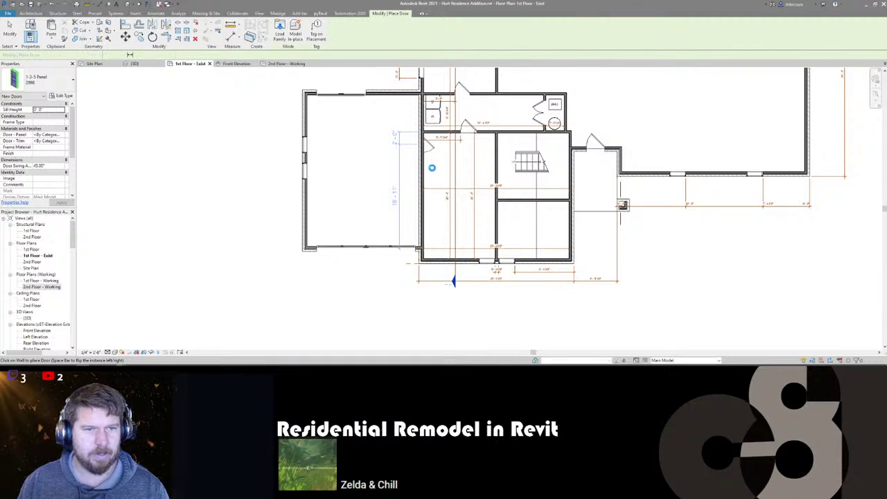
pyautogui.press('Escape')
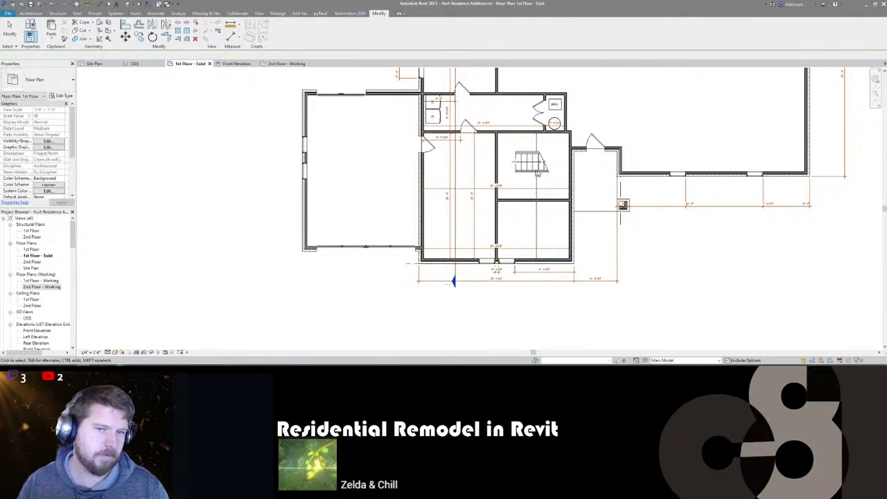
pyautogui.click(682, 360)
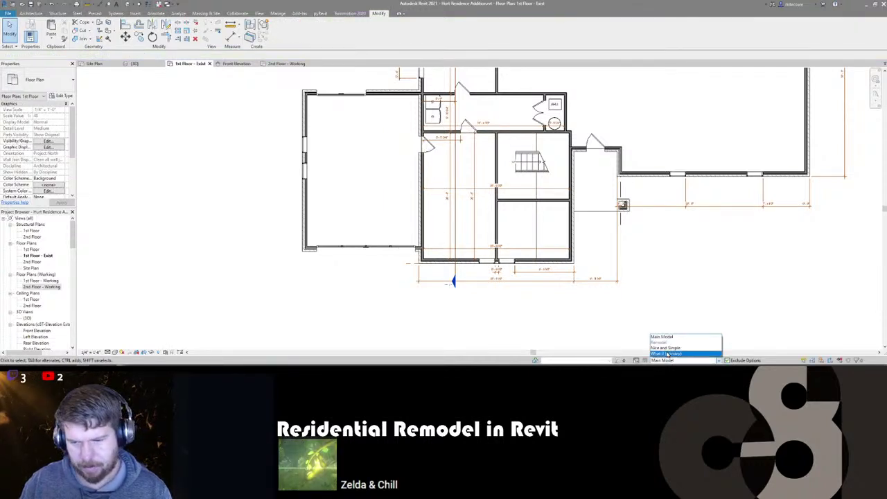
# - Activate the Nice and Simple design option and bring the garage addition into view
pyautogui.click(683, 350)
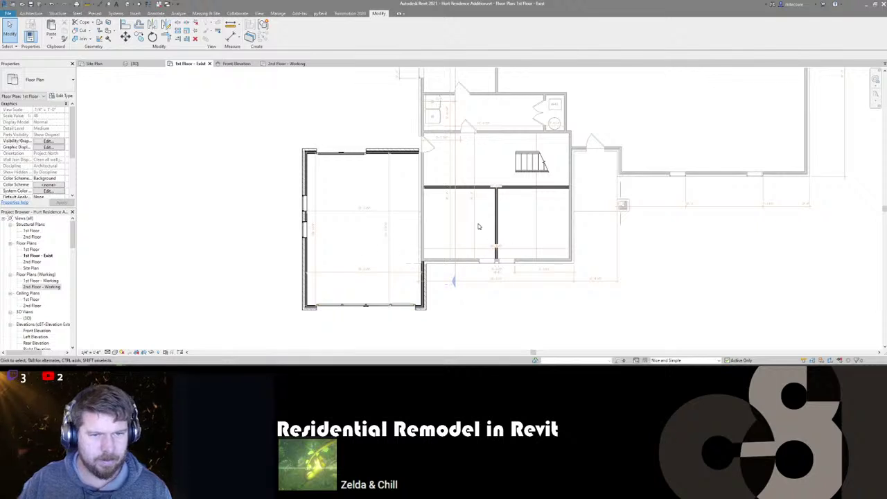
pyautogui.moveTo(477, 226); pyautogui.dragTo(422, 210, button='middle')
pyautogui.scroll(-2, 424, 204)
pyautogui.scroll(3, 423, 205)
pyautogui.scroll(-3, 423, 208)
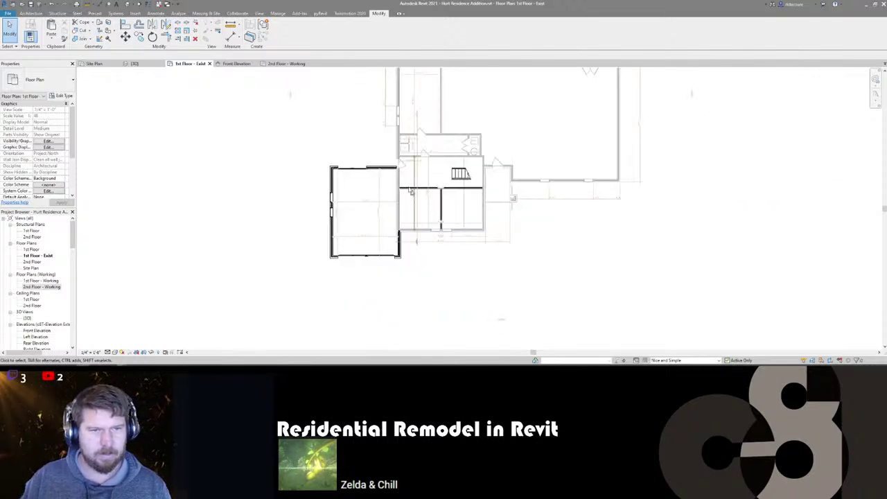
pyautogui.scroll(4, 522, 268)
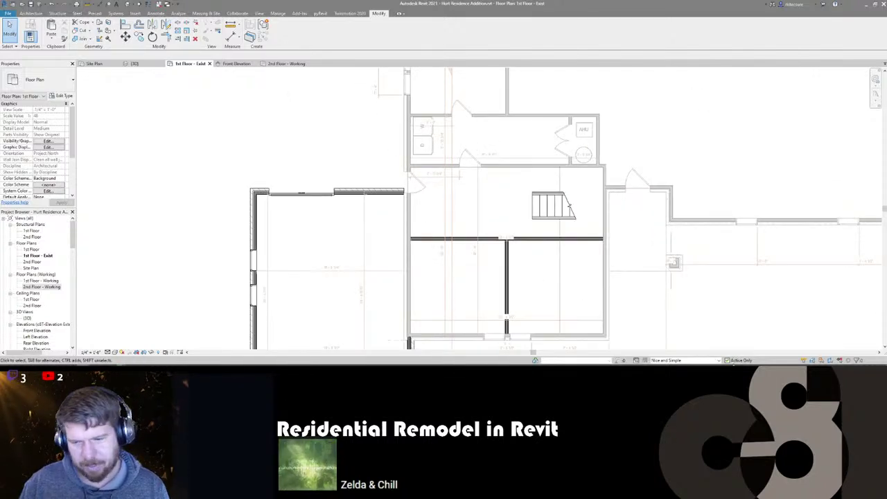
# - Select the garage door in the top wall and start placing a similar 1-3-5 Panel door (CS)
pyautogui.click(420, 186)
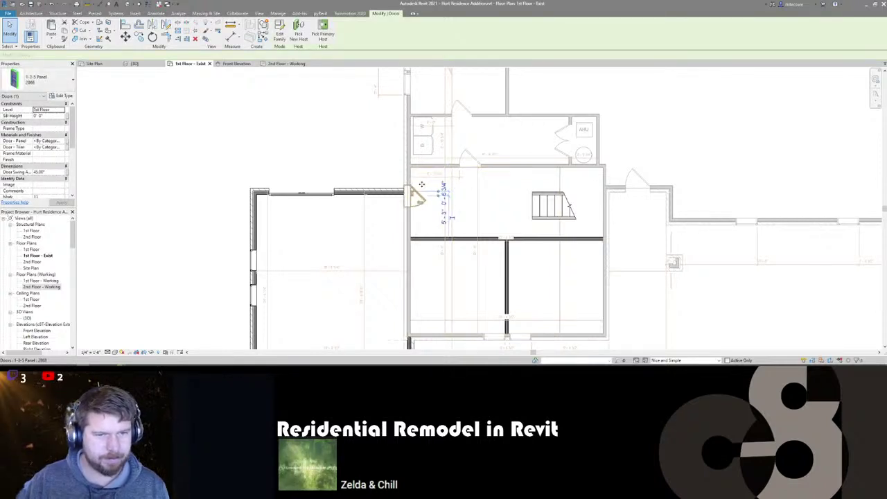
pyautogui.press('Escape')
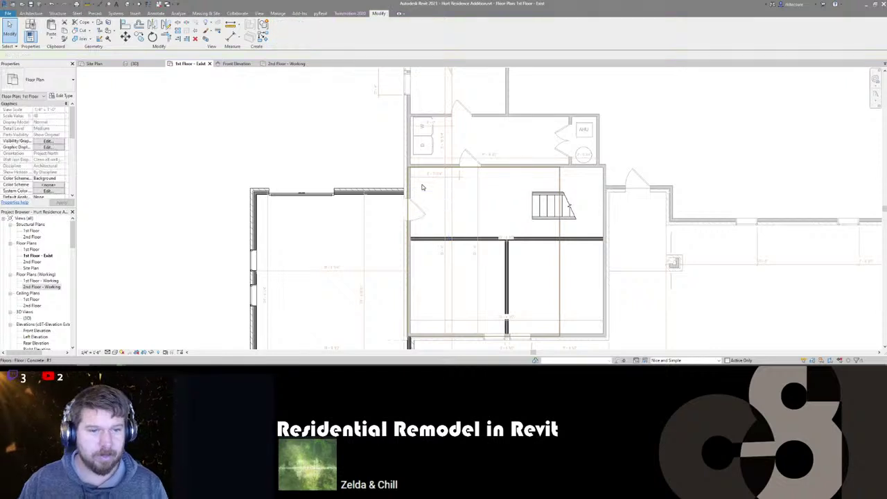
pyautogui.click(420, 205)
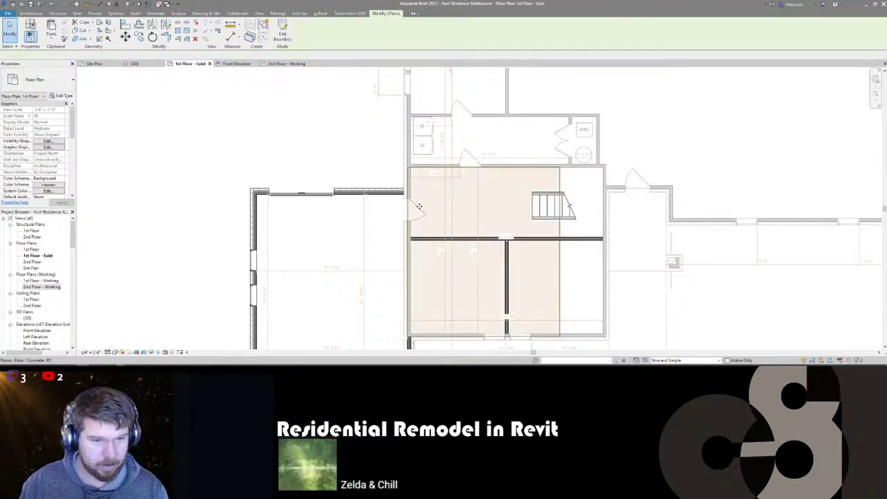
pyautogui.press('Escape')
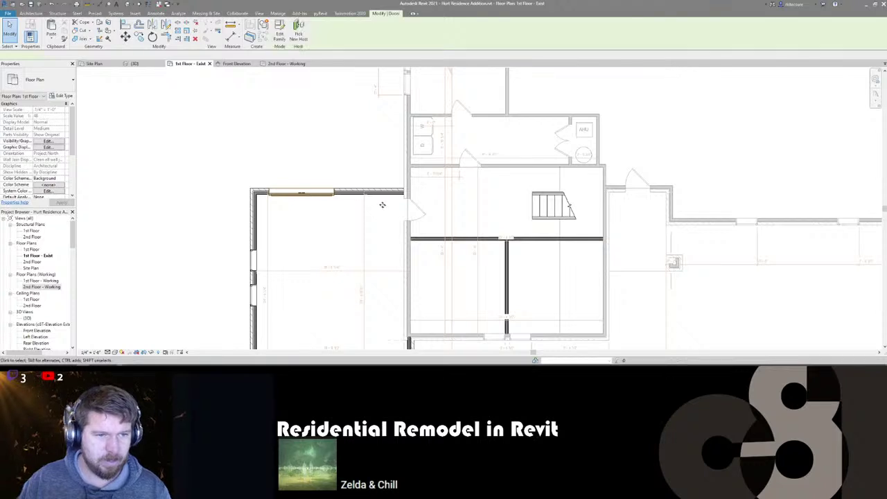
pyautogui.click(304, 194)
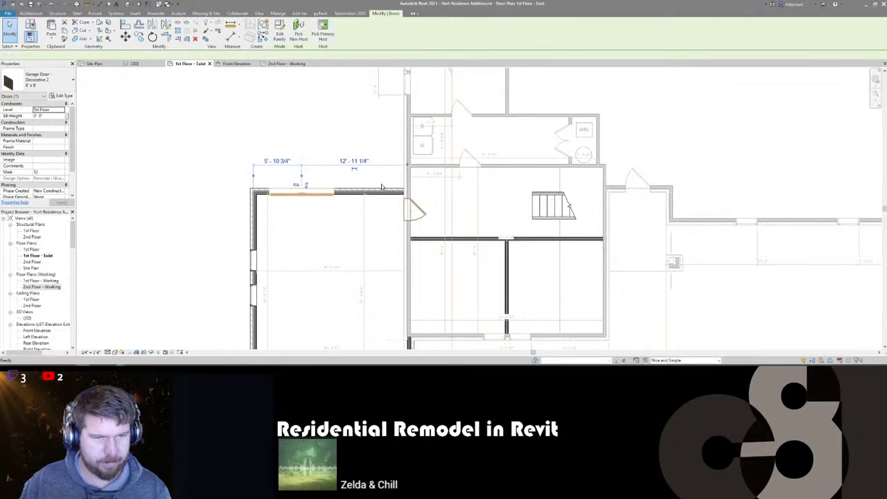
pyautogui.press('c')
pyautogui.press('s')
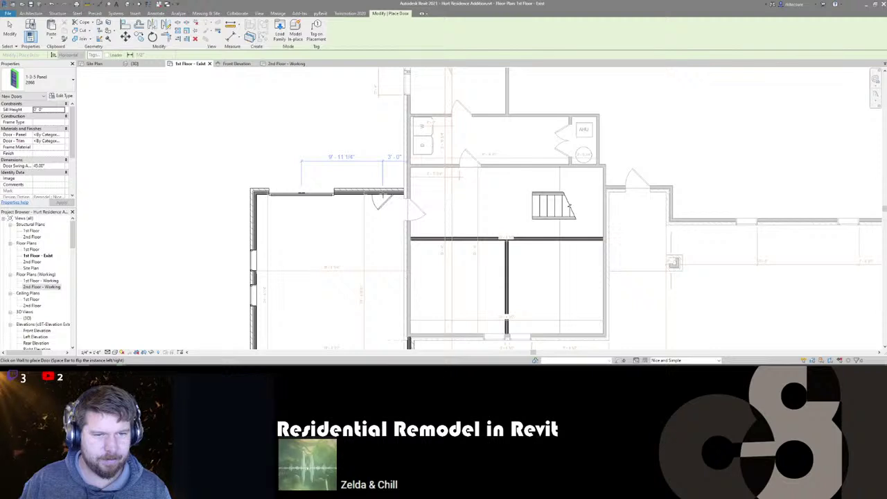
pyautogui.click(386, 196)
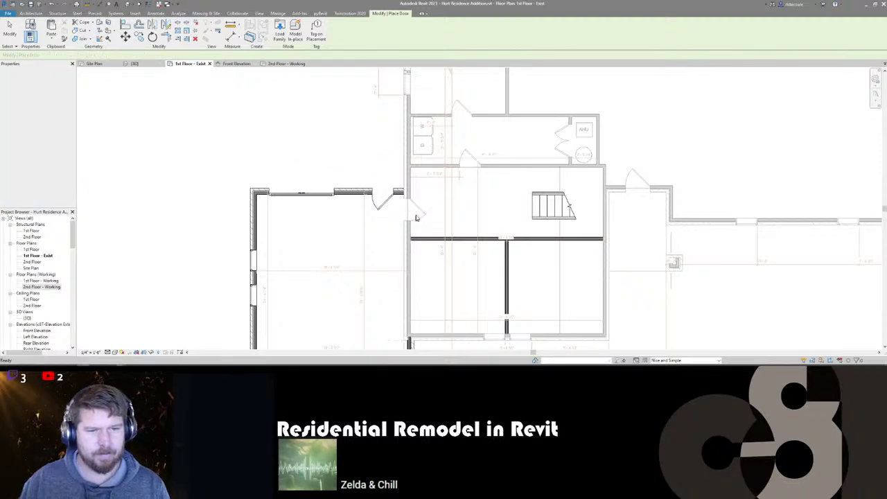
pyautogui.press('Escape')
pyautogui.press('Escape')
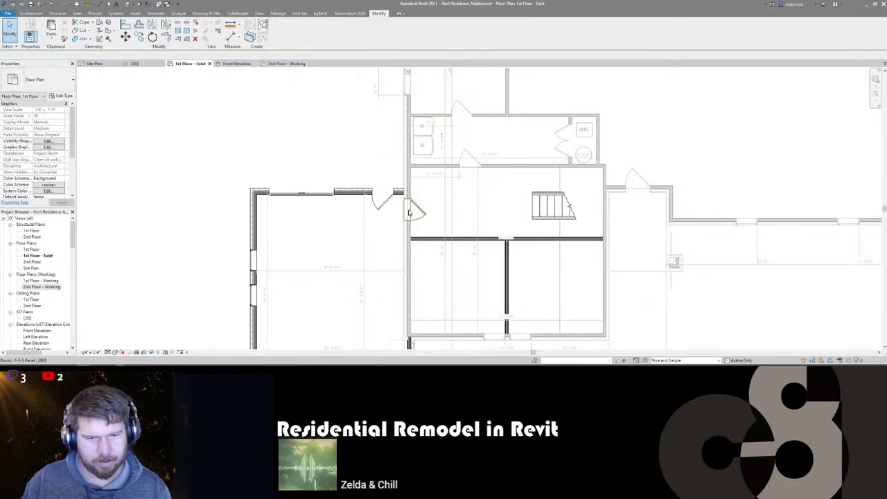
pyautogui.click(418, 211)
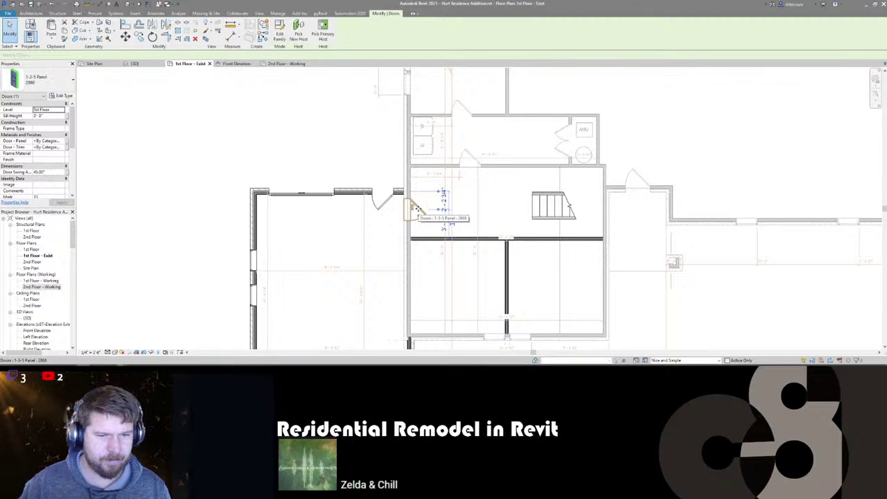
pyautogui.click(435, 222)
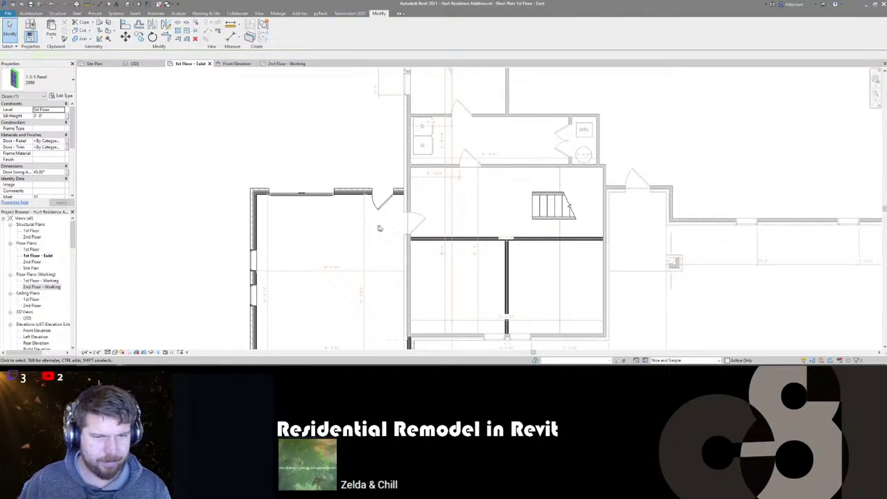
pyautogui.moveTo(376, 226); pyautogui.dragTo(402, 224, button='middle')
pyautogui.press('Escape')
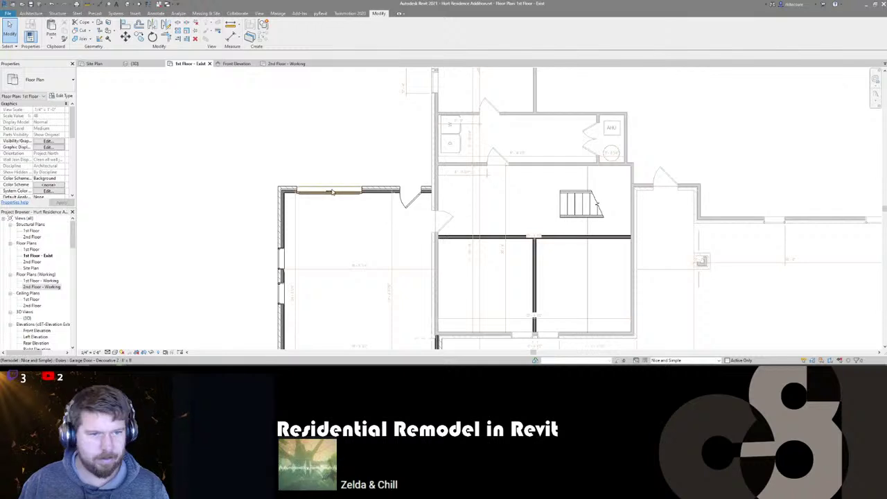
pyautogui.click(411, 207)
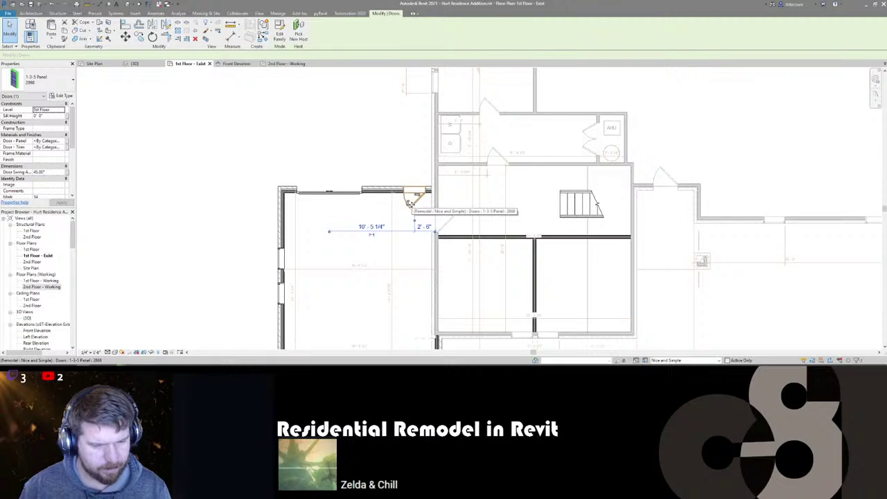
pyautogui.press('Escape')
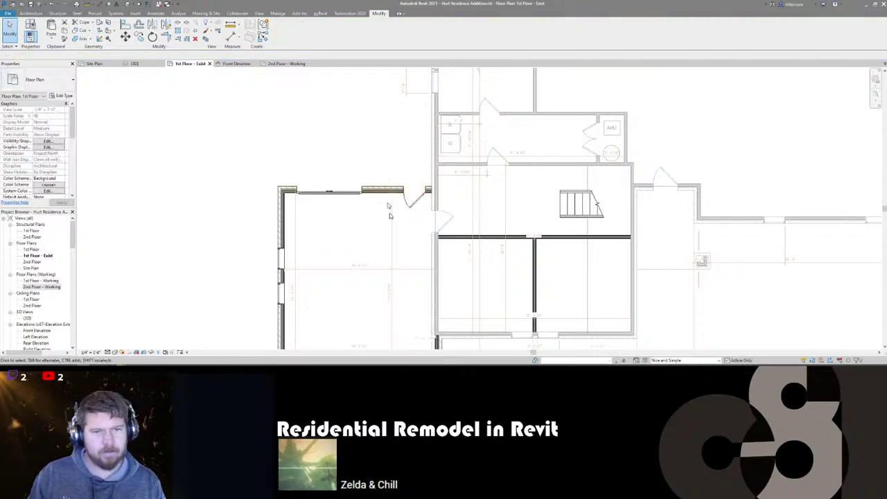
pyautogui.scroll(-3, 362, 168)
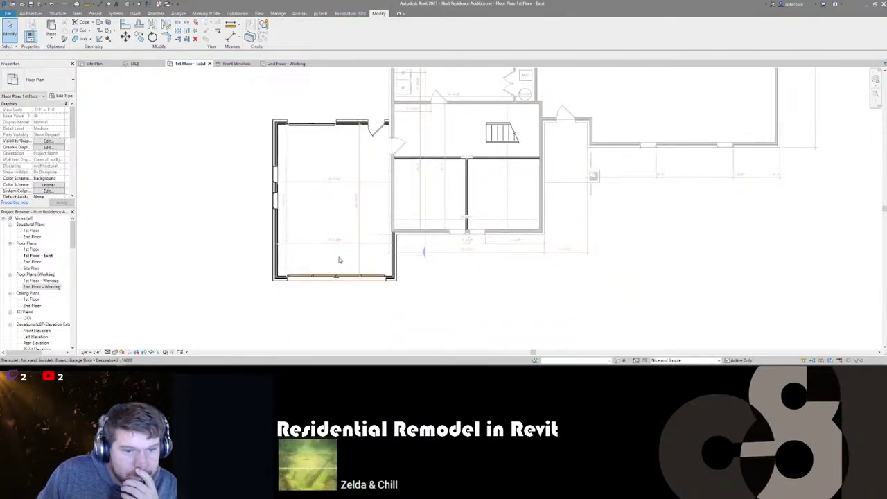
# - Delete the horizontal and vertical leftover dimensions inside the garage, then reframe the plan
pyautogui.scroll(1, 339, 260)
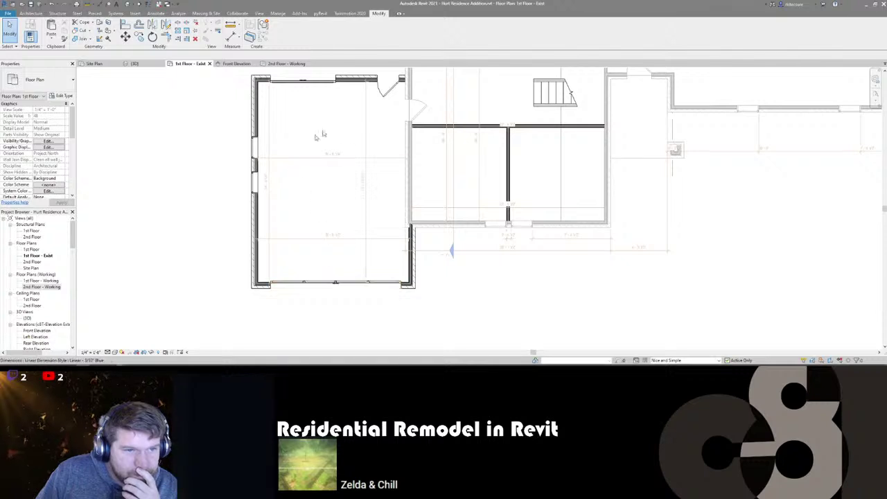
pyautogui.moveTo(352, 118); pyautogui.dragTo(356, 146, button='middle')
pyautogui.scroll(1, 322, 196)
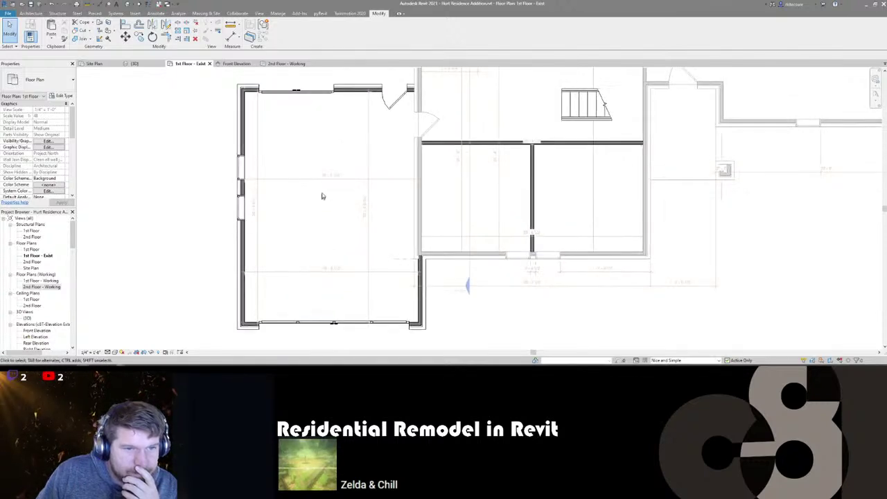
pyautogui.click(325, 179)
pyautogui.press('Delete')
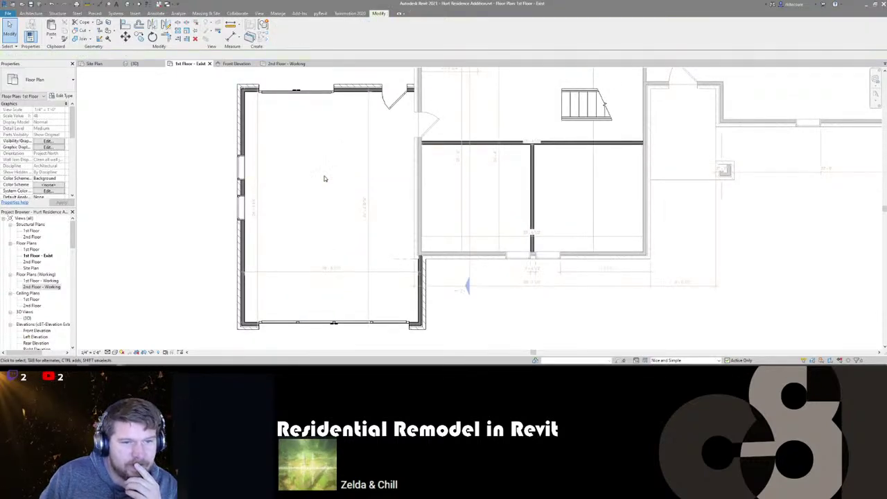
pyautogui.click(368, 198)
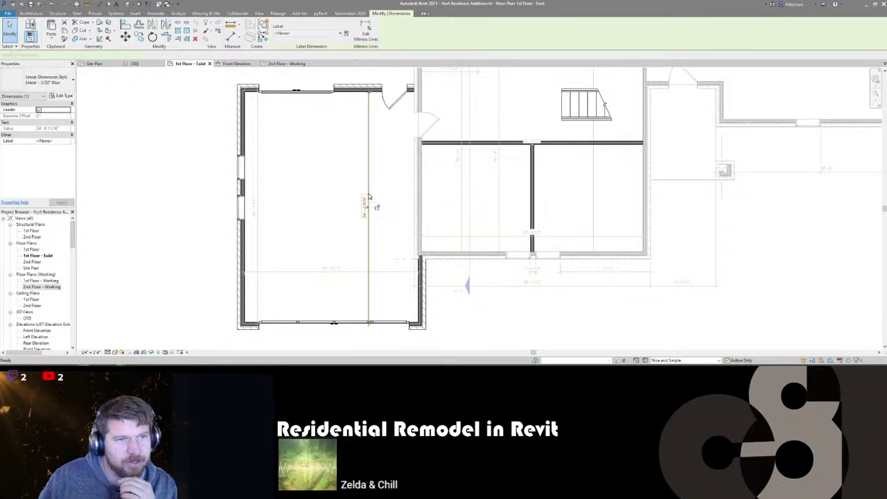
pyautogui.press('Delete')
pyautogui.moveTo(303, 244); pyautogui.dragTo(261, 267, button='middle')
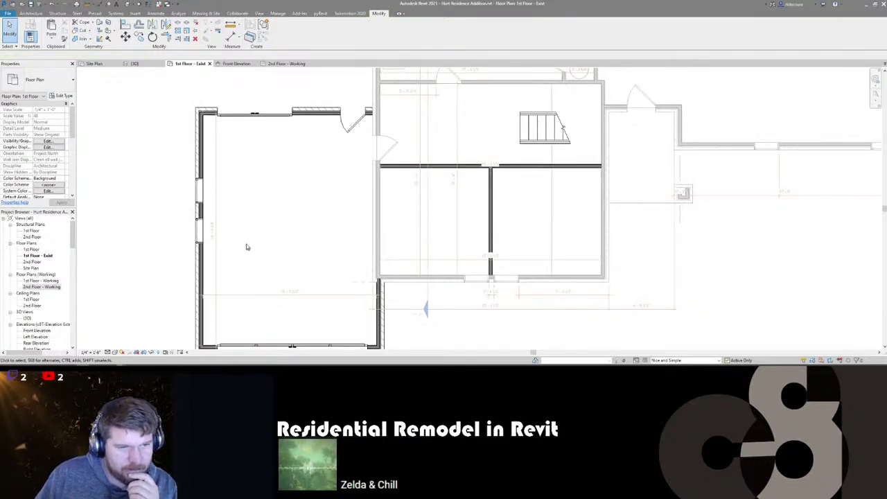
pyautogui.scroll(-1, 295, 206)
pyautogui.scroll(-1, 305, 198)
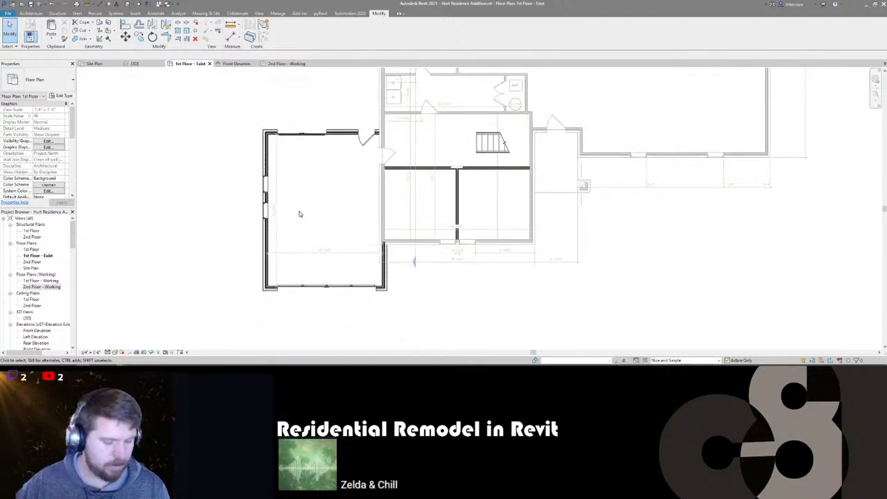
# - Place a room inside the garage with RM and check its New Construction phasing in Properties
pyautogui.press('r')
pyautogui.press('m')
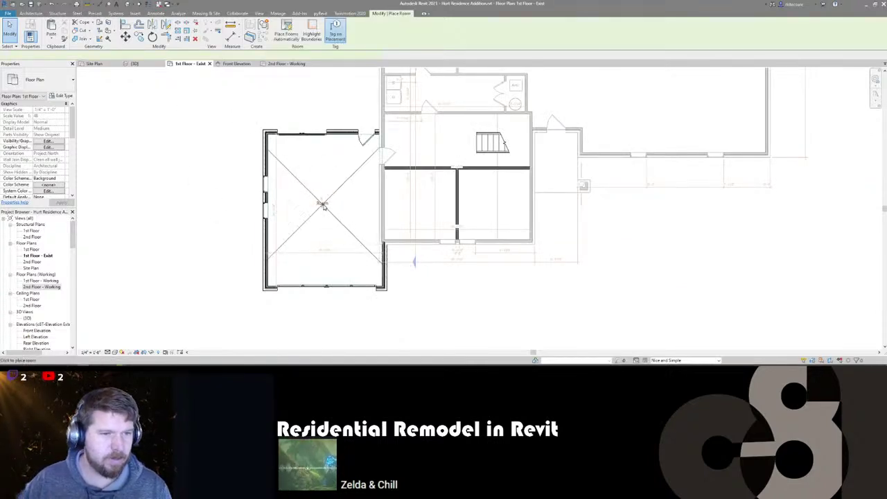
pyautogui.click(322, 207)
pyautogui.press('Escape')
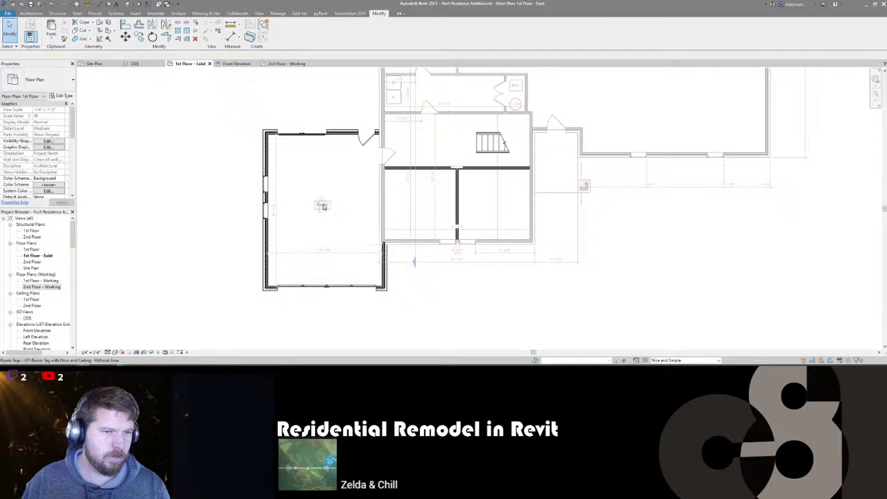
pyautogui.click(322, 207)
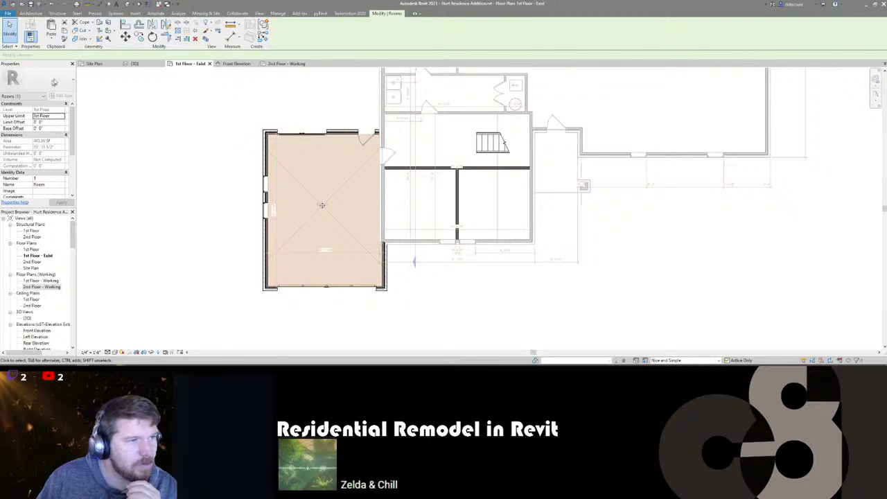
pyautogui.scroll(-3, 39, 179)
pyautogui.press('Escape')
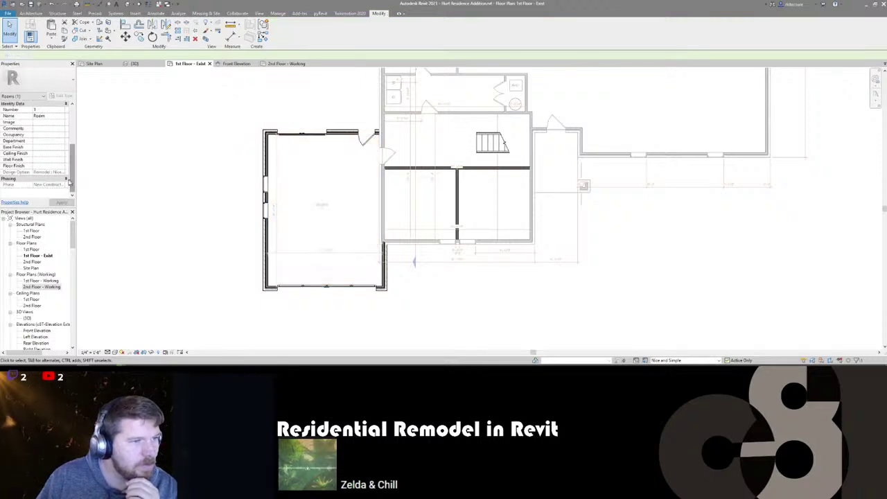
# - Set the view's phase to Existing, keeping the Show Complete phase filter
pyautogui.click(61, 179)
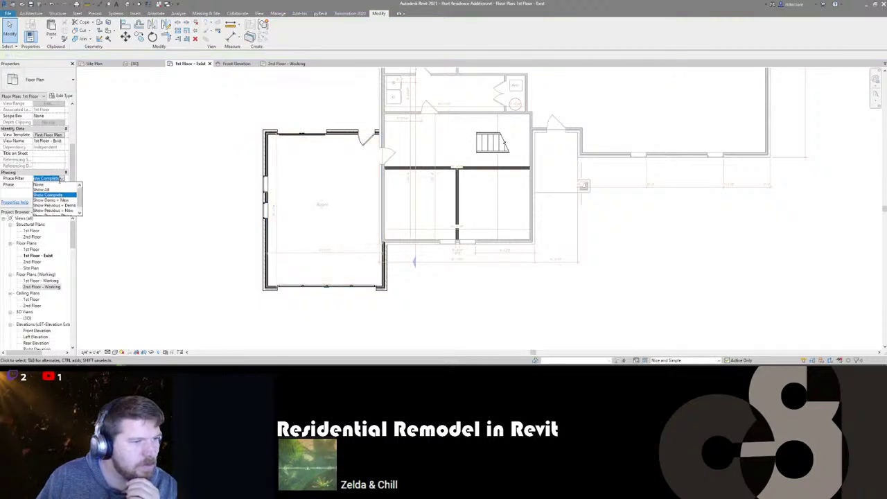
pyautogui.click(61, 179)
pyautogui.click(62, 185)
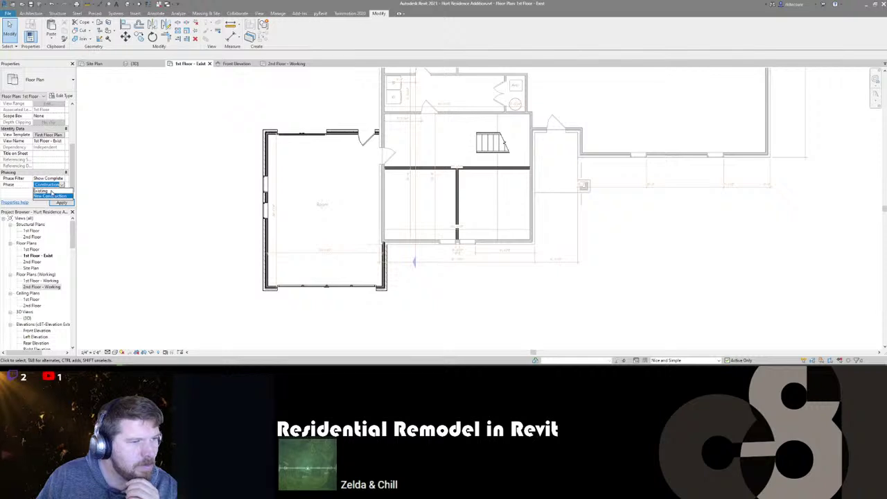
pyautogui.click(48, 190)
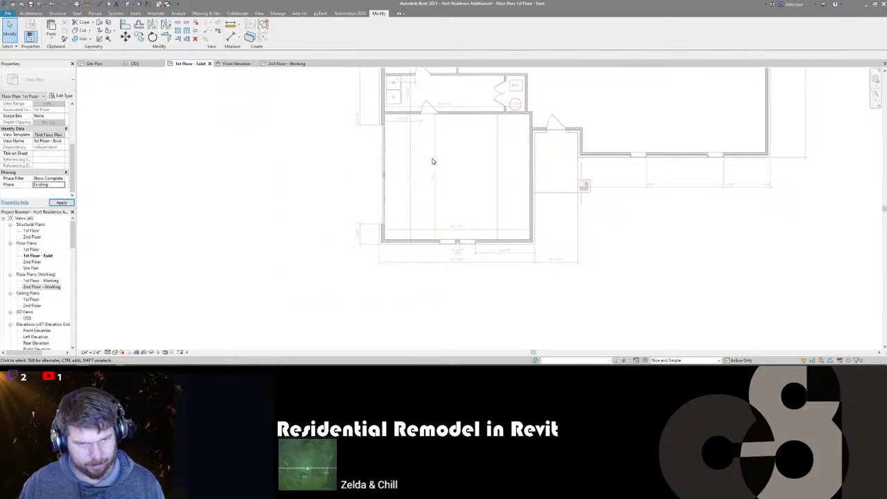
# - Place a room in the square existing space with RM and inspect it, then switch to the site photos
pyautogui.press('r')
pyautogui.press('m')
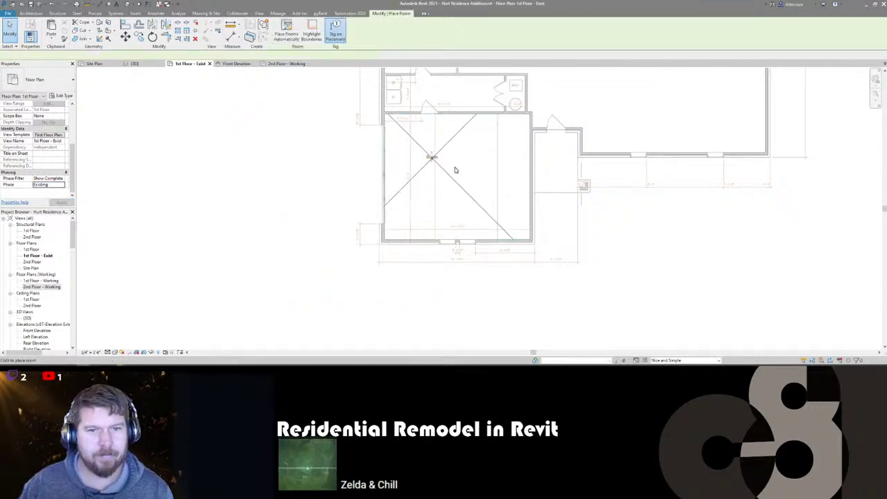
pyautogui.click(457, 170)
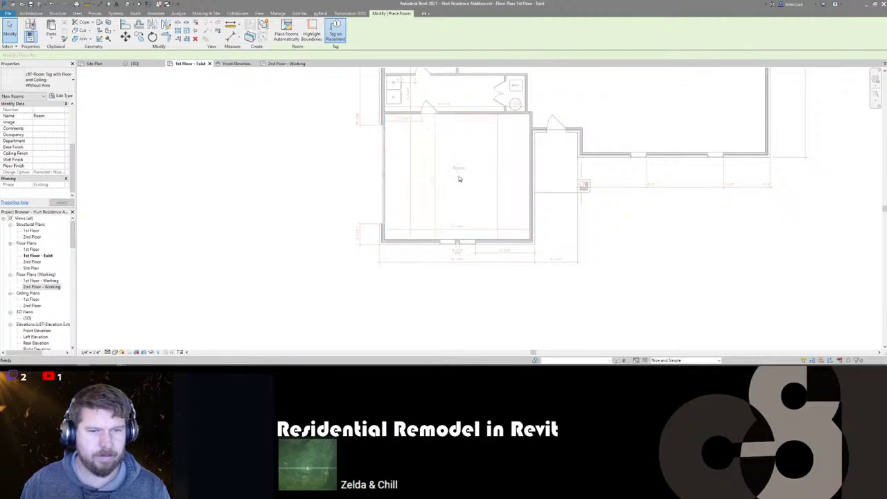
pyautogui.press('Escape')
pyautogui.press('Escape')
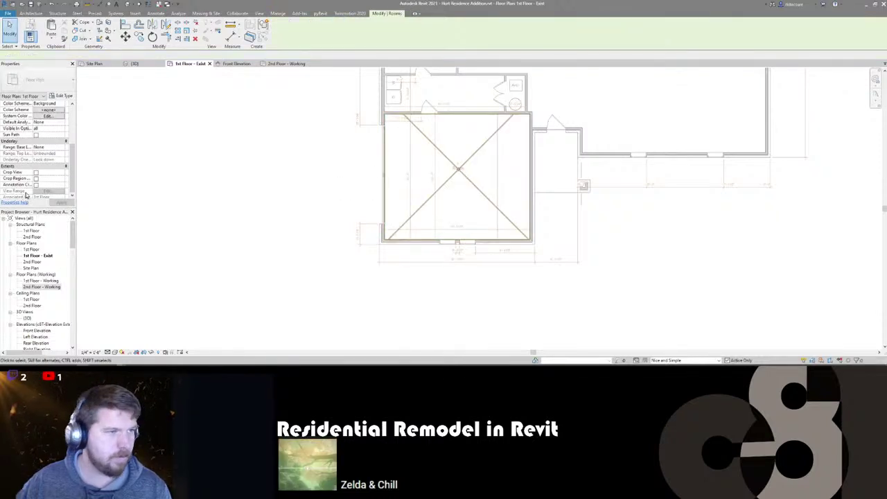
pyautogui.click(458, 170)
pyautogui.scroll(3, 18, 170)
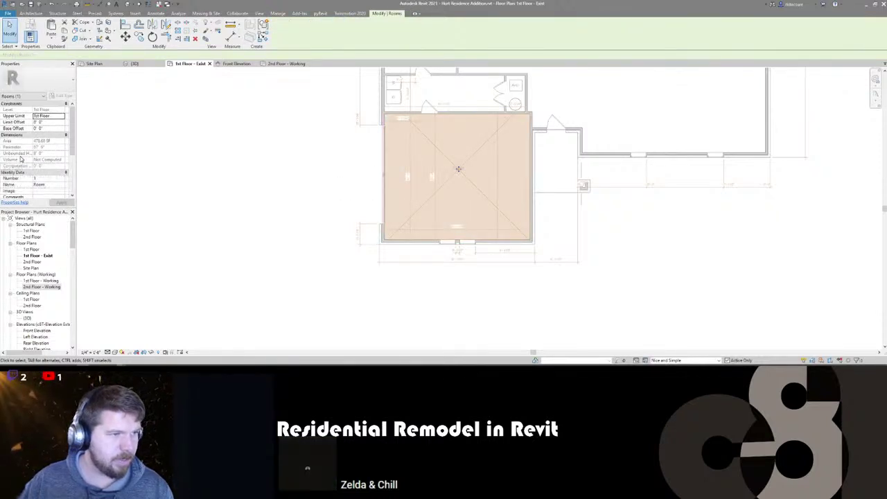
pyautogui.click(221, 180)
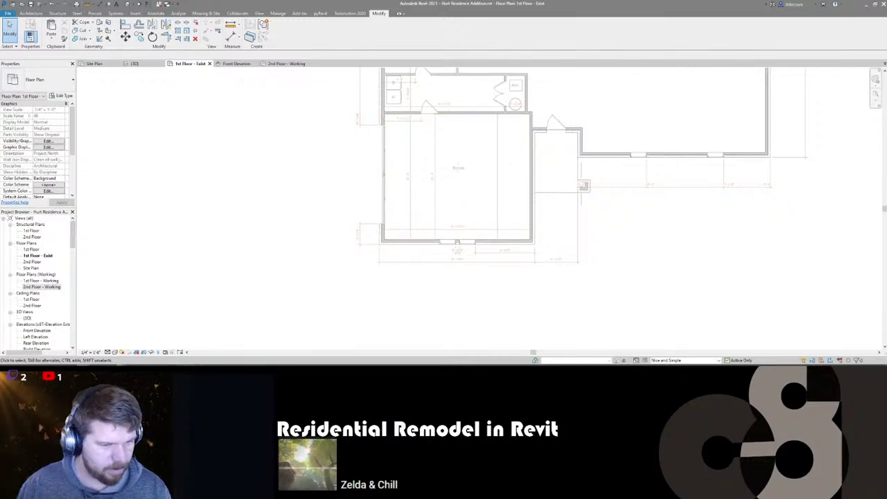
pyautogui.hotkey('alt', 'Tab')
# - Page through the attic, house exterior and garage interior photos, then resume the background video
pyautogui.press('Right')
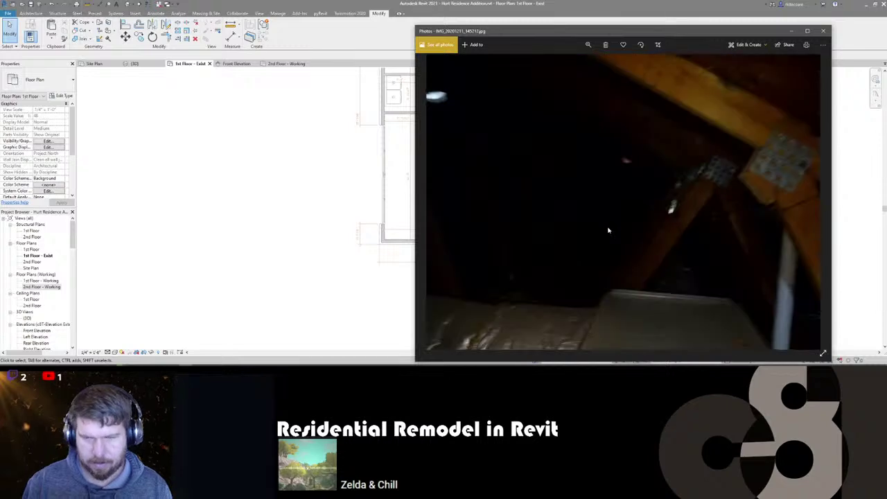
pyautogui.press('Right')
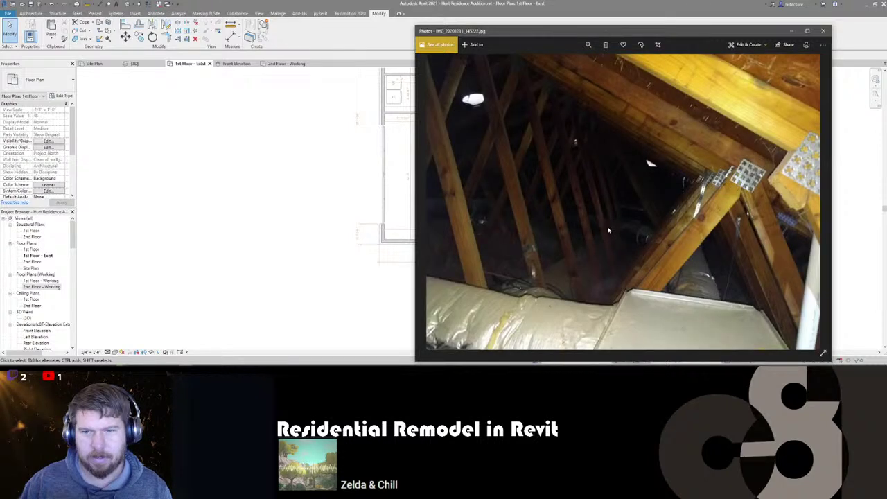
pyautogui.press('Right')
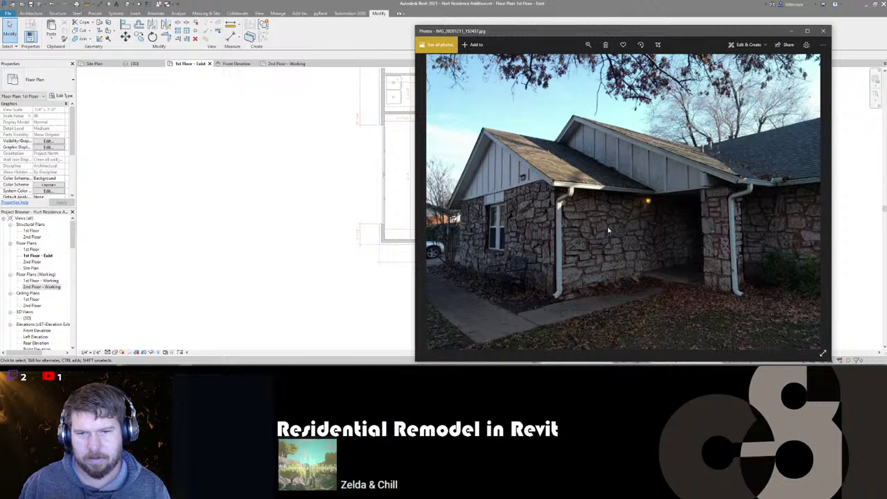
pyautogui.press('Right')
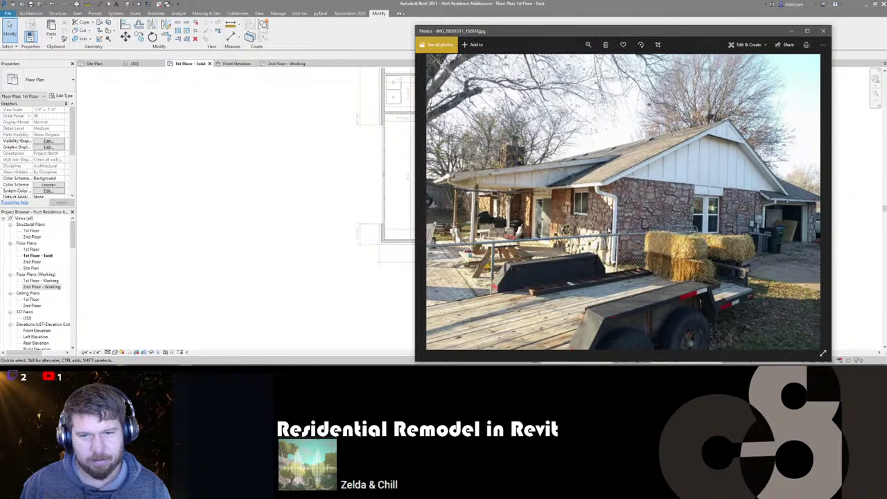
pyautogui.press('Right')
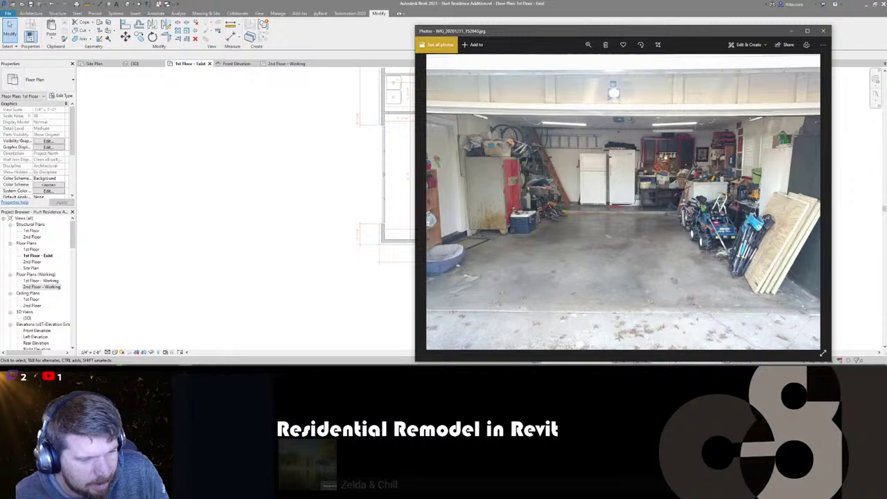
pyautogui.click(88, 337)
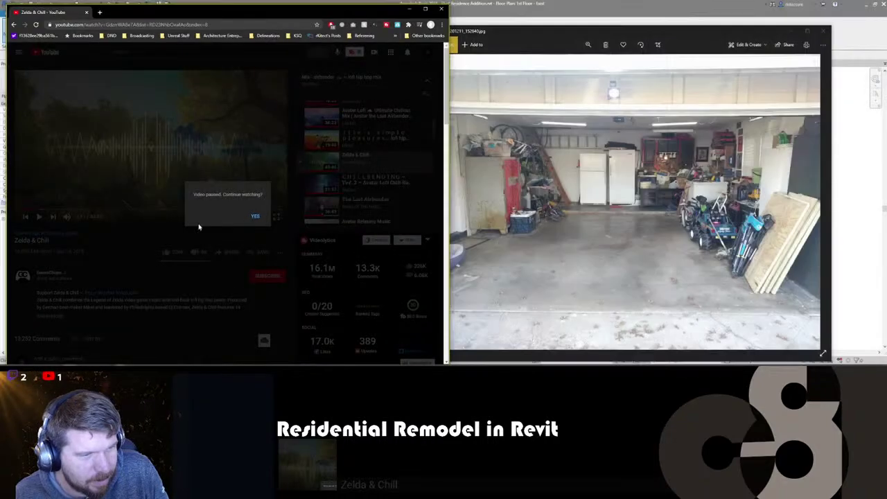
pyautogui.click(256, 216)
# - Return to Revit and bring up the 1st Floor - Exist plan
pyautogui.click(467, 19)
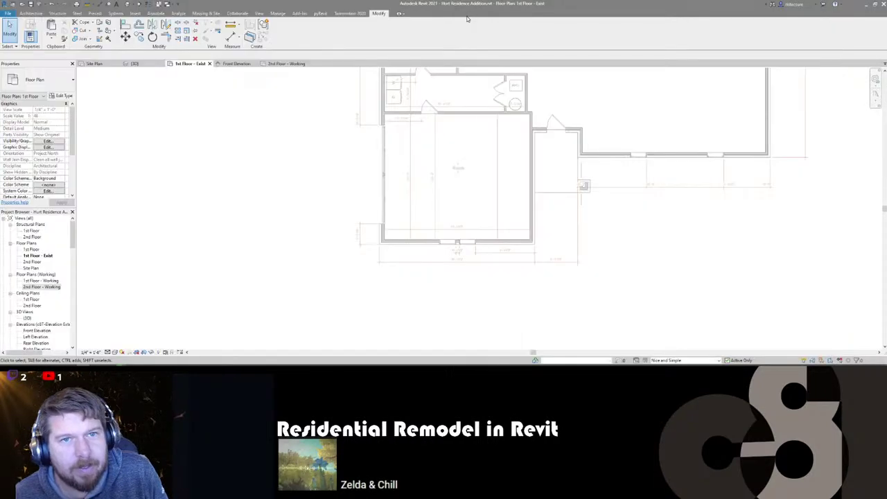
pyautogui.moveTo(333, 261); pyautogui.dragTo(394, 232, button='middle')
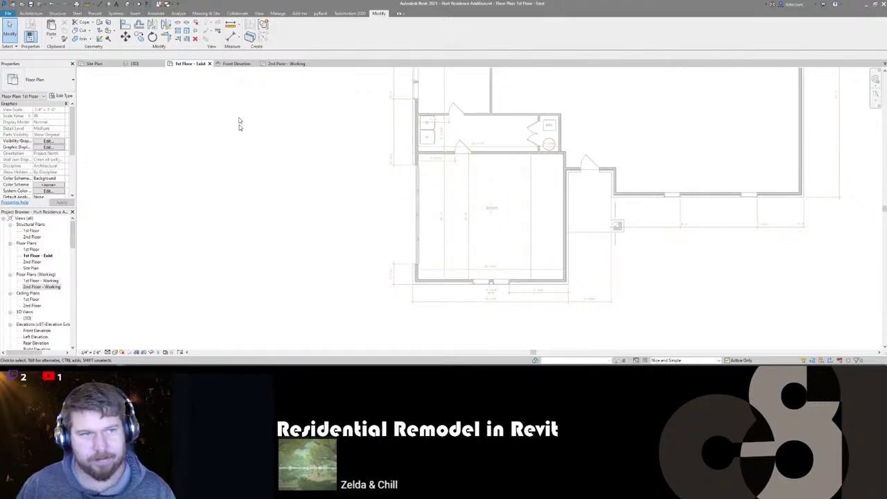
pyautogui.click(285, 64)
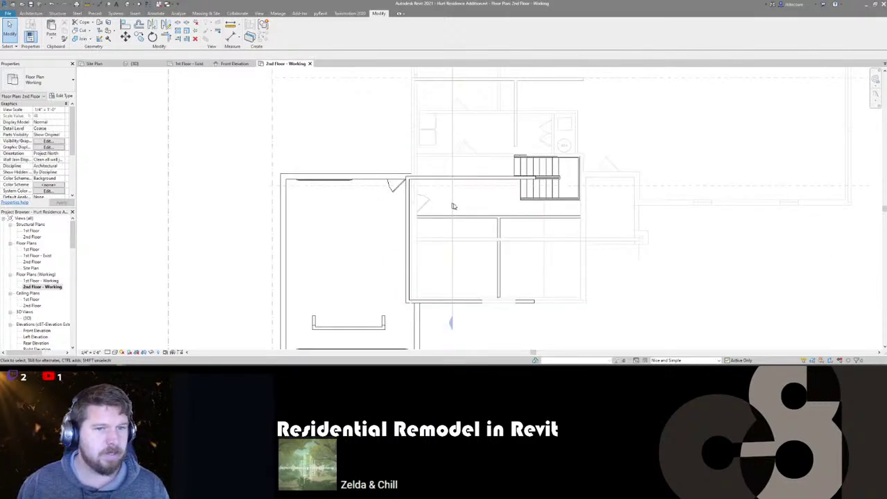
pyautogui.click(182, 63)
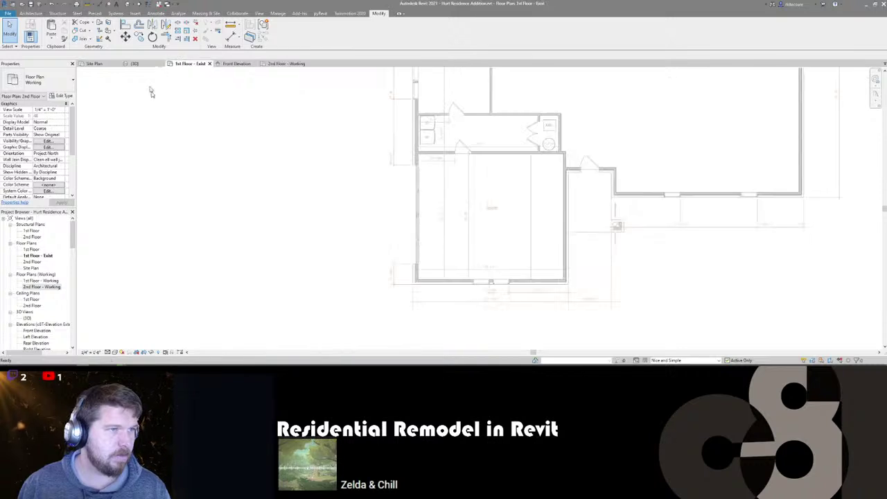
pyautogui.scroll(-10, 39, 169)
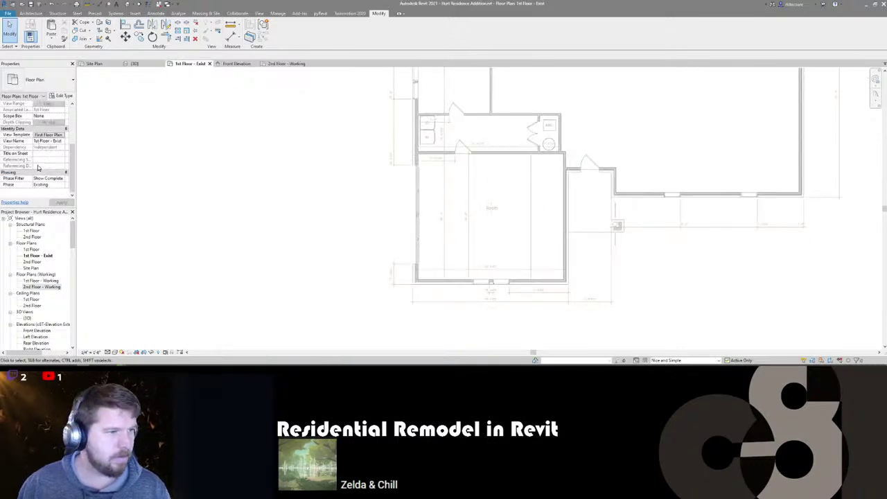
# - Change the view's phase from Existing to New Construction and apply it
pyautogui.click(56, 185)
pyautogui.click(69, 185)
pyautogui.click(56, 194)
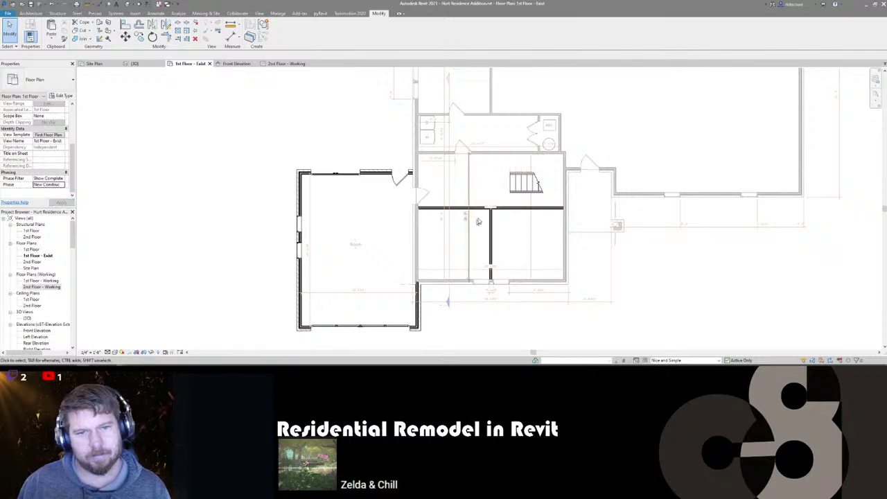
pyautogui.moveTo(462, 224); pyautogui.dragTo(455, 246, button='middle')
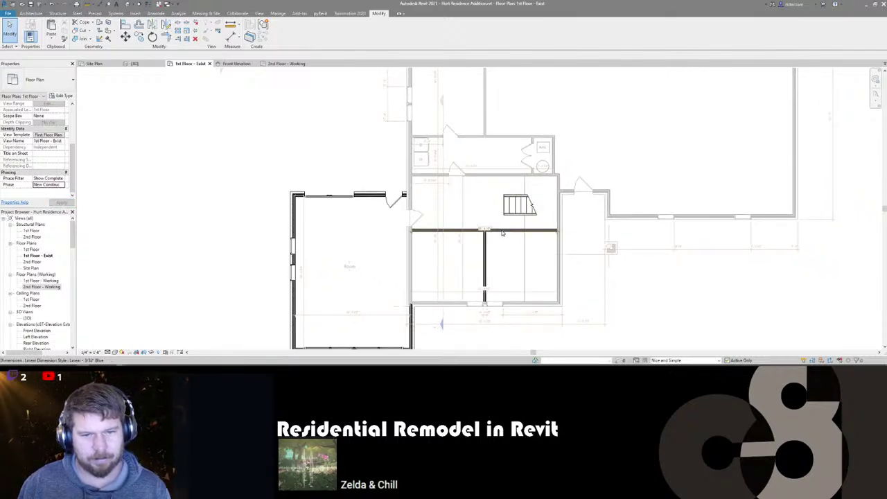
pyautogui.click(503, 234)
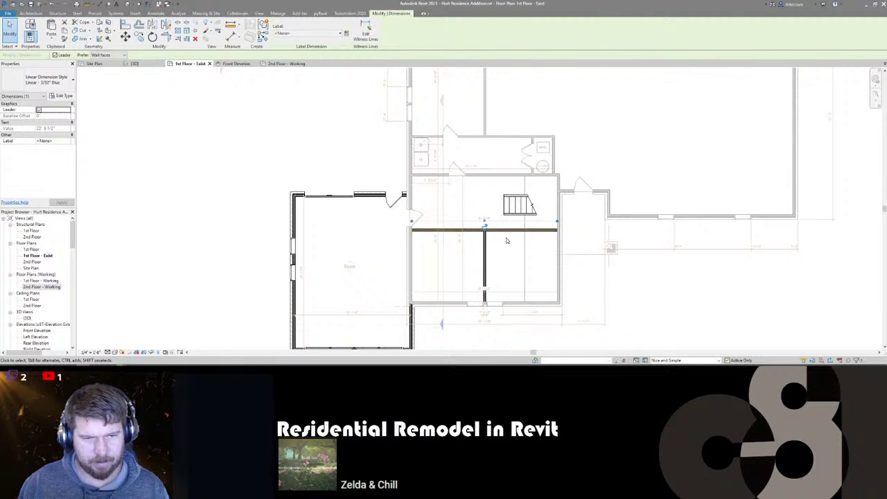
# - Move the long horizontal interior wall up with MV so it sits just below the stair
pyautogui.scroll(3, 507, 235)
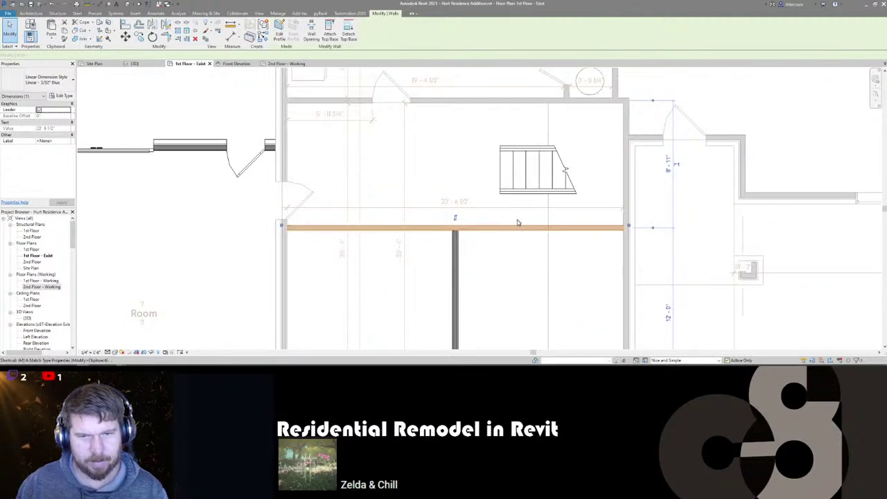
pyautogui.click(521, 230)
pyautogui.press('m')
pyautogui.press('v')
pyautogui.click(522, 230)
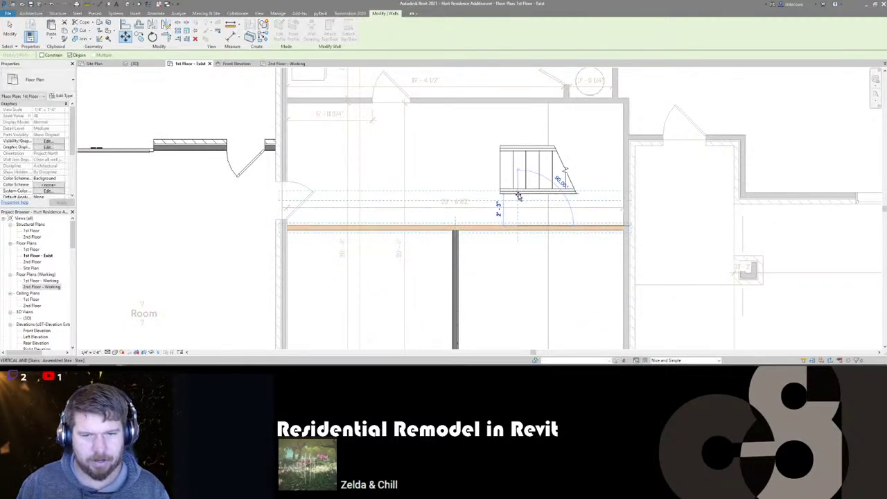
pyautogui.click(516, 198)
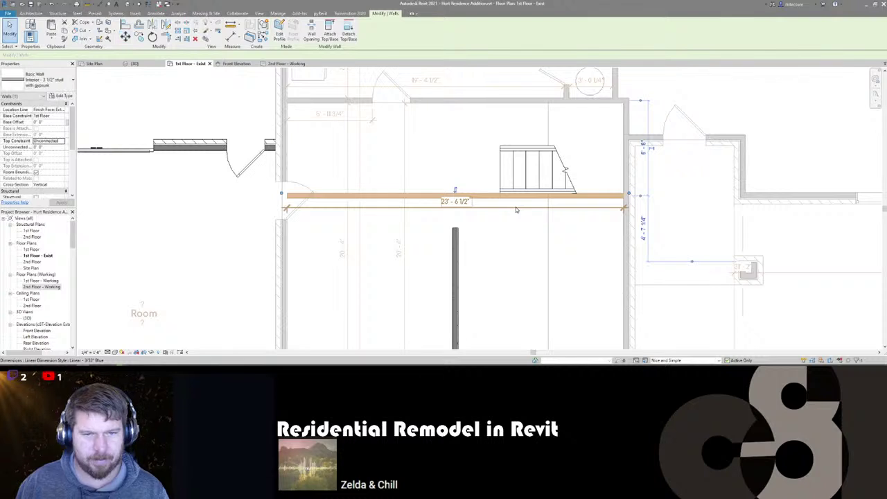
pyautogui.press('Escape')
pyautogui.moveTo(293, 177); pyautogui.dragTo(357, 196, button='middle')
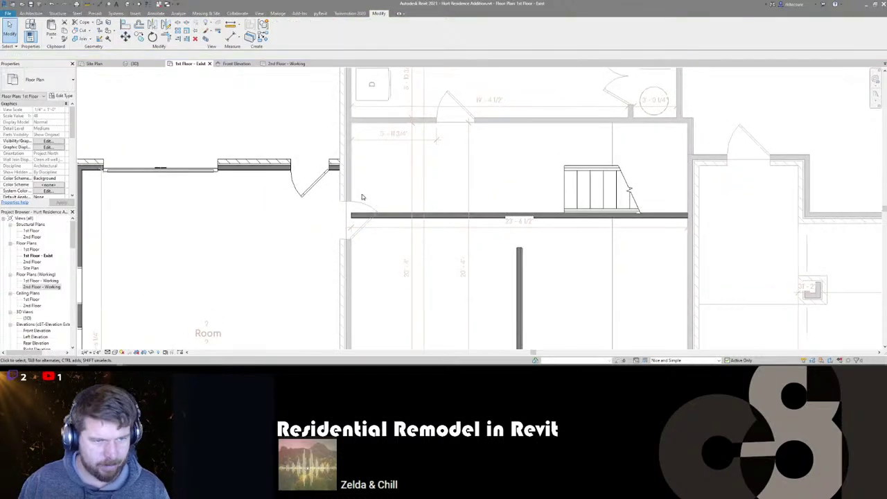
# - Flip the door at the interior wall's left end so it swings upward into the room above
pyautogui.click(360, 234)
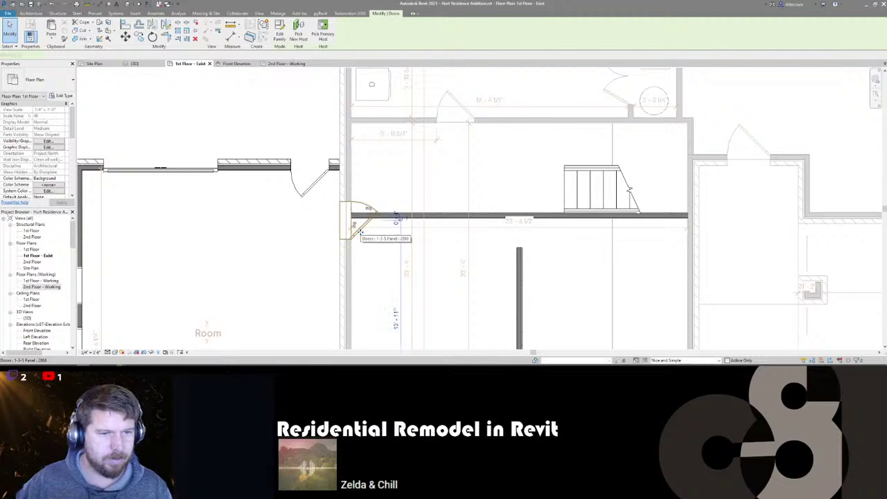
pyautogui.press('space')
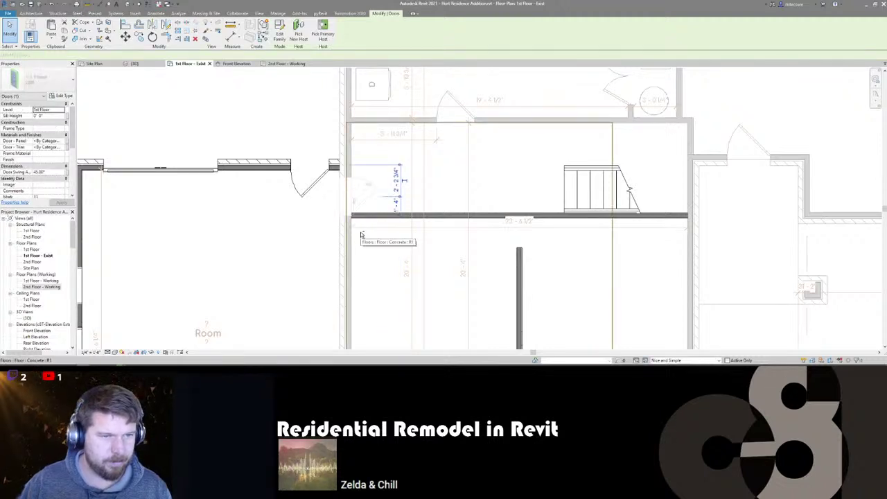
pyautogui.press('space')
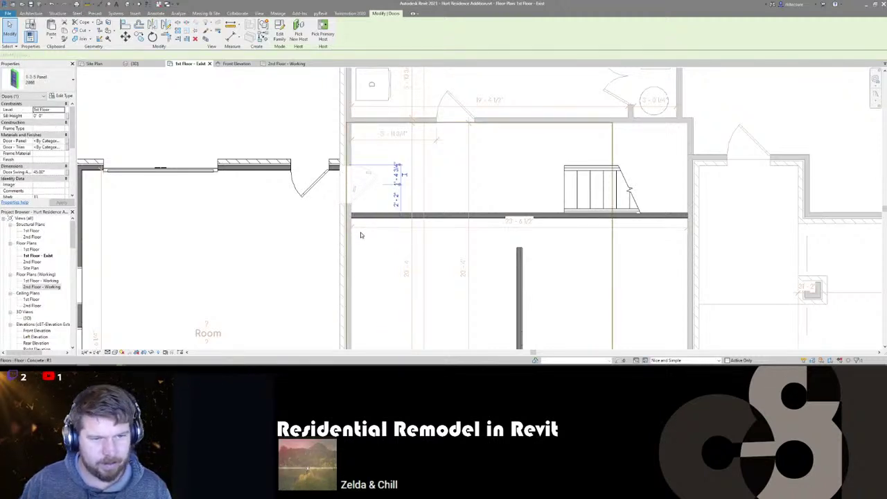
pyautogui.press('space')
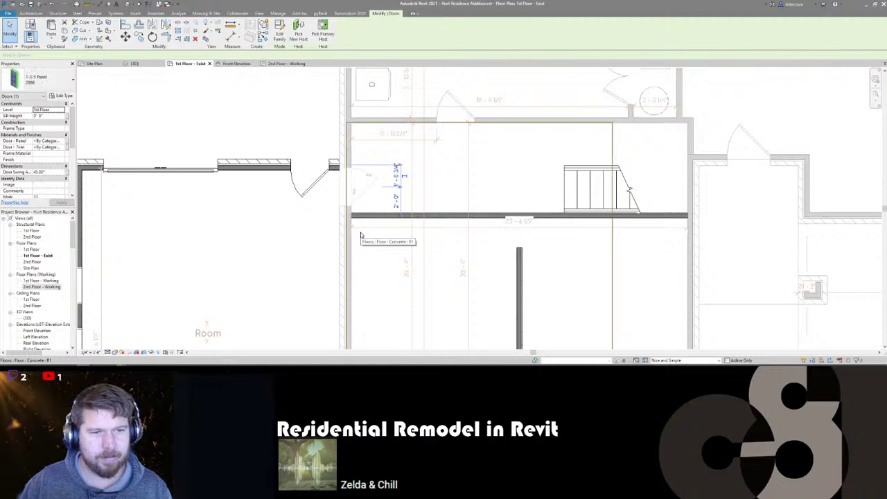
pyautogui.press('space')
pyautogui.press('space')
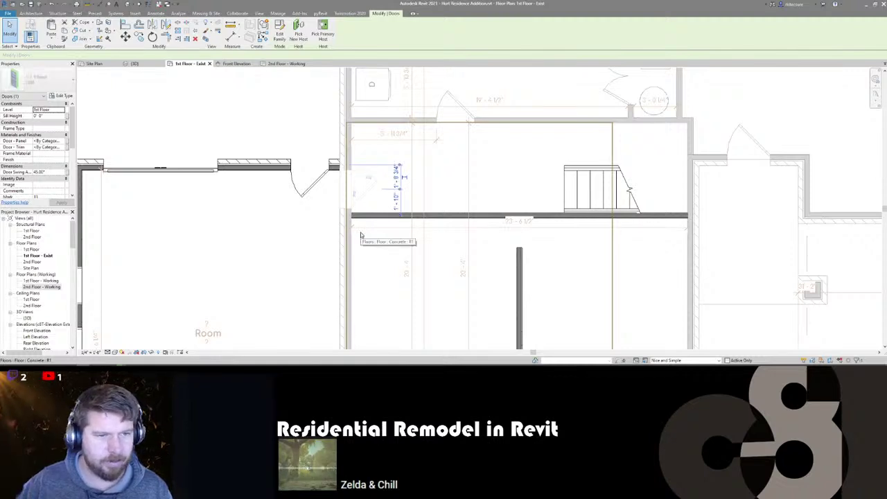
pyautogui.press('Escape')
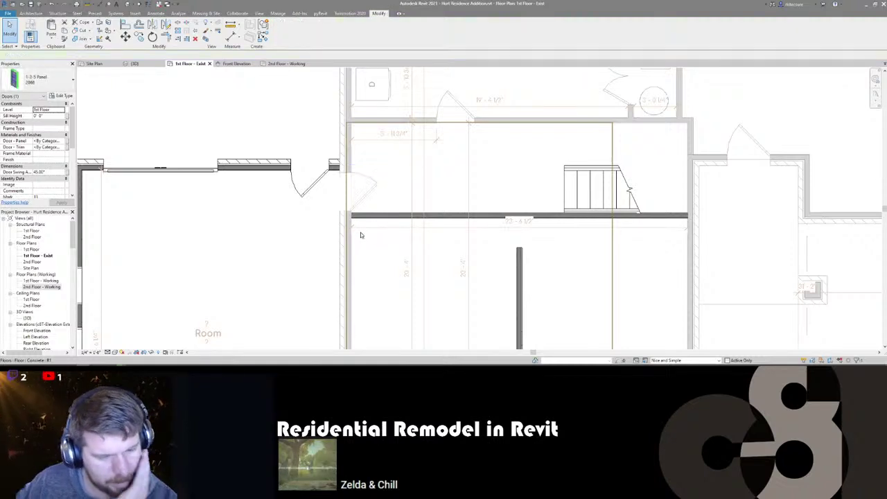
pyautogui.moveTo(292, 264); pyautogui.dragTo(322, 254, button='middle')
pyautogui.scroll(-3, 322, 254)
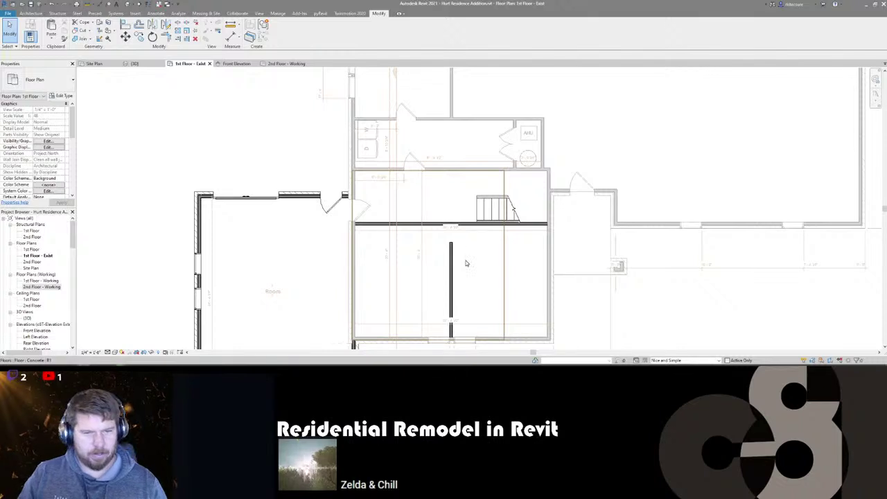
pyautogui.scroll(1, 463, 259)
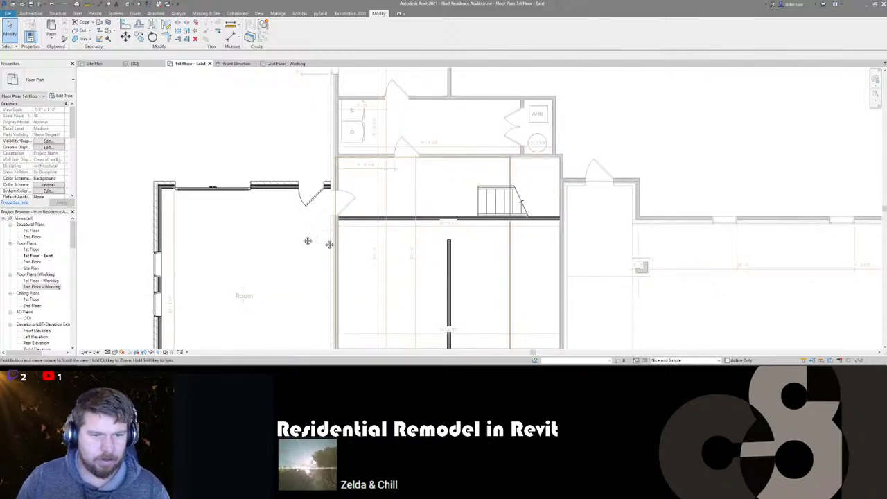
pyautogui.moveTo(265, 316); pyautogui.dragTo(263, 302, button='middle')
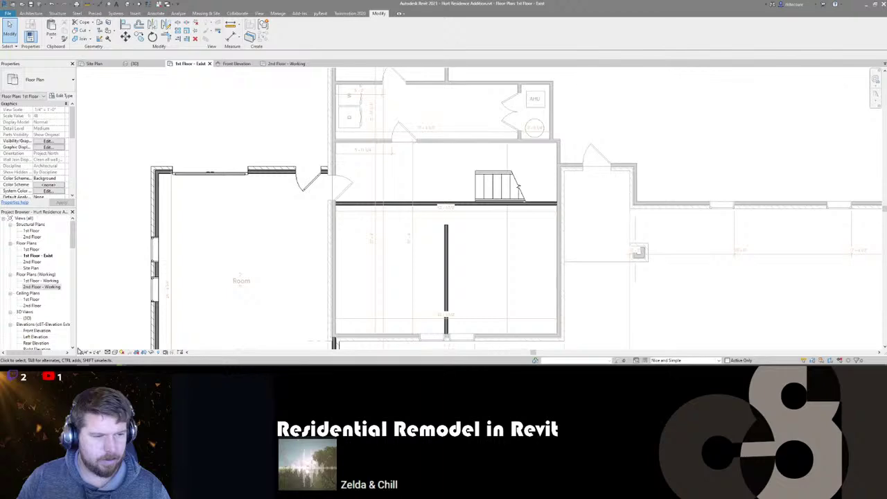
# - Bring the VoiceMeeter Banana mixer window in front of Revit from the taskbar
pyautogui.click(78, 352)
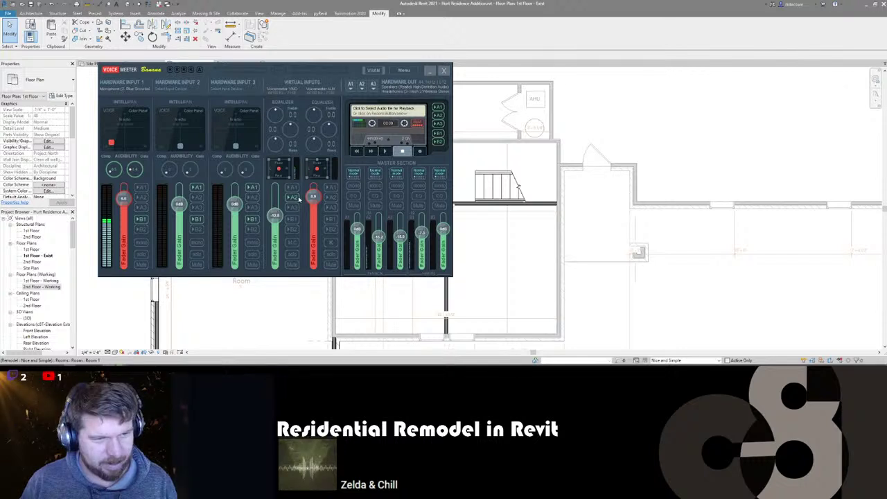
# - Enable A2 and B1 on the virtual input strip, then return to Revit
pyautogui.click(293, 197)
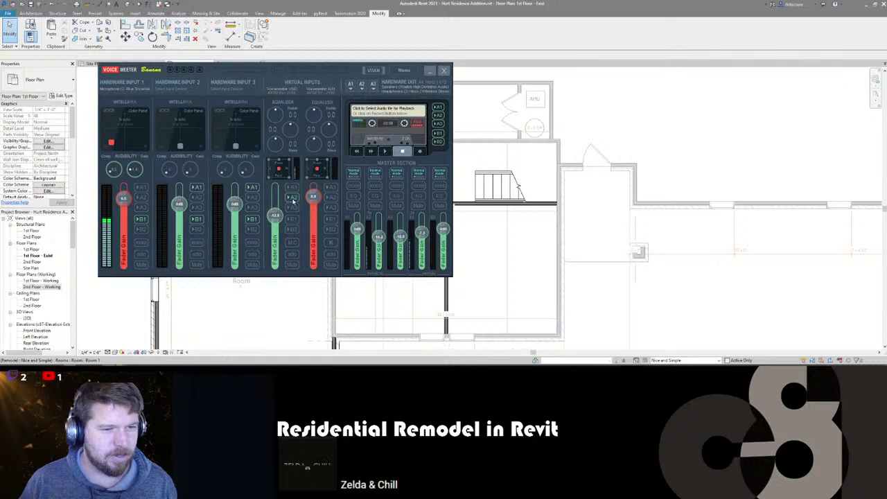
pyautogui.click(292, 222)
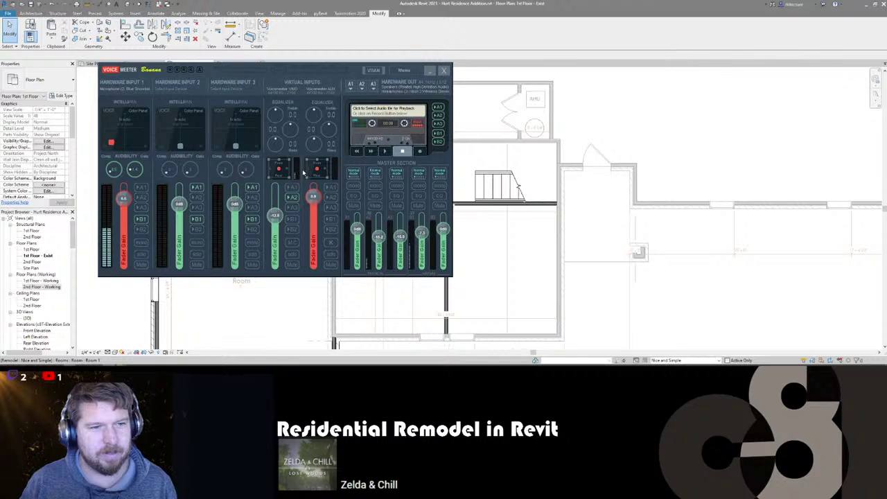
pyautogui.click(446, 41)
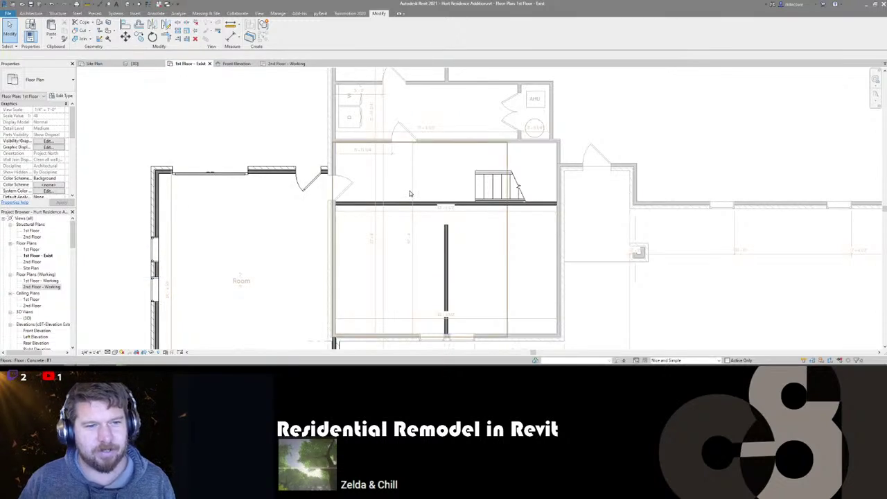
# - Move the horizontal interior wall down so its temporary dimension to the wall above reads 4'
pyautogui.scroll(-1, 341, 188)
pyautogui.scroll(2, 339, 186)
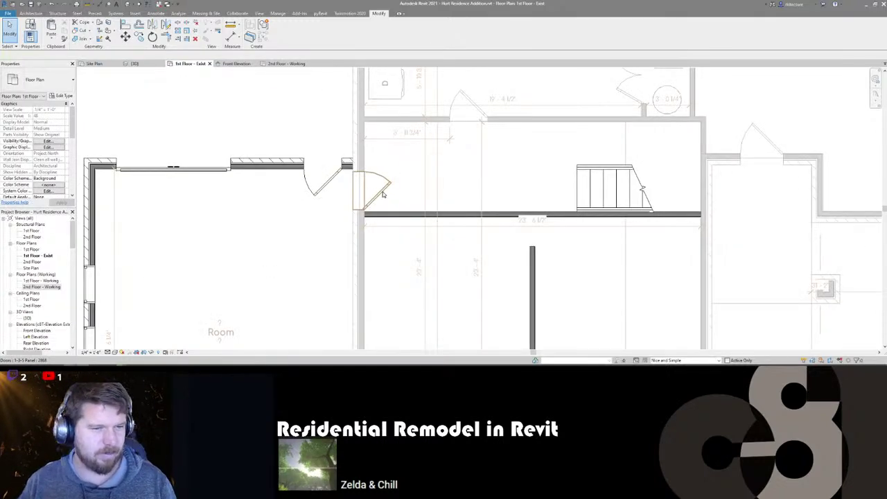
pyautogui.click(383, 195)
pyautogui.scroll(-2, 422, 197)
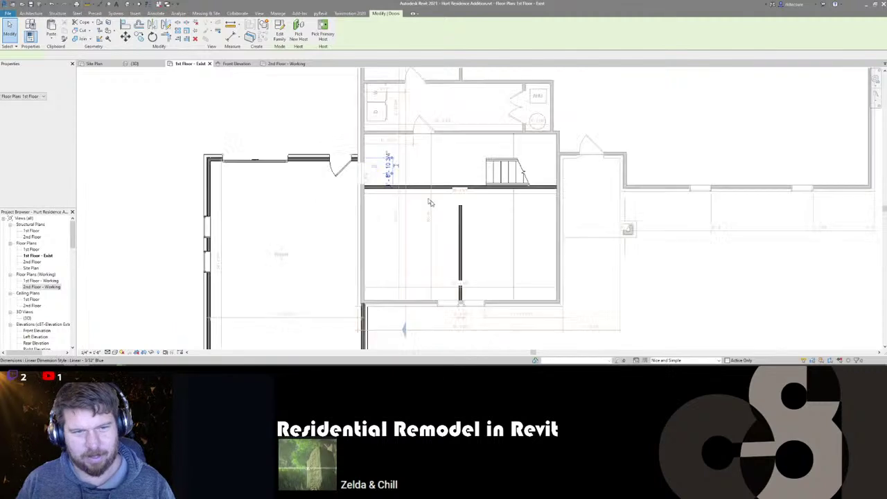
pyautogui.click(429, 202)
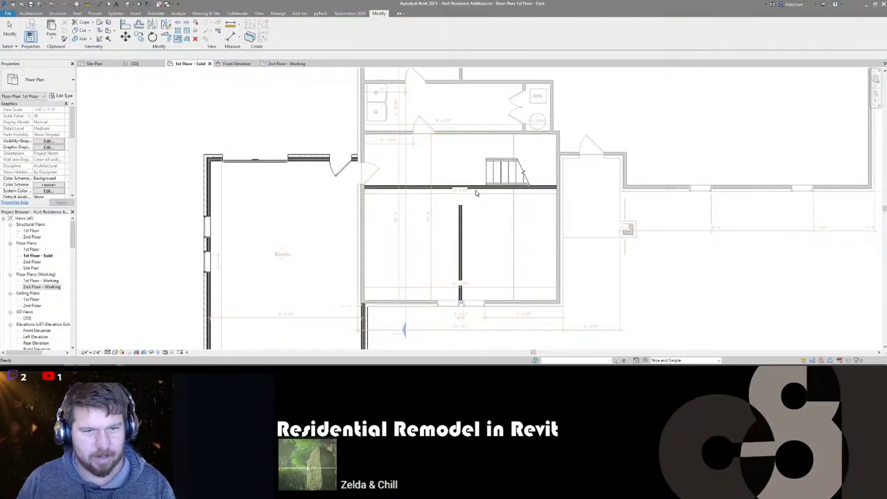
pyautogui.click(390, 188)
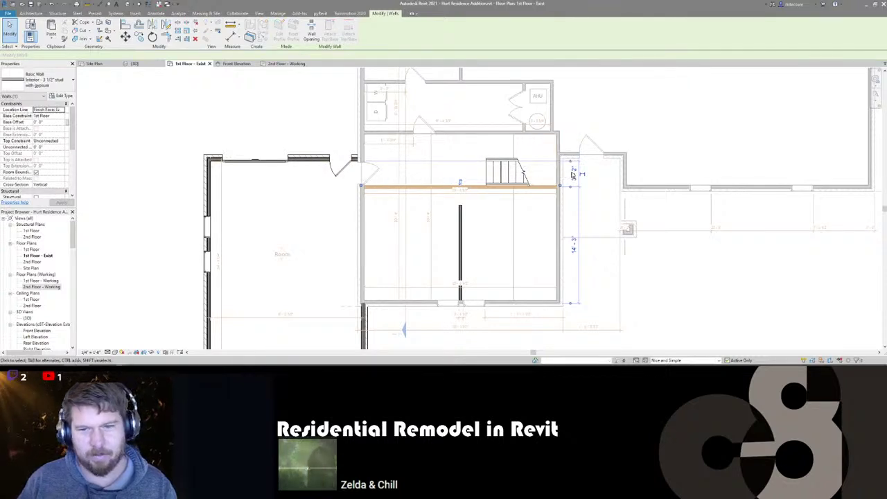
pyautogui.click(579, 174)
pyautogui.write('4')
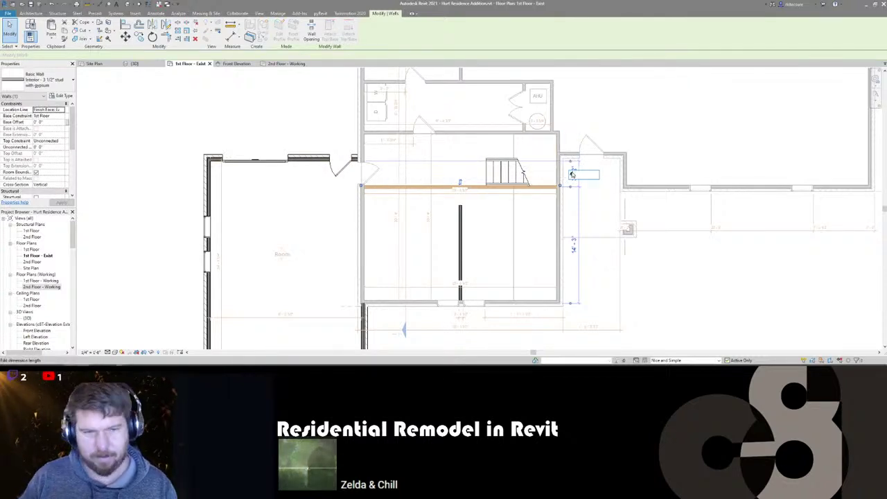
pyautogui.press('Return')
pyautogui.press('Escape')
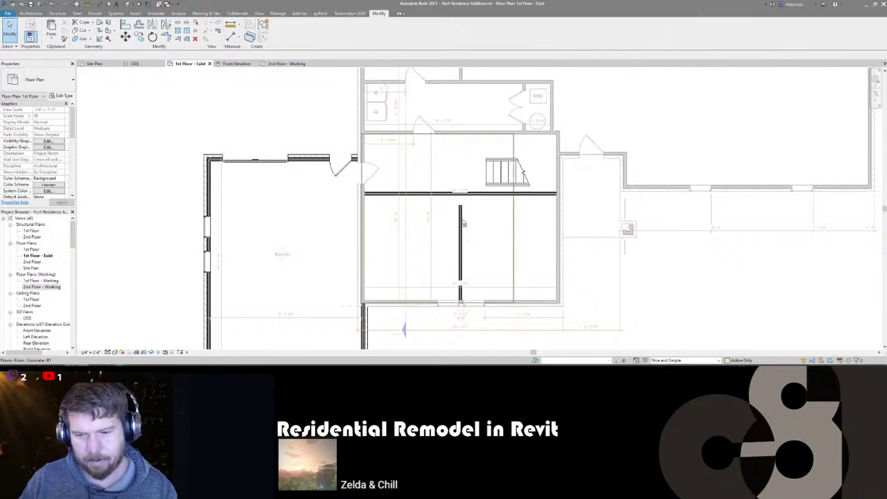
pyautogui.click(373, 174)
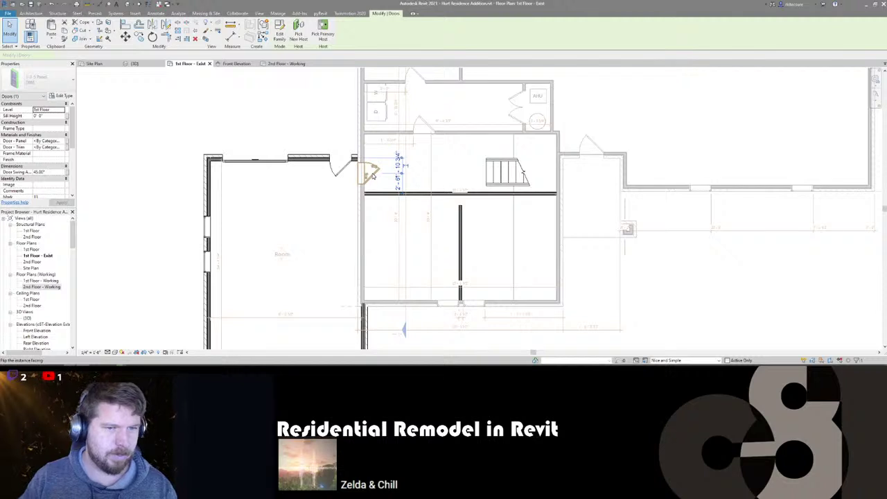
pyautogui.press('Delete')
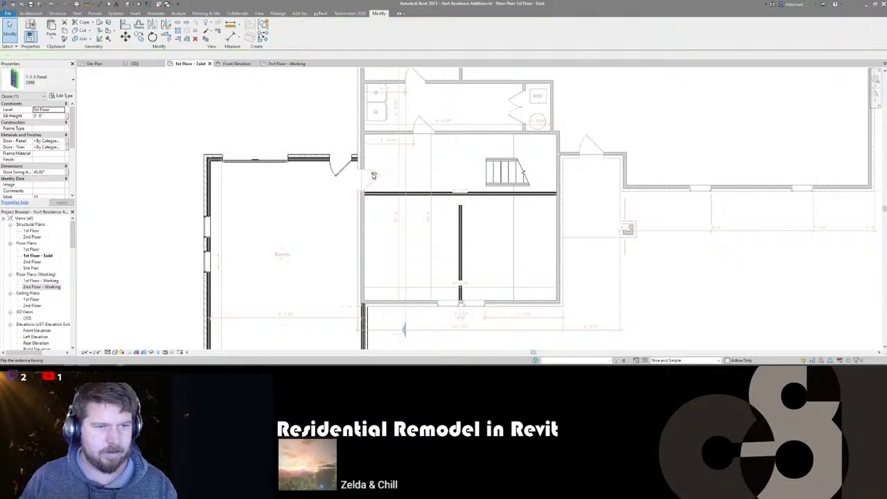
pyautogui.hotkey('ctrl', 'z')
pyautogui.click(370, 187)
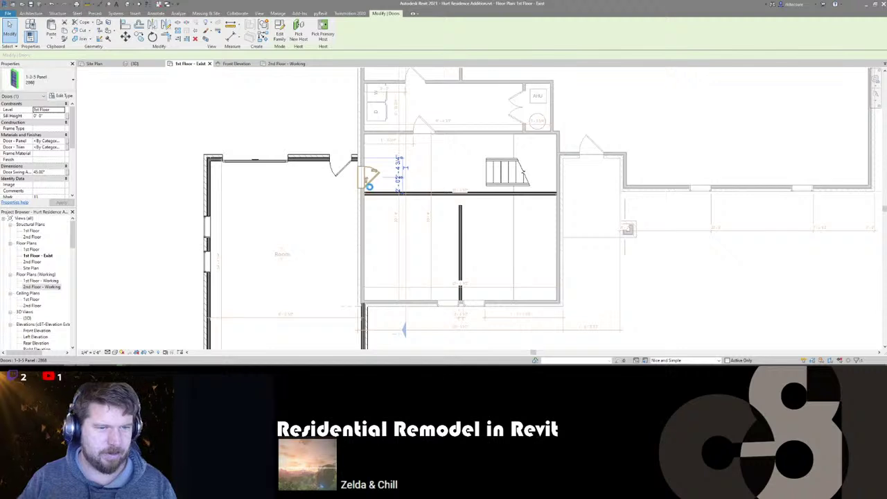
pyautogui.press('Escape')
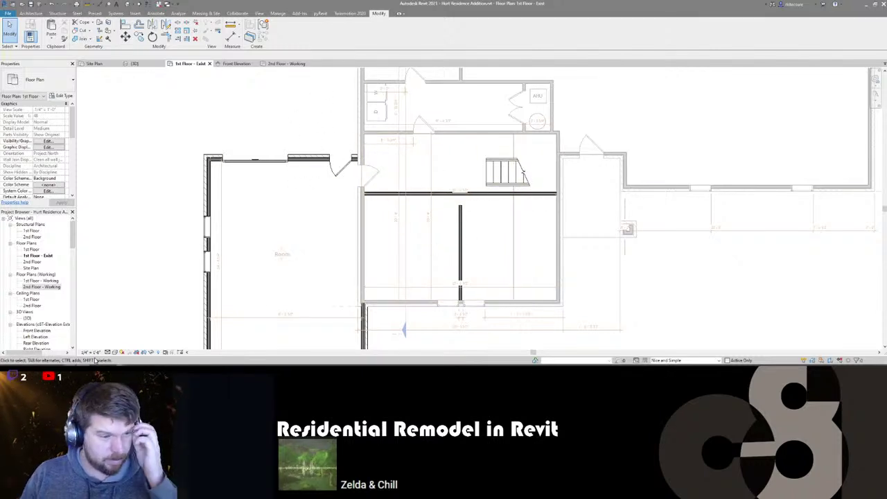
pyautogui.moveTo(69, 357)
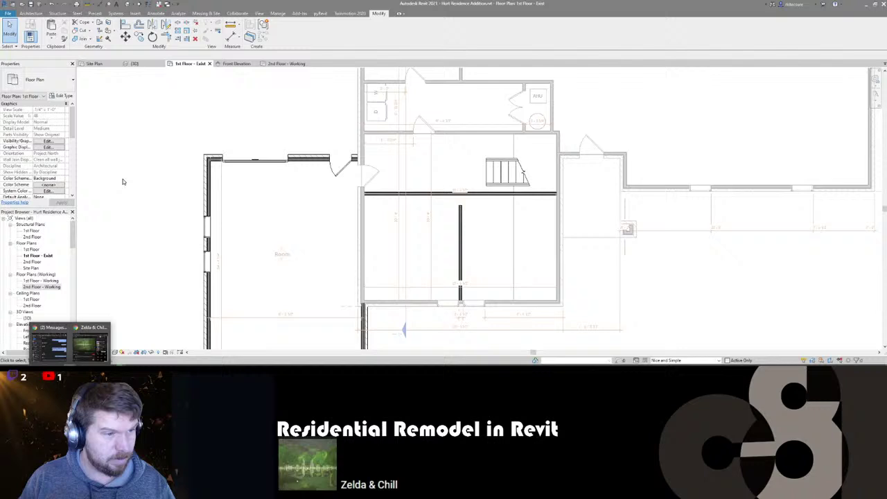
# - Bring Chrome in front of Revit and switch to the Gmail tab
pyautogui.click(62, 349)
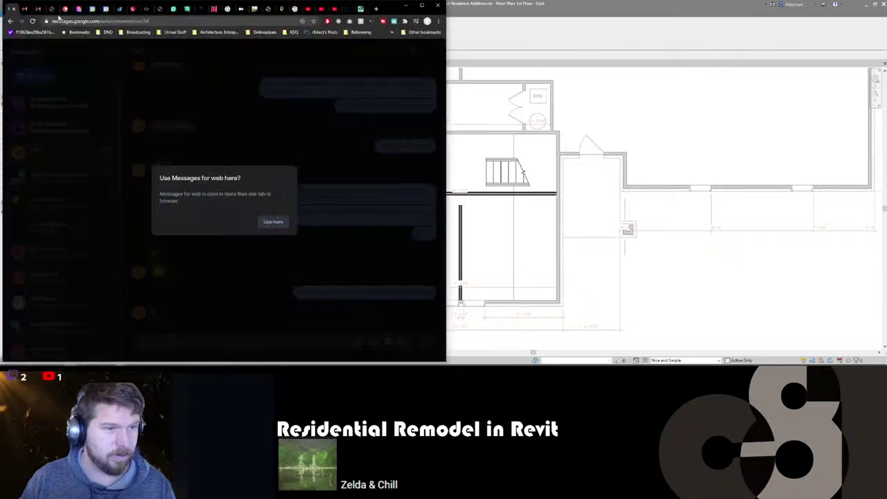
pyautogui.click(25, 8)
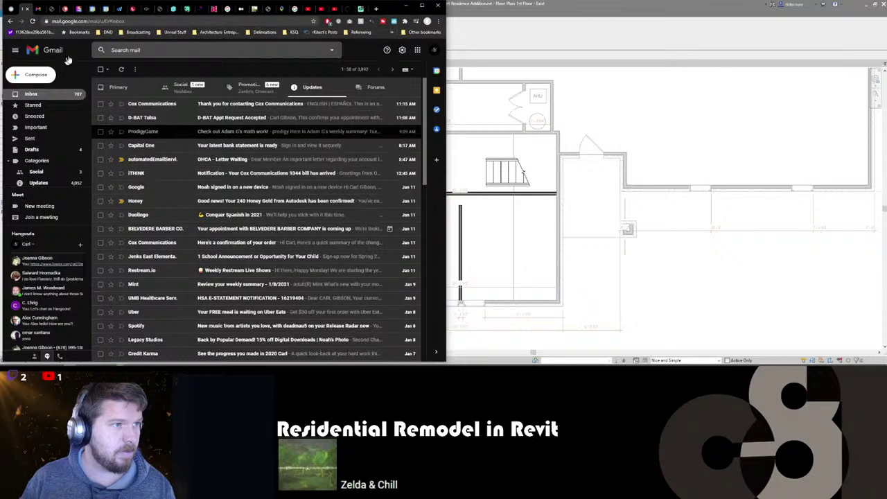
pyautogui.press('/')
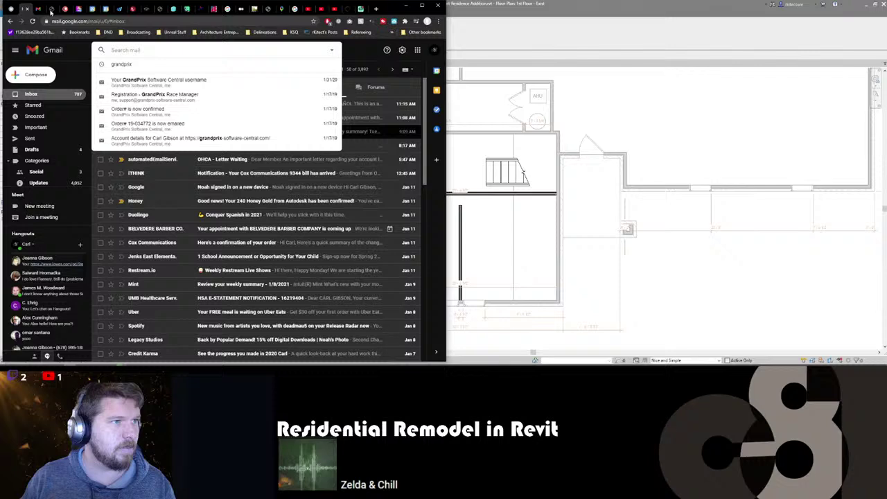
pyautogui.click(51, 11)
# - Search the mailbox for the client's surname, then refine the search with the first name
pyautogui.click(156, 49)
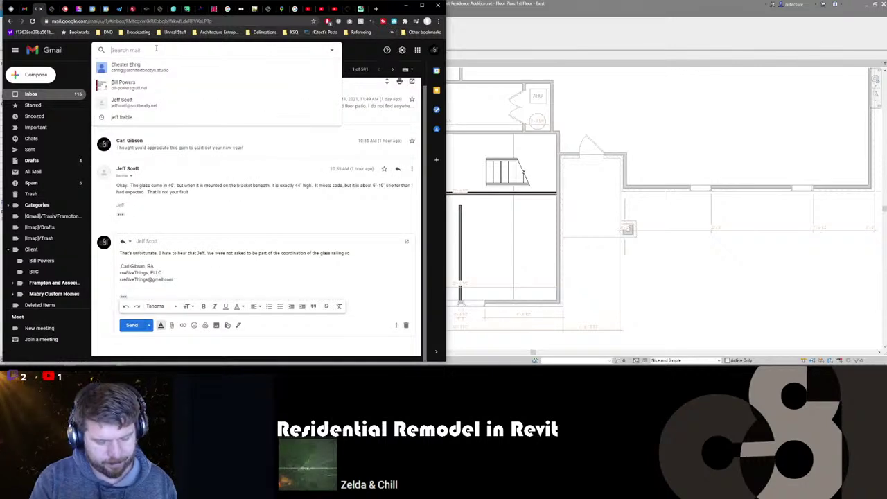
pyautogui.press('Return')
pyautogui.click(188, 116)
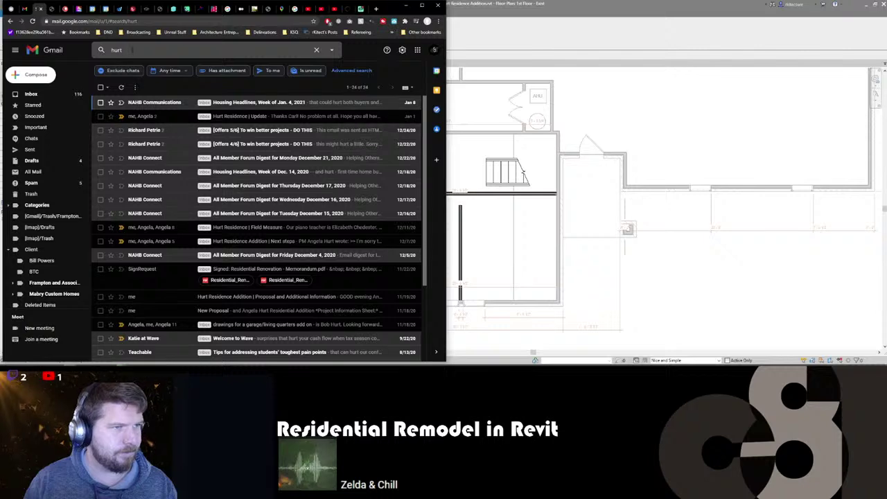
pyautogui.click(132, 49)
pyautogui.press('Home')
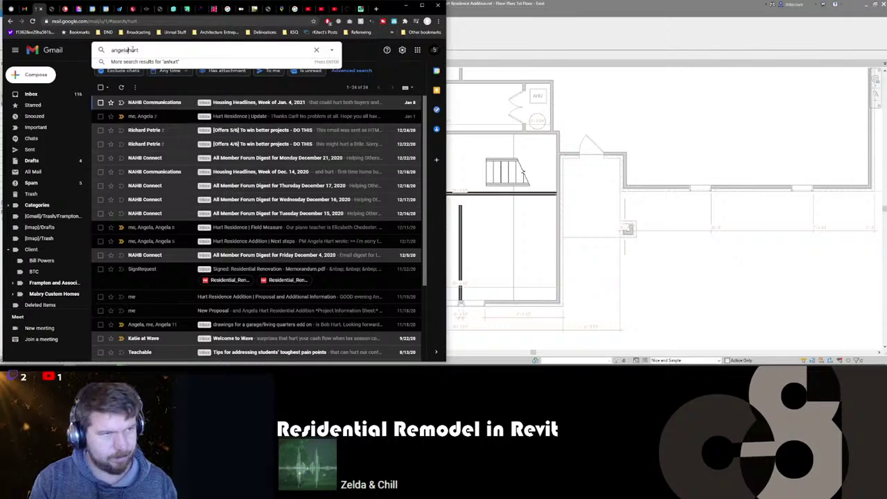
pyautogui.press('Return')
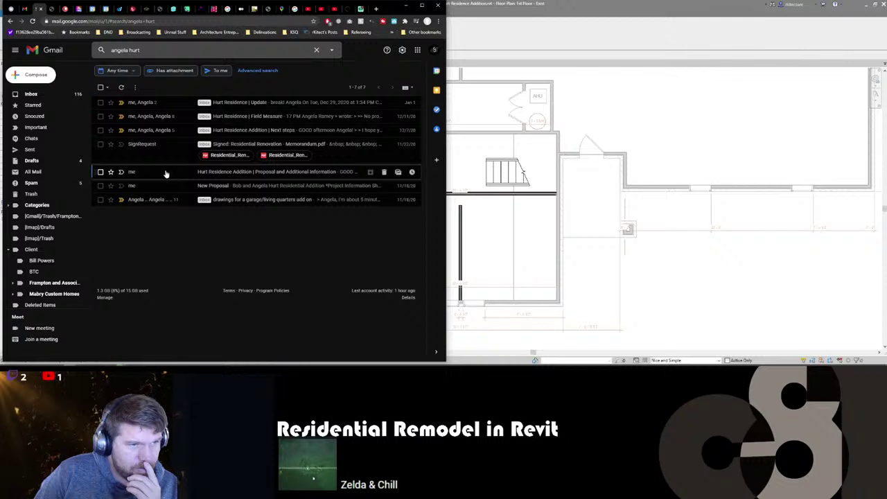
# - Look over the proposal and additional information email, then return to the results
pyautogui.click(167, 172)
pyautogui.scroll(-1, 183, 192)
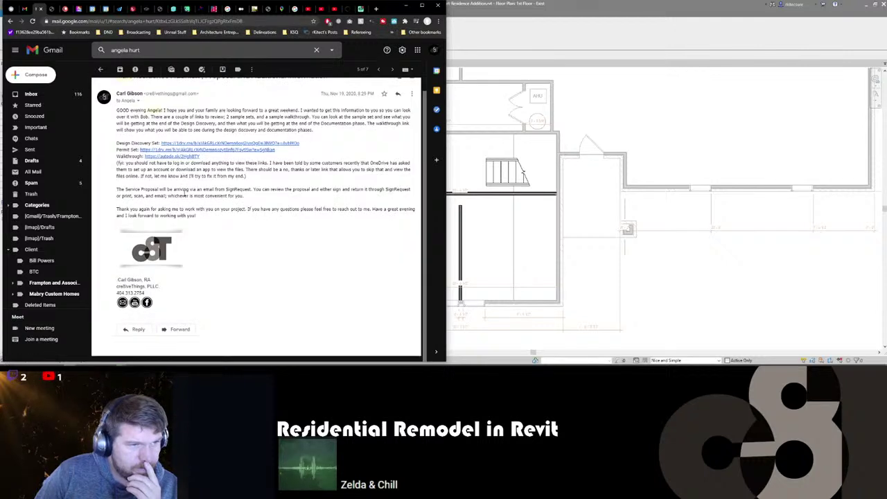
pyautogui.scroll(1, 183, 196)
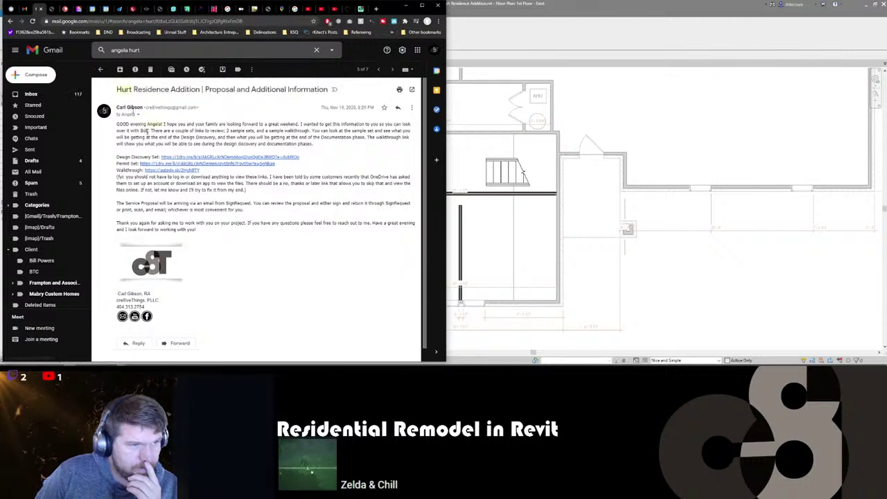
pyautogui.click(10, 21)
# - Read the garage/living quarters add-on thread, then minimize Chrome to show Revit
pyautogui.click(168, 200)
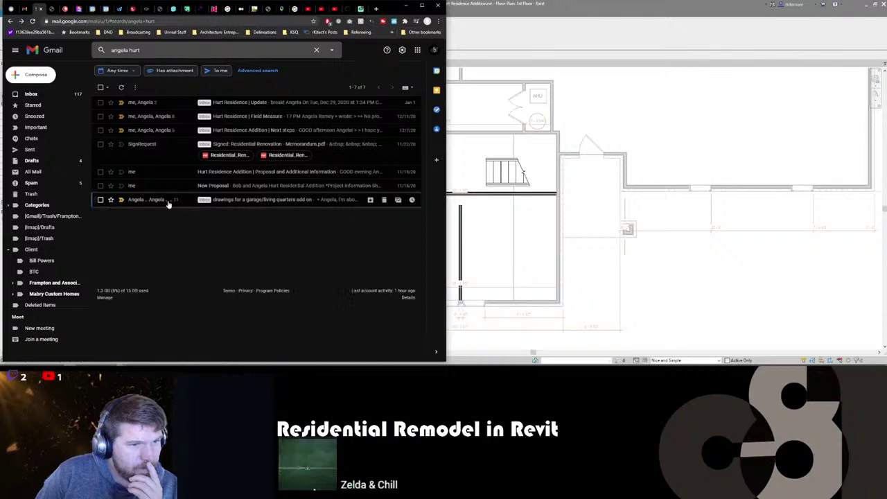
pyautogui.scroll(-4, 198, 232)
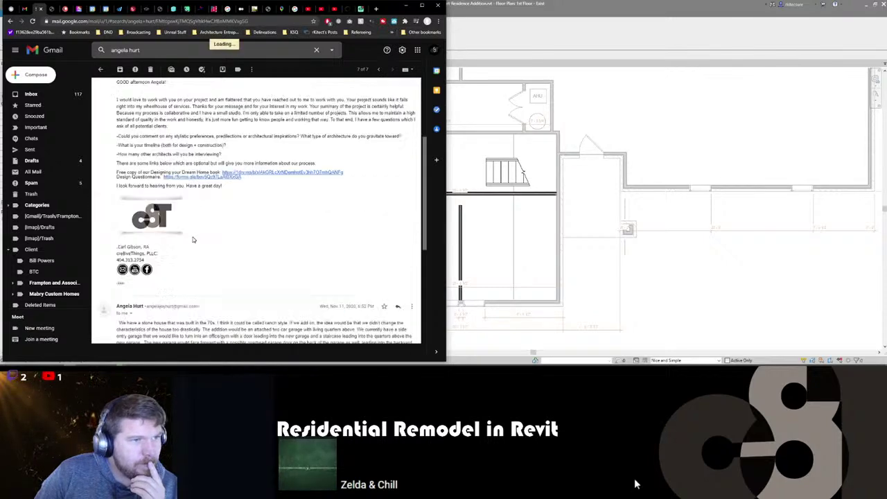
pyautogui.scroll(3, 221, 187)
pyautogui.scroll(-5, 222, 188)
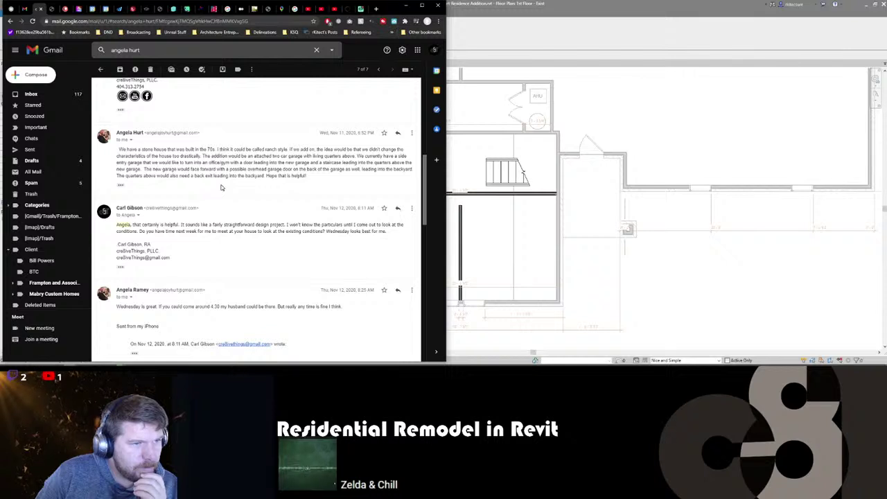
pyautogui.scroll(-1, 221, 188)
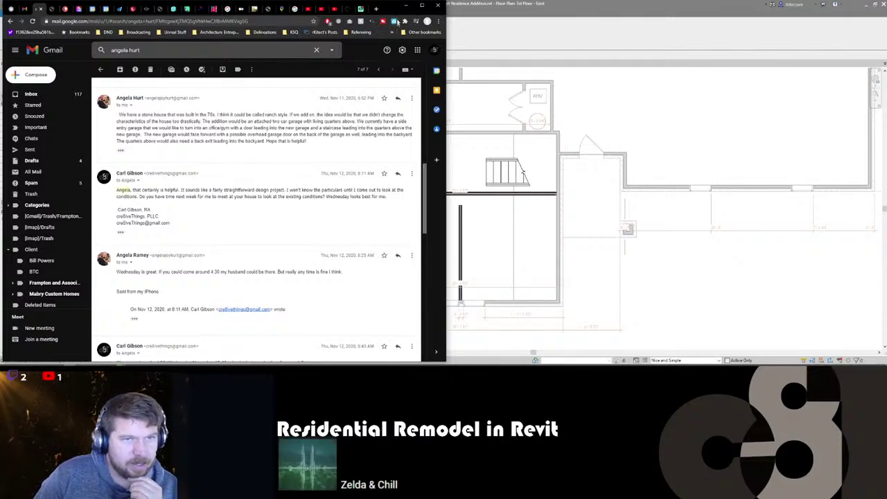
pyautogui.click(408, 6)
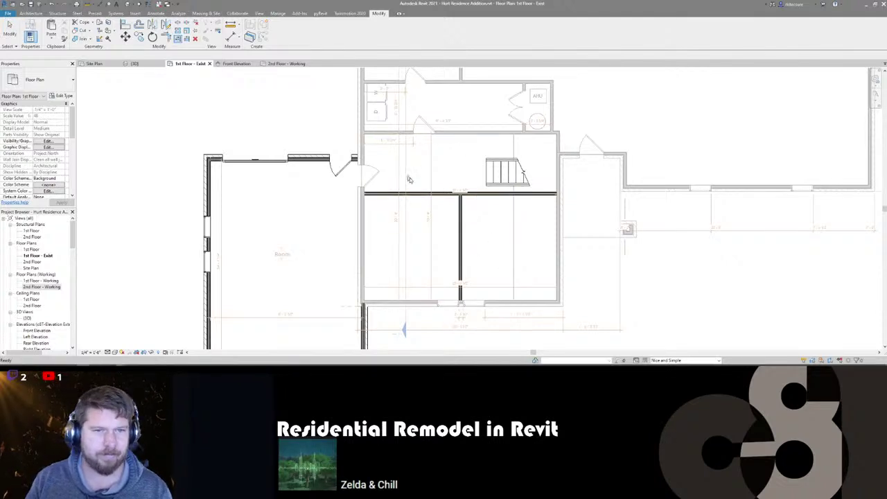
# - Place a second matching 1-3-5 Panel door in the wall below the stairs with Create Similar
pyautogui.click(344, 170)
pyautogui.press('c')
pyautogui.press('s')
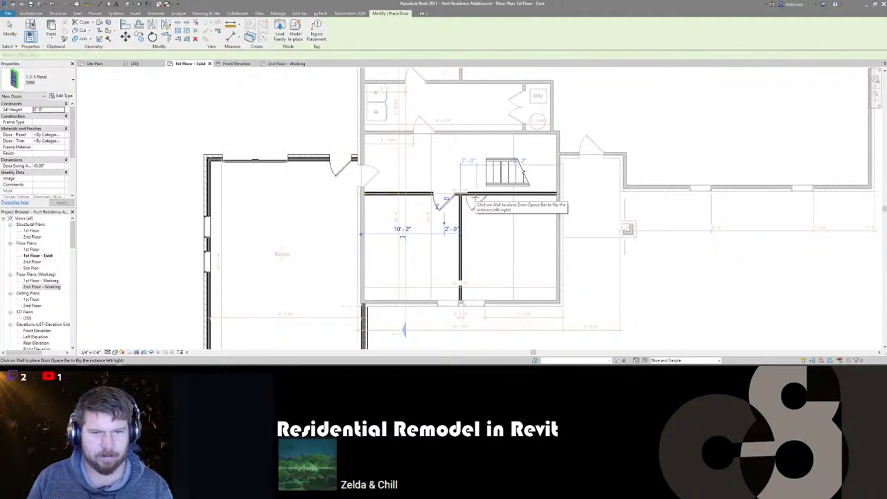
pyautogui.click(474, 200)
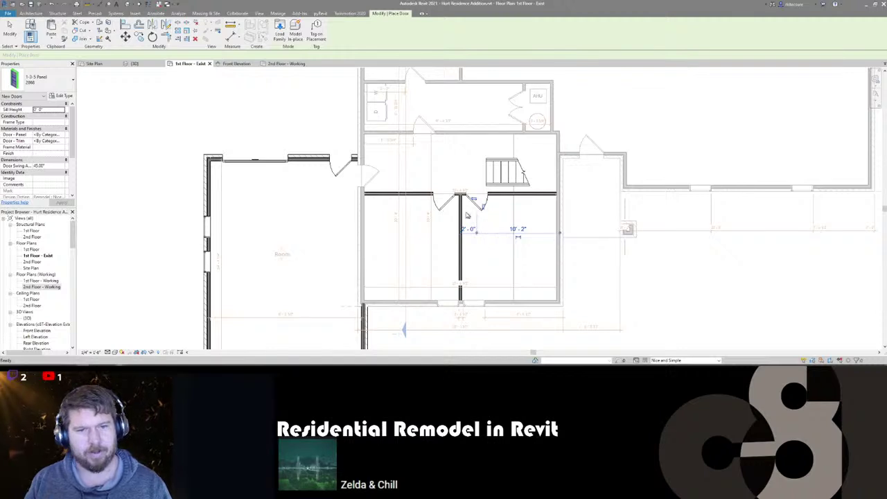
pyautogui.press('Escape')
pyautogui.press('Escape')
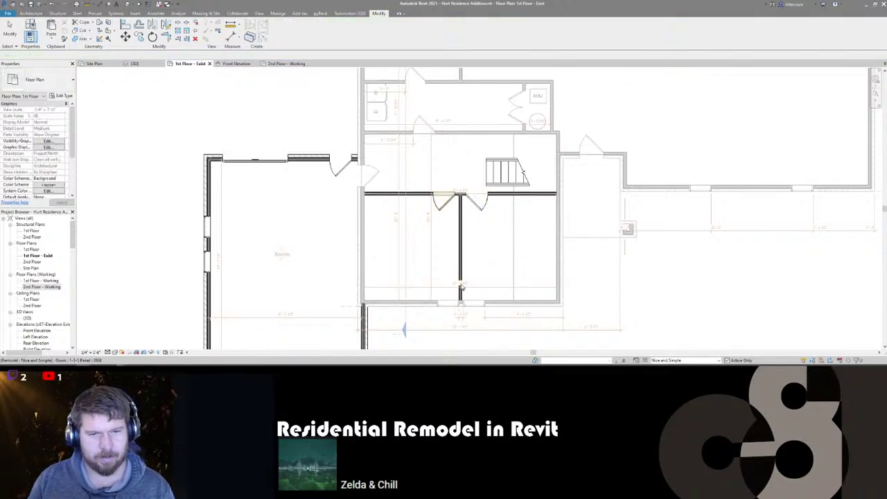
# - Move the new door and the interior wall below it to the left
pyautogui.moveTo(433, 241); pyautogui.dragTo(454, 249, button='middle')
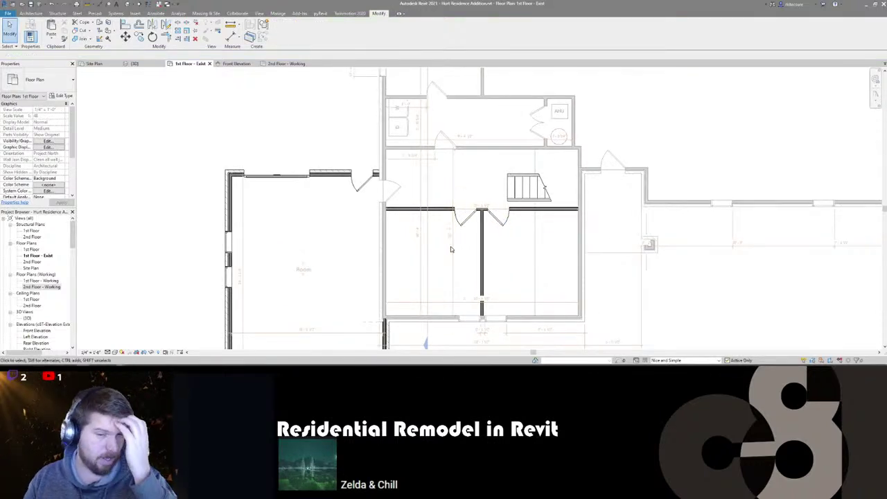
pyautogui.click(468, 220)
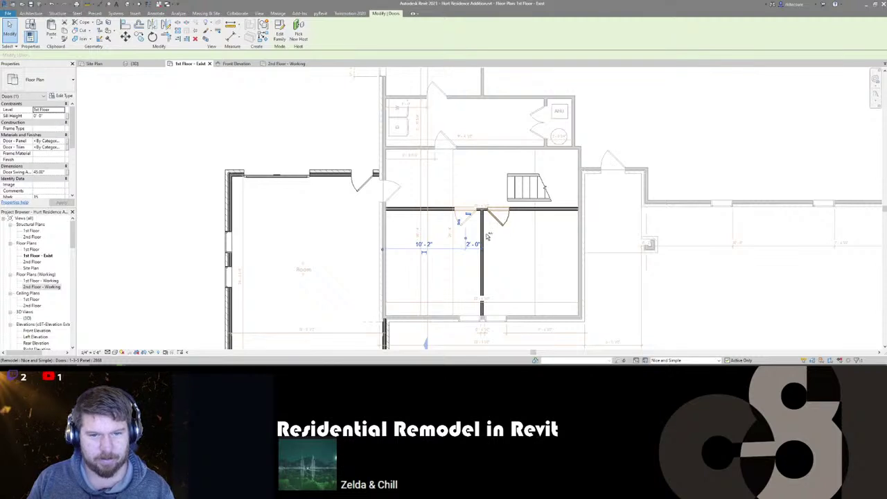
pyautogui.keyDown('ctrl'); pyautogui.click(480, 312); pyautogui.keyUp('ctrl')
pyautogui.press('m')
pyautogui.press('v')
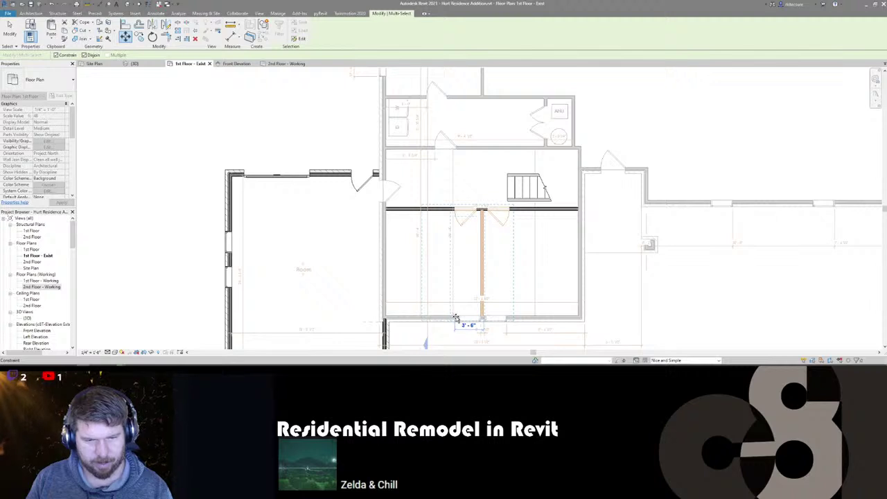
pyautogui.click(454, 318)
pyautogui.press('Escape')
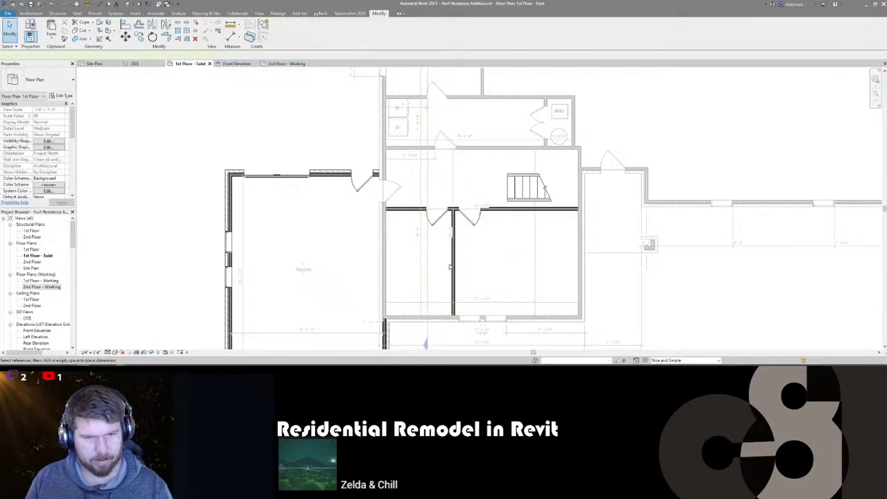
pyautogui.press('d')
pyautogui.press('i')
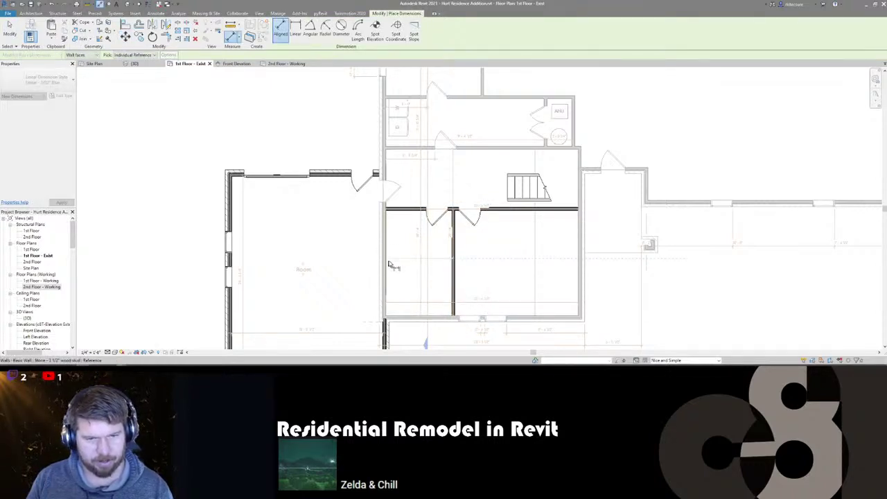
pyautogui.scroll(2, 407, 266)
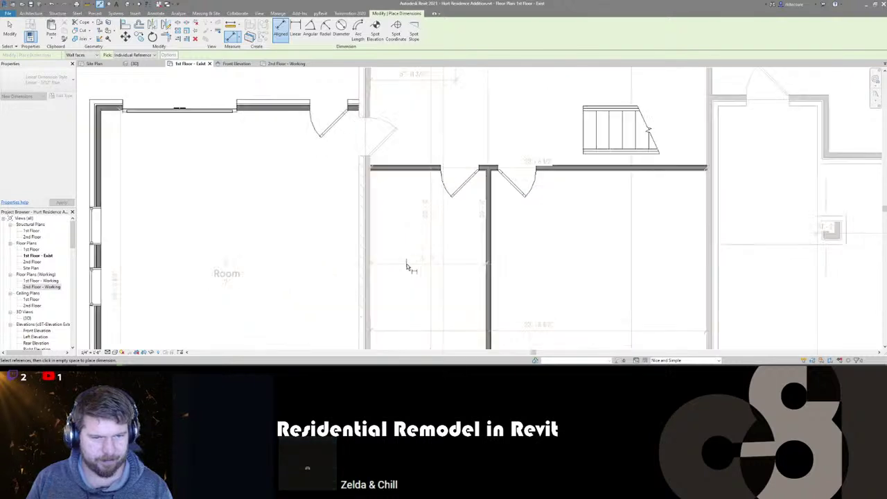
pyautogui.scroll(-2, 406, 266)
pyautogui.press('Escape')
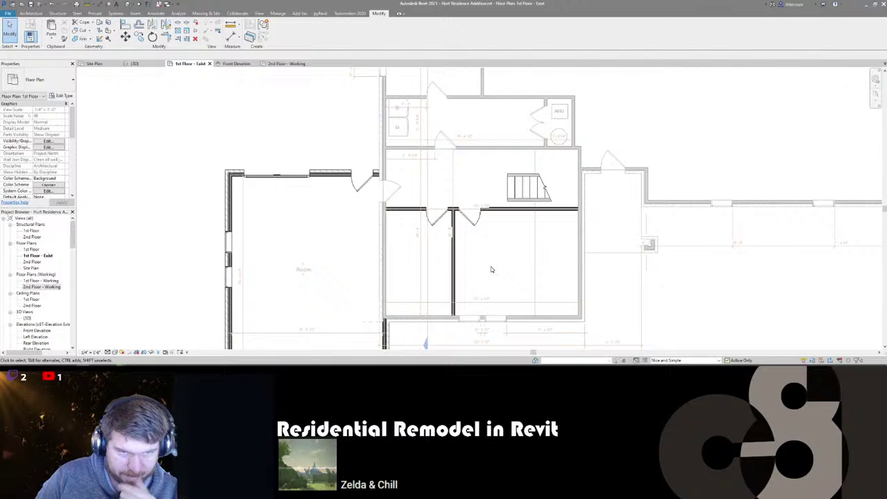
pyautogui.scroll(-2, 450, 174)
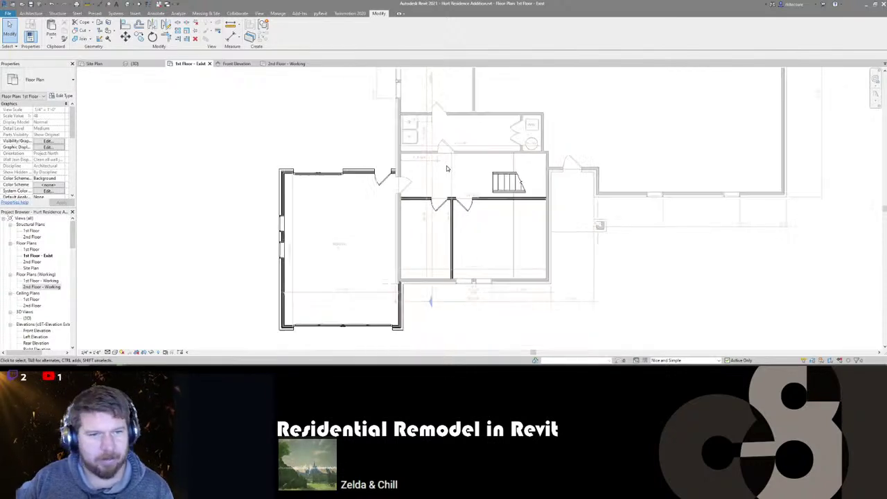
pyautogui.scroll(2, 437, 167)
pyautogui.scroll(-2, 431, 163)
pyautogui.scroll(-1, 431, 162)
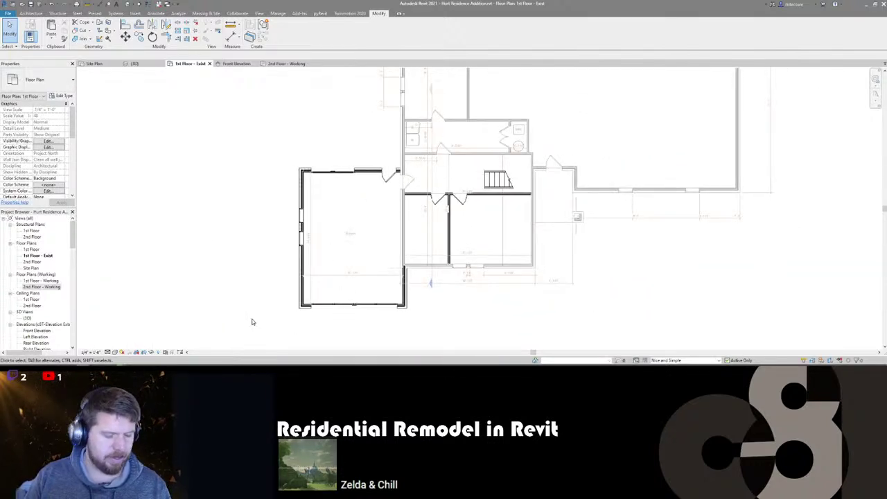